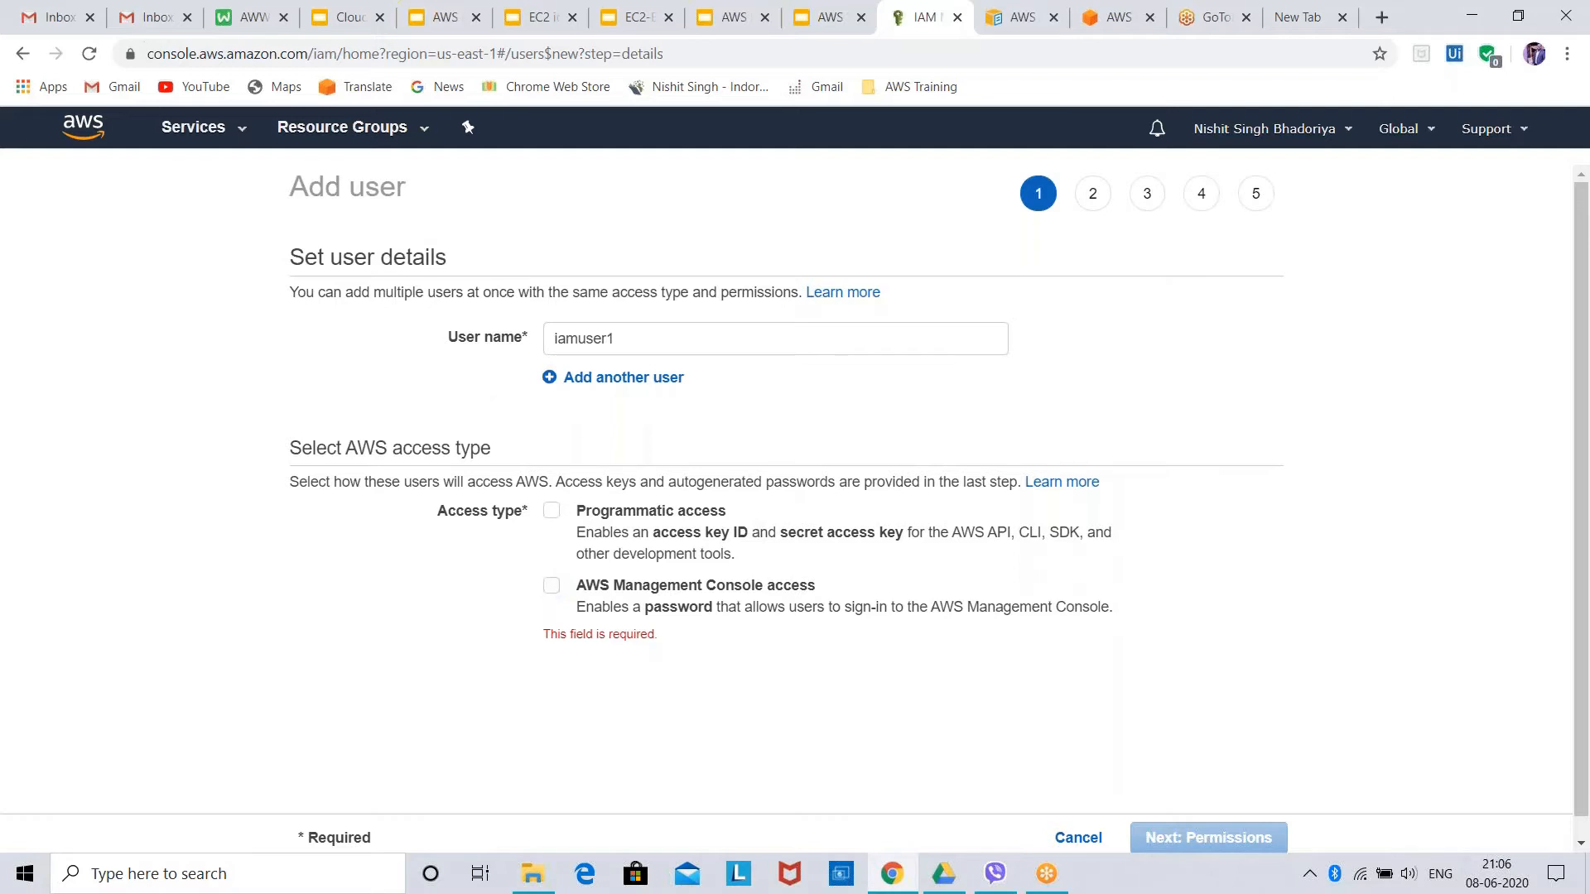
# - Enable AWS Management Console access for iamuser1, leaving programmatic access turned off
pyautogui.click(553, 512)
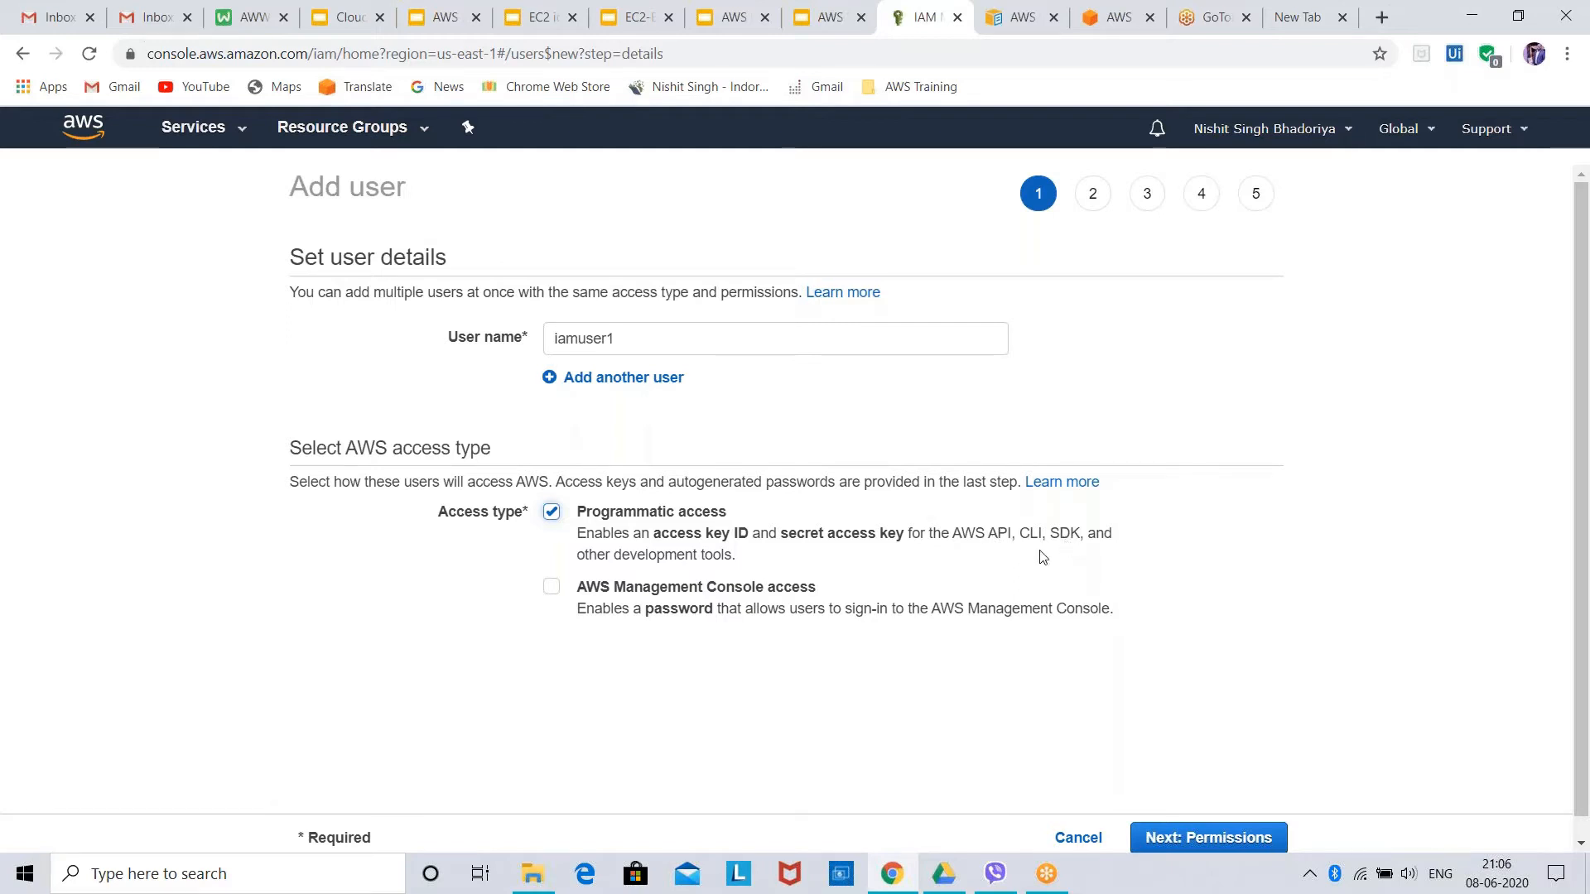
pyautogui.click(698, 593)
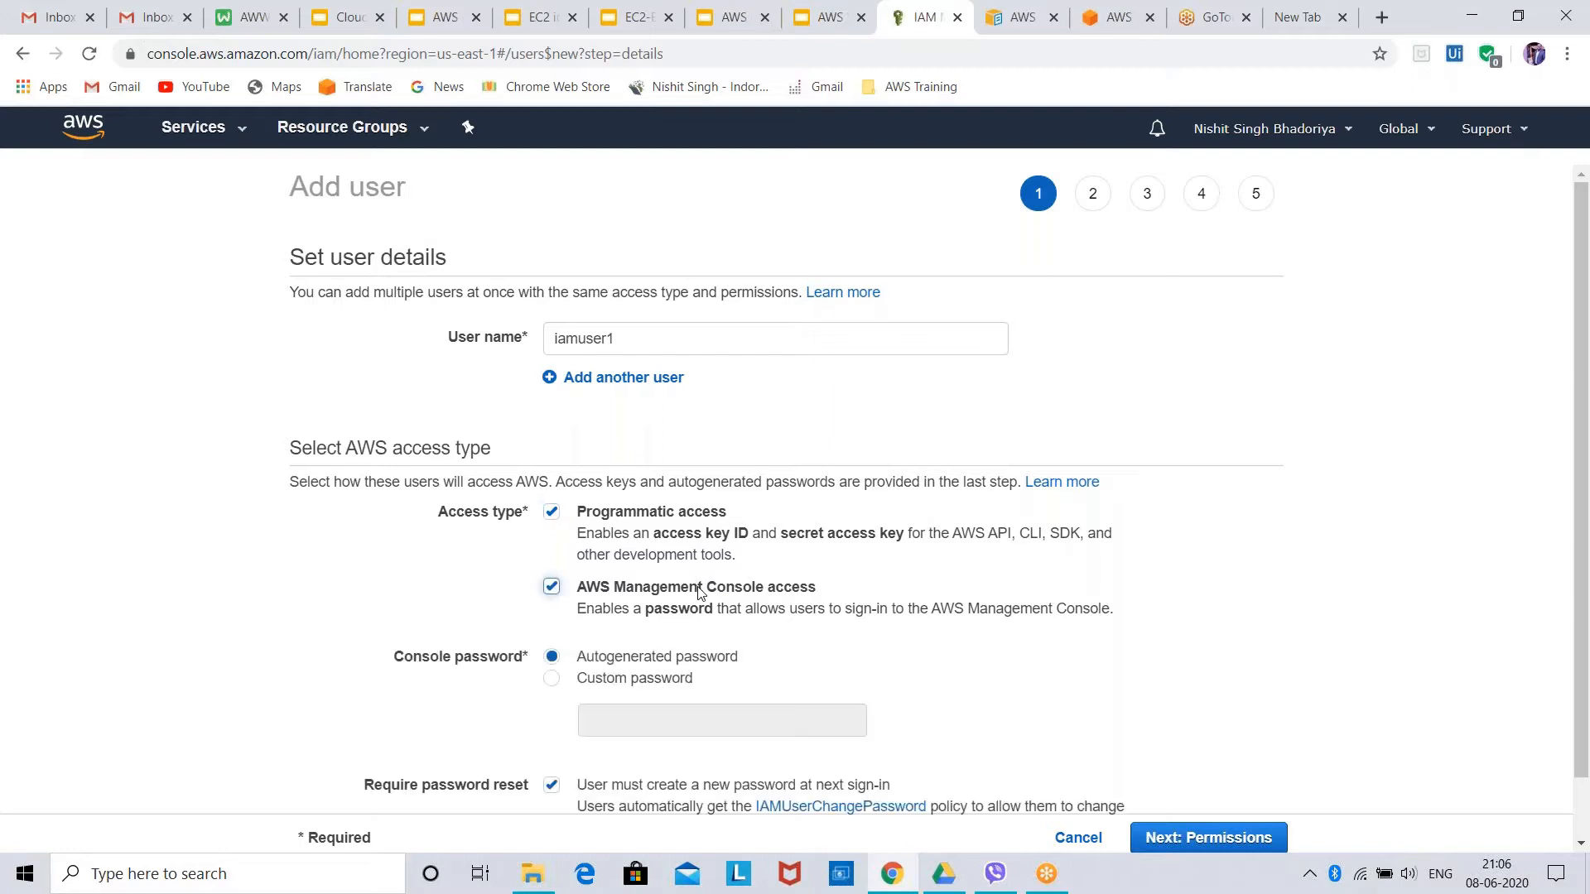
pyautogui.click(630, 514)
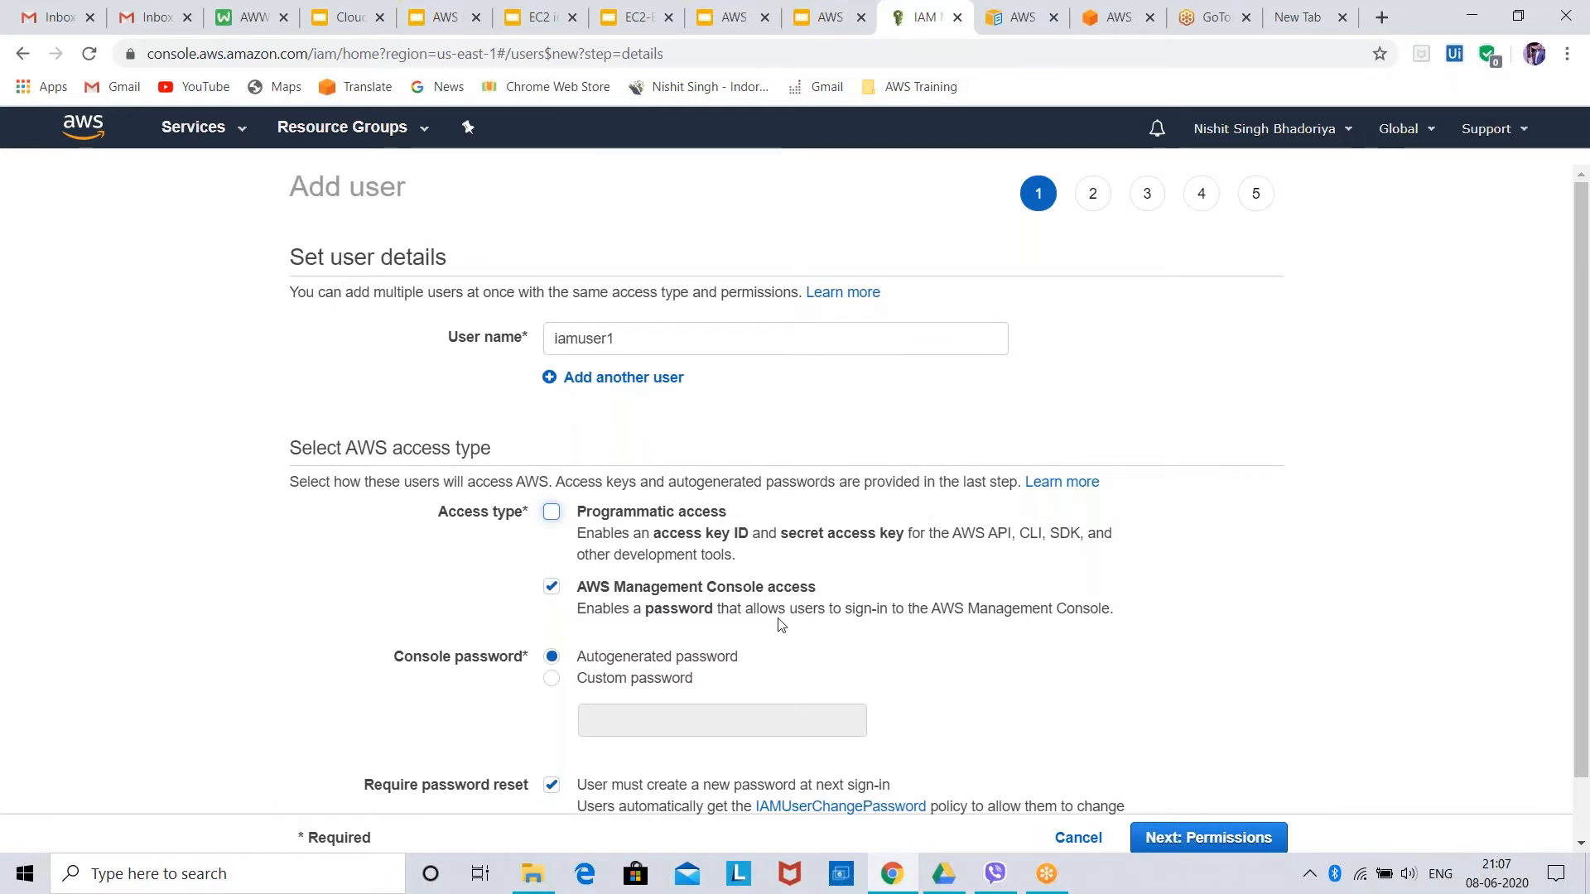
# - Choose a custom console password for iamuser1 and enter the account password
pyautogui.click(637, 680)
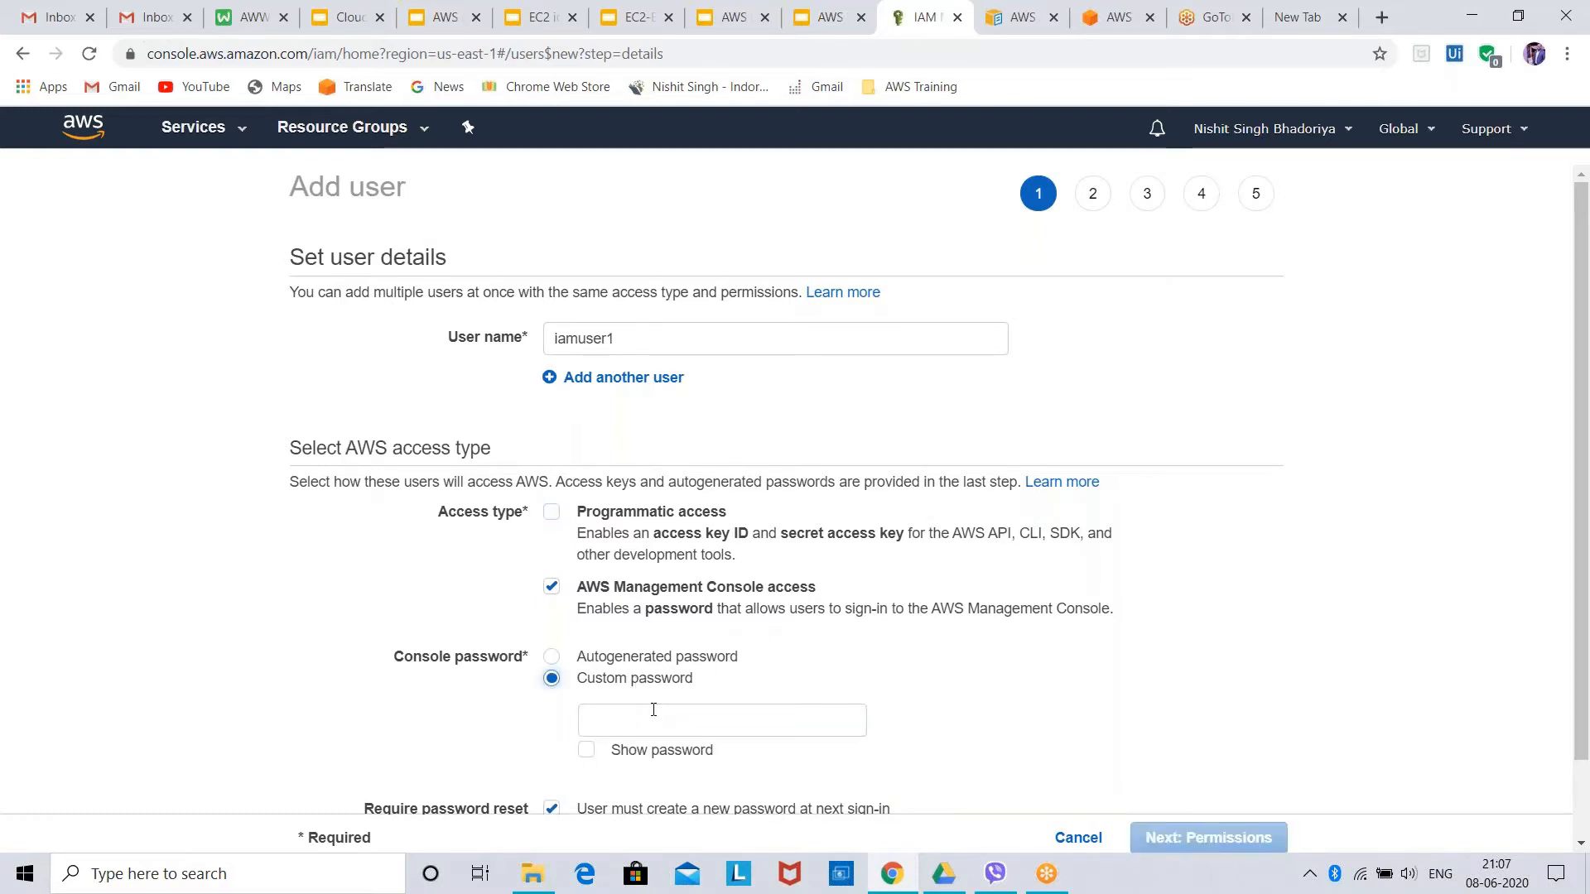
pyautogui.click(654, 710)
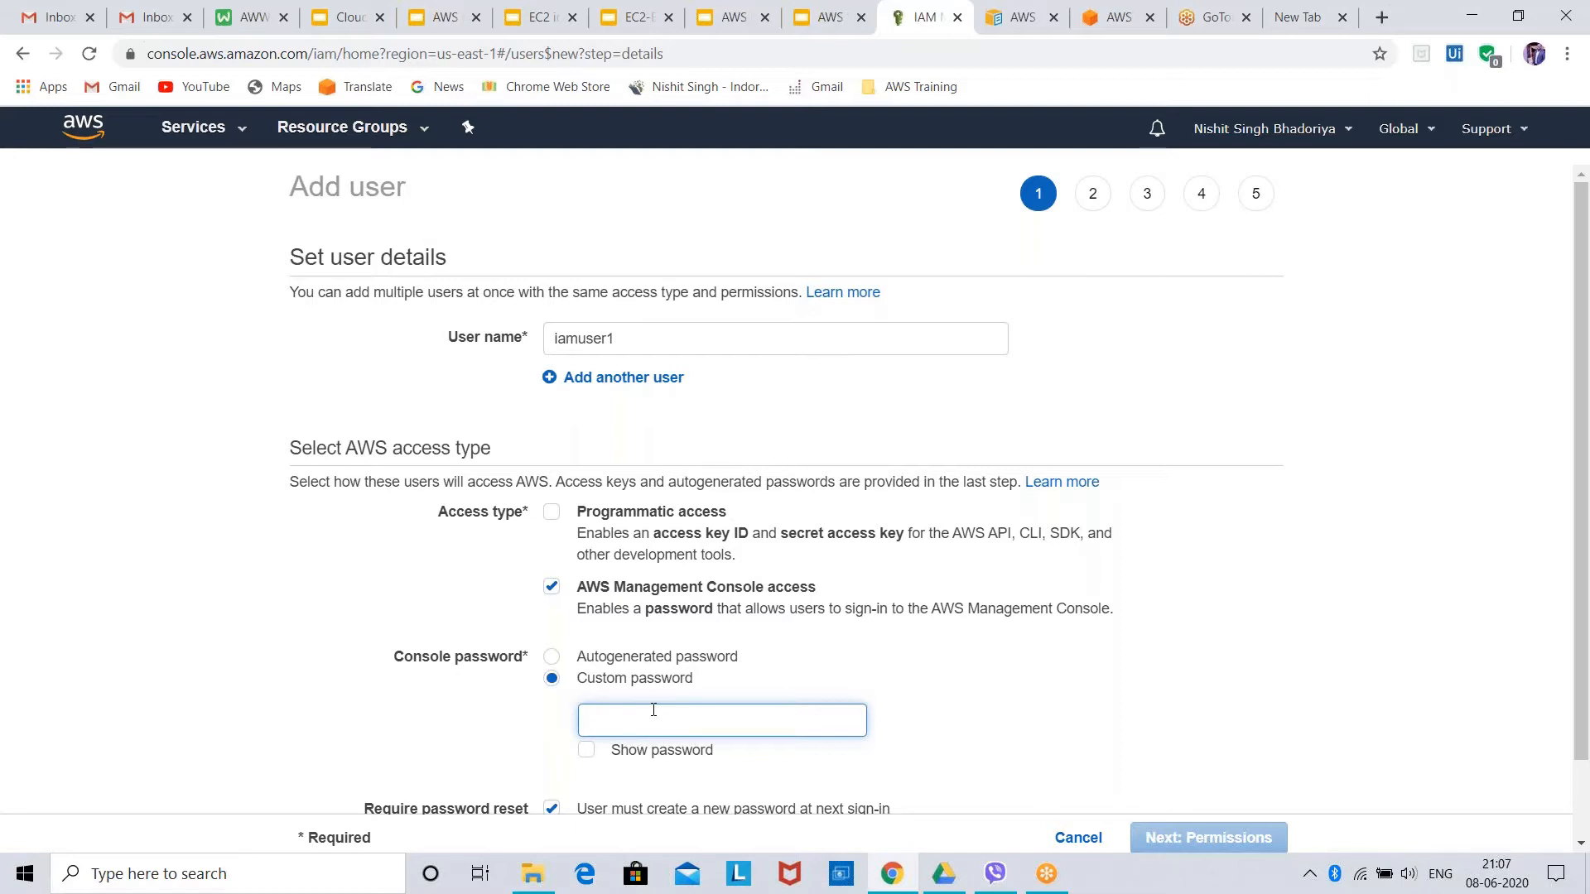
pyautogui.write('P')
pyautogui.write('•')
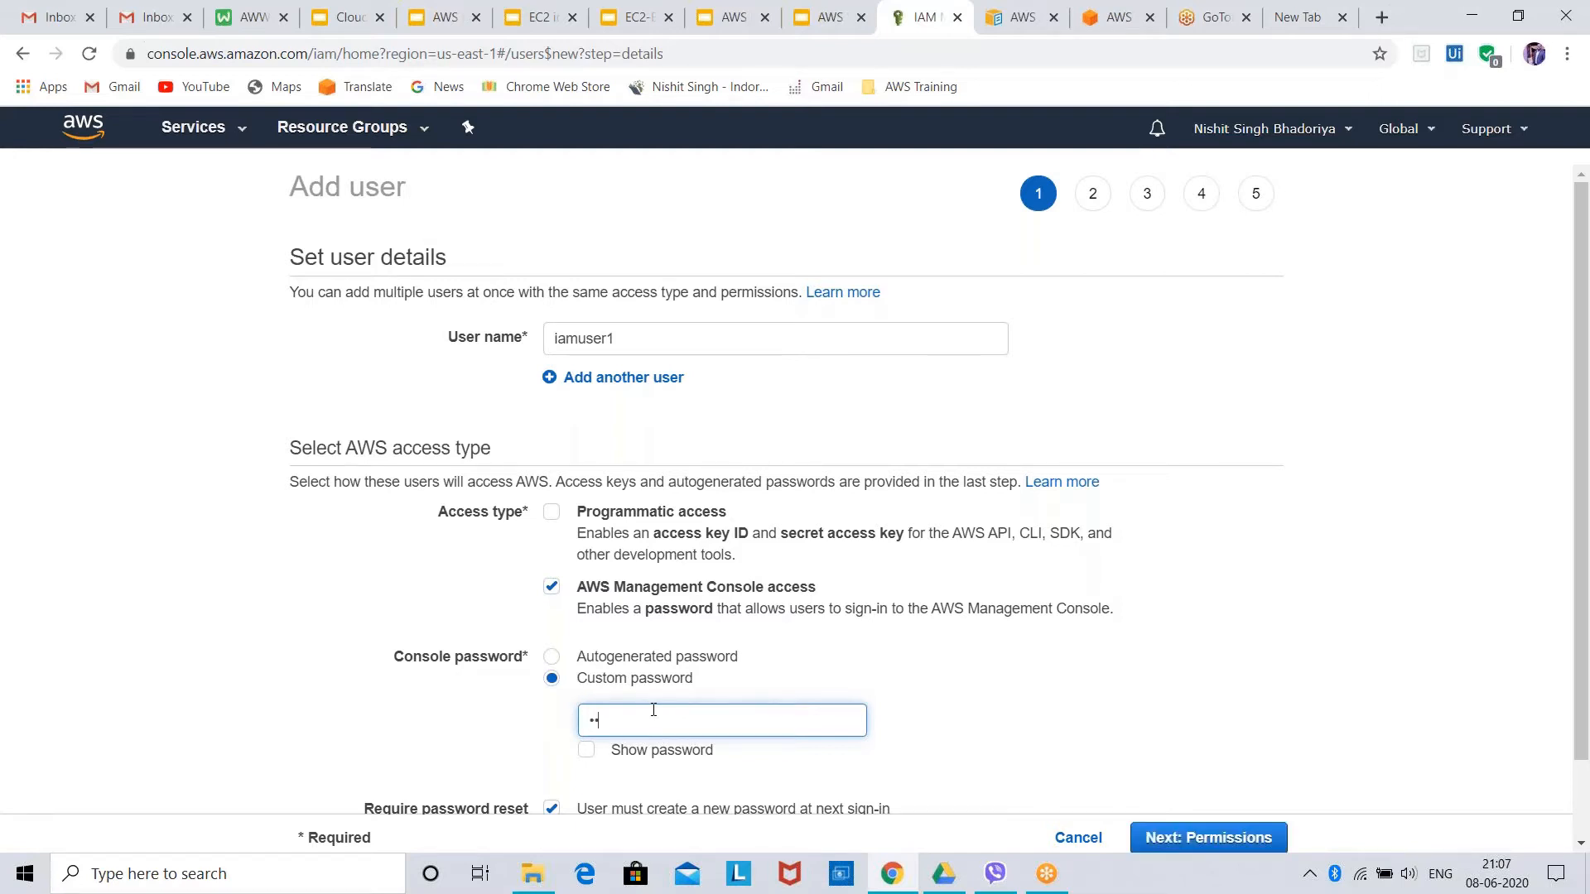
pyautogui.write('••••••')
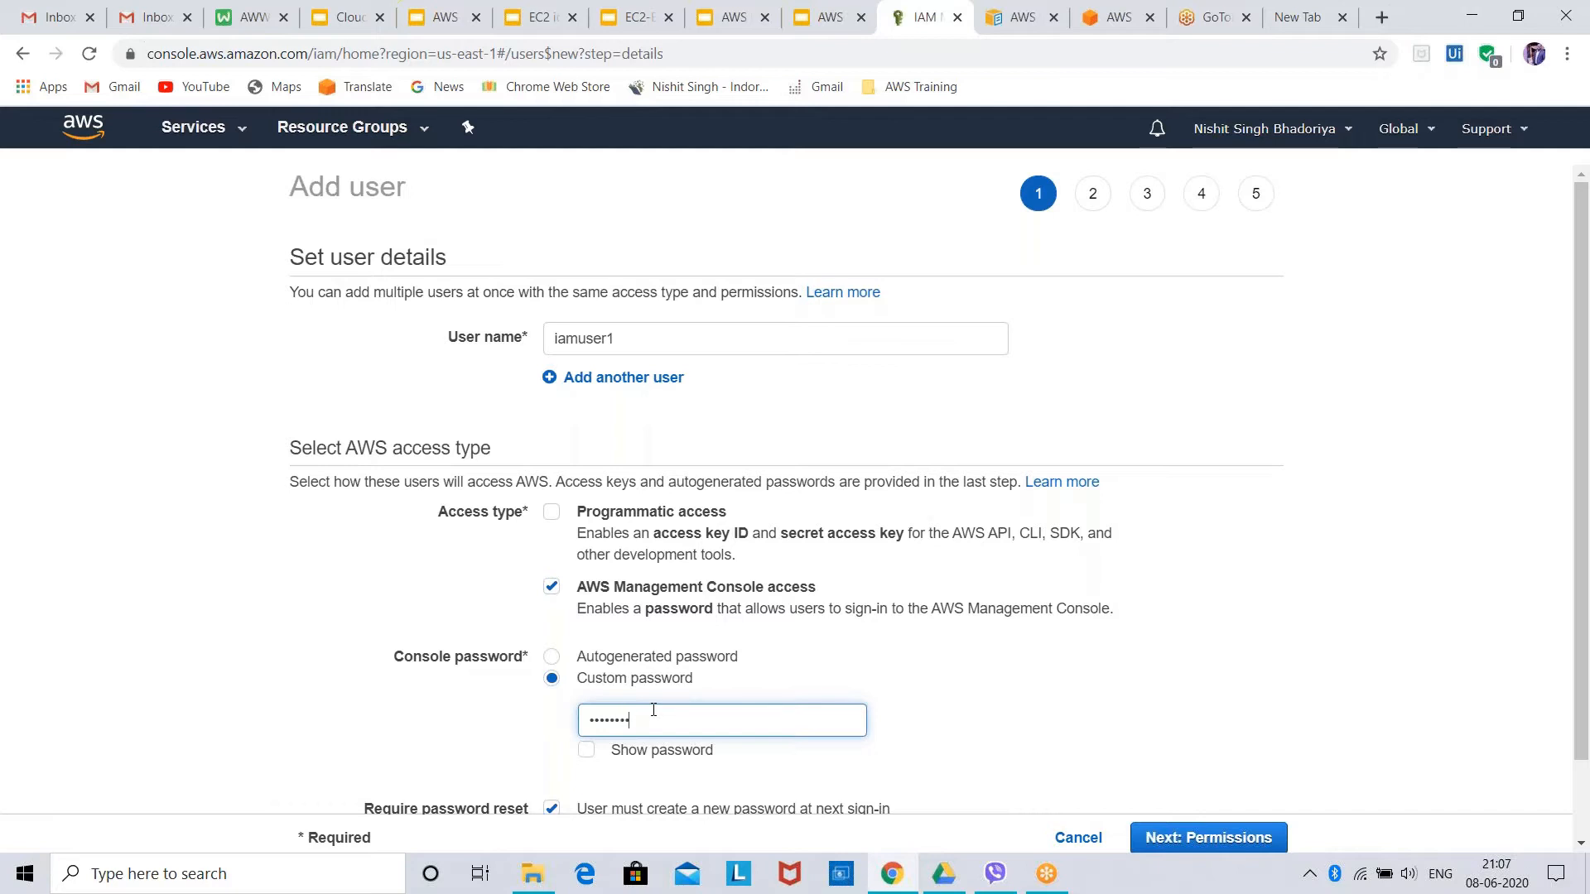
pyautogui.write('•')
# - Turn off the required password reset at next sign-in and continue to the permissions stage
pyautogui.scroll(-2, 653, 709)
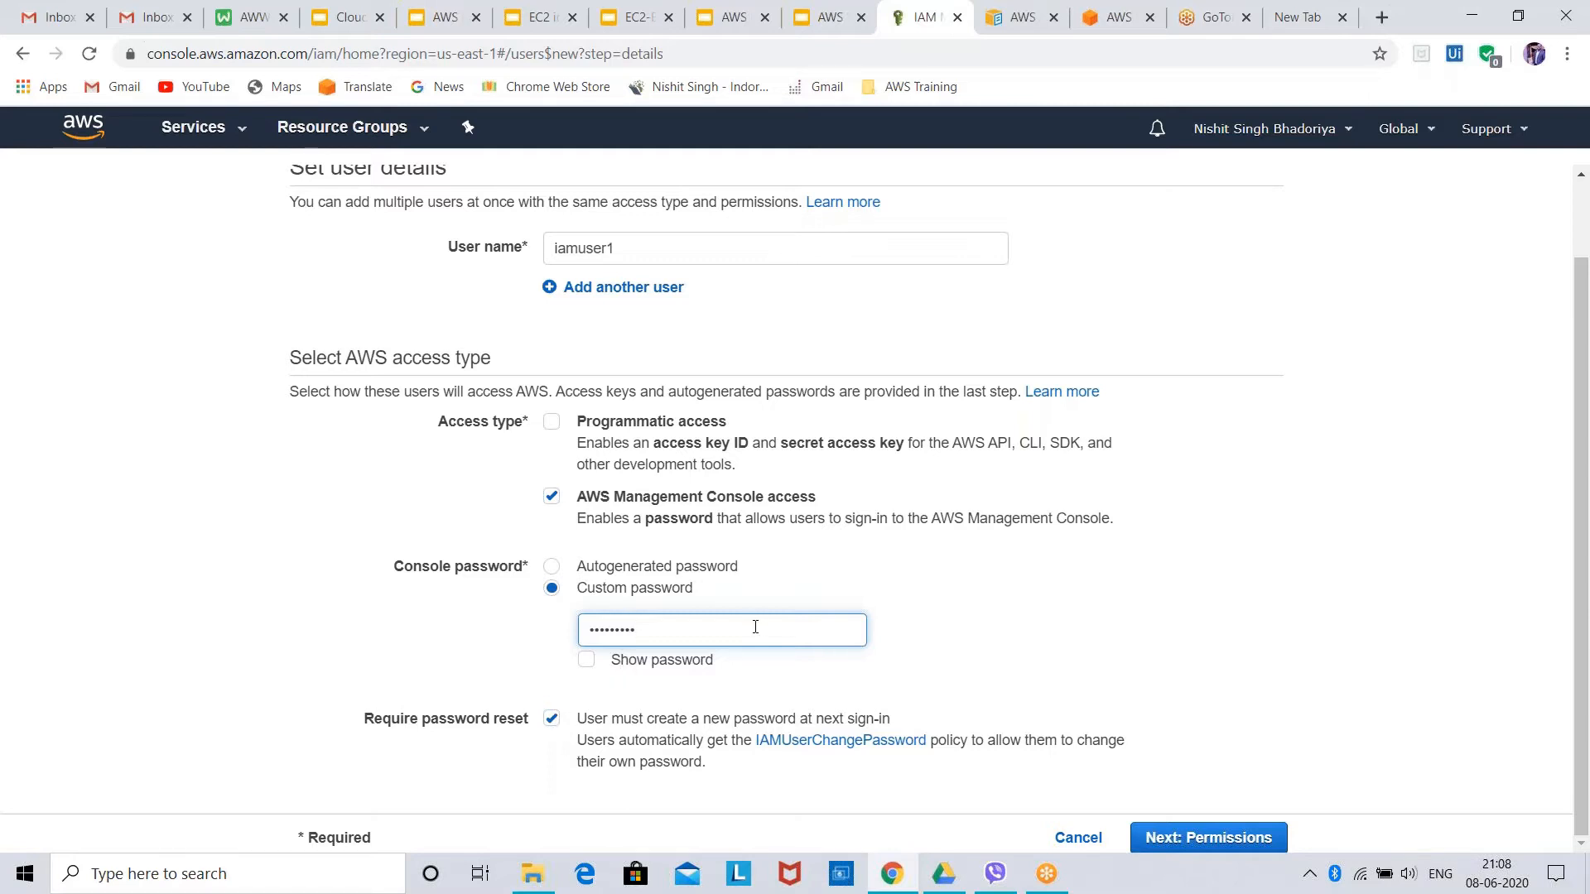
pyautogui.click(551, 719)
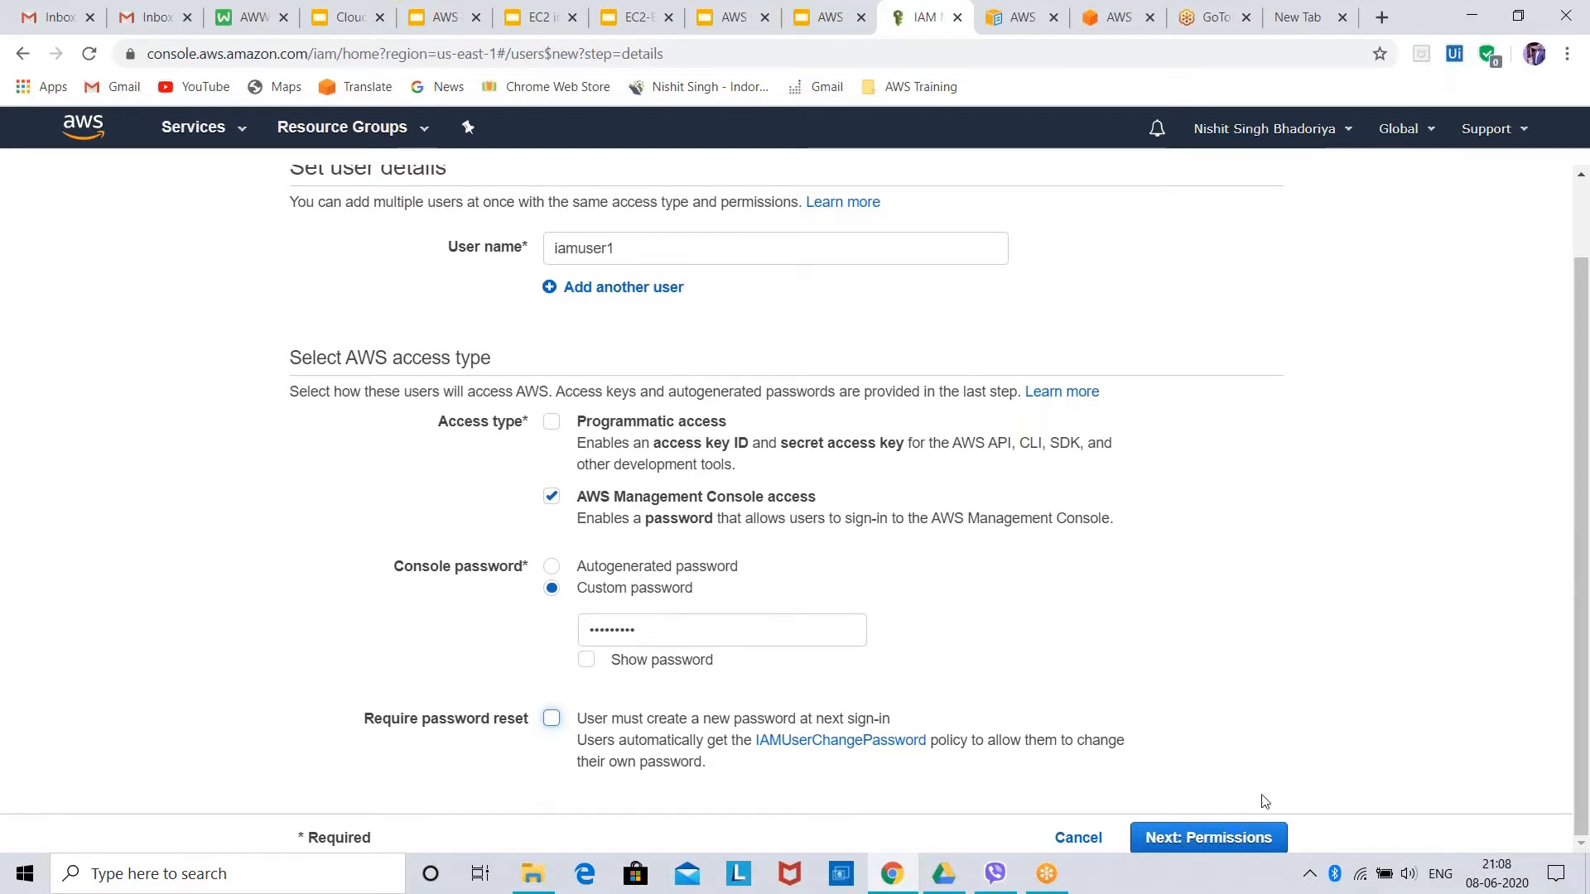
pyautogui.click(1255, 833)
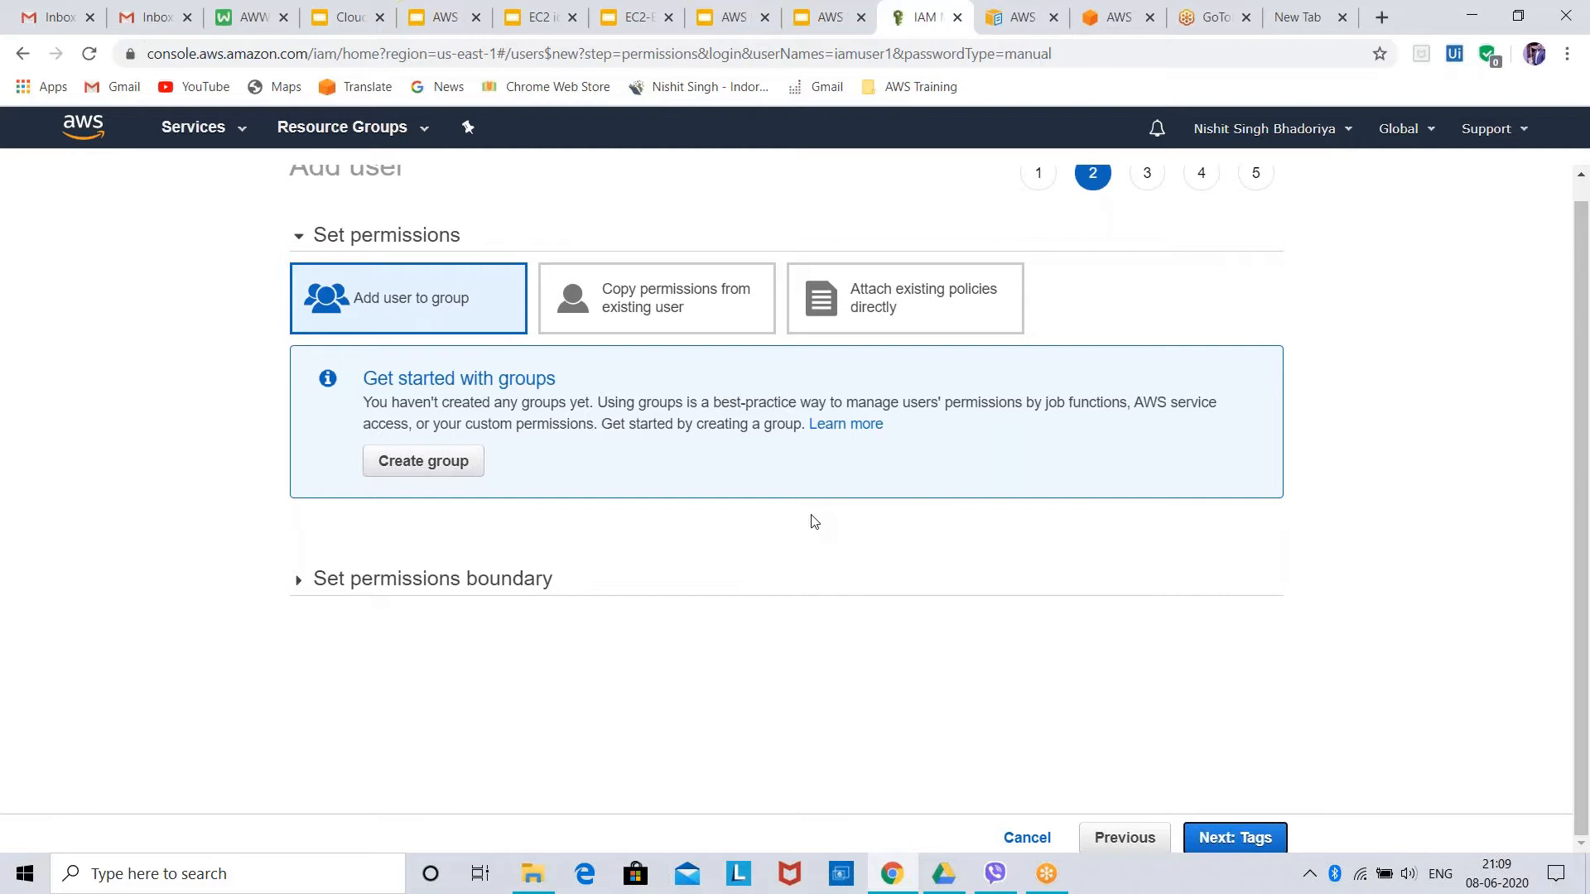
# - Look through the options for copying permissions from an existing user and attaching existing policies directly, and return to adding the user to a group
pyautogui.click(659, 300)
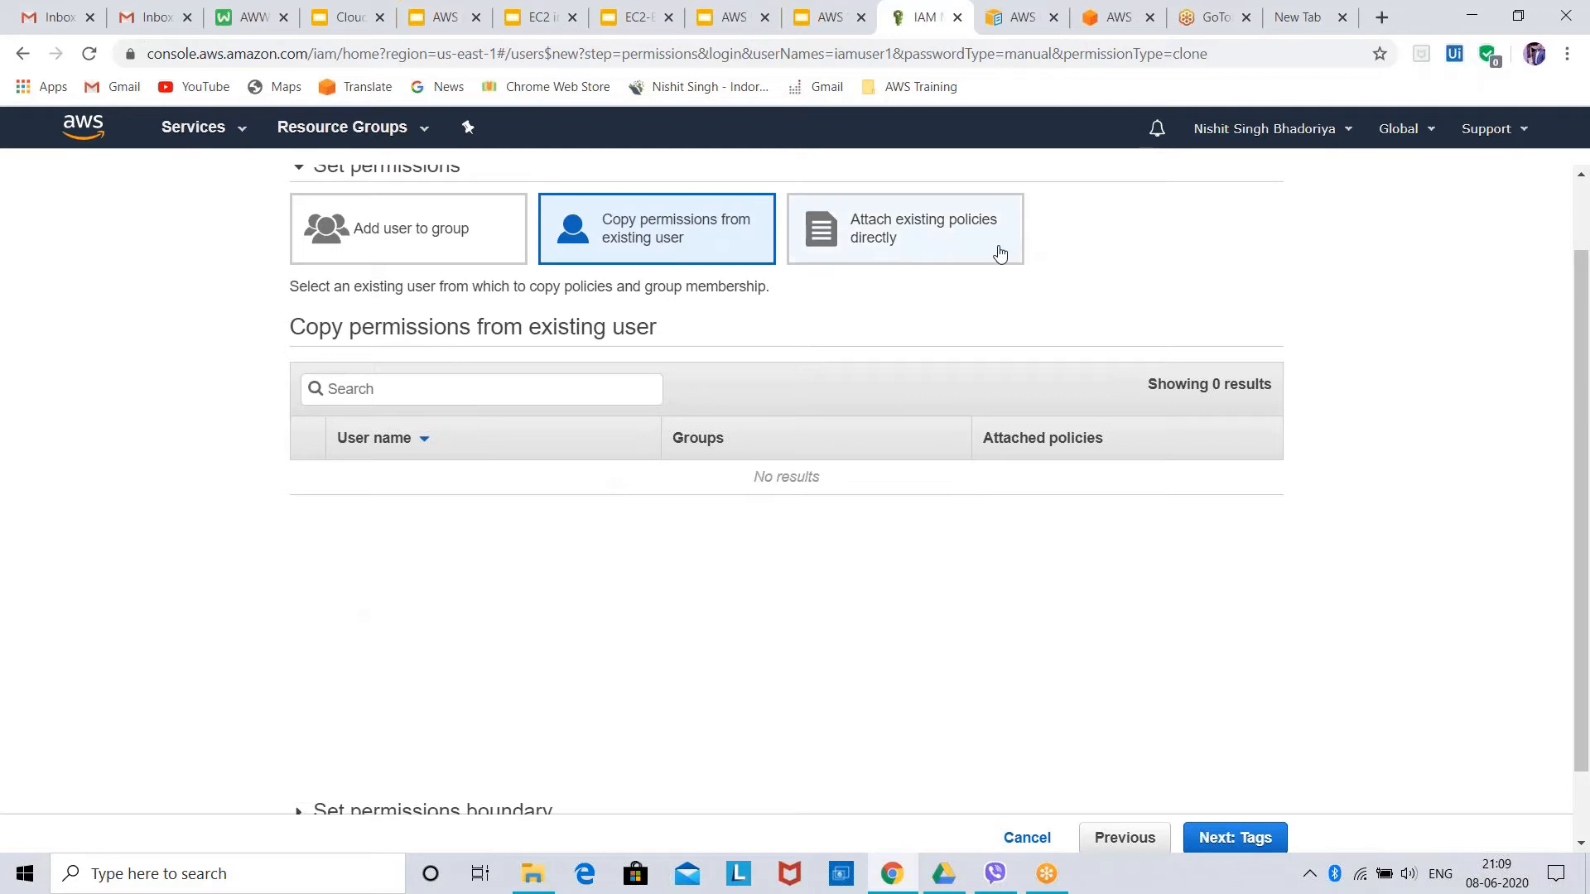
pyautogui.click(997, 250)
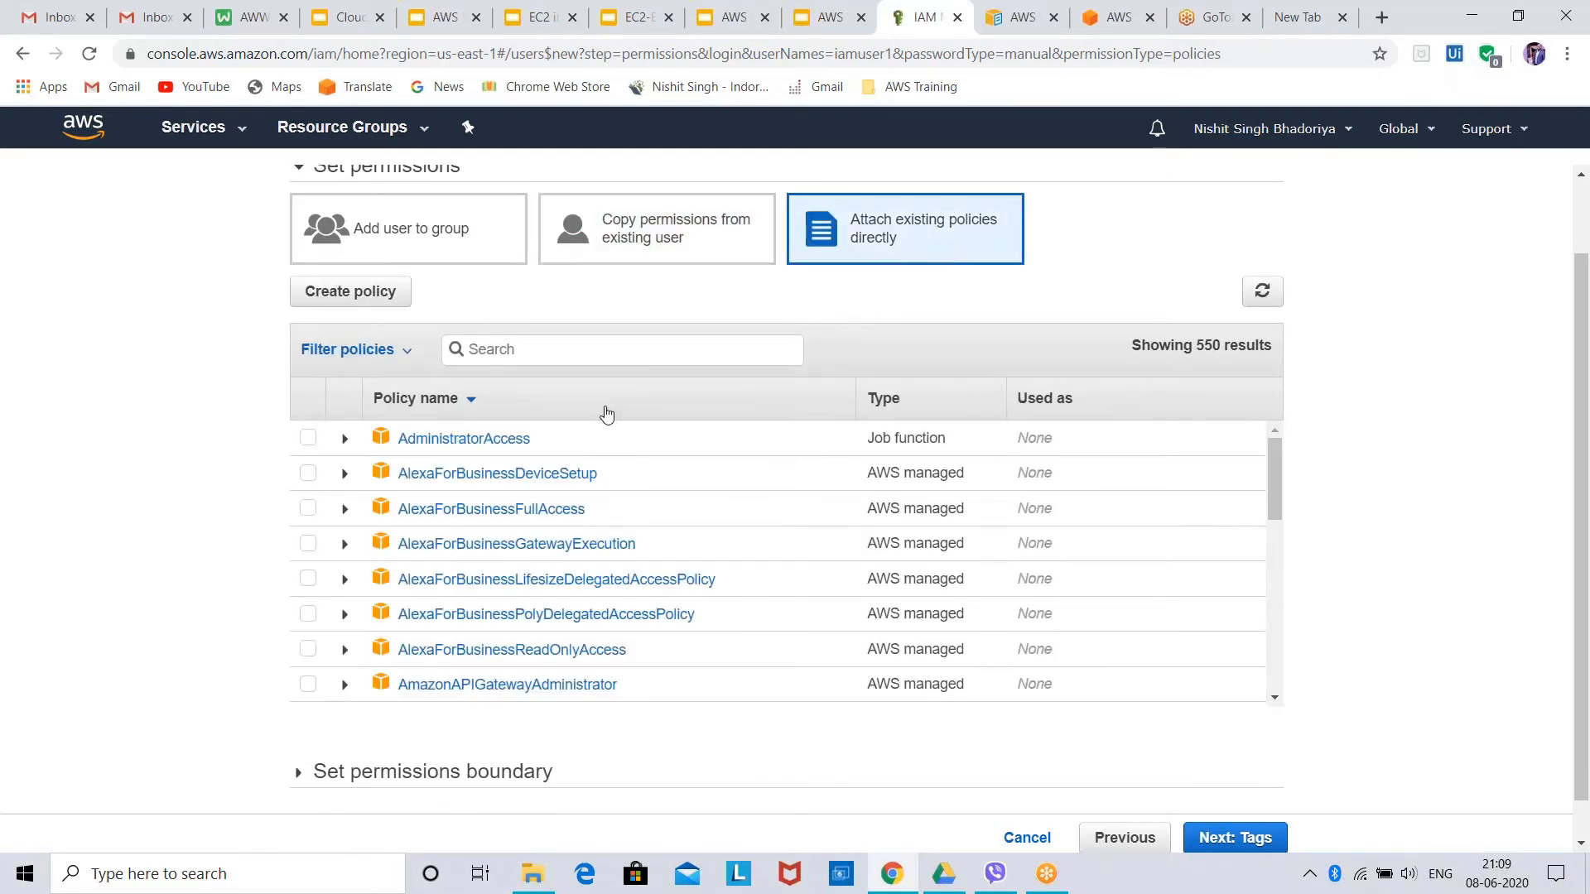
pyautogui.scroll(-10, 422, 489)
pyautogui.scroll(10, 435, 501)
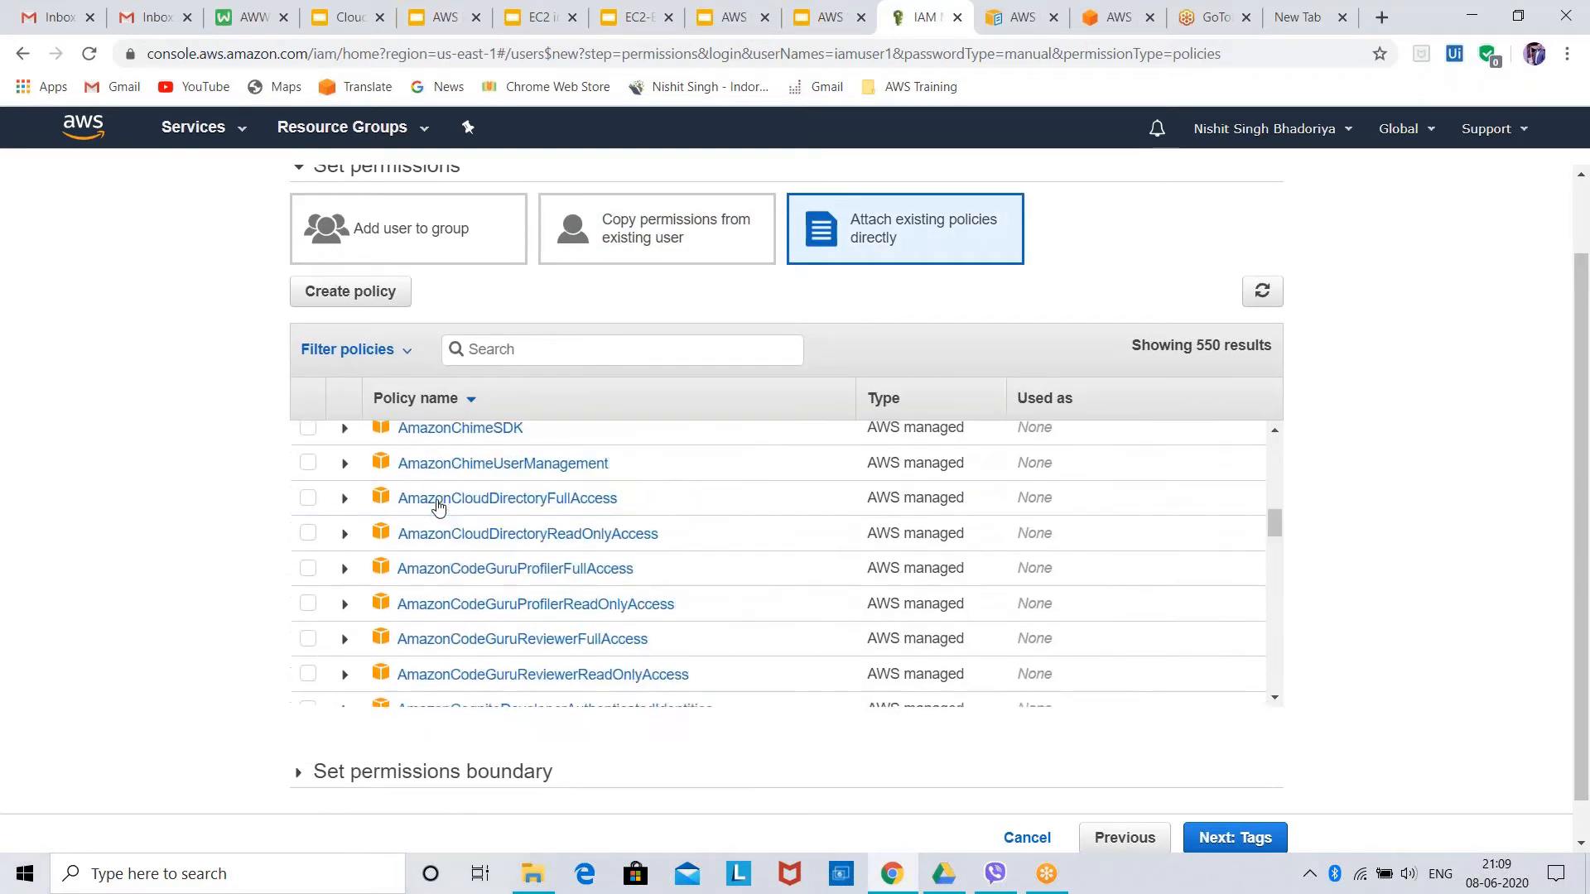
pyautogui.scroll(1, 439, 507)
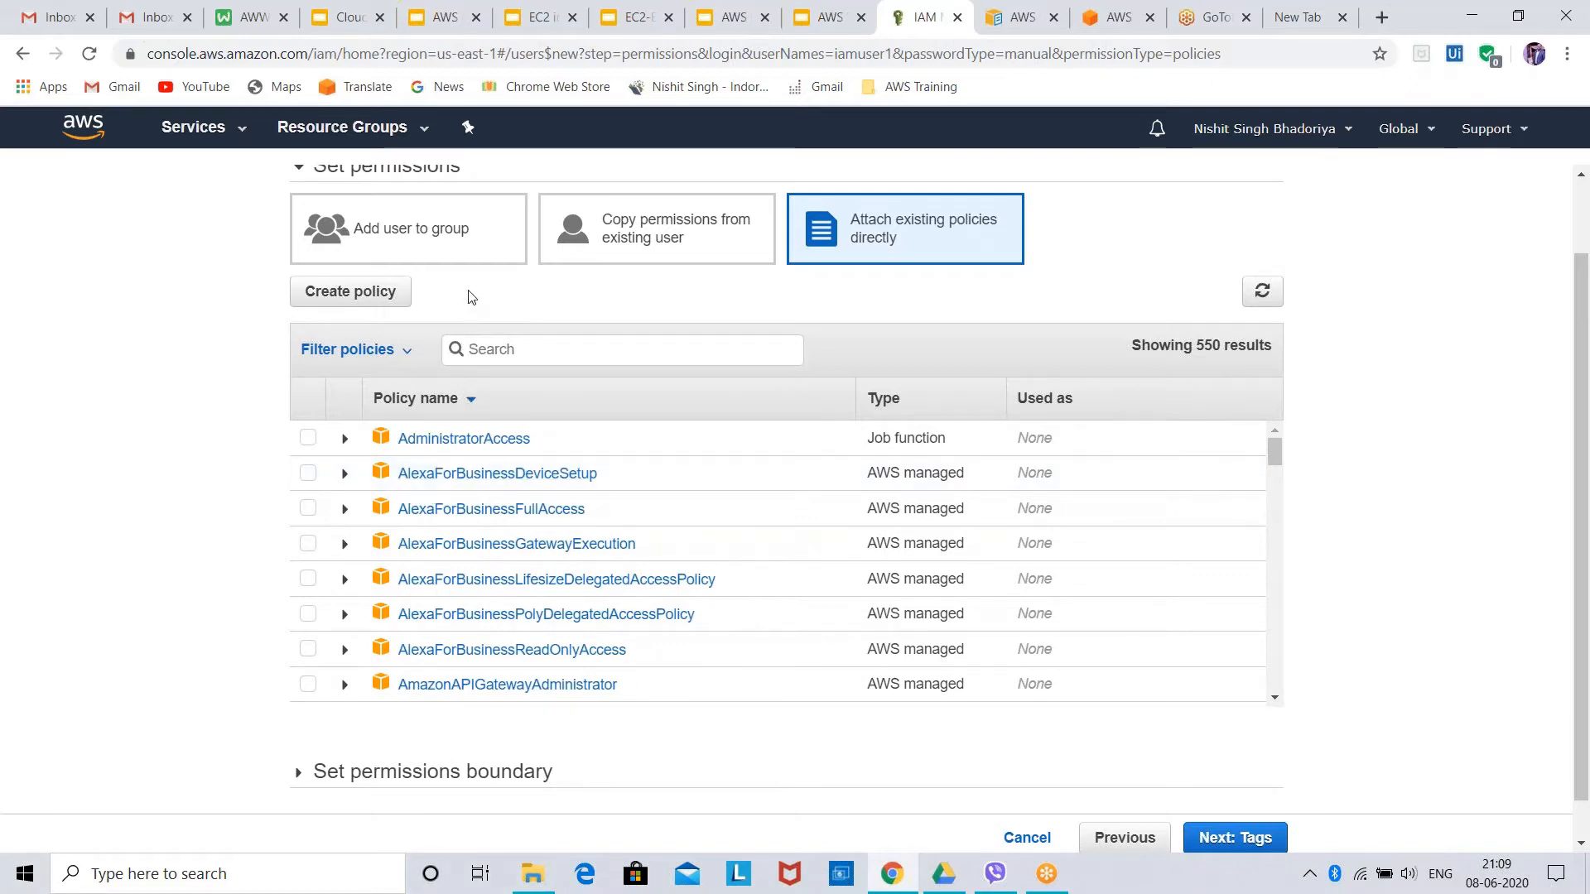
pyautogui.click(504, 240)
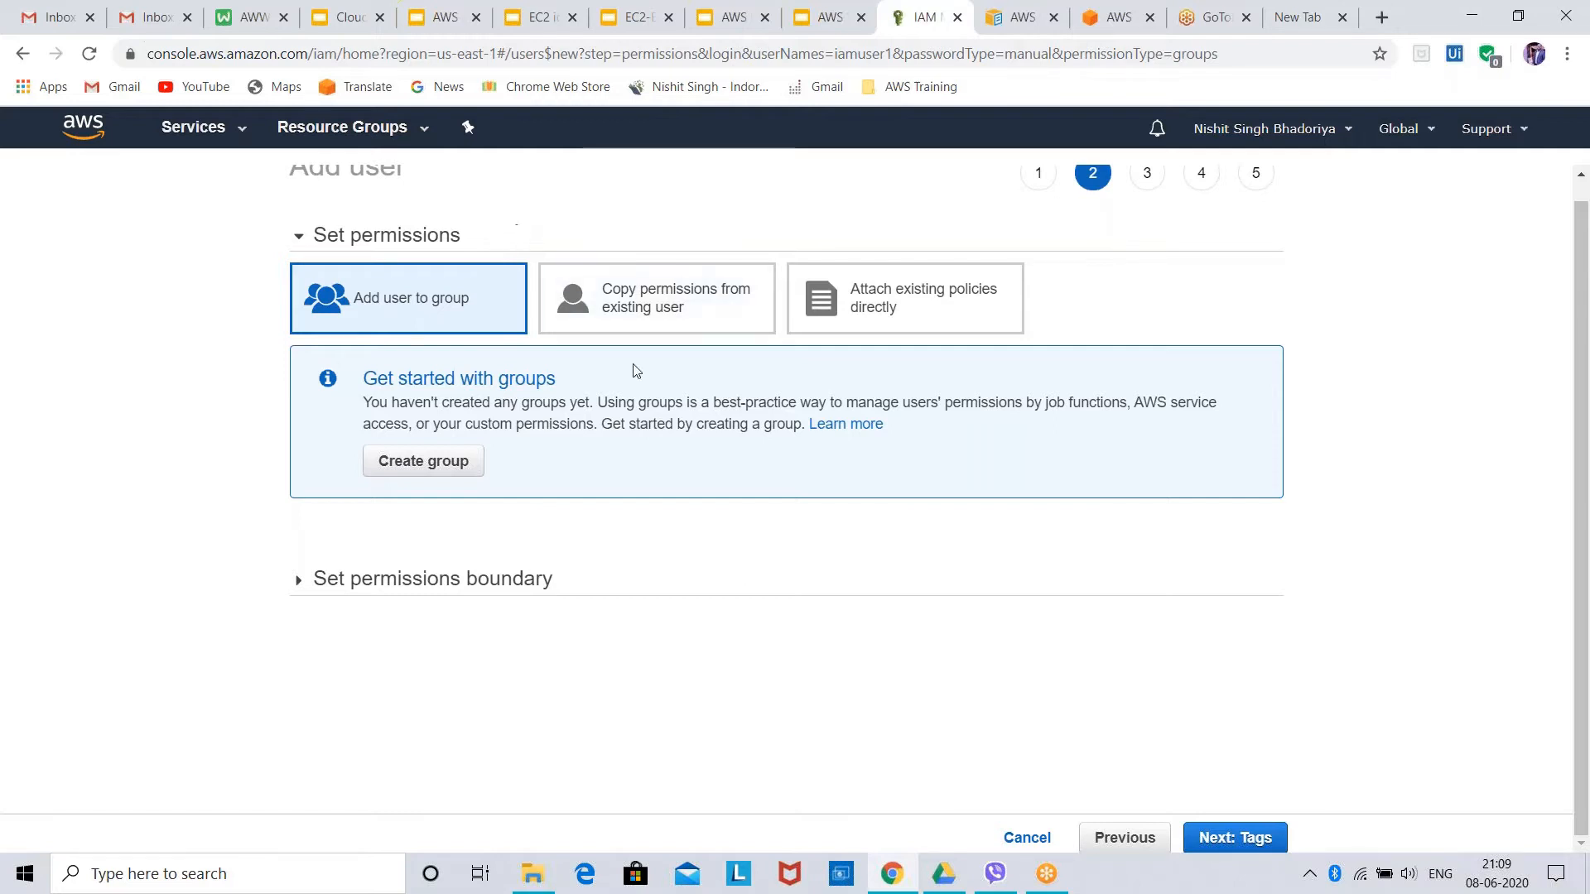
pyautogui.click(424, 463)
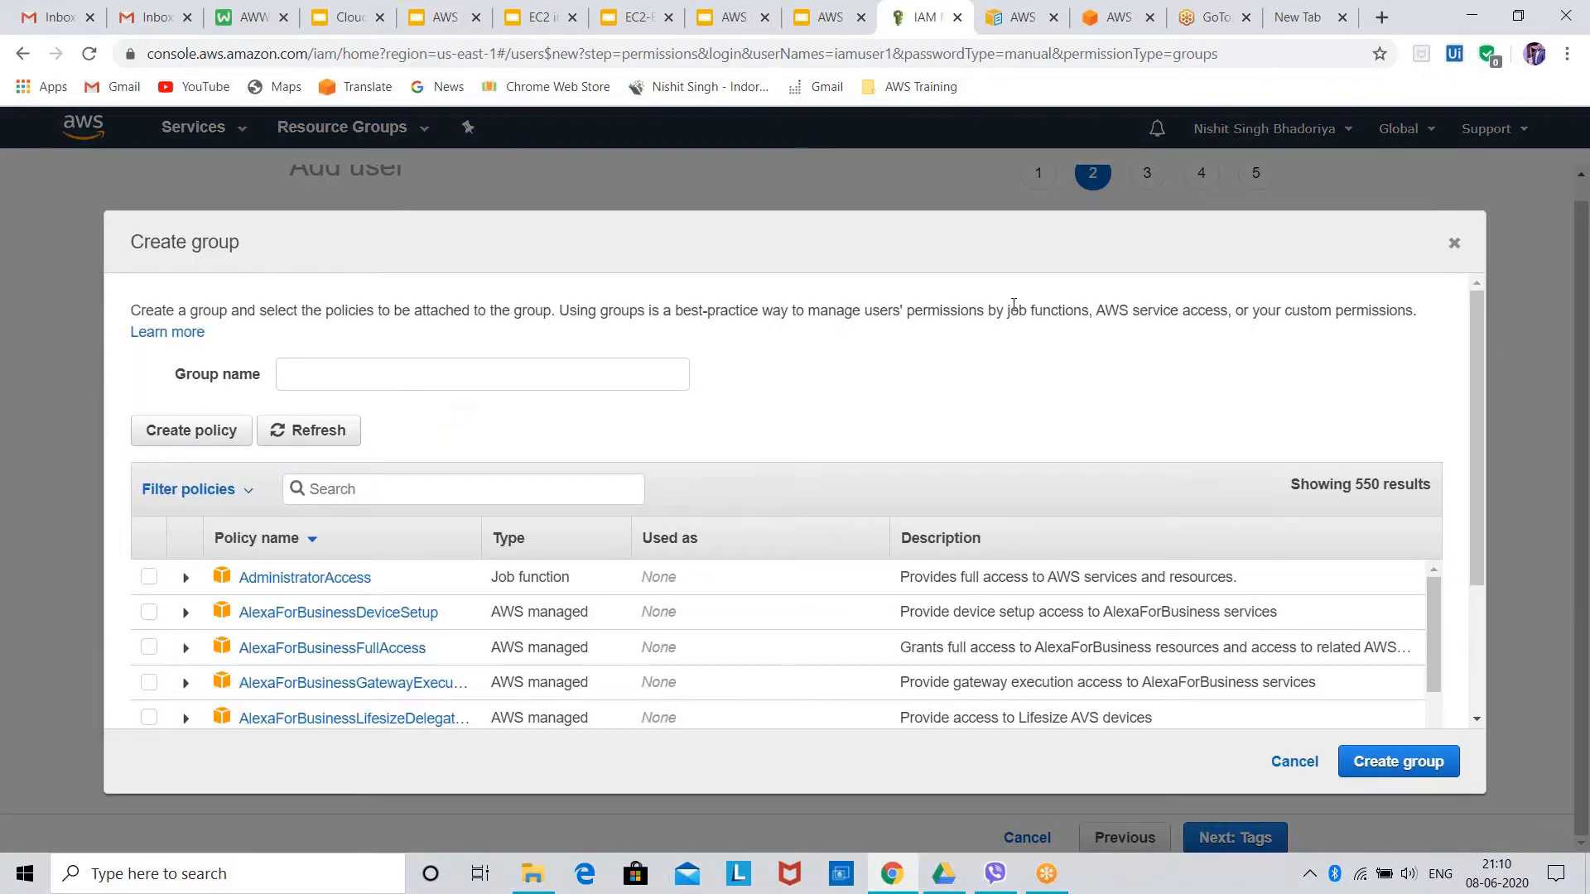
pyautogui.click(504, 378)
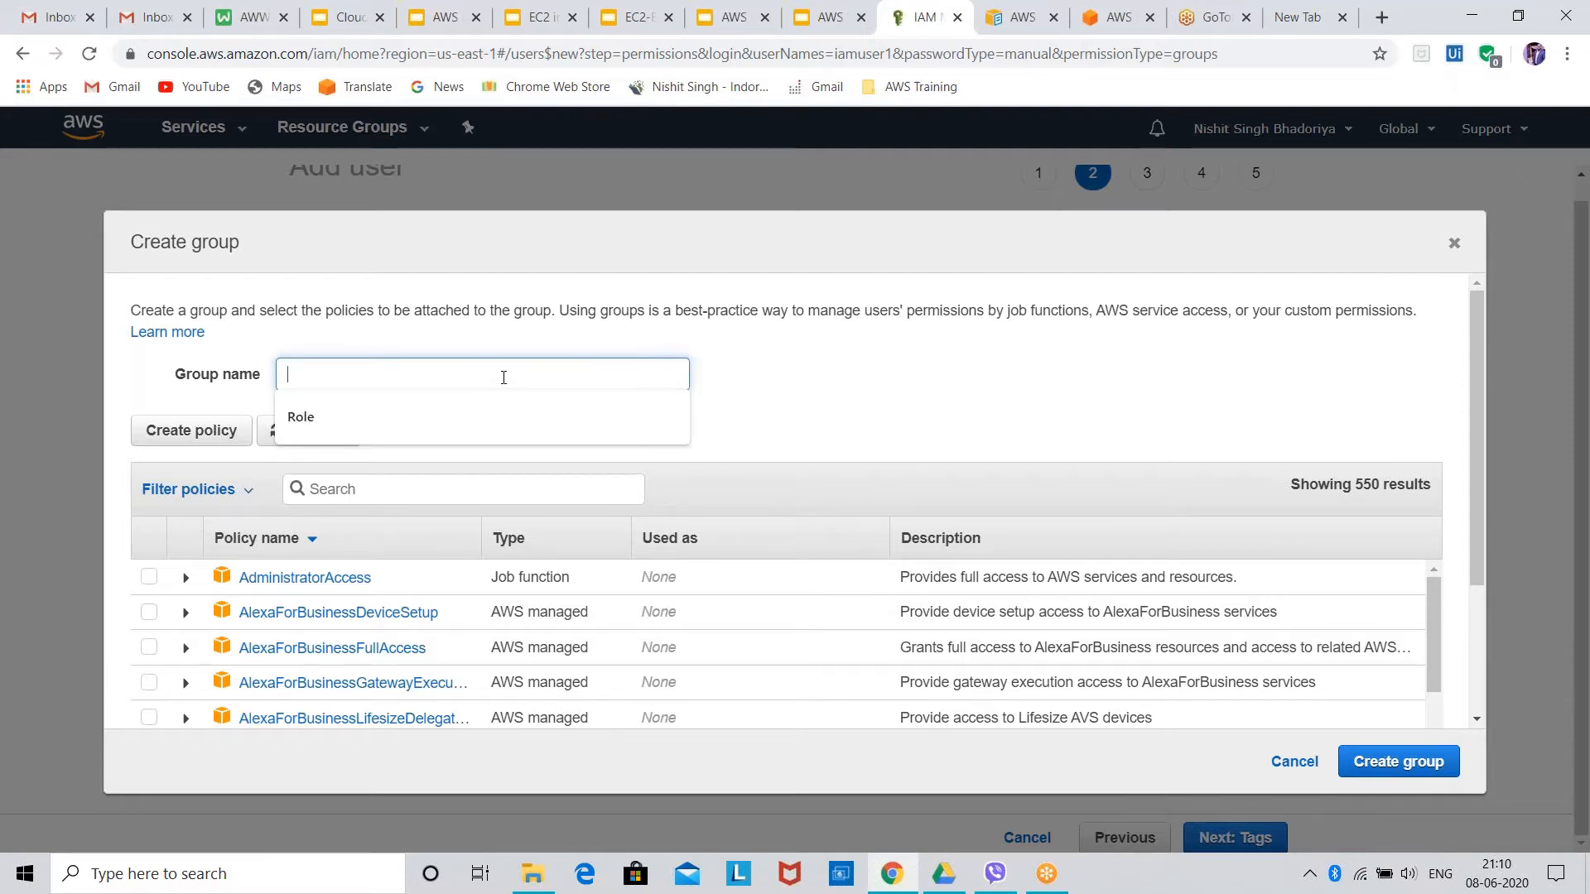
pyautogui.write('iamgroup')
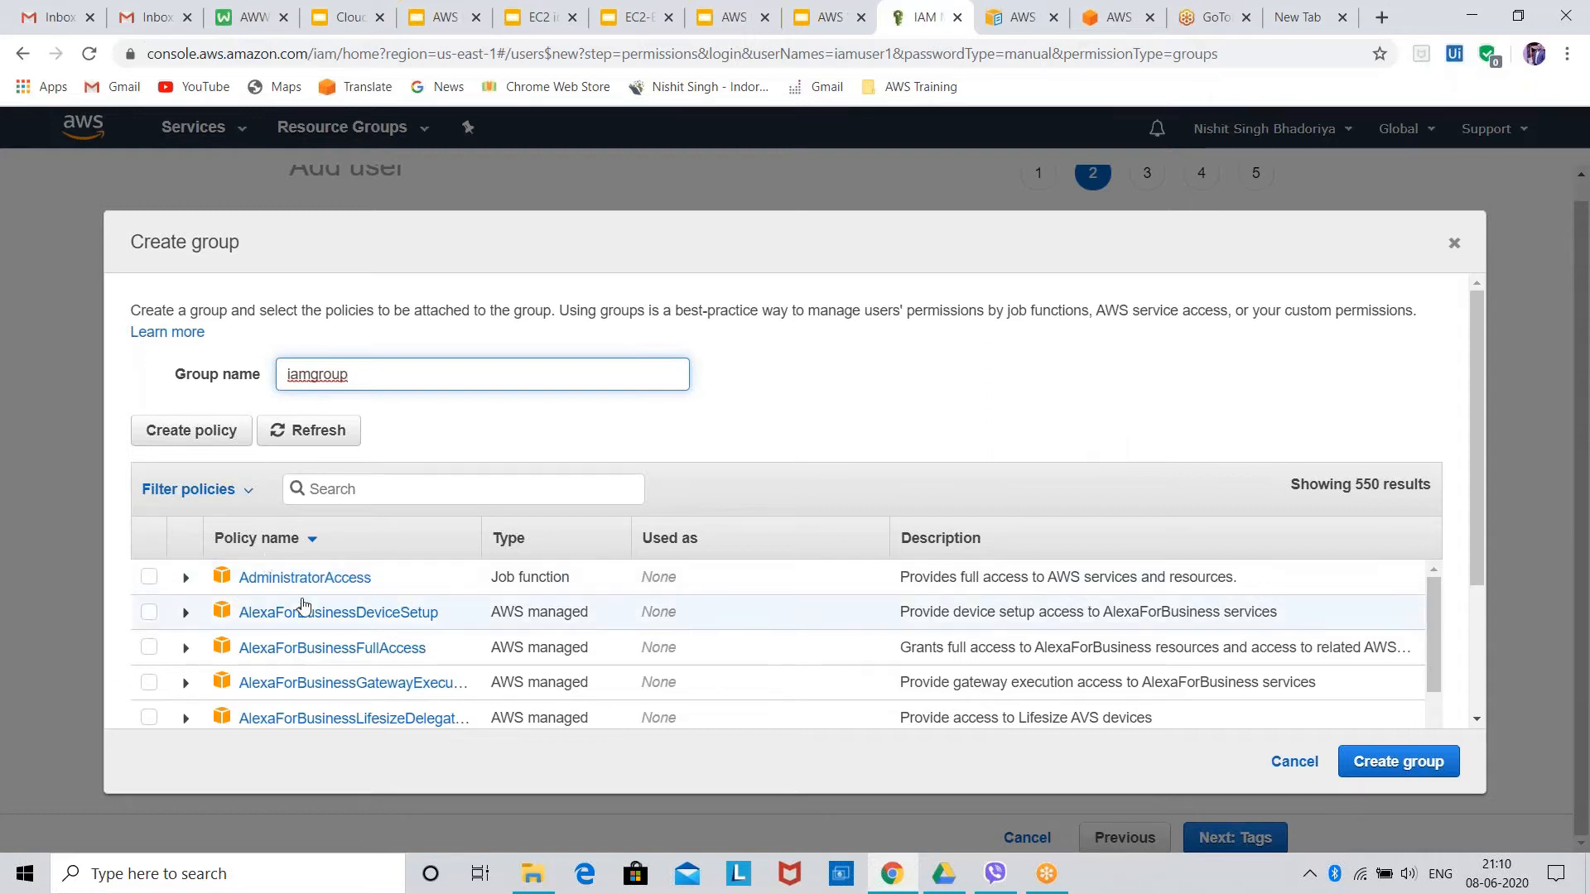
pyautogui.click(364, 579)
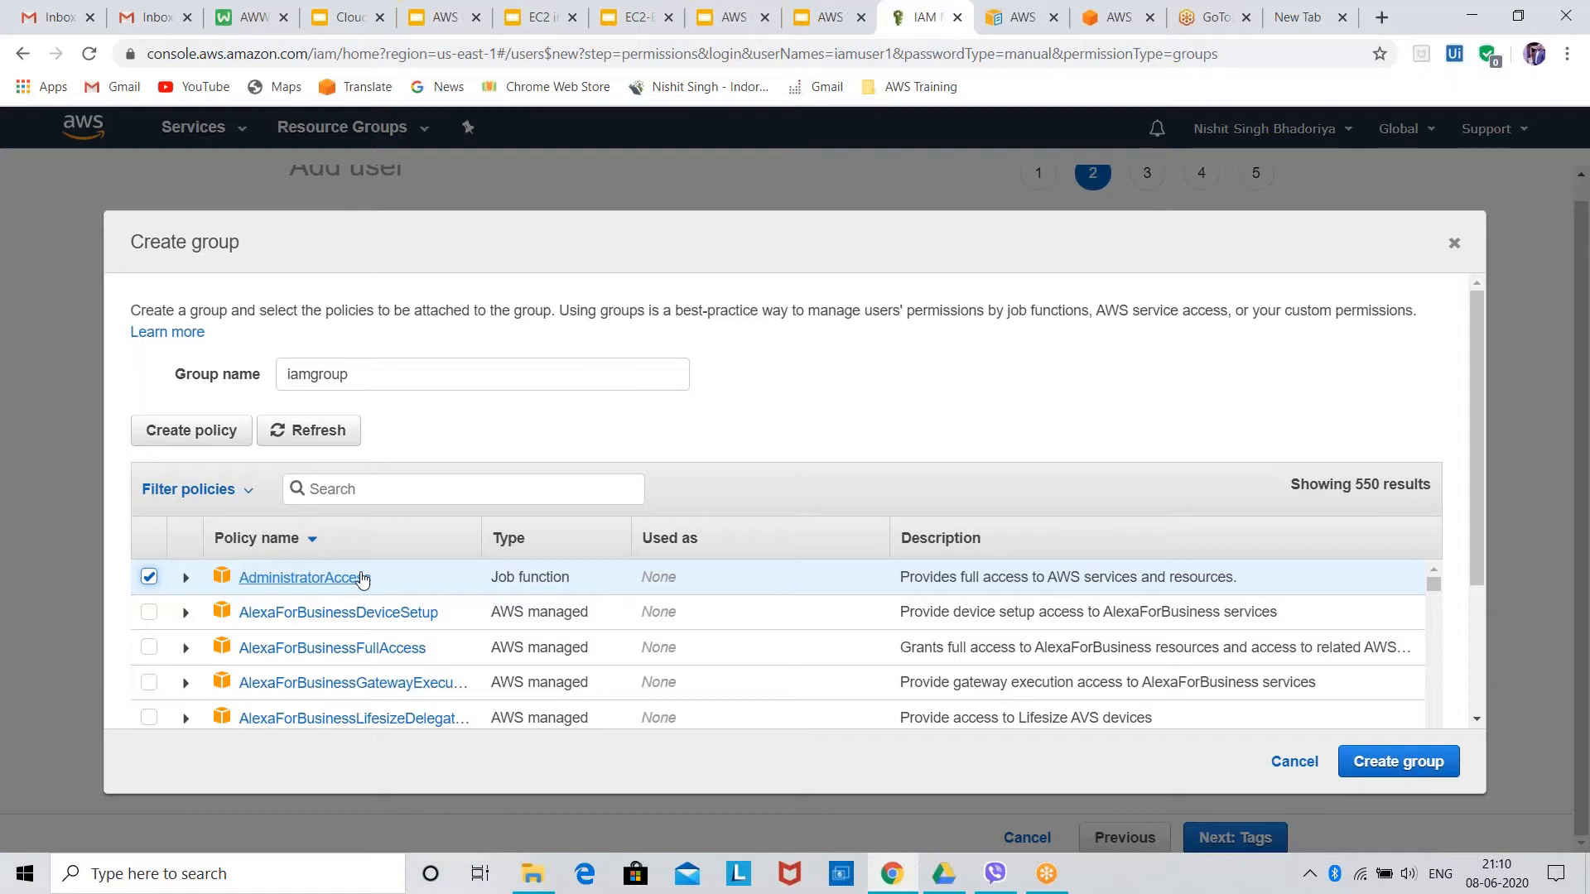
# - Search the group's policy list for "ec2" and "route53"
pyautogui.click(381, 497)
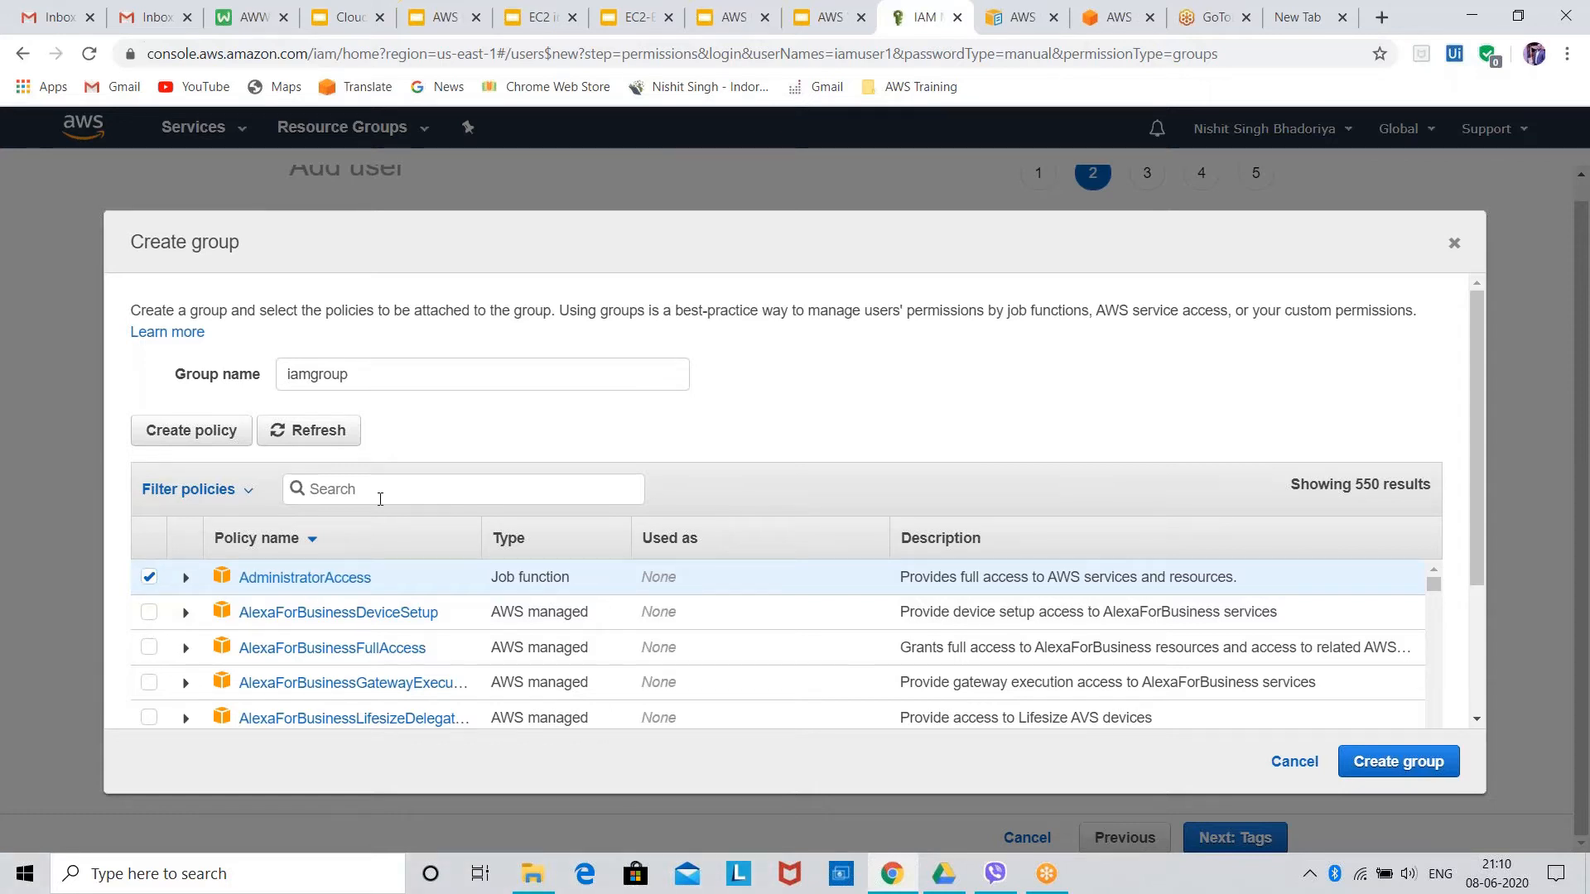
pyautogui.write('ec2')
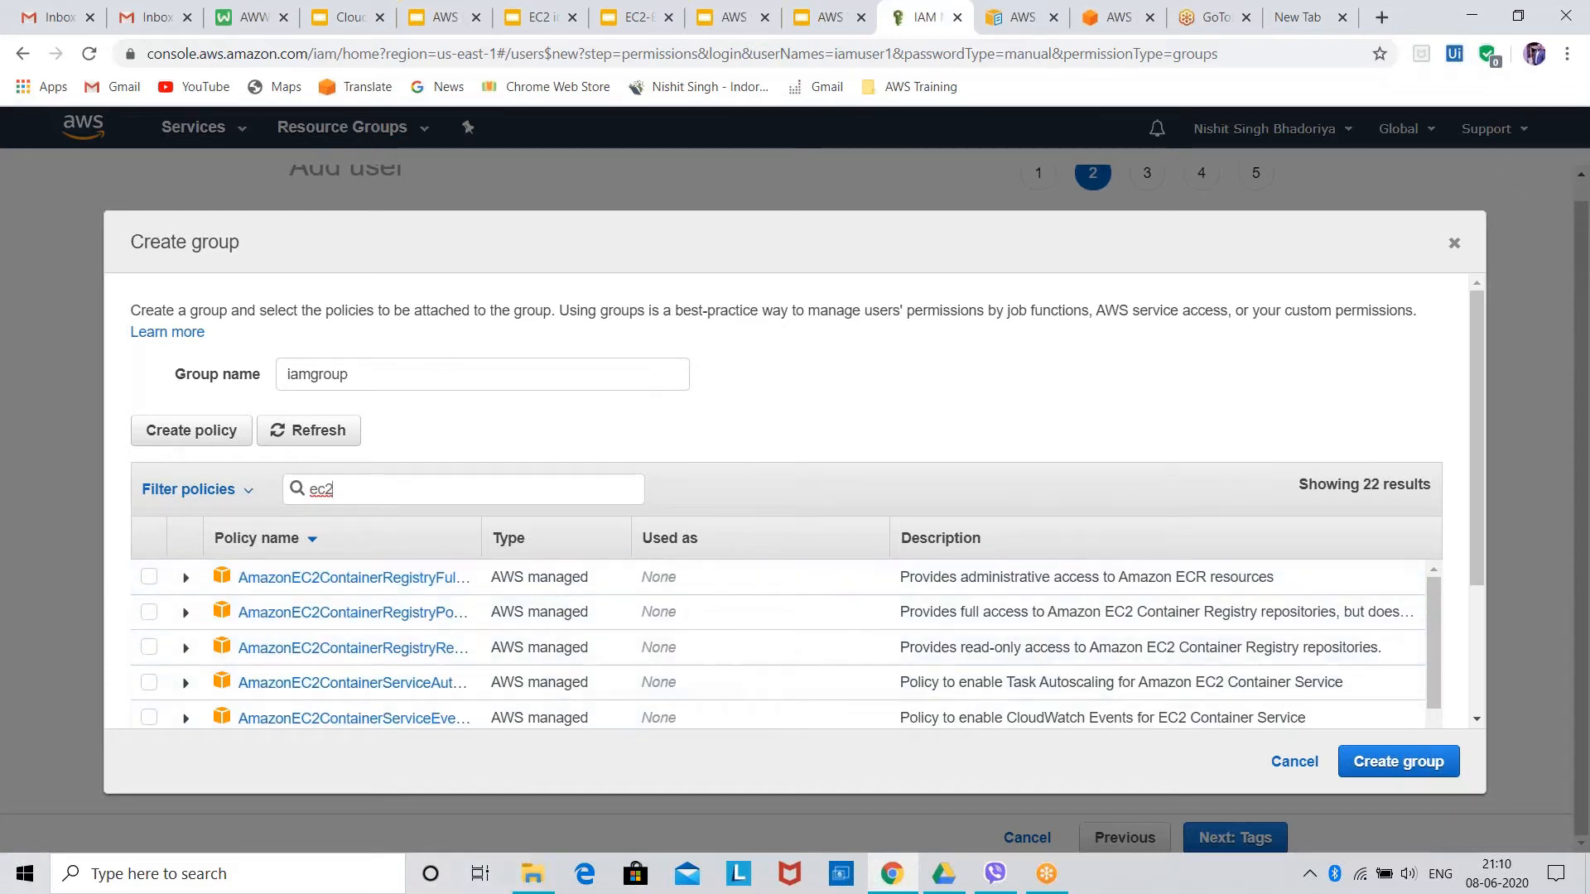
pyautogui.moveTo(383, 487); pyautogui.dragTo(238, 491)
pyautogui.write('ro')
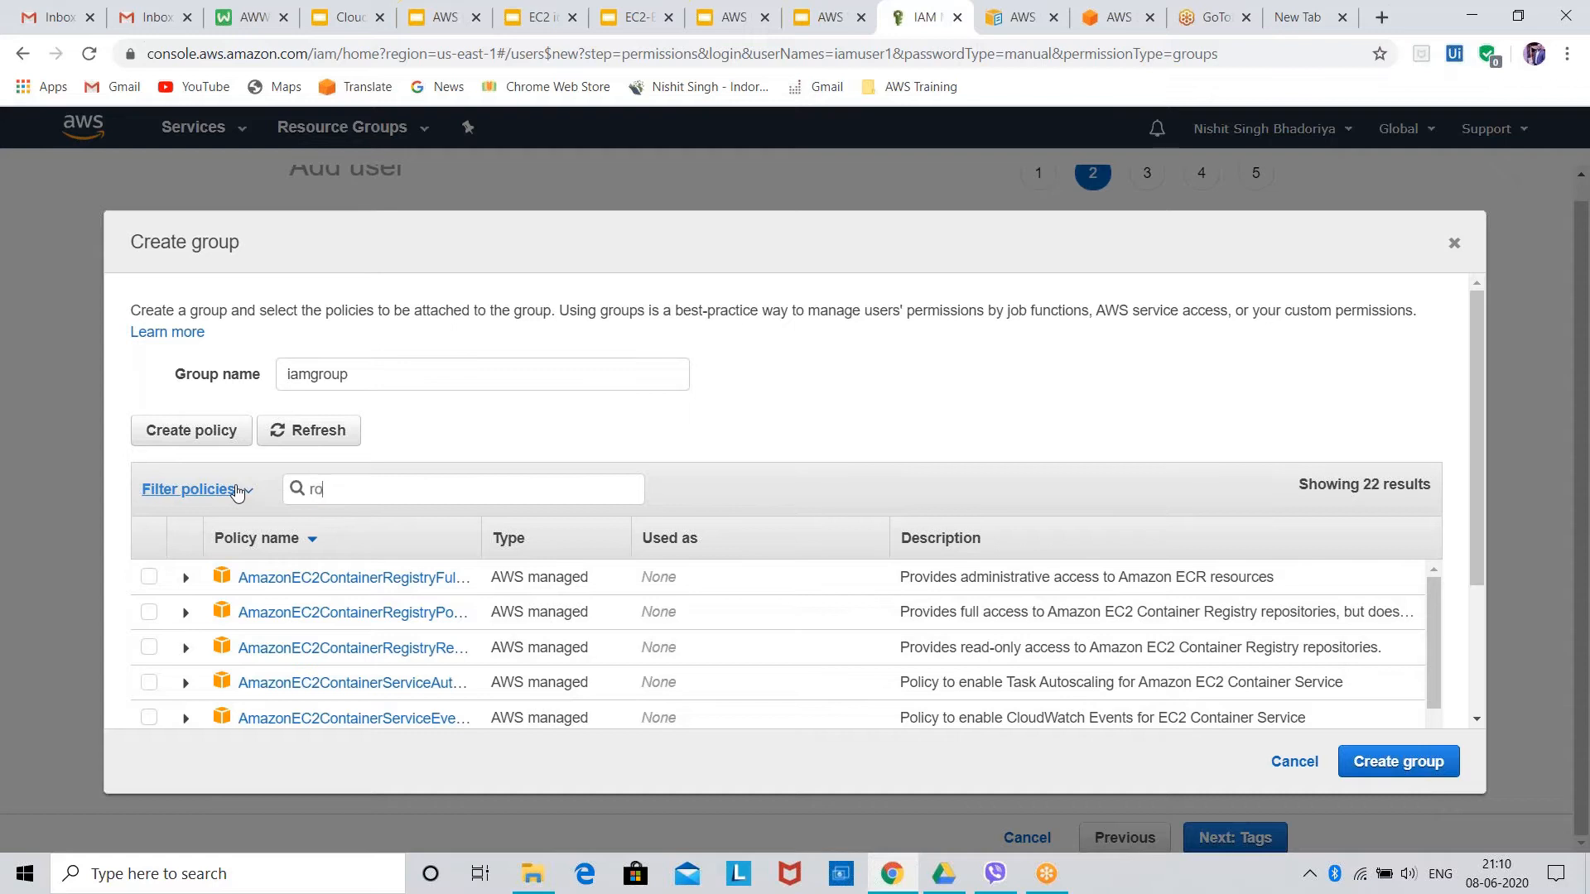
pyautogui.write('ute53')
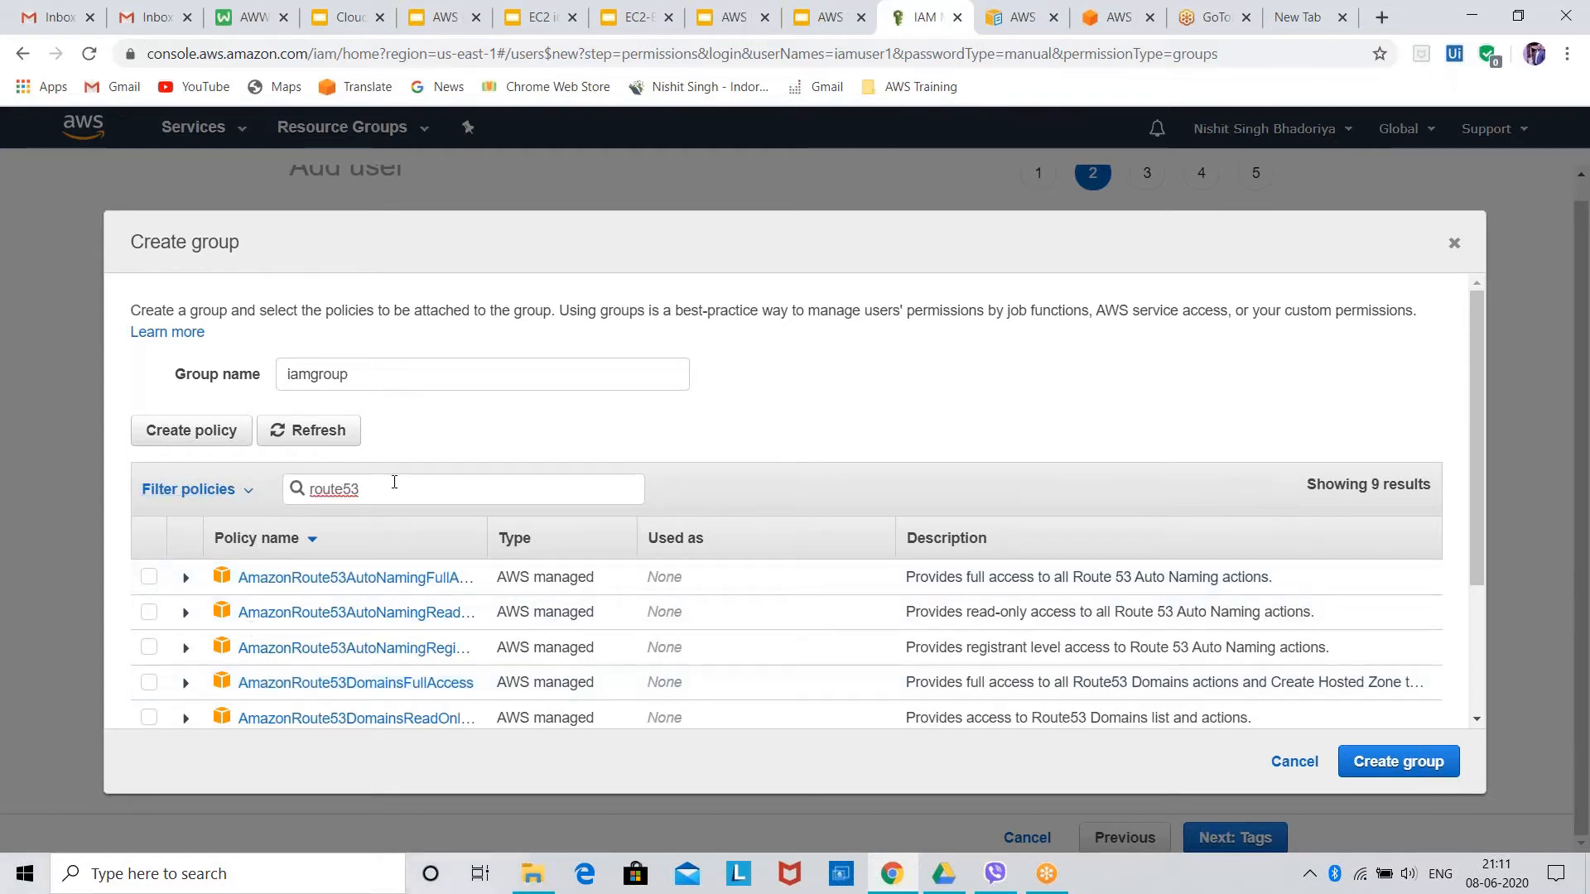
pyautogui.moveTo(394, 483); pyautogui.dragTo(47, 454)
pyautogui.click(48, 453)
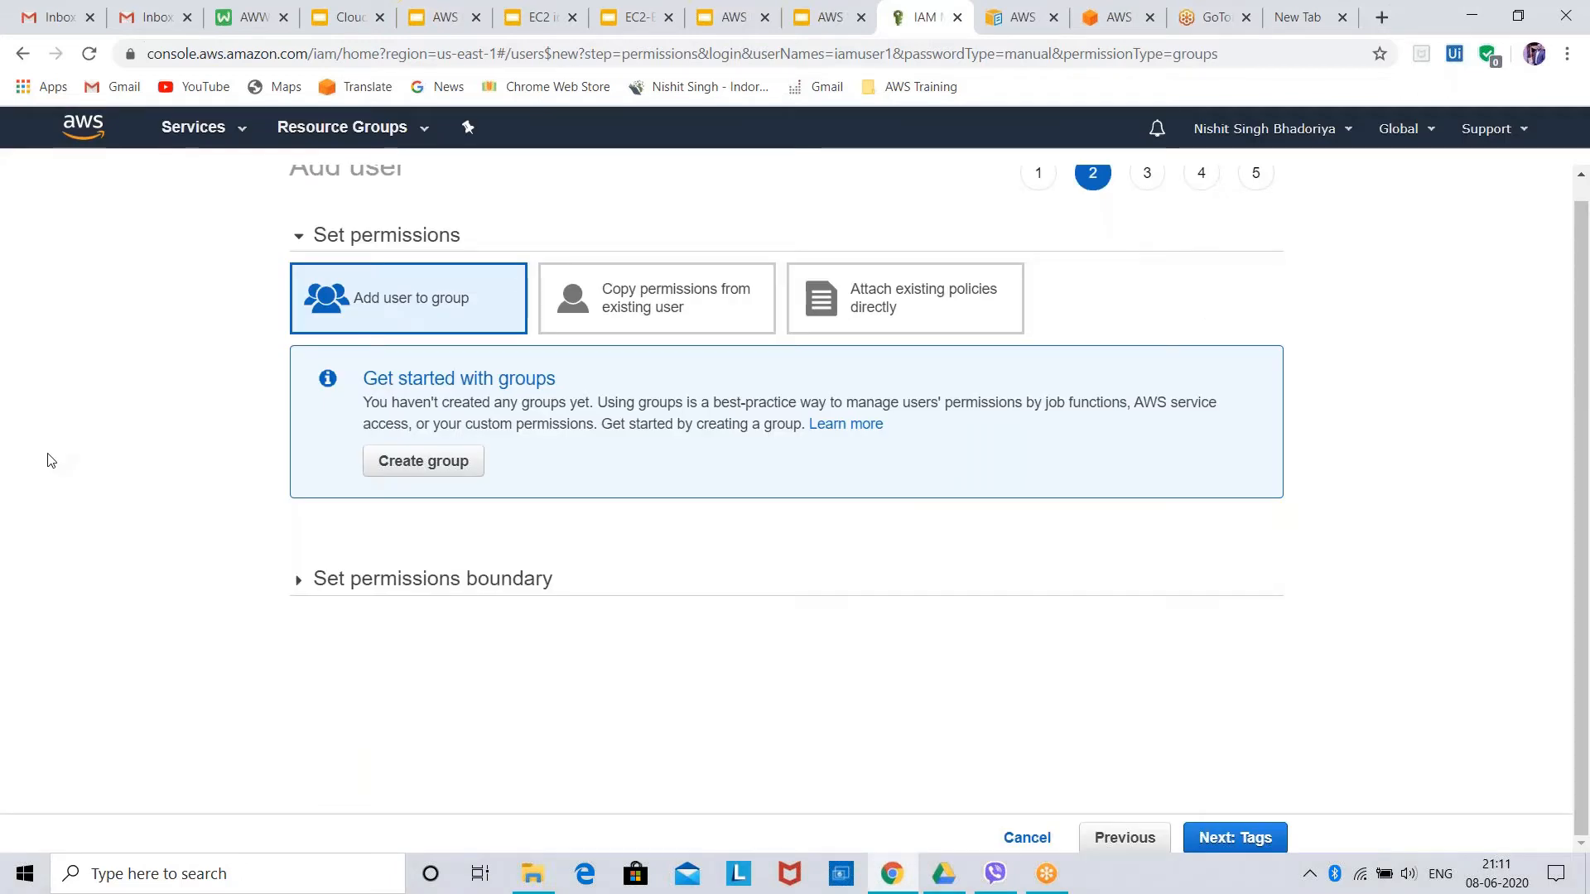
# - Start a new group named iamgroup and select the AdministratorAccess policy for it
pyautogui.click(475, 472)
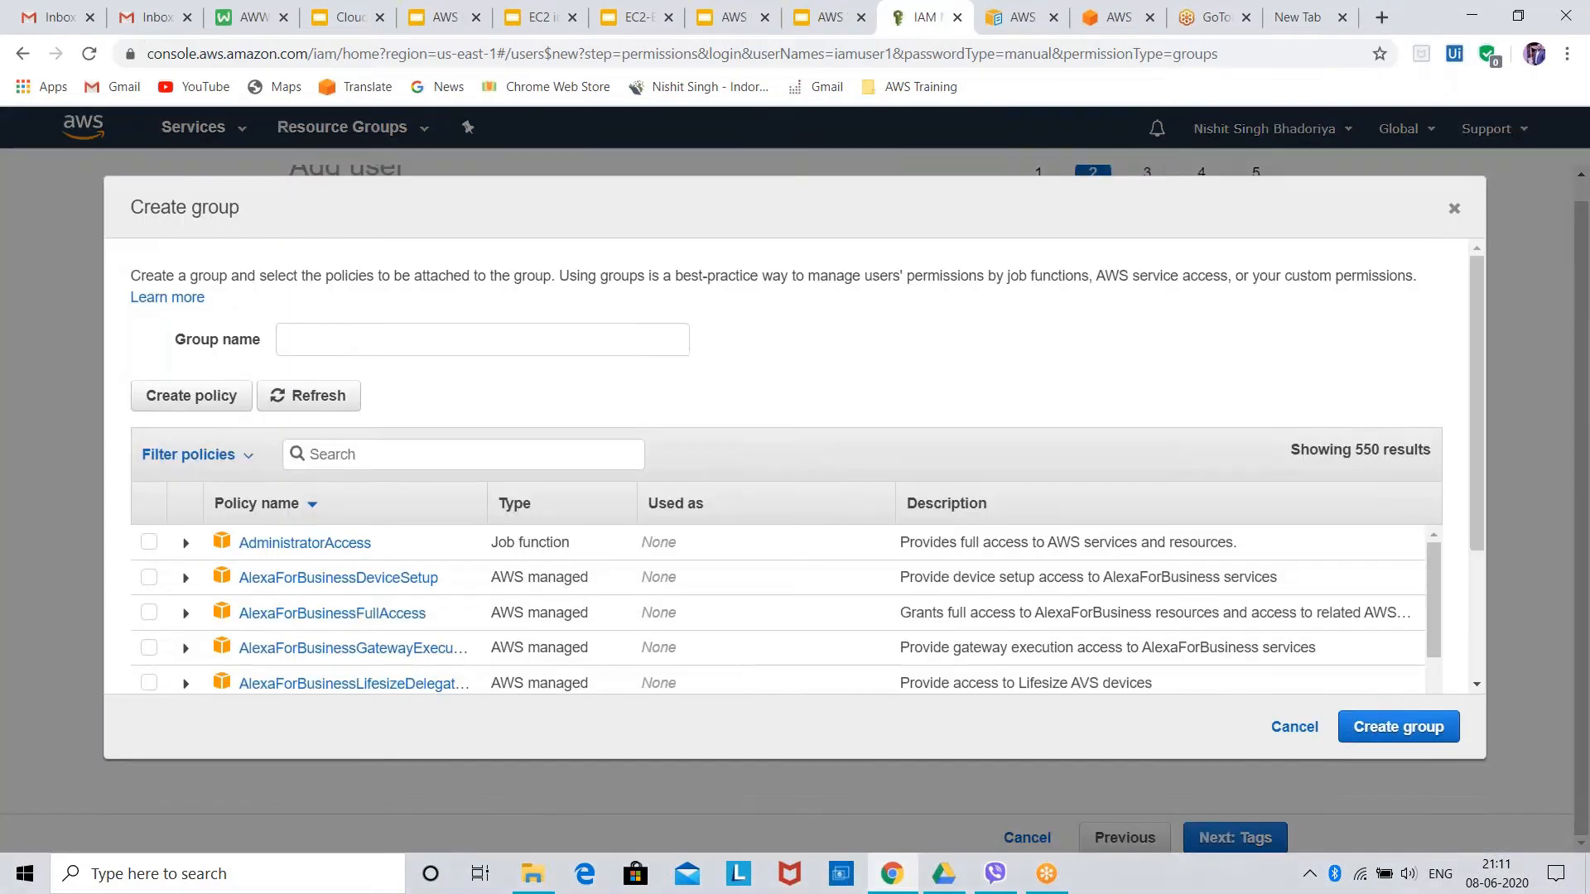
pyautogui.click(489, 379)
pyautogui.write('iam')
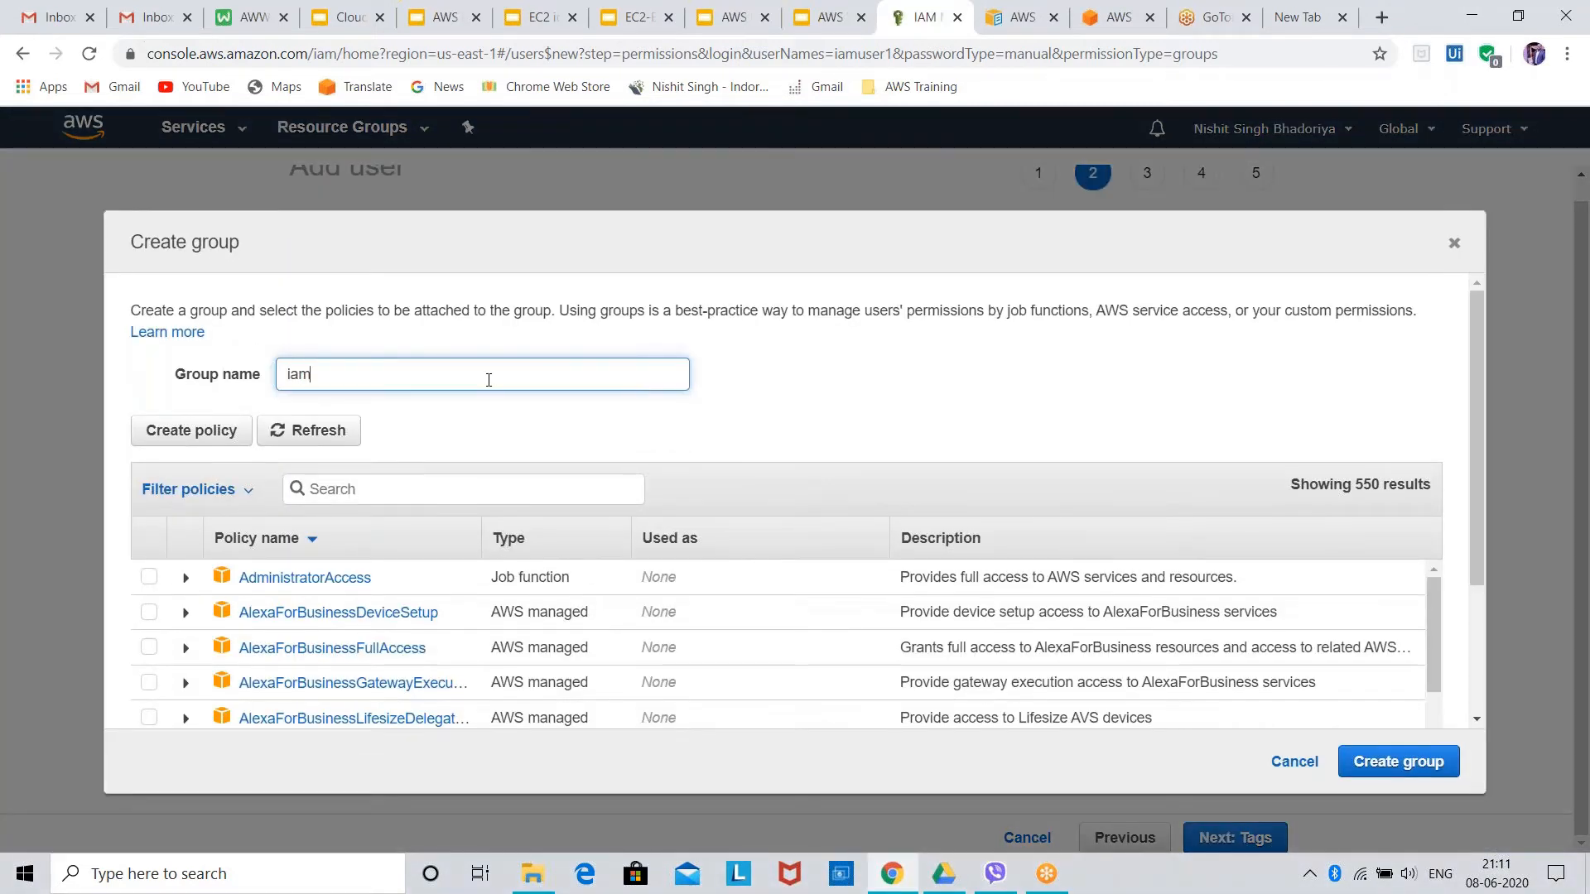
pyautogui.write('group')
pyautogui.click(159, 578)
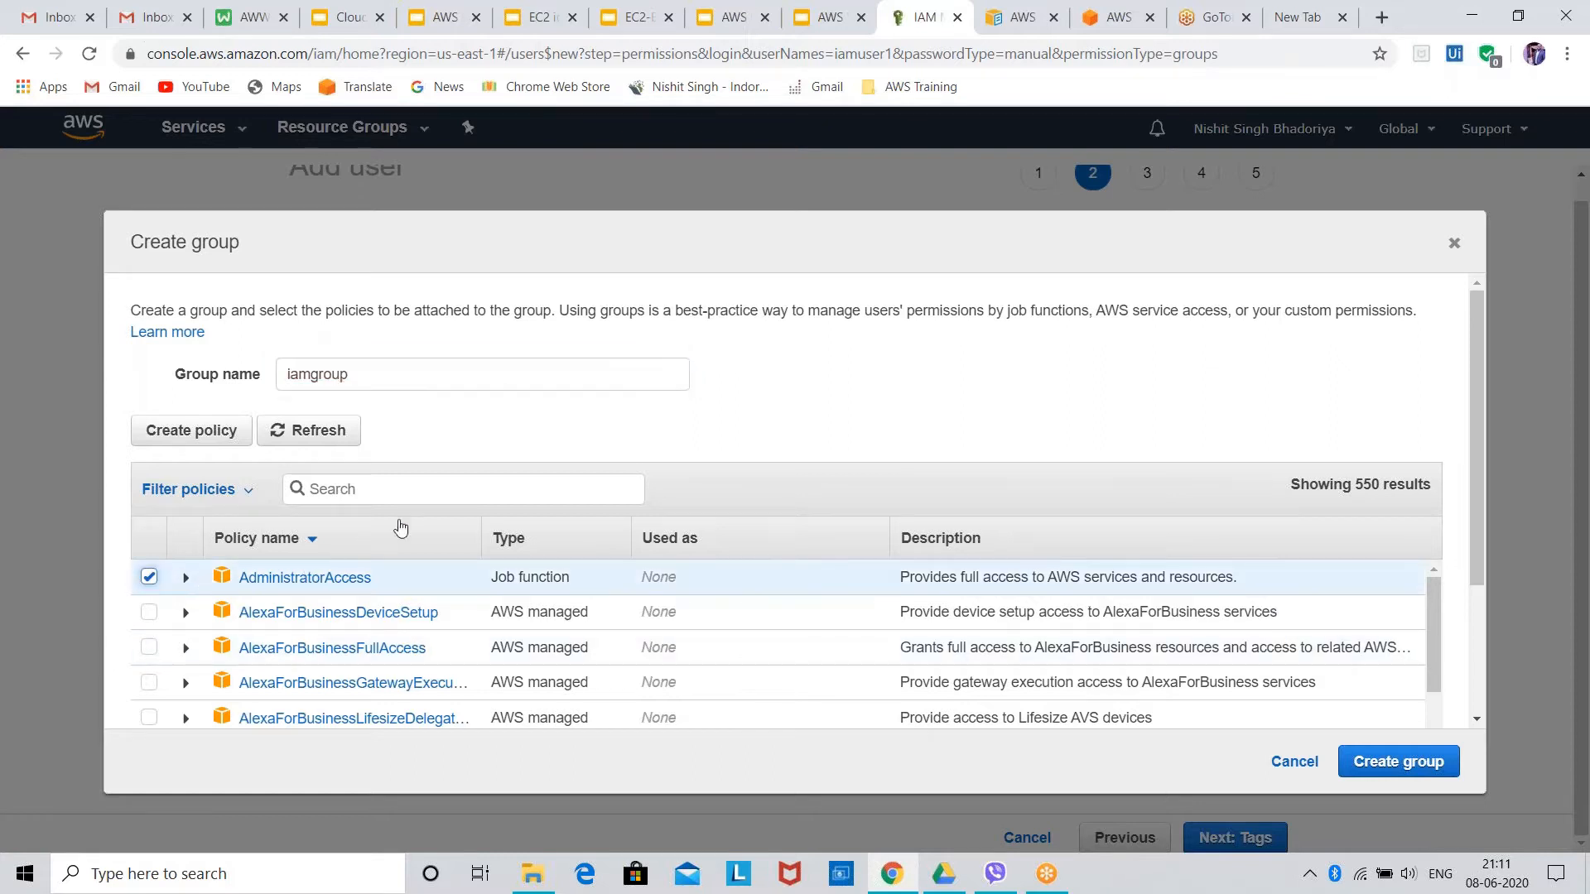
# - Search the policy list for "elb" and "loa", and create iamgroup with only the AdministratorAccess policy selected
pyautogui.click(420, 495)
pyautogui.write('elb')
pyautogui.press('BackSpace')
pyautogui.press('BackSpace')
pyautogui.press('BackSpace')
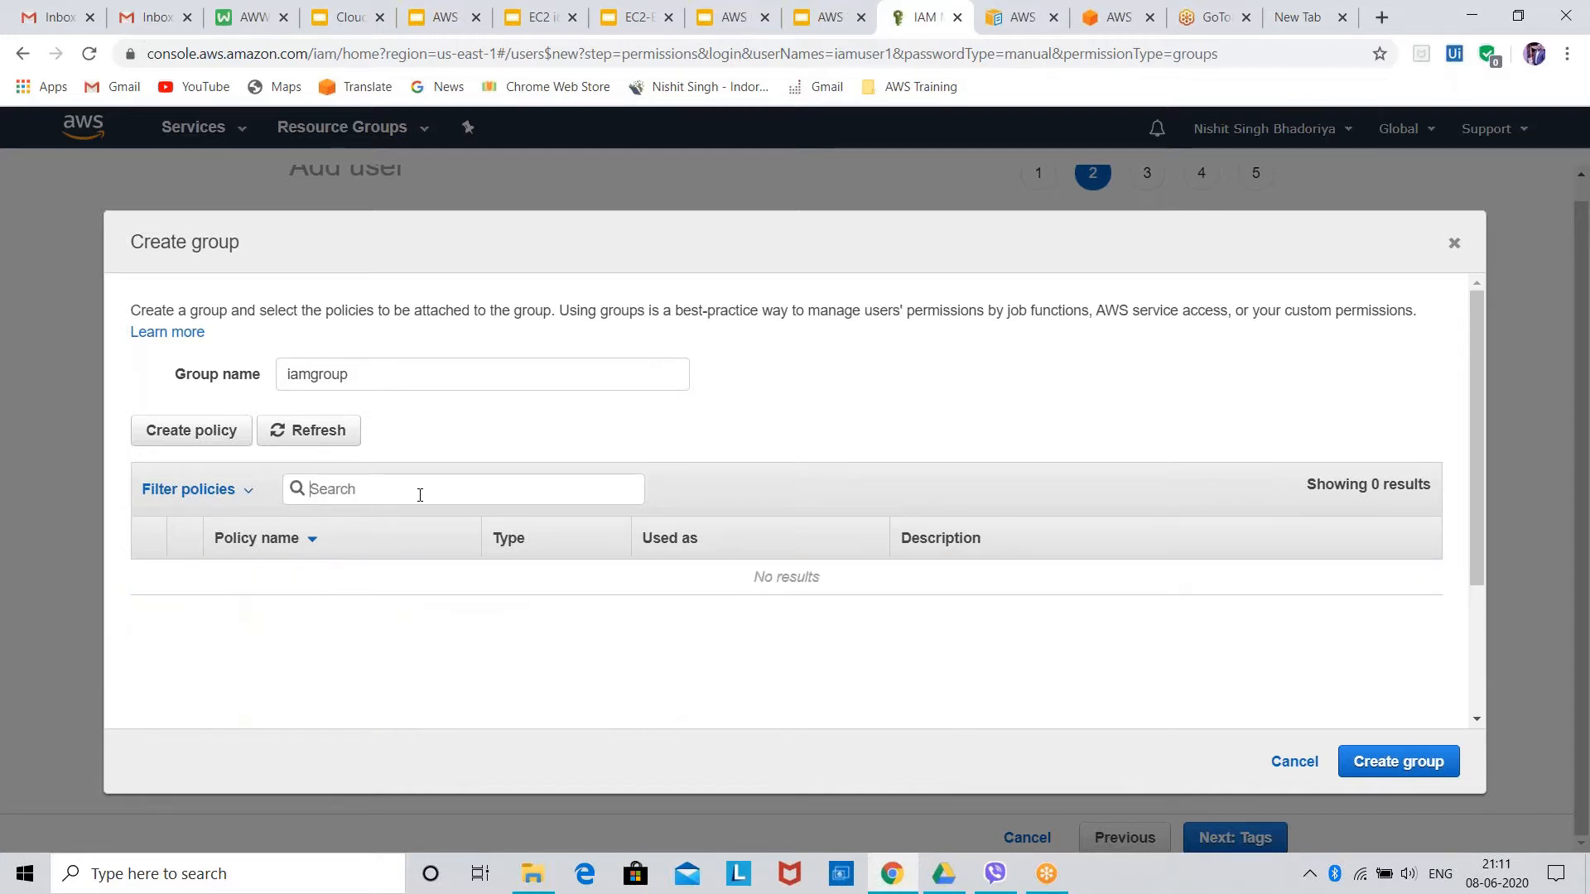
pyautogui.write('loa')
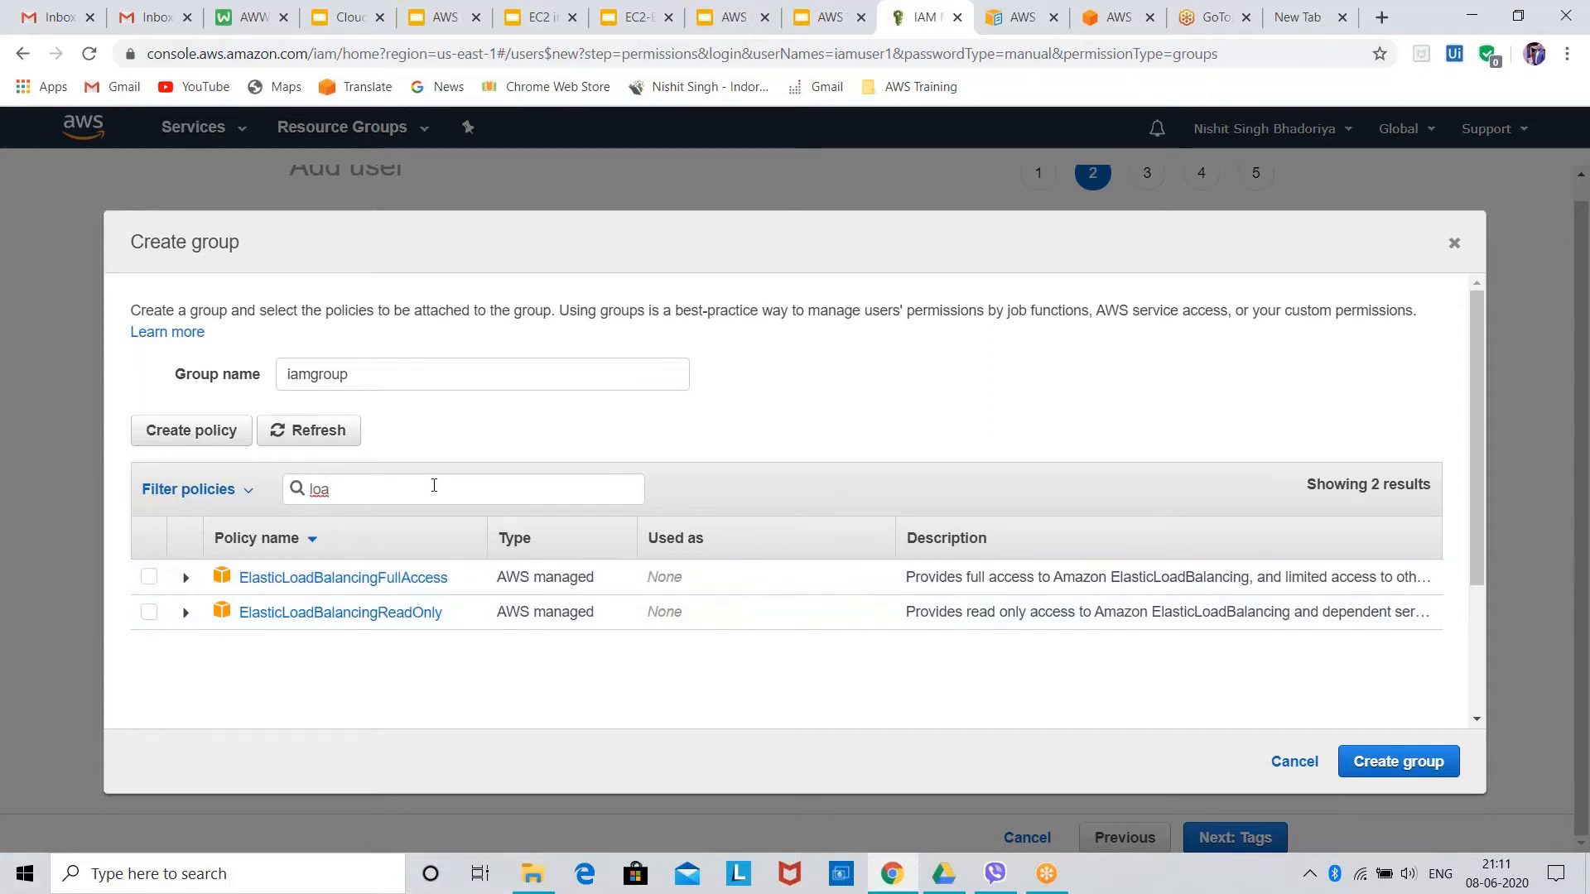
pyautogui.doubleClick(319, 489)
pyautogui.press('BackSpace')
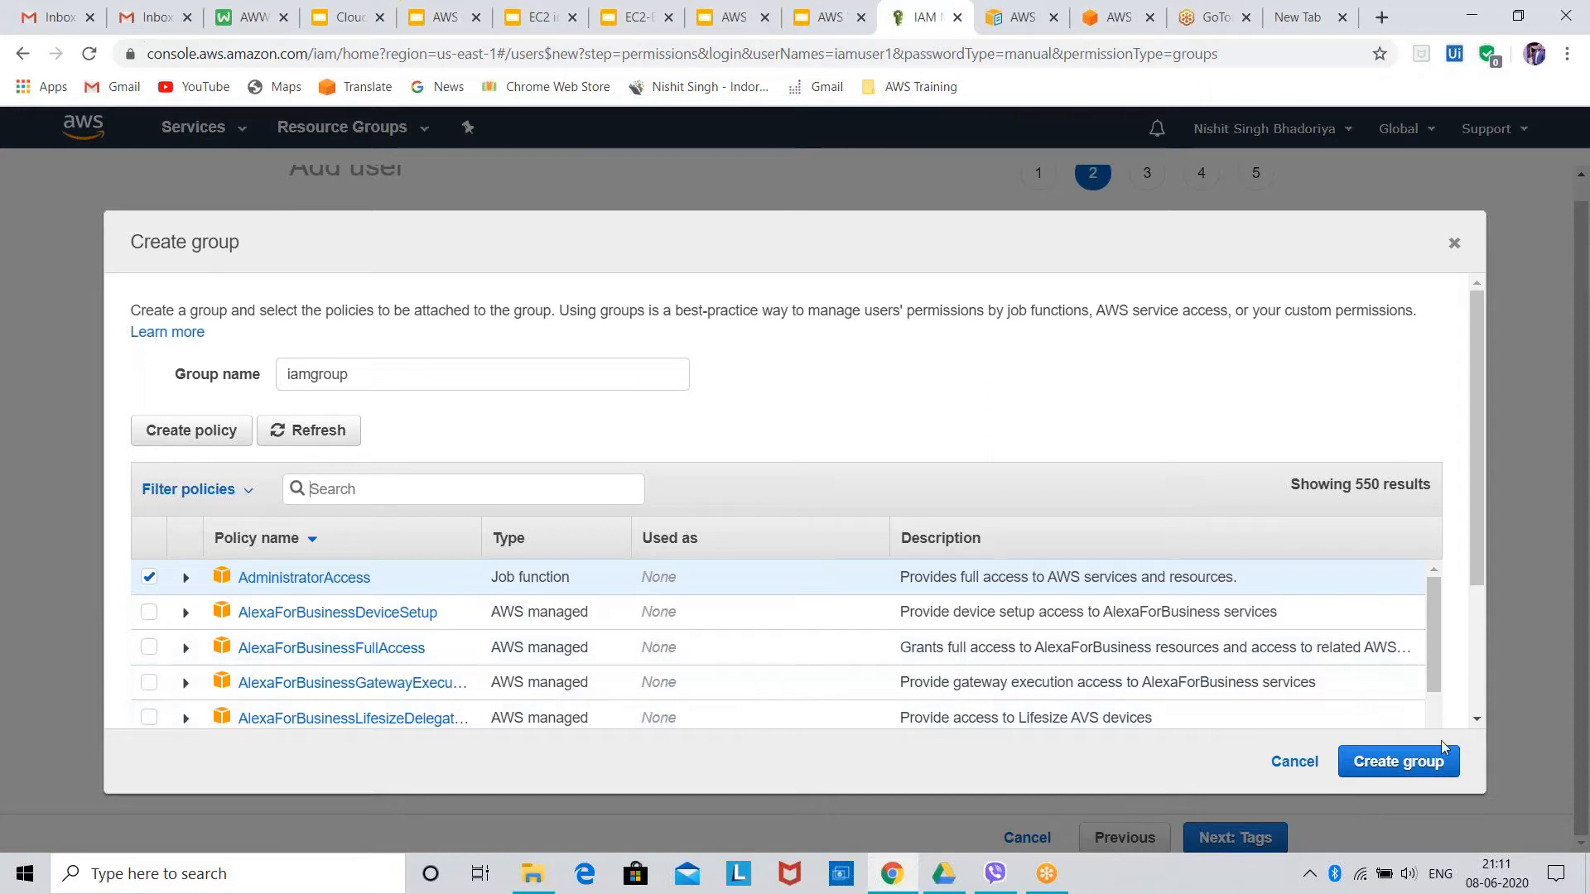
pyautogui.click(1448, 761)
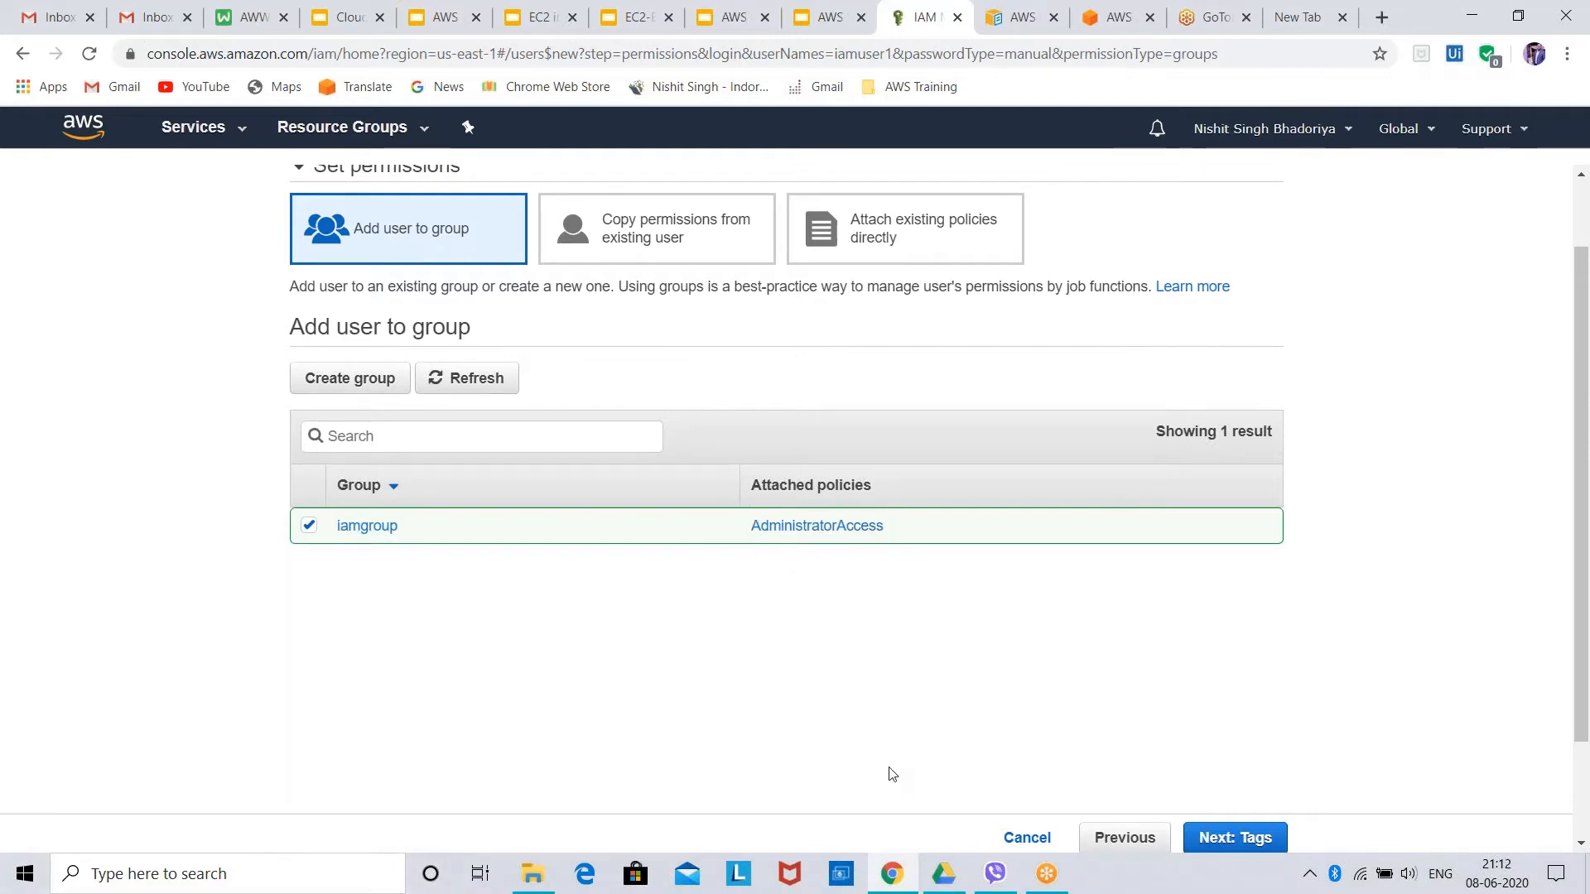
# - Expand the permissions boundary settings and choose to use a boundary to control the maximum user permissions
pyautogui.scroll(-2, 291, 488)
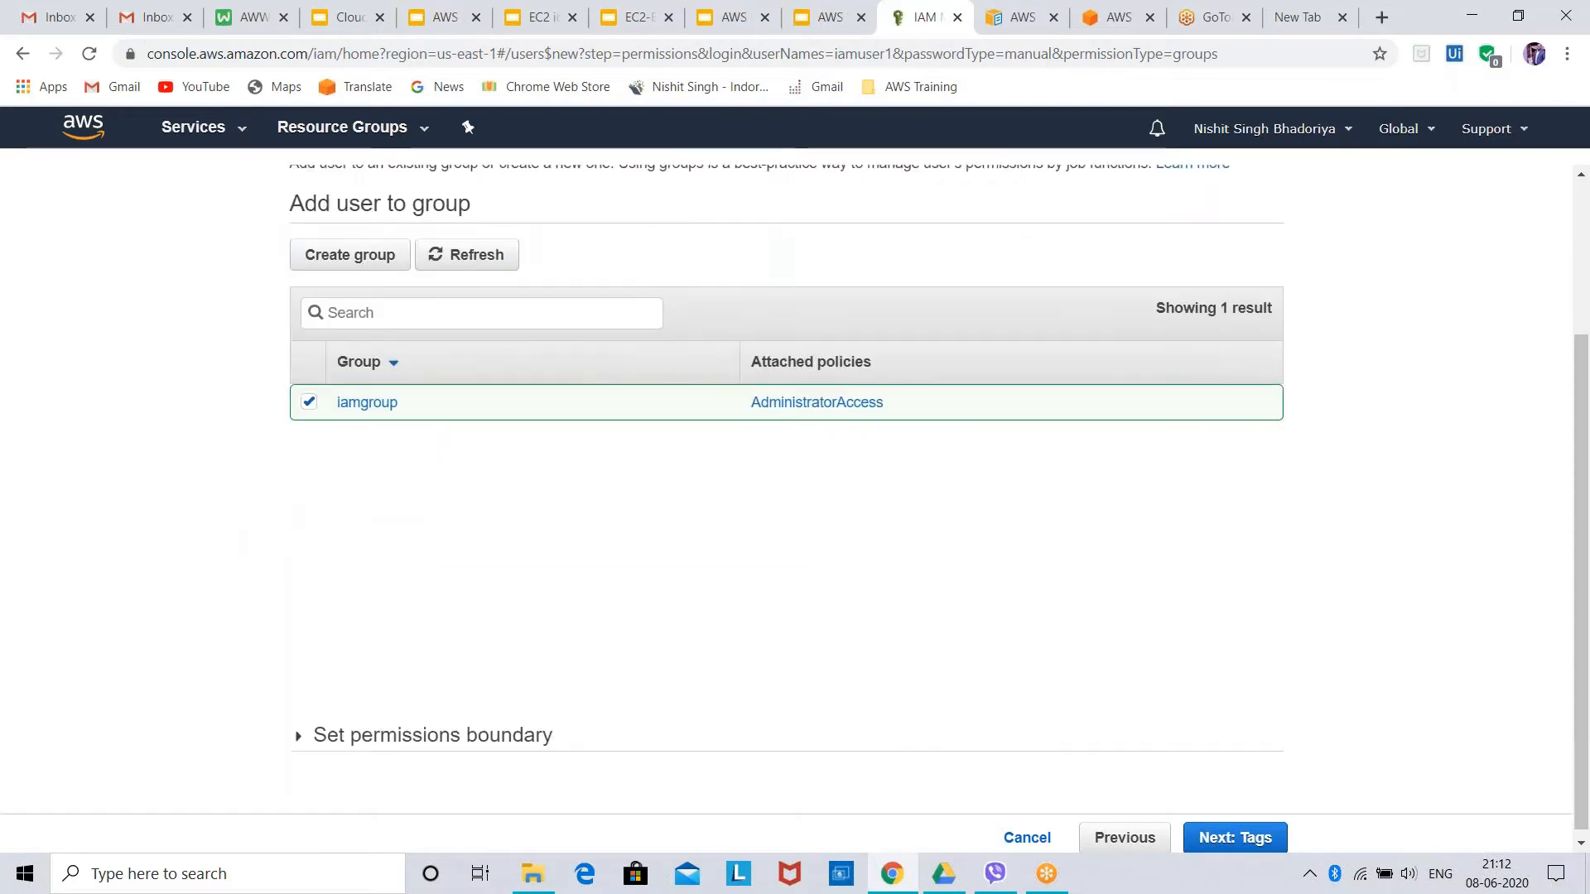
pyautogui.click(443, 727)
pyautogui.scroll(-1, 448, 726)
pyautogui.scroll(-1, 448, 726)
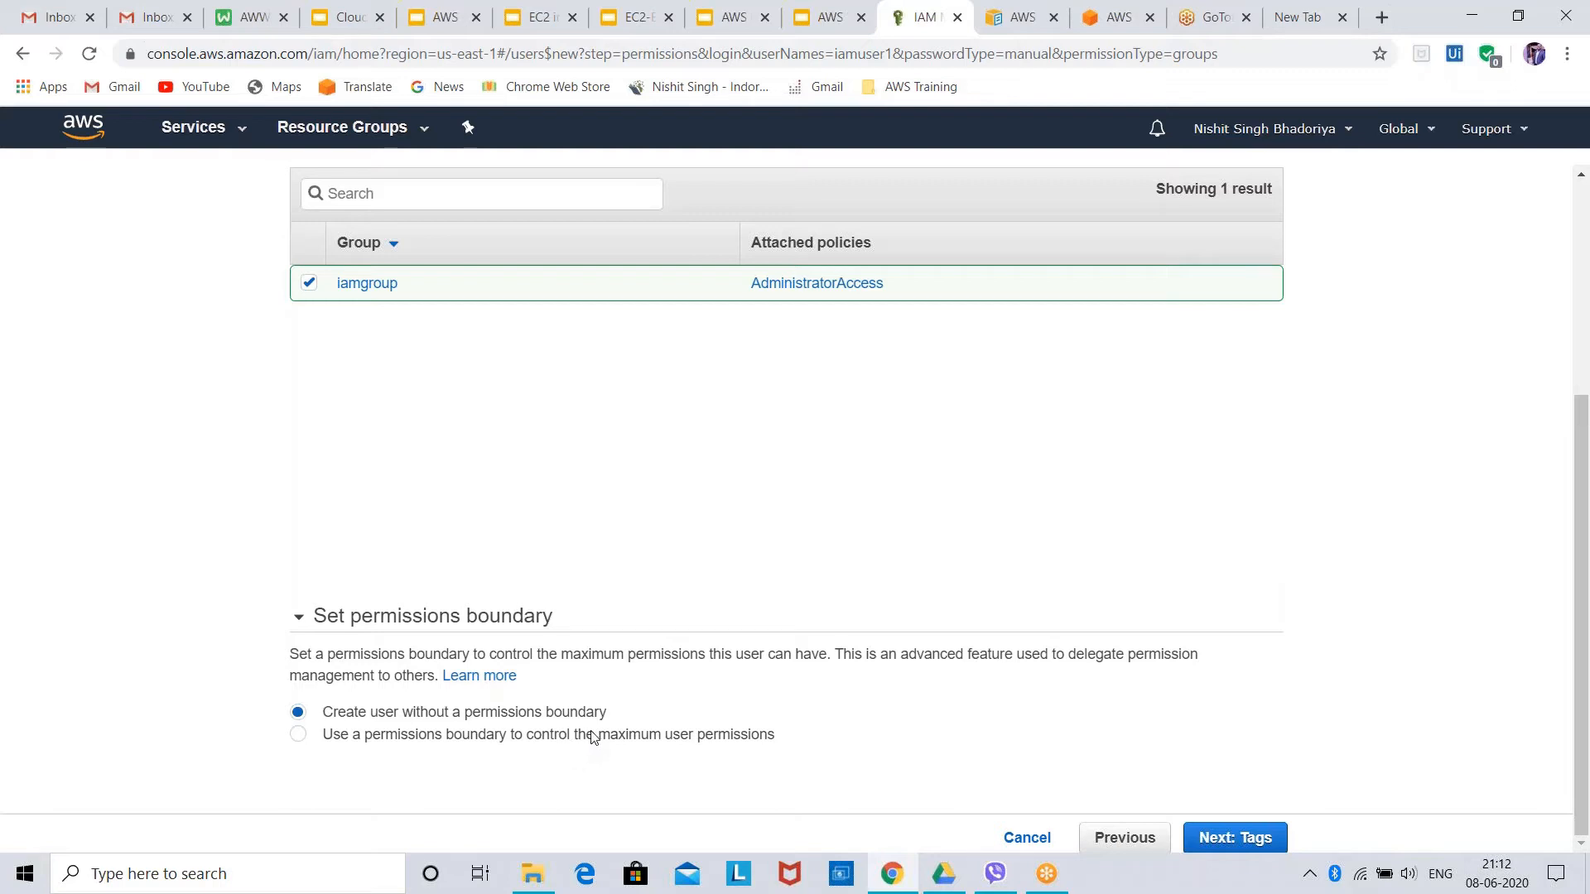
pyautogui.click(315, 743)
pyautogui.scroll(-6, 487, 739)
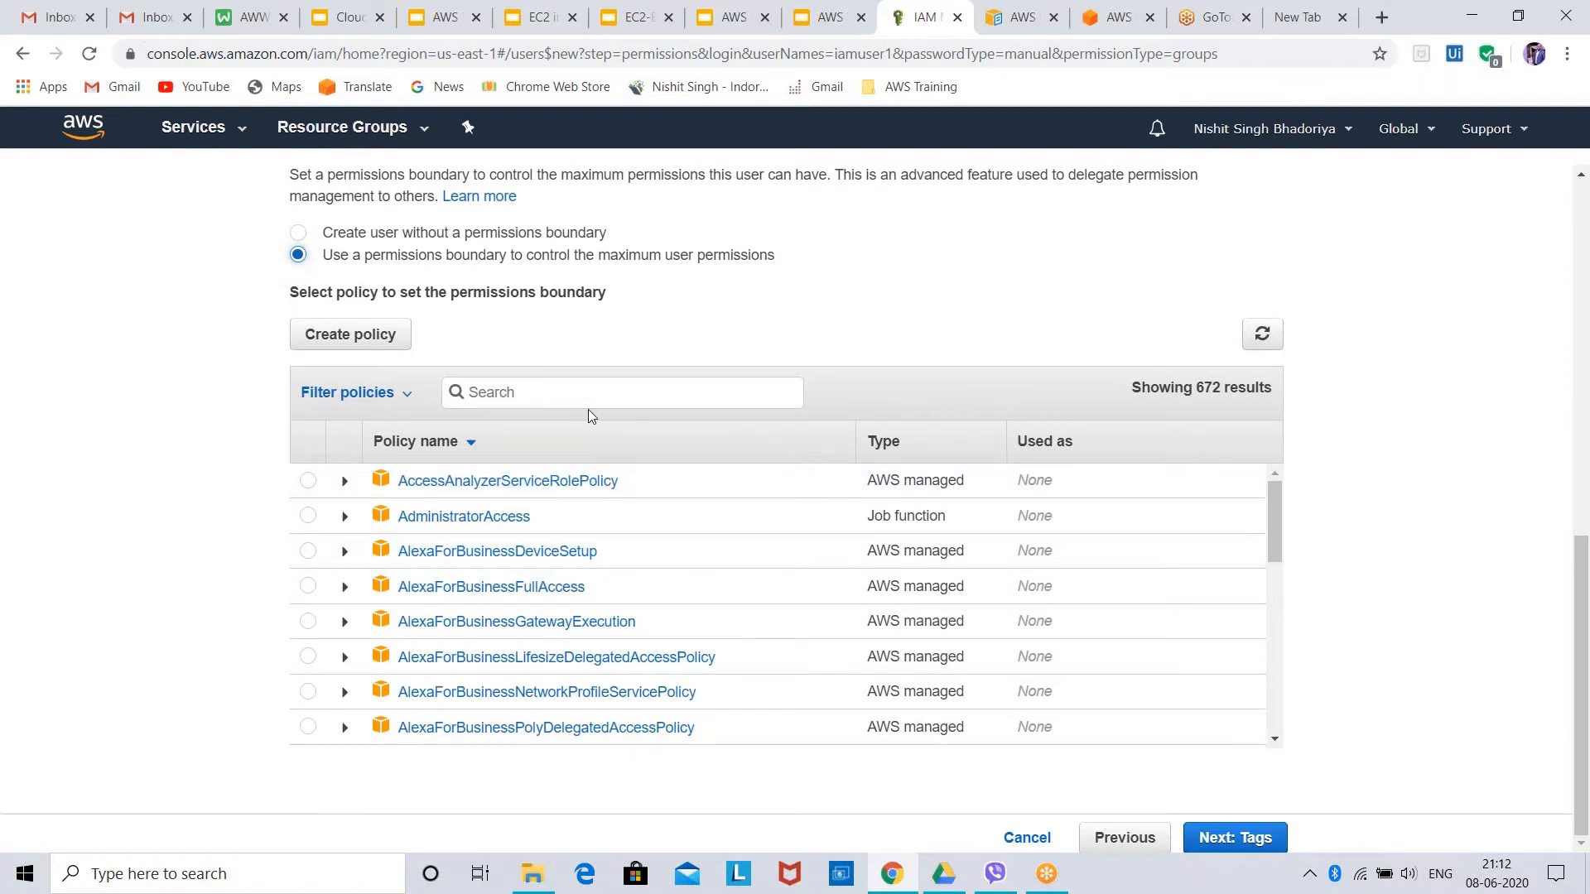
# - Search the permissions boundary policies for "ec2" and clear the search
pyautogui.click(606, 391)
pyautogui.write('ec2')
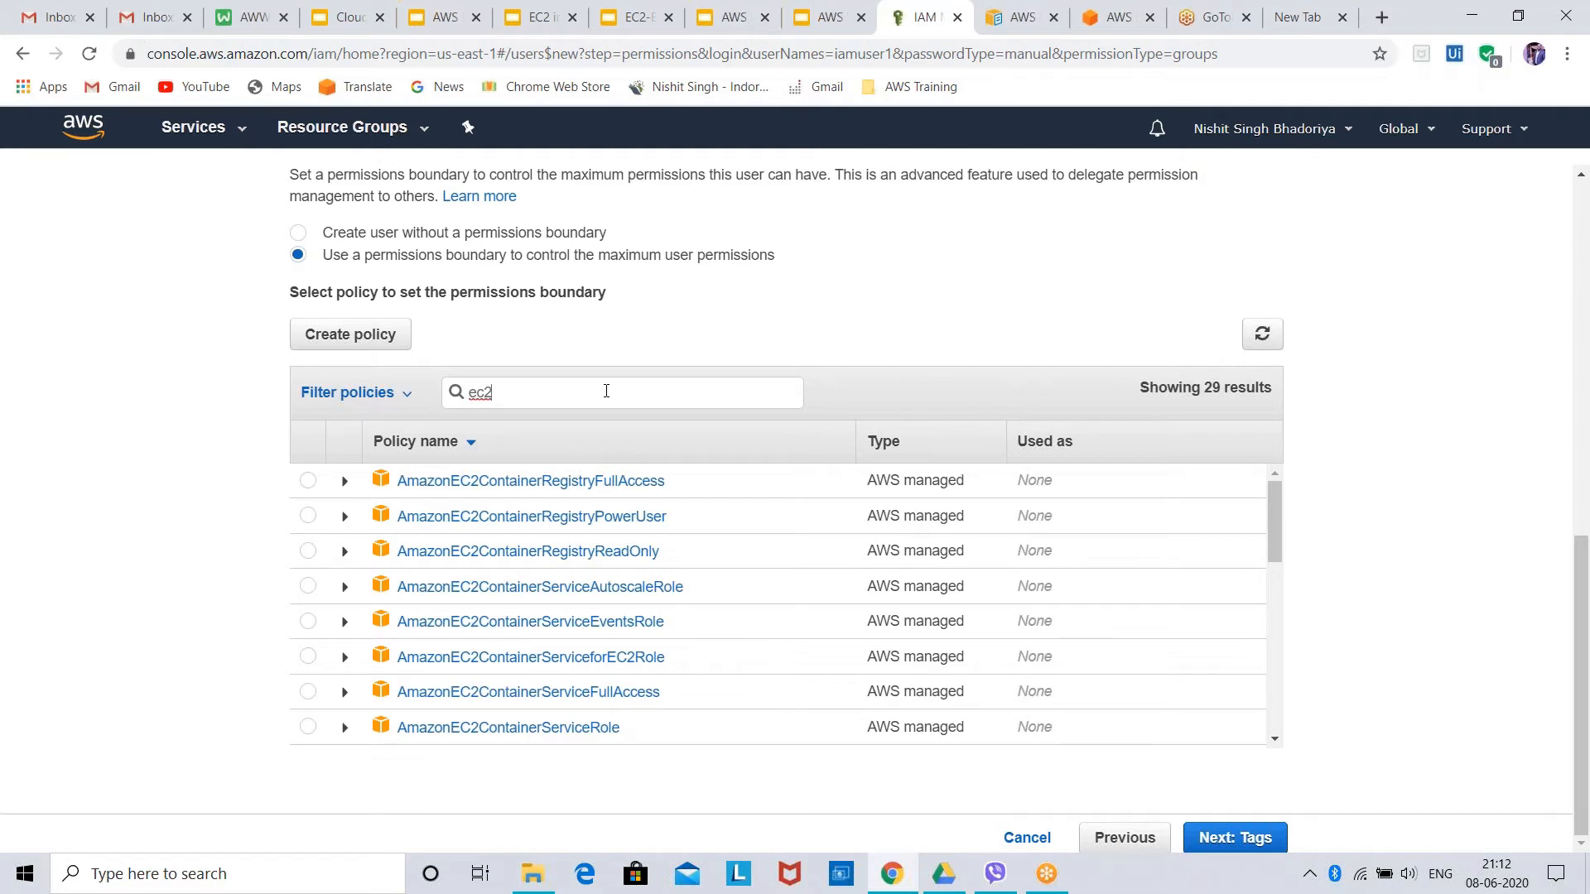
pyautogui.press('BackSpace')
pyautogui.press('BackSpace')
pyautogui.press('BackSpace')
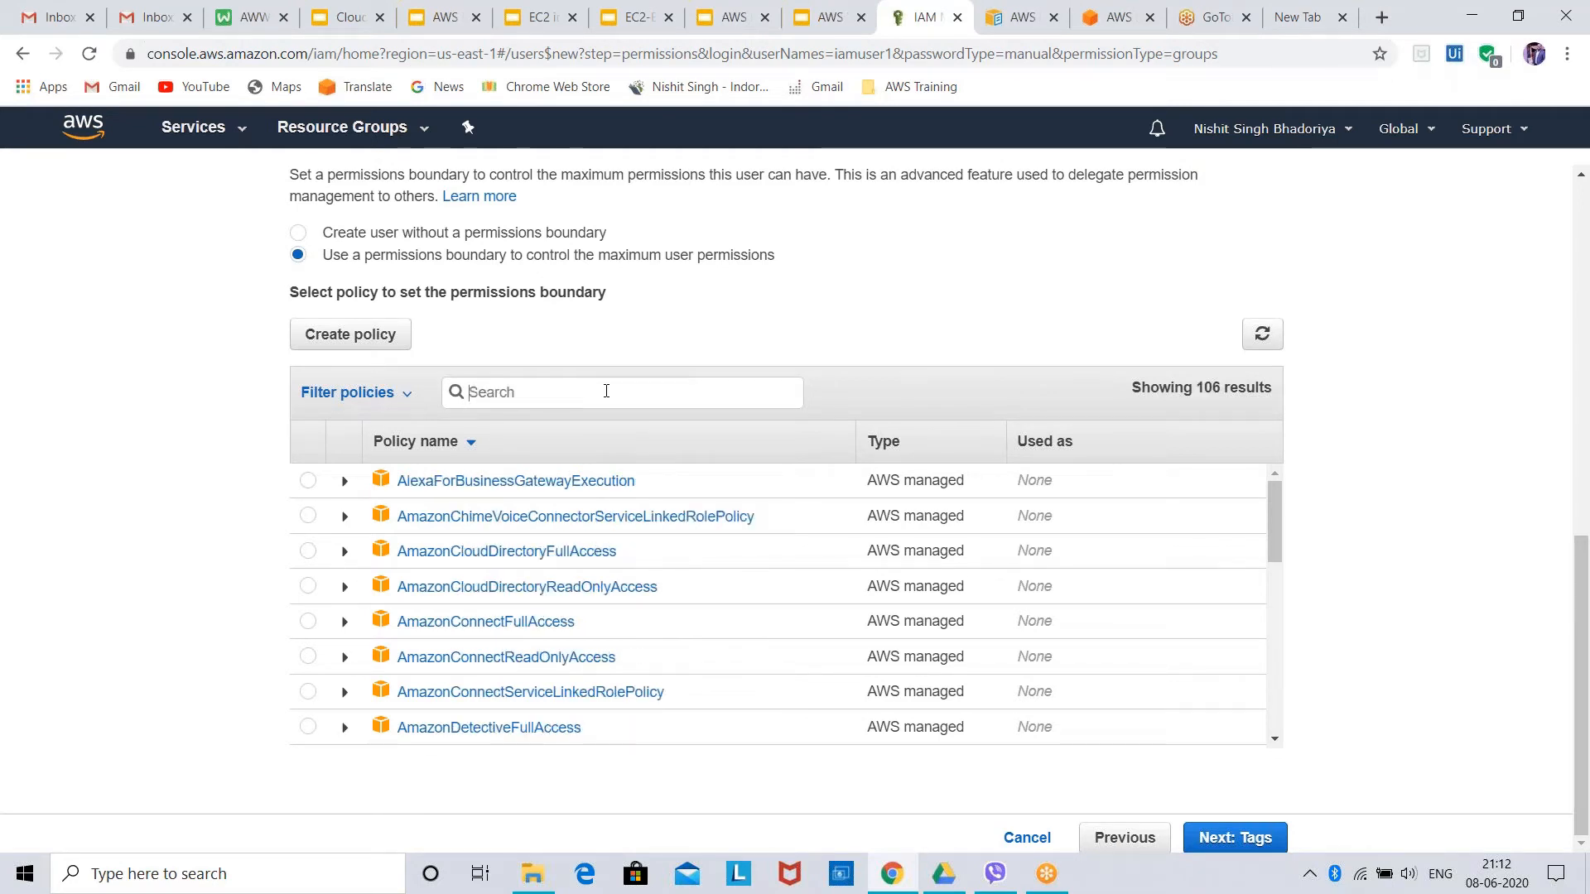
# - Choose to create the user without a permissions boundary, skip the tags, review the choices and create iamuser1
pyautogui.click(341, 234)
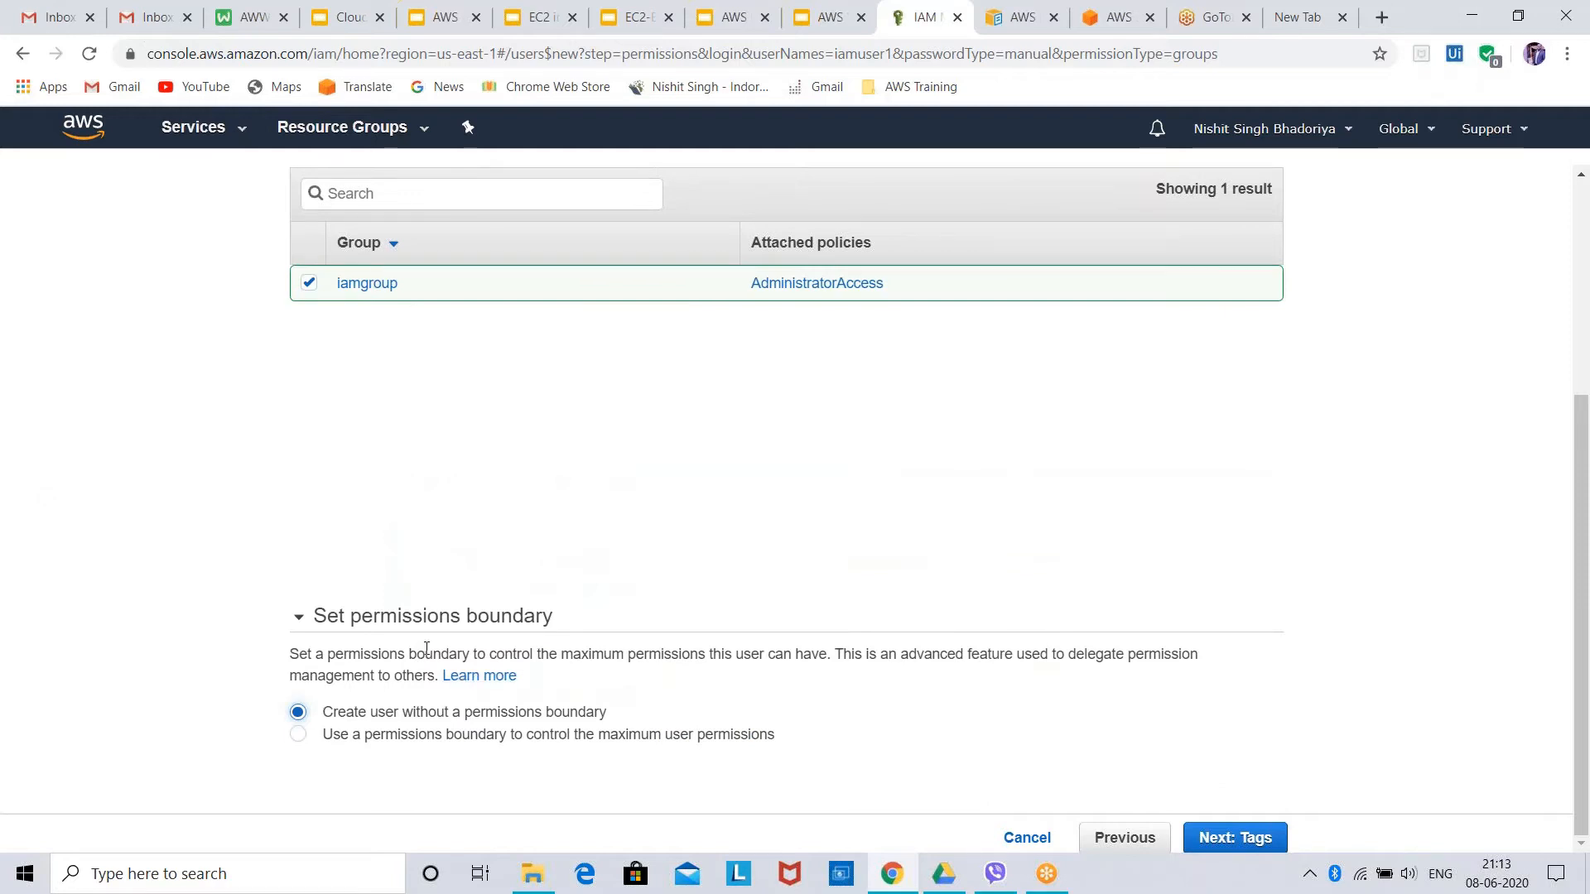
pyautogui.click(1209, 837)
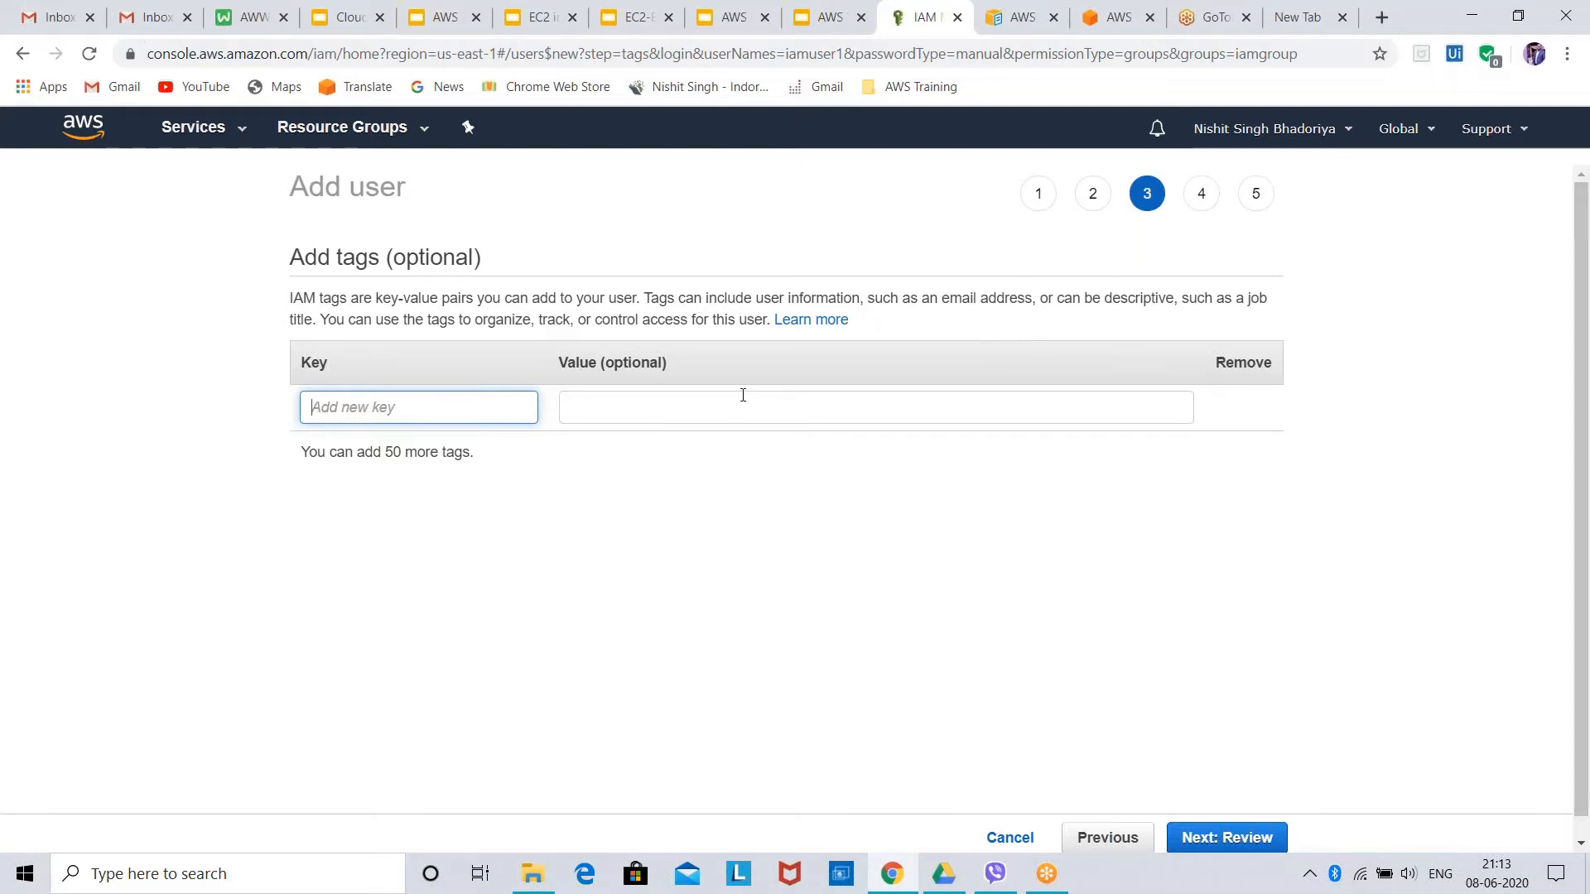
pyautogui.click(1220, 839)
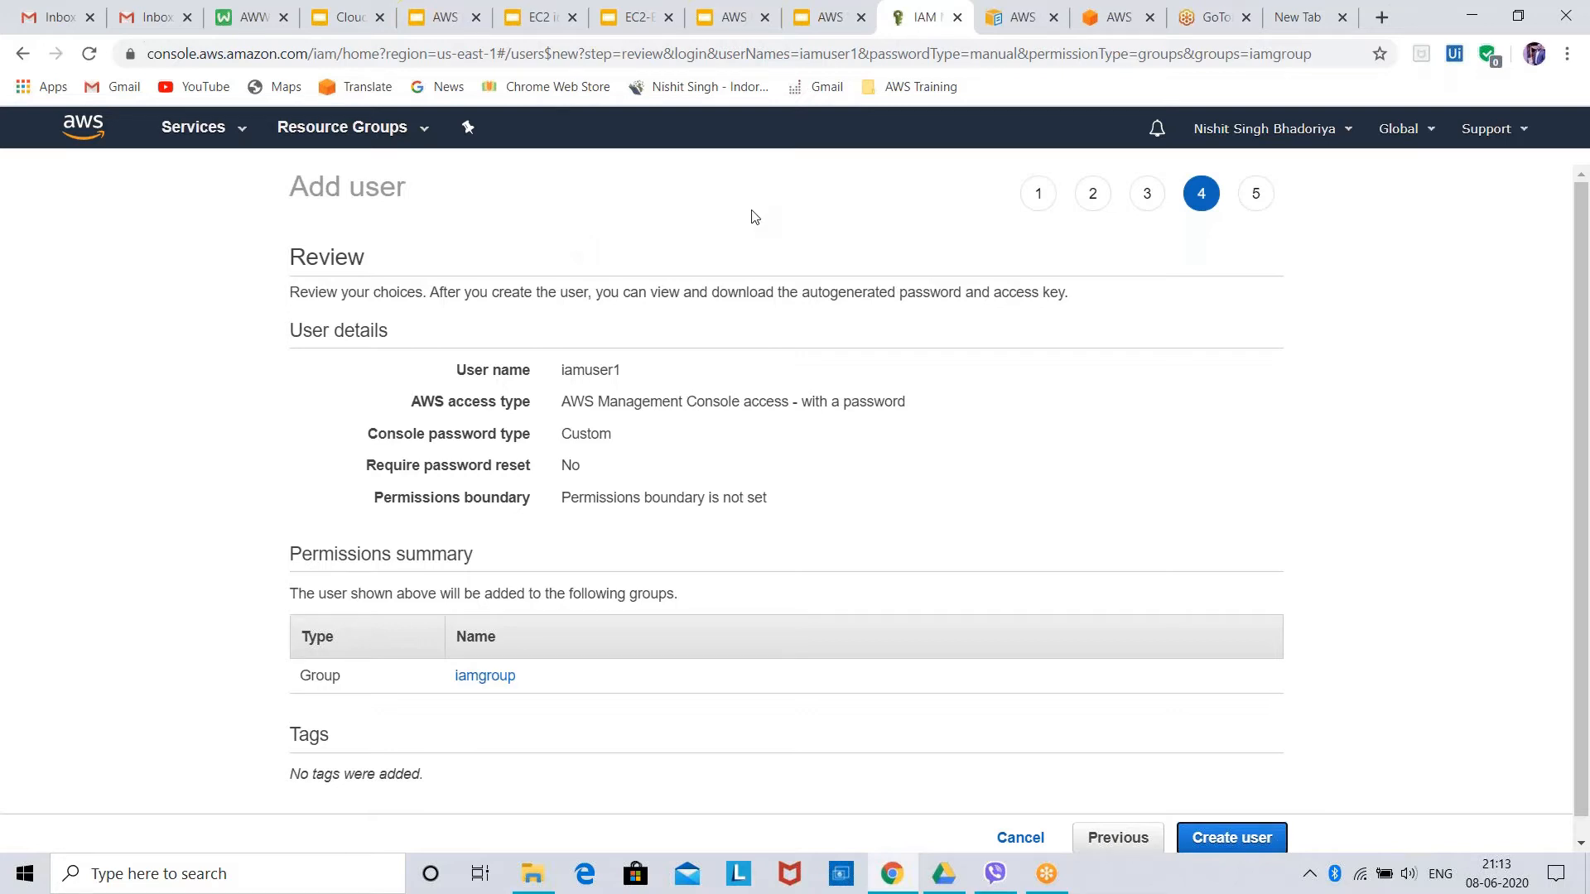
pyautogui.scroll(-1, 753, 240)
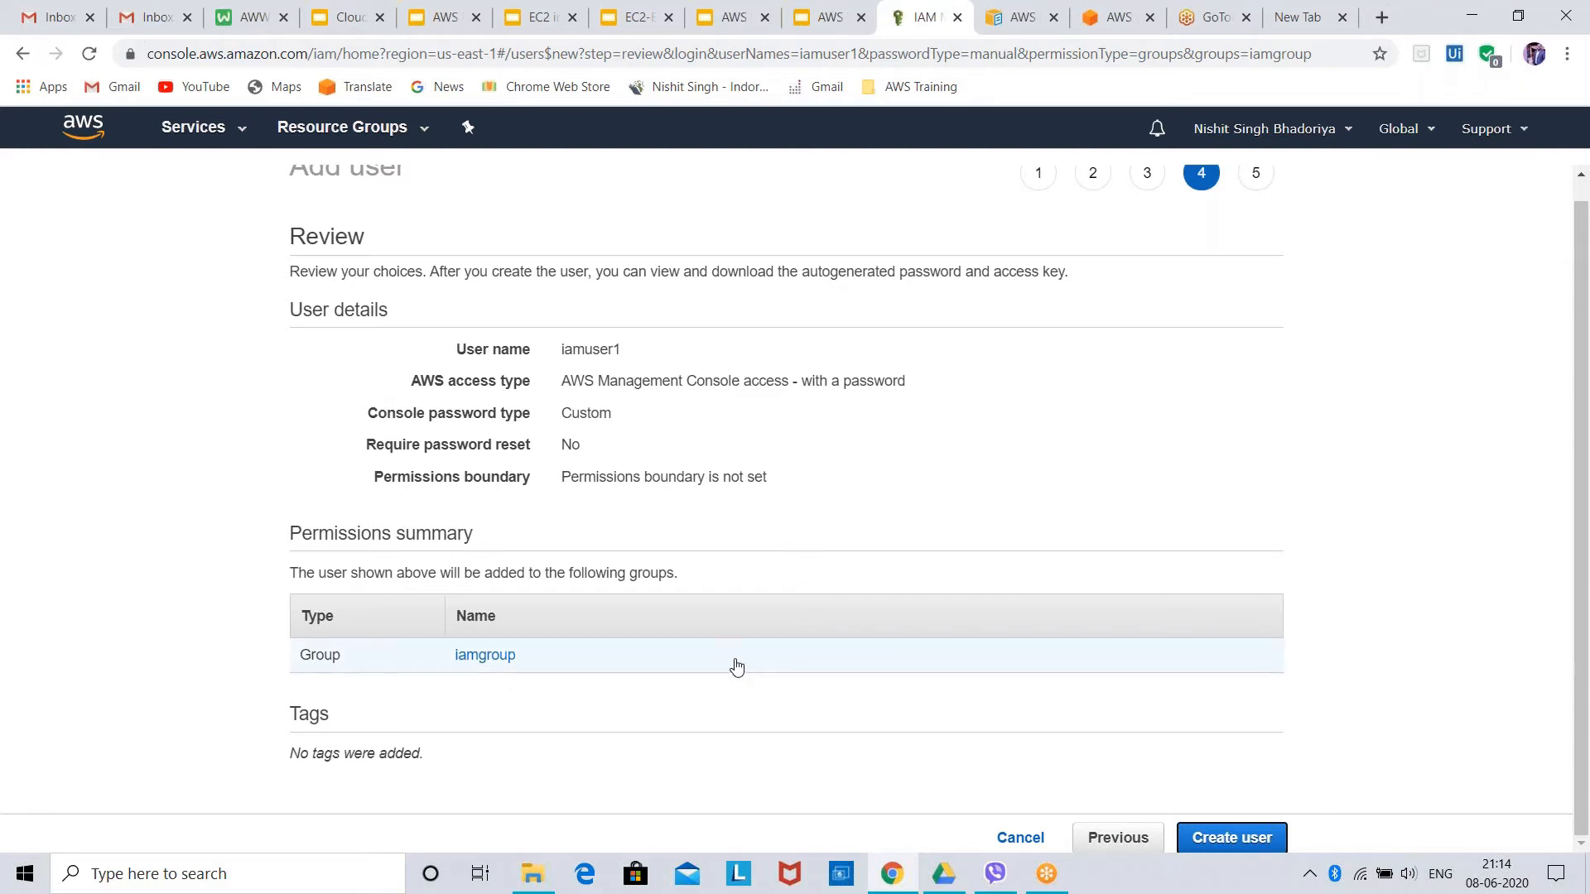
pyautogui.click(1231, 839)
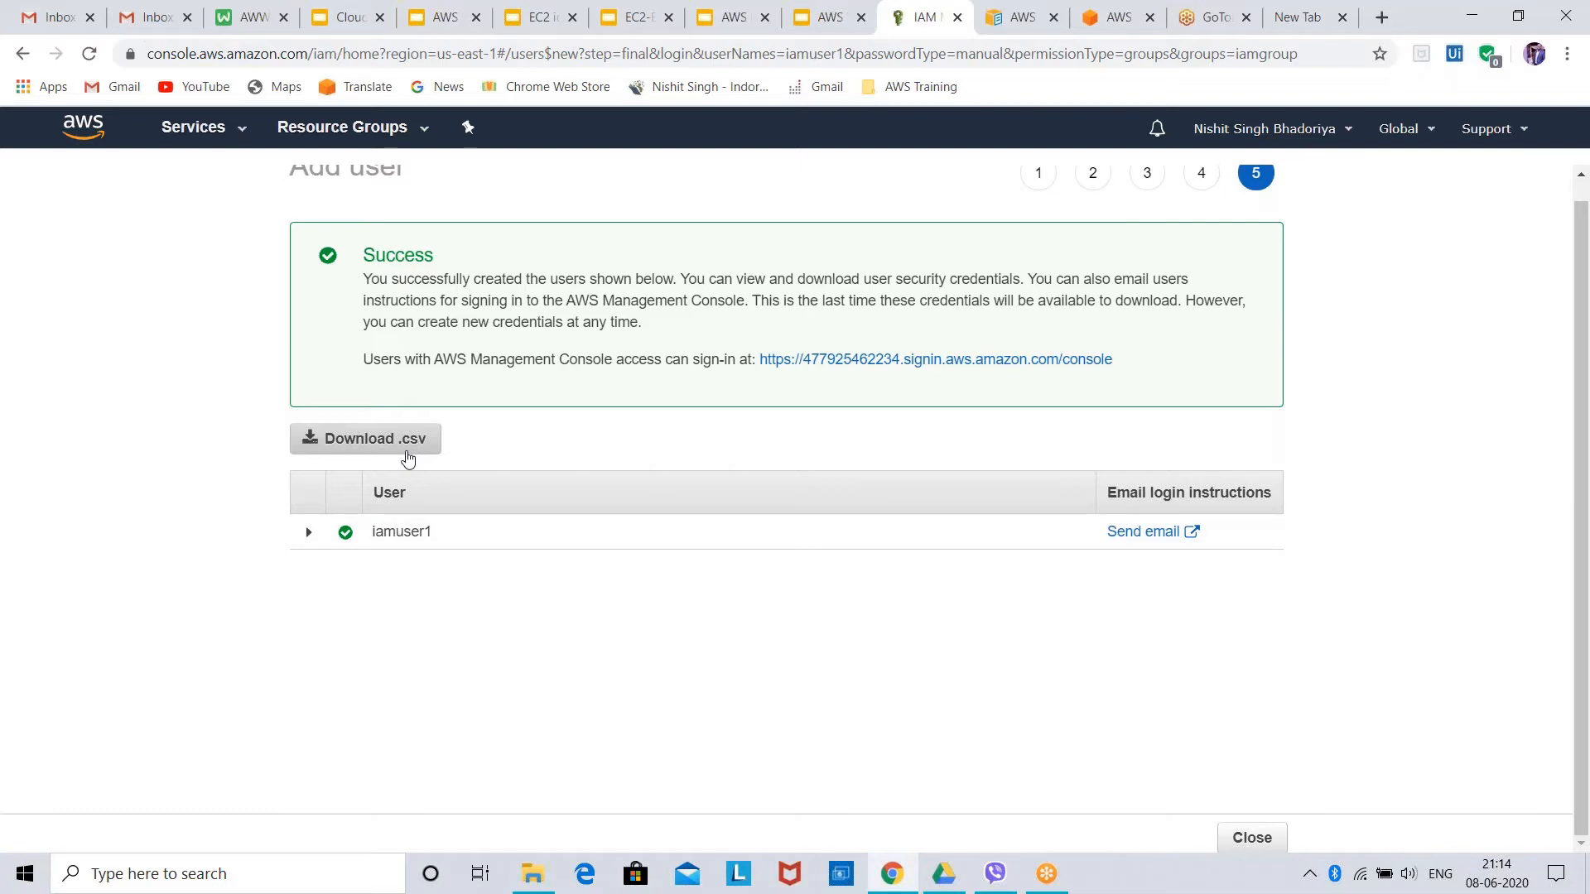
# - Download the new user's credentials CSV and save it as credentials in Desktop > Cloud Computing > Amazon Web Services > AWS Training
pyautogui.click(407, 456)
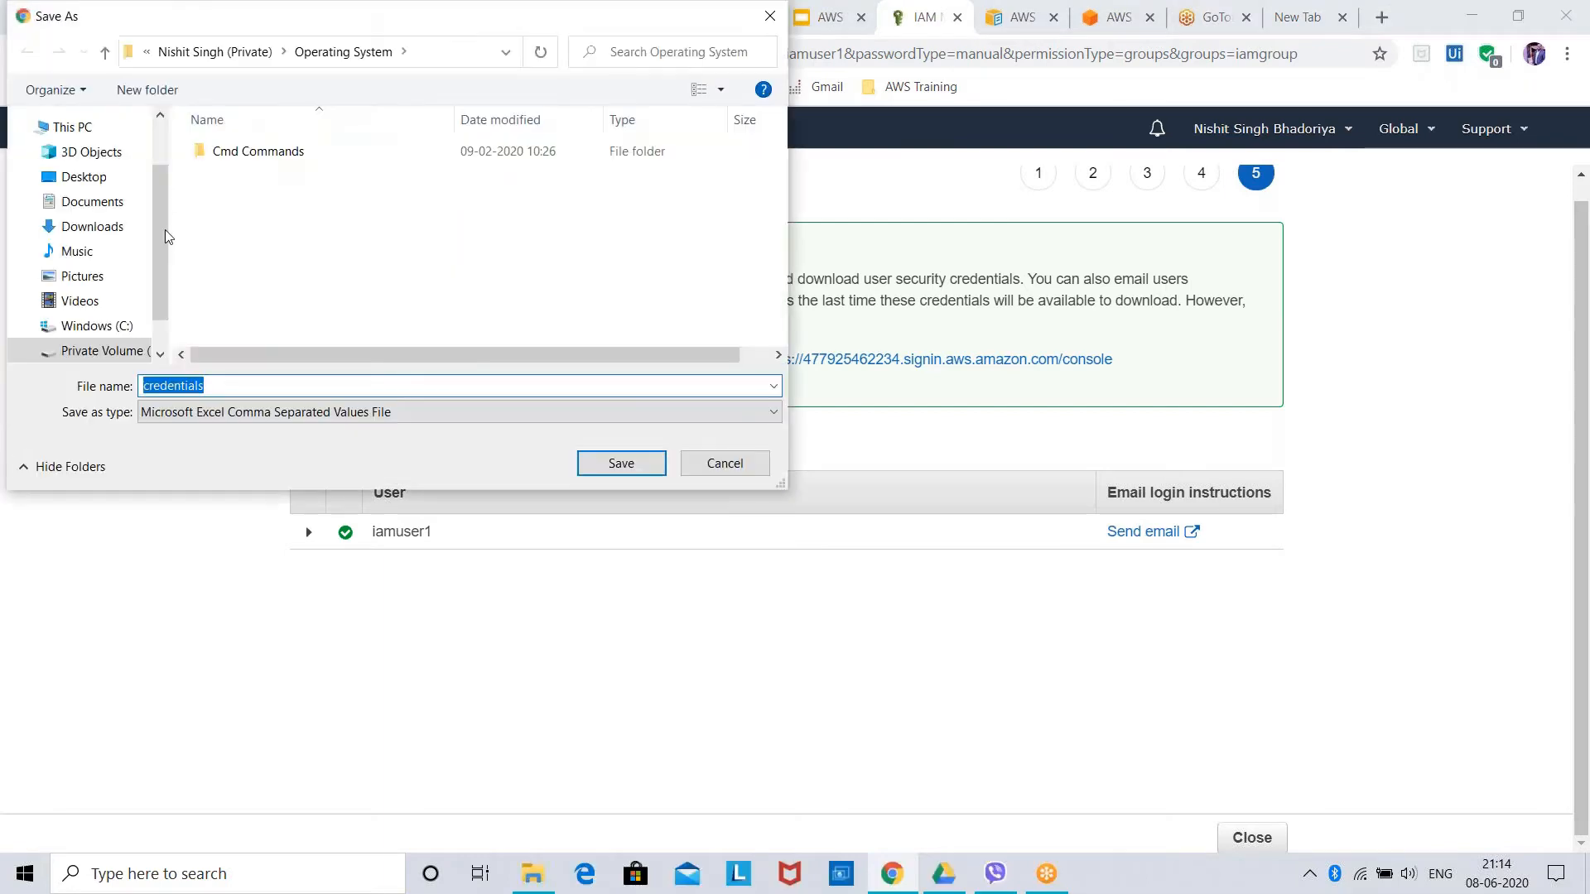
pyautogui.click(82, 173)
pyautogui.doubleClick(261, 157)
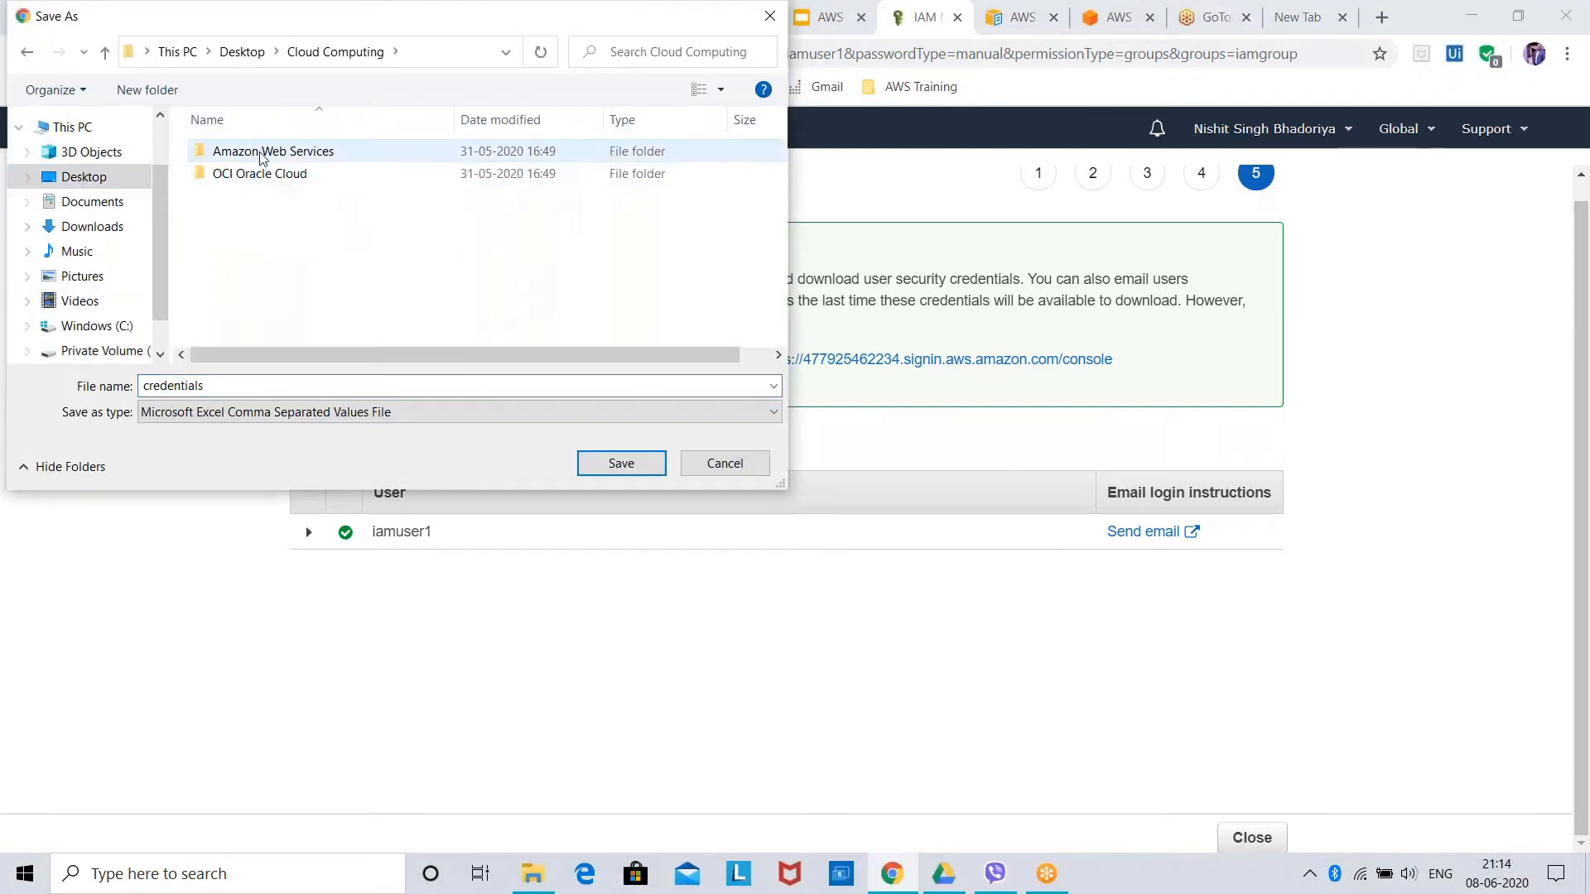
pyautogui.doubleClick(262, 158)
pyautogui.doubleClick(291, 245)
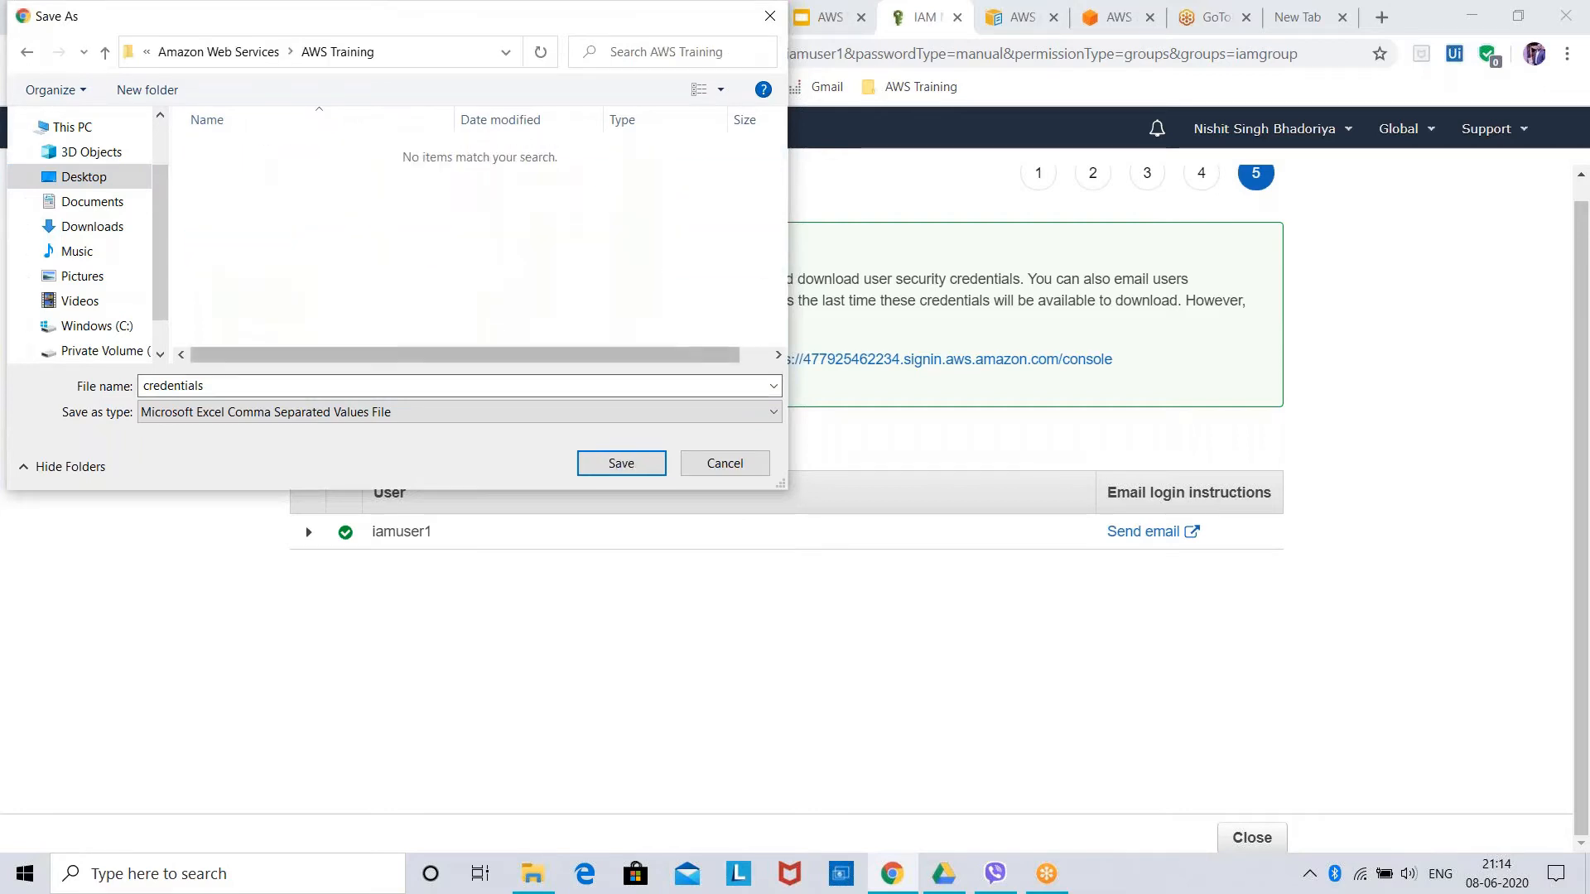
pyautogui.click(604, 465)
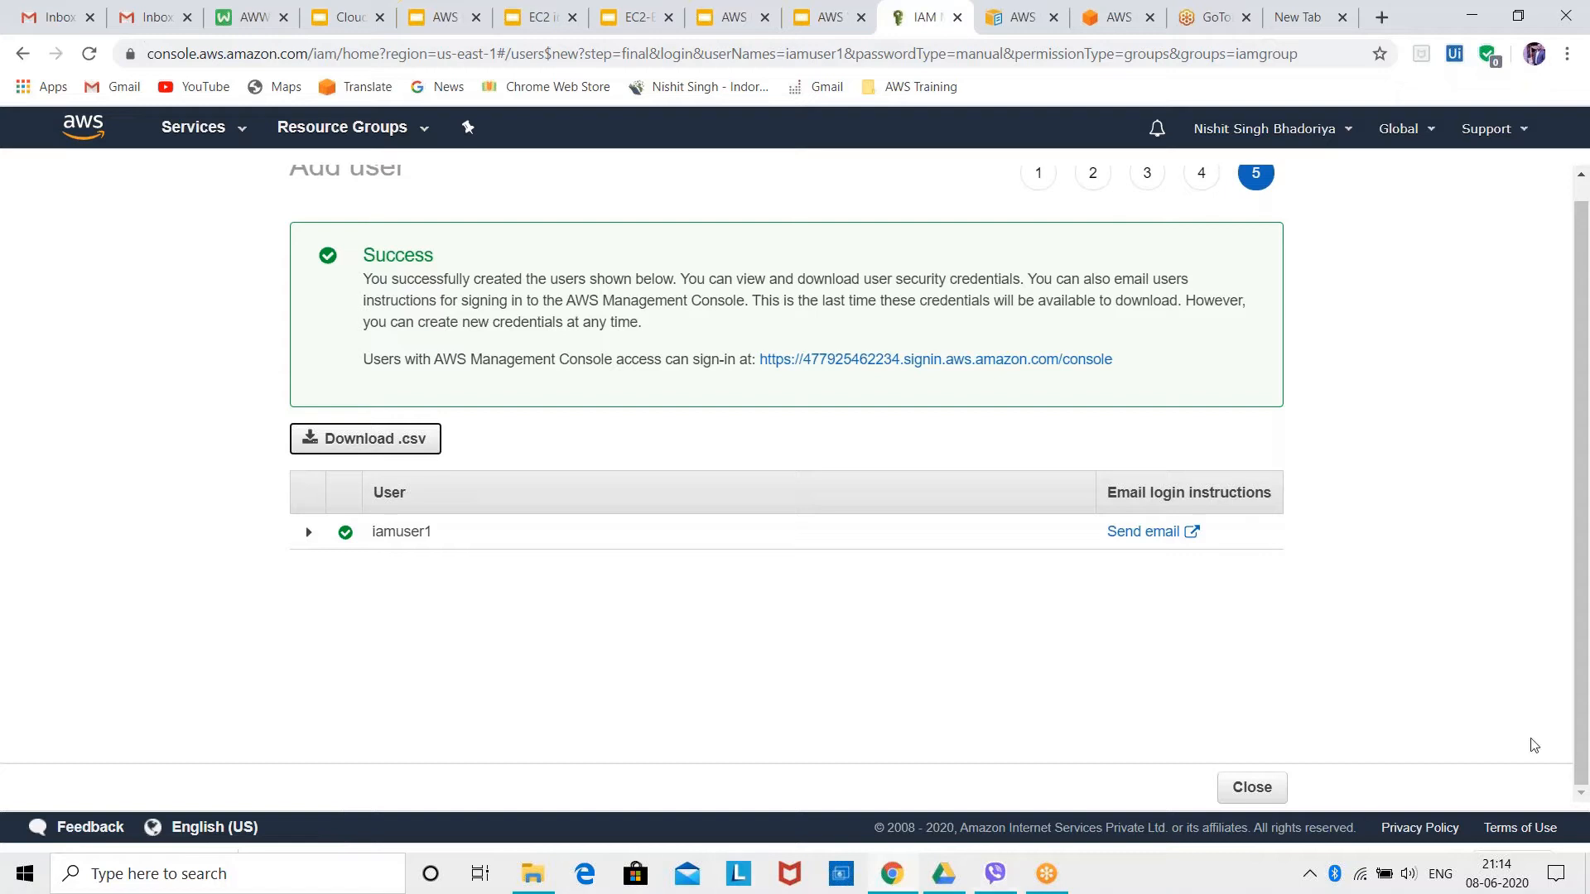
# - Switch to File Explorer and open the credentials file in the AWS Training folder under Amazon Web Services
pyautogui.moveTo(543, 885)
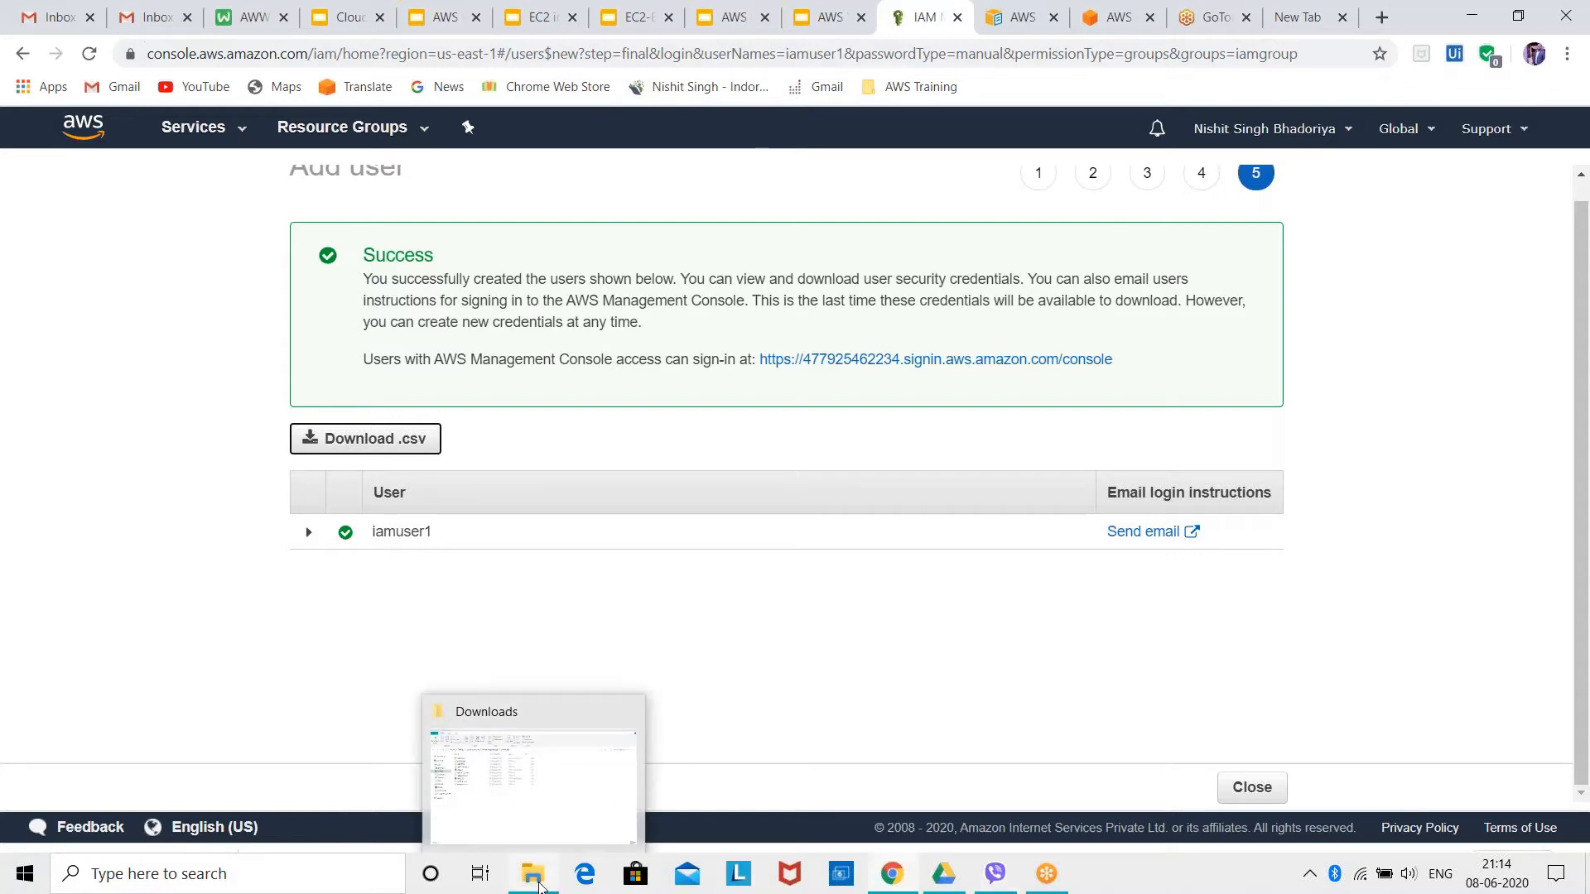
pyautogui.click(540, 846)
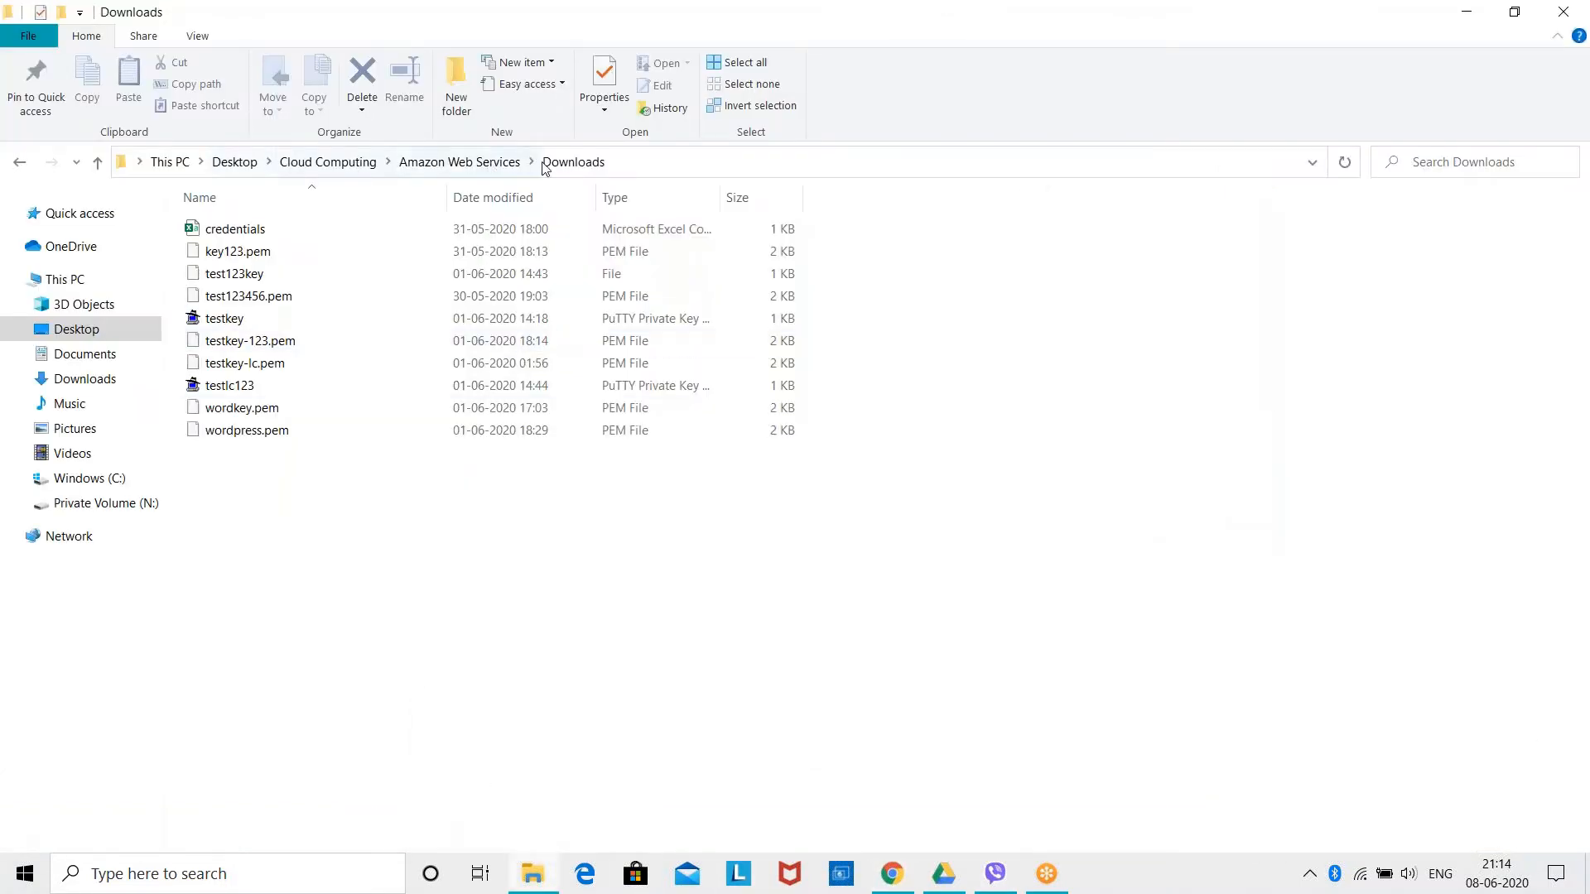
pyautogui.click(460, 161)
pyautogui.doubleClick(296, 321)
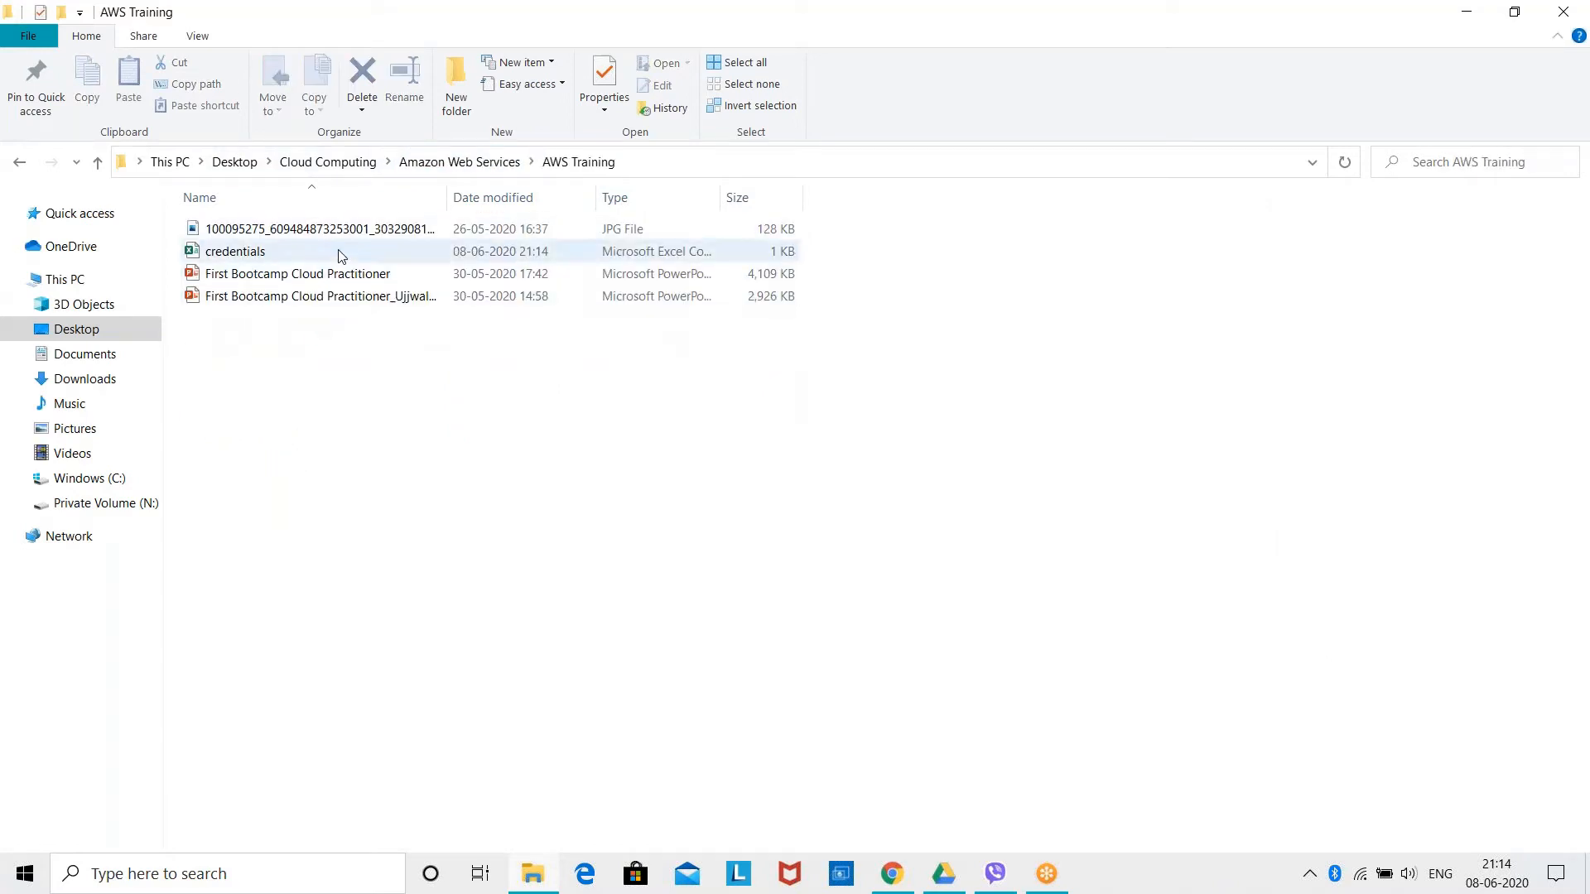
pyautogui.click(340, 255)
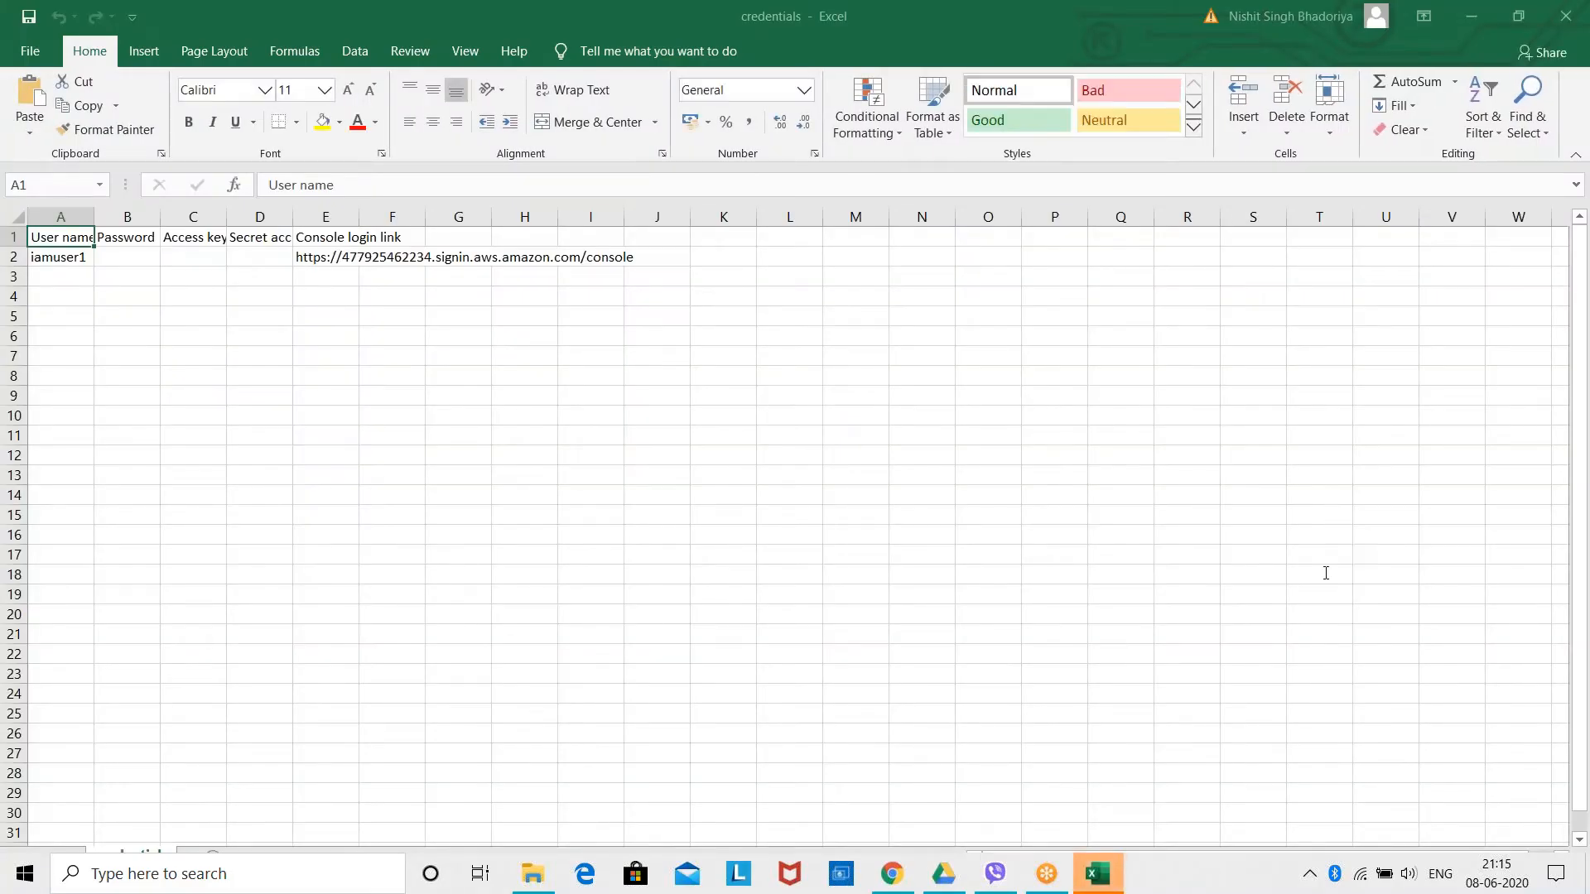
# - Examine the user name and console login link in the credentials sheet, and switch back to Chrome
pyautogui.scroll(-1, 632, 415)
pyautogui.scroll(1, 561, 398)
pyautogui.click(347, 258)
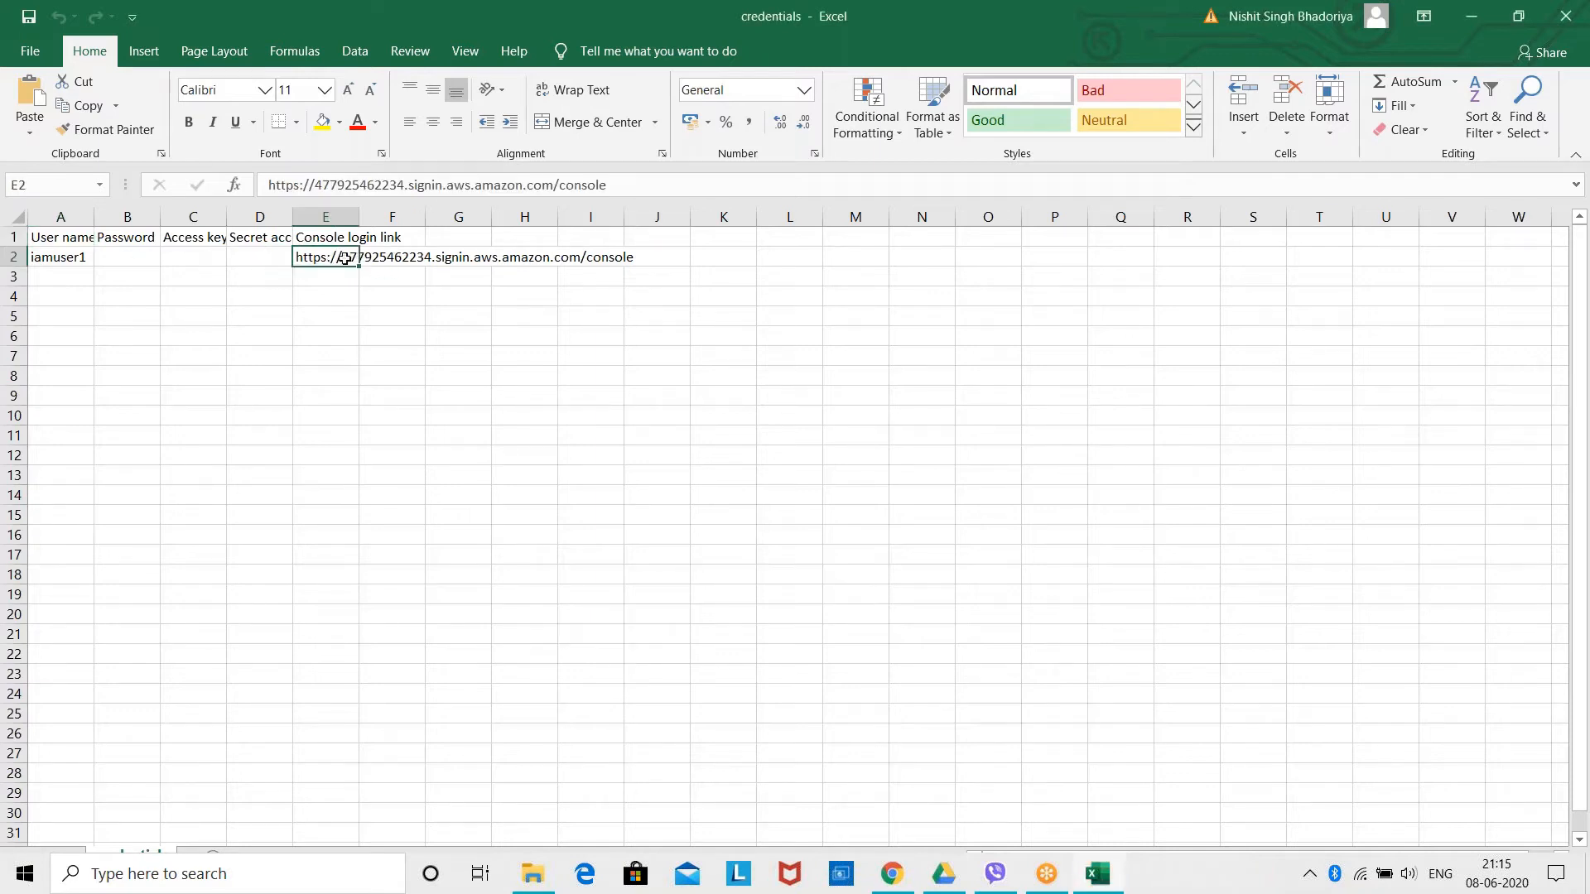
pyautogui.rightClick(338, 257)
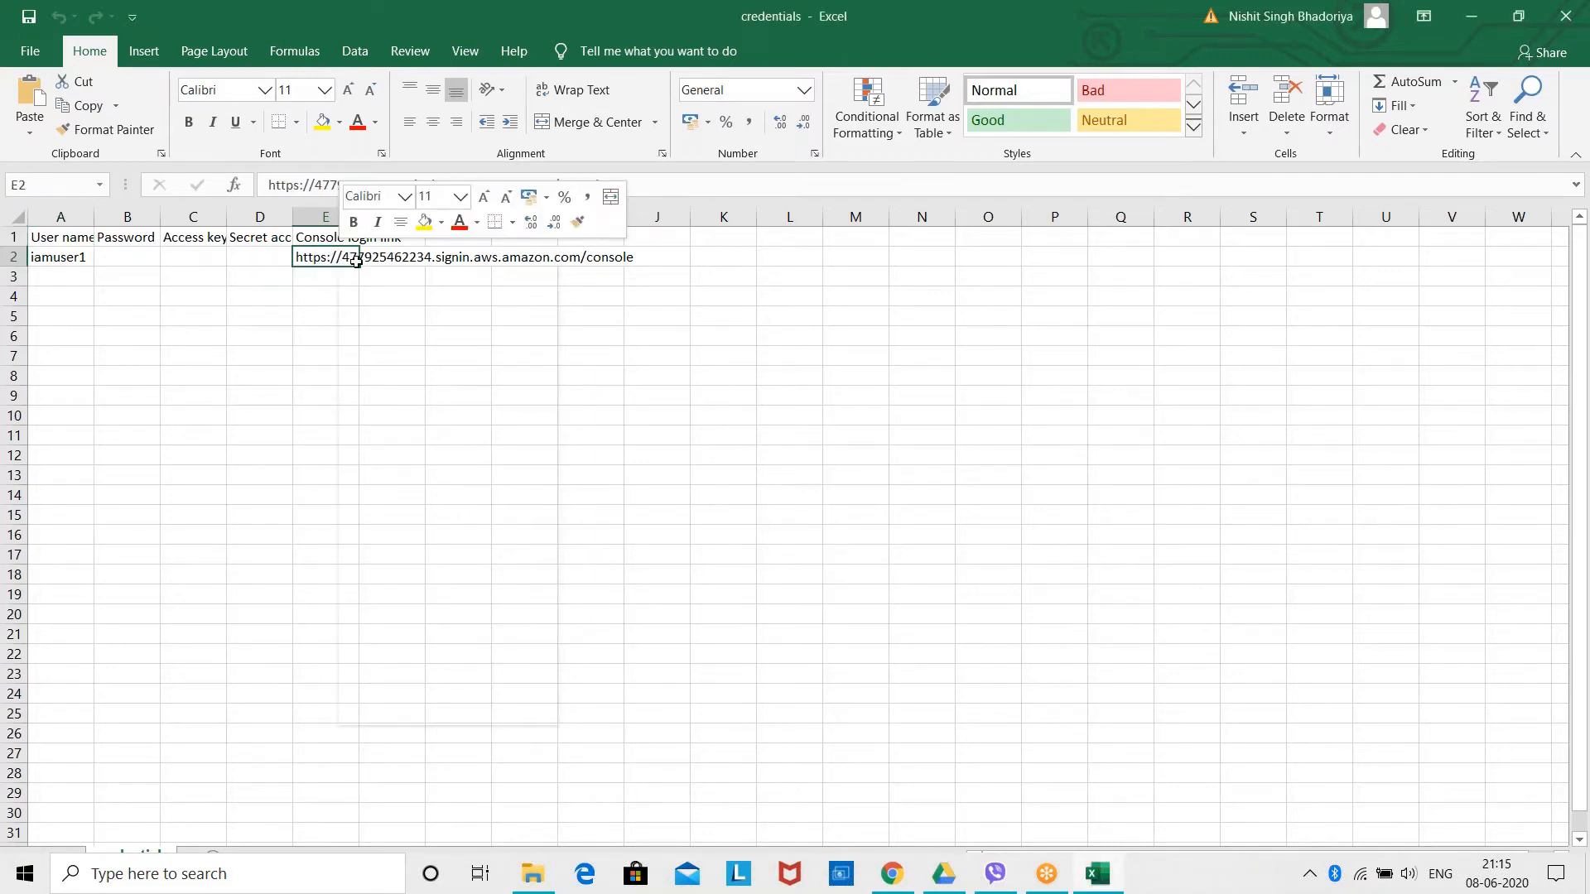
pyautogui.press('Escape')
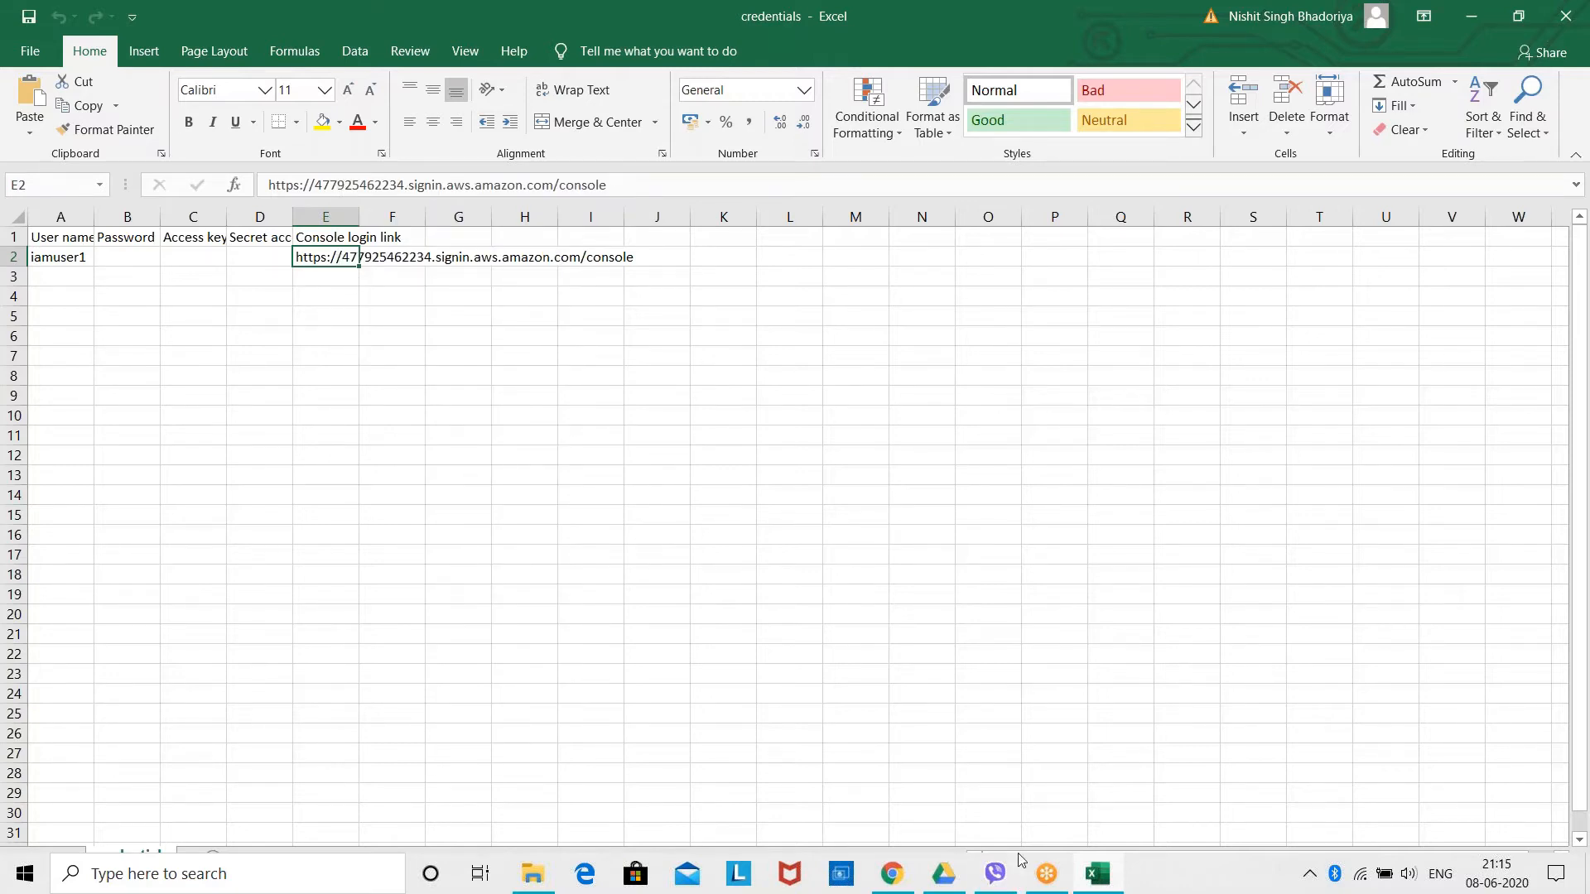
pyautogui.click(876, 887)
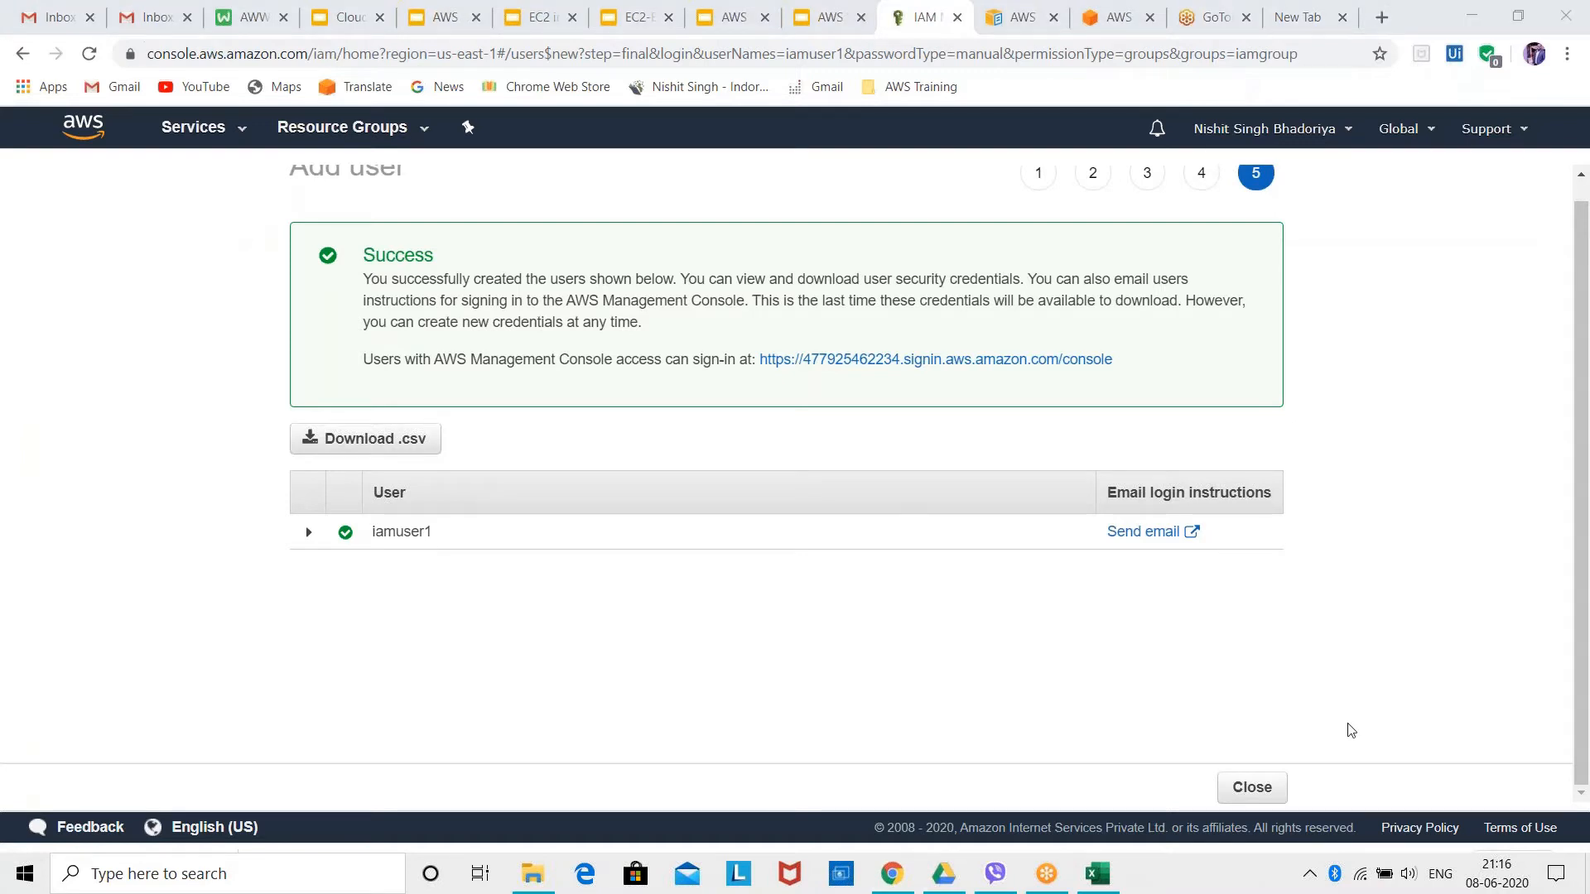
# - Close the Add user wizard and open the summary page of iamuser1 from the users list
pyautogui.click(1267, 795)
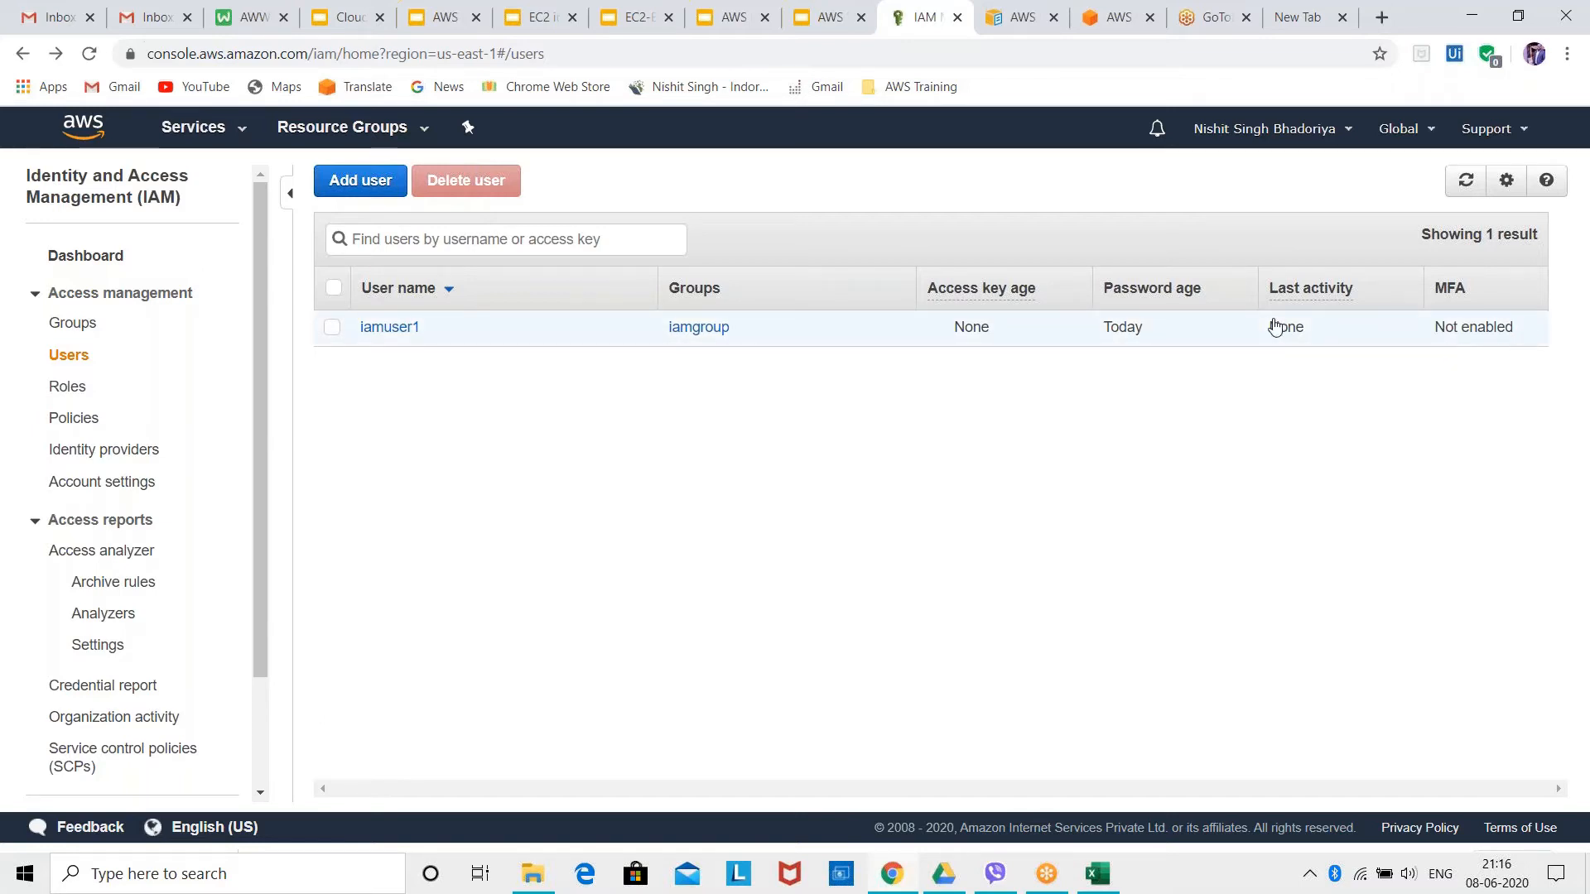
pyautogui.click(418, 330)
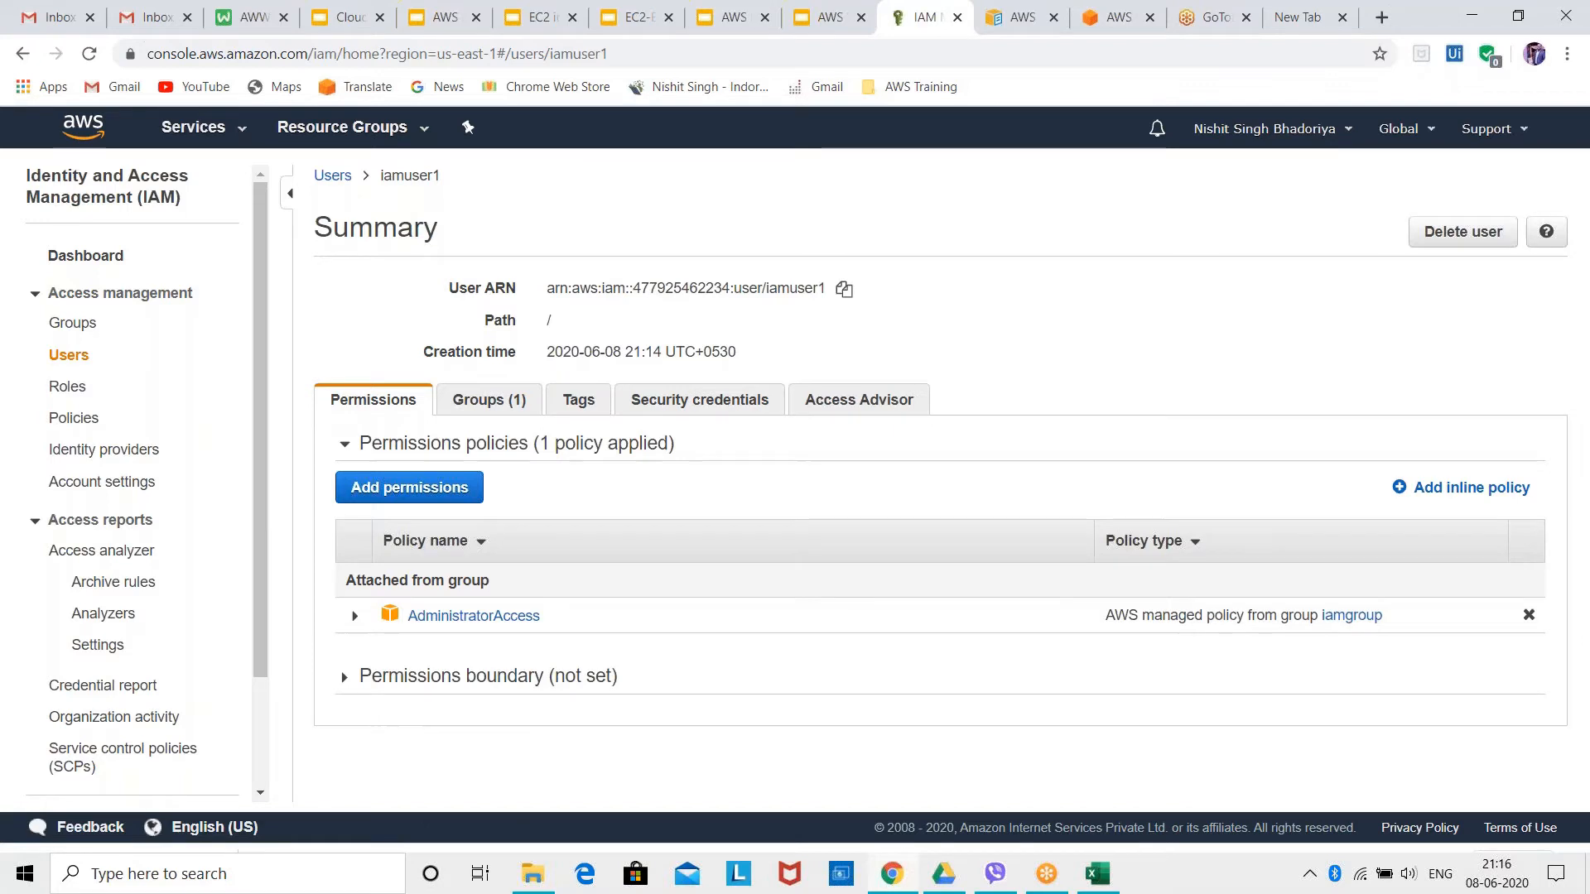
pyautogui.click(333, 176)
pyautogui.click(395, 329)
# - View the groups of iamuser1, check which further groups can be added, and view the user's tags
pyautogui.click(491, 406)
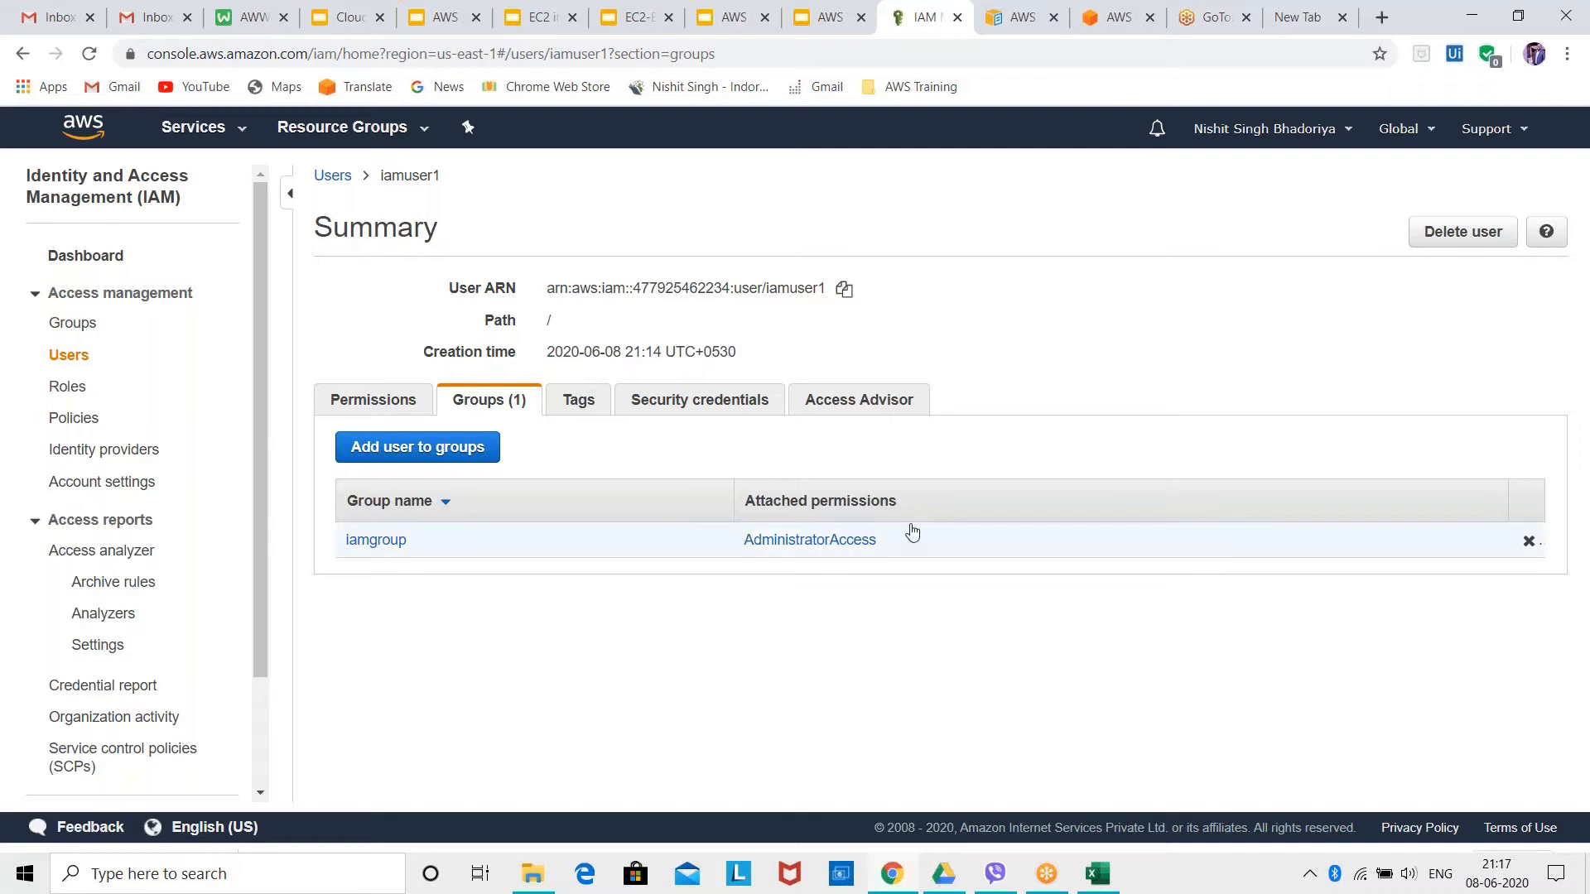
pyautogui.click(406, 447)
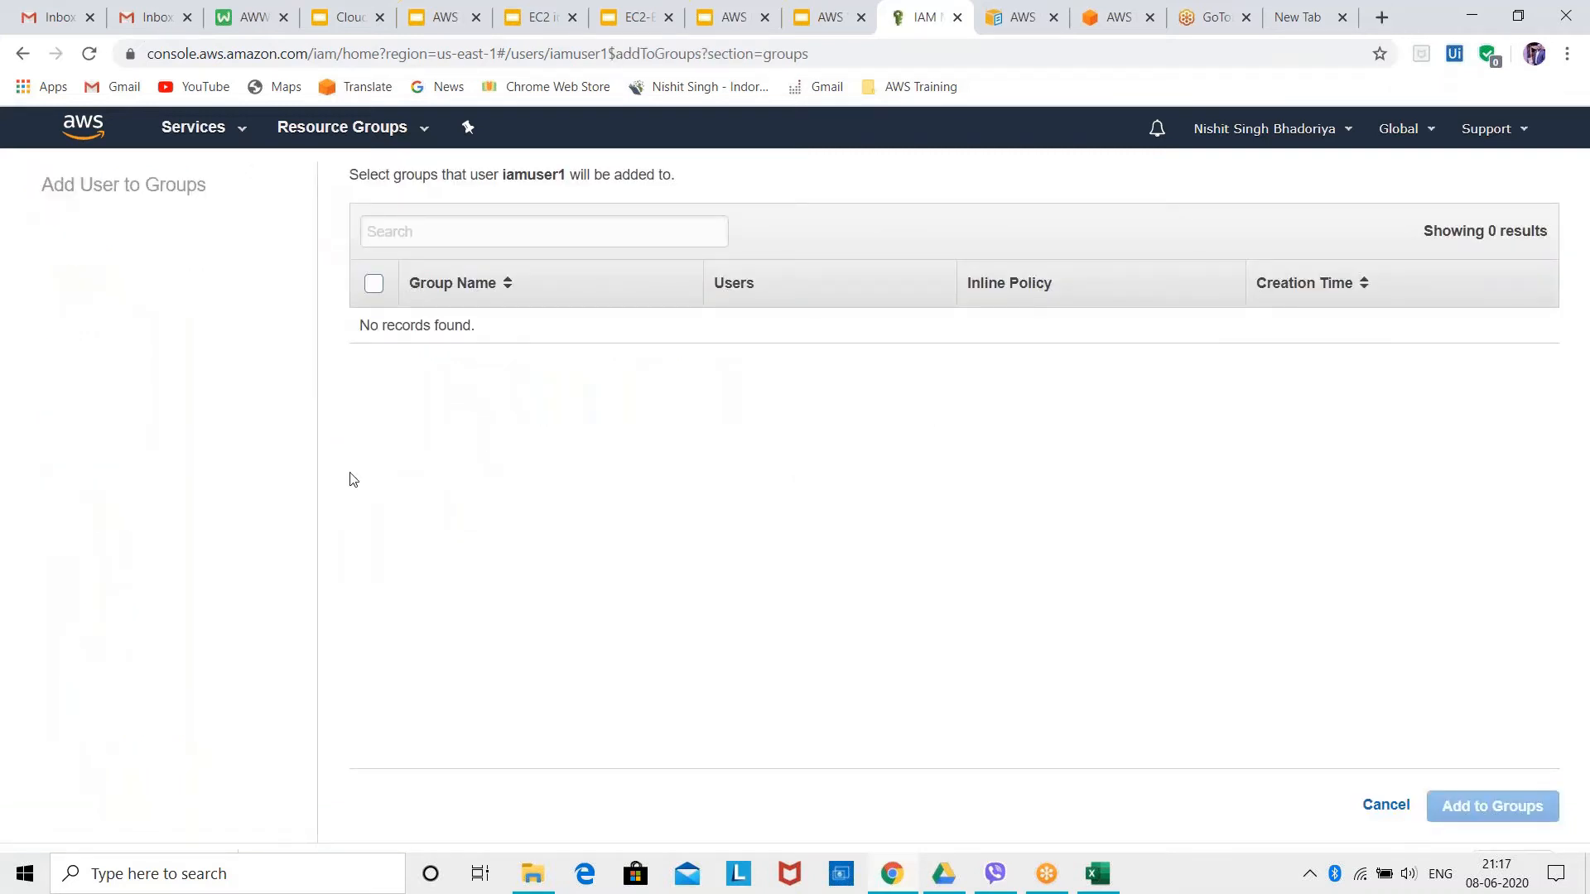
pyautogui.click(1393, 806)
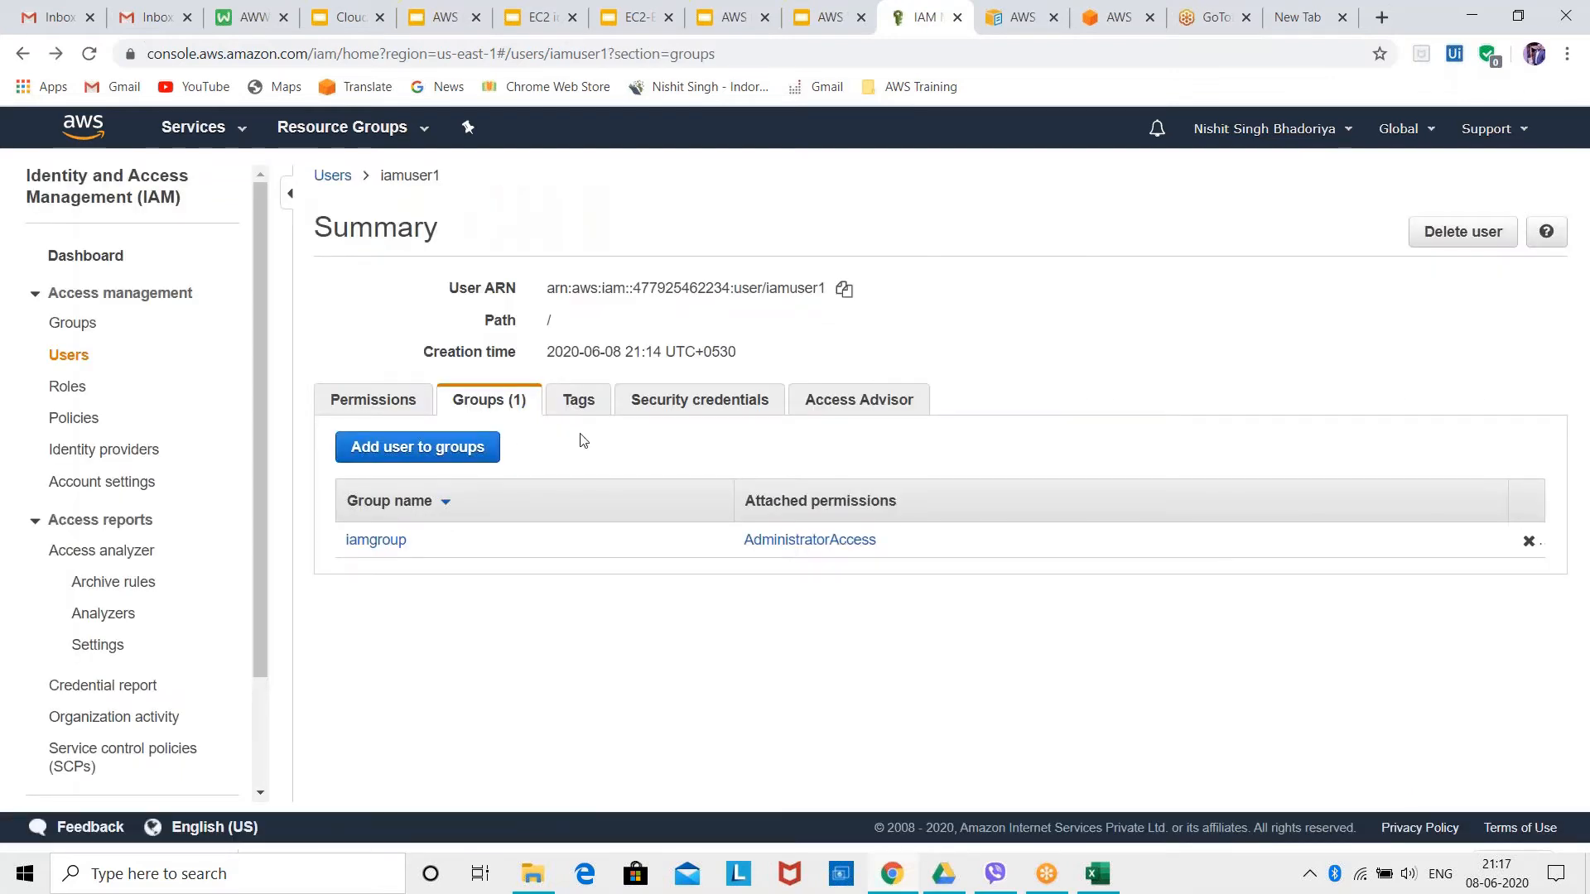
pyautogui.click(577, 401)
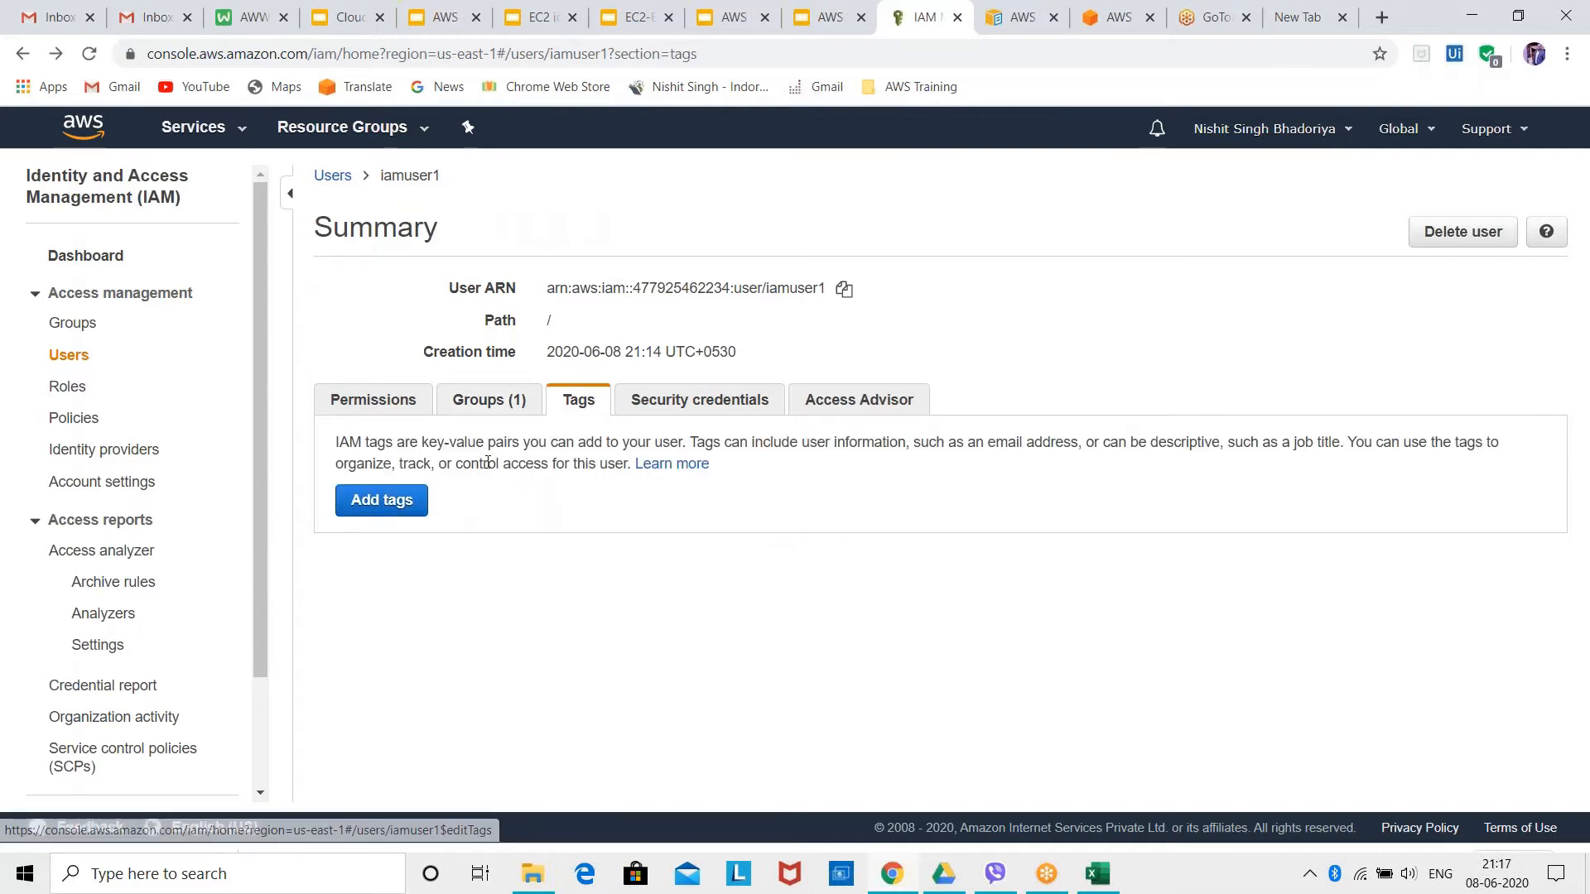
# - Examine the sign-in credentials and access key sections in the security credentials of iamuser1
pyautogui.click(699, 401)
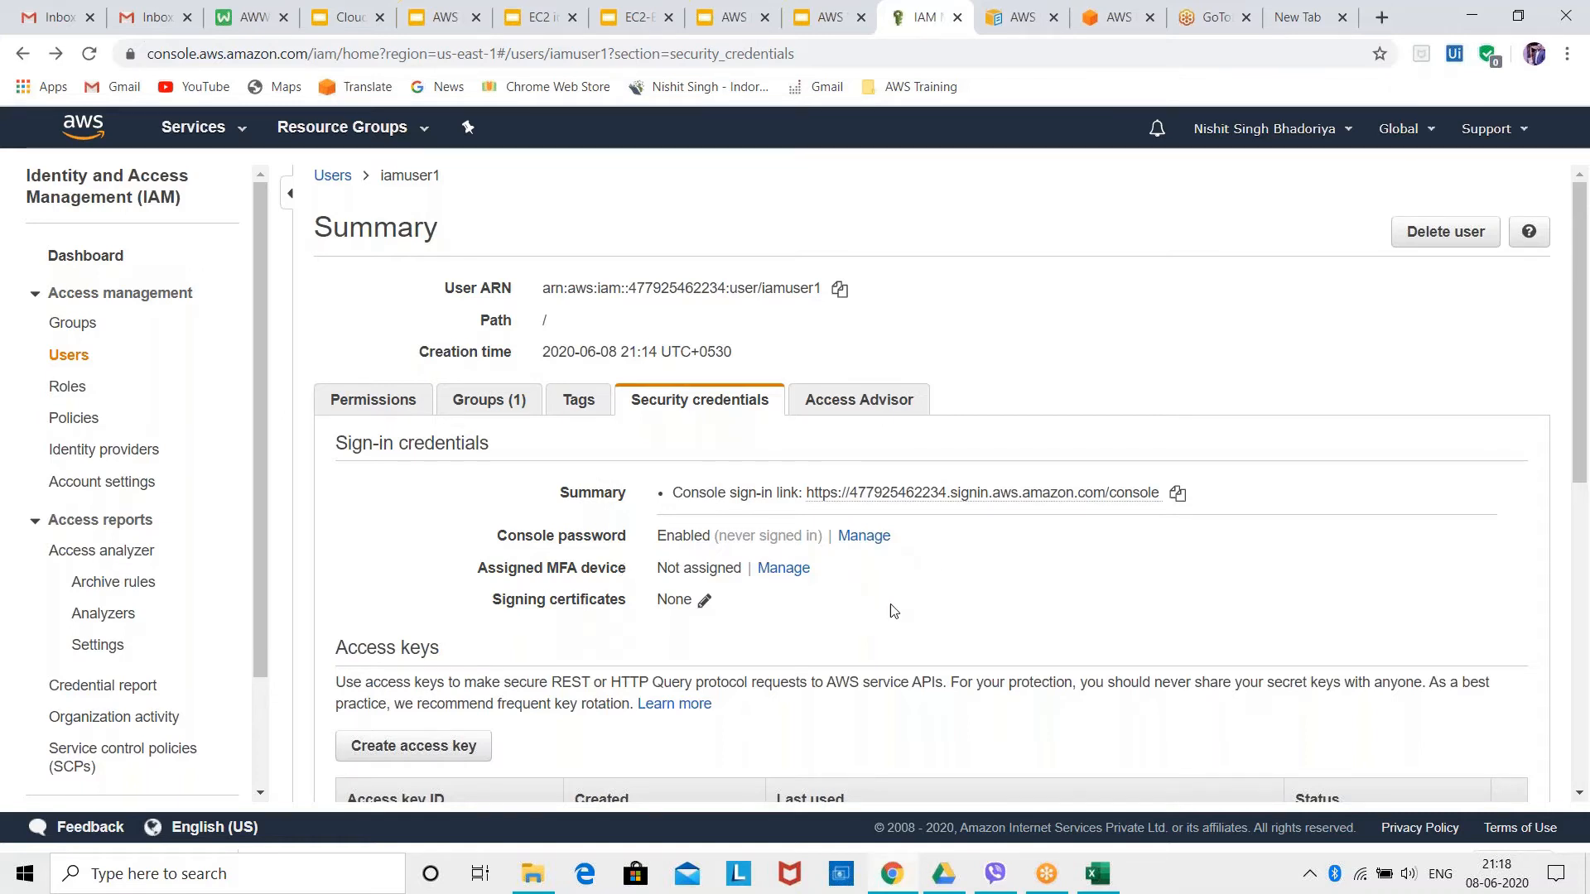
pyautogui.scroll(-3, 878, 616)
pyautogui.scroll(3, 878, 616)
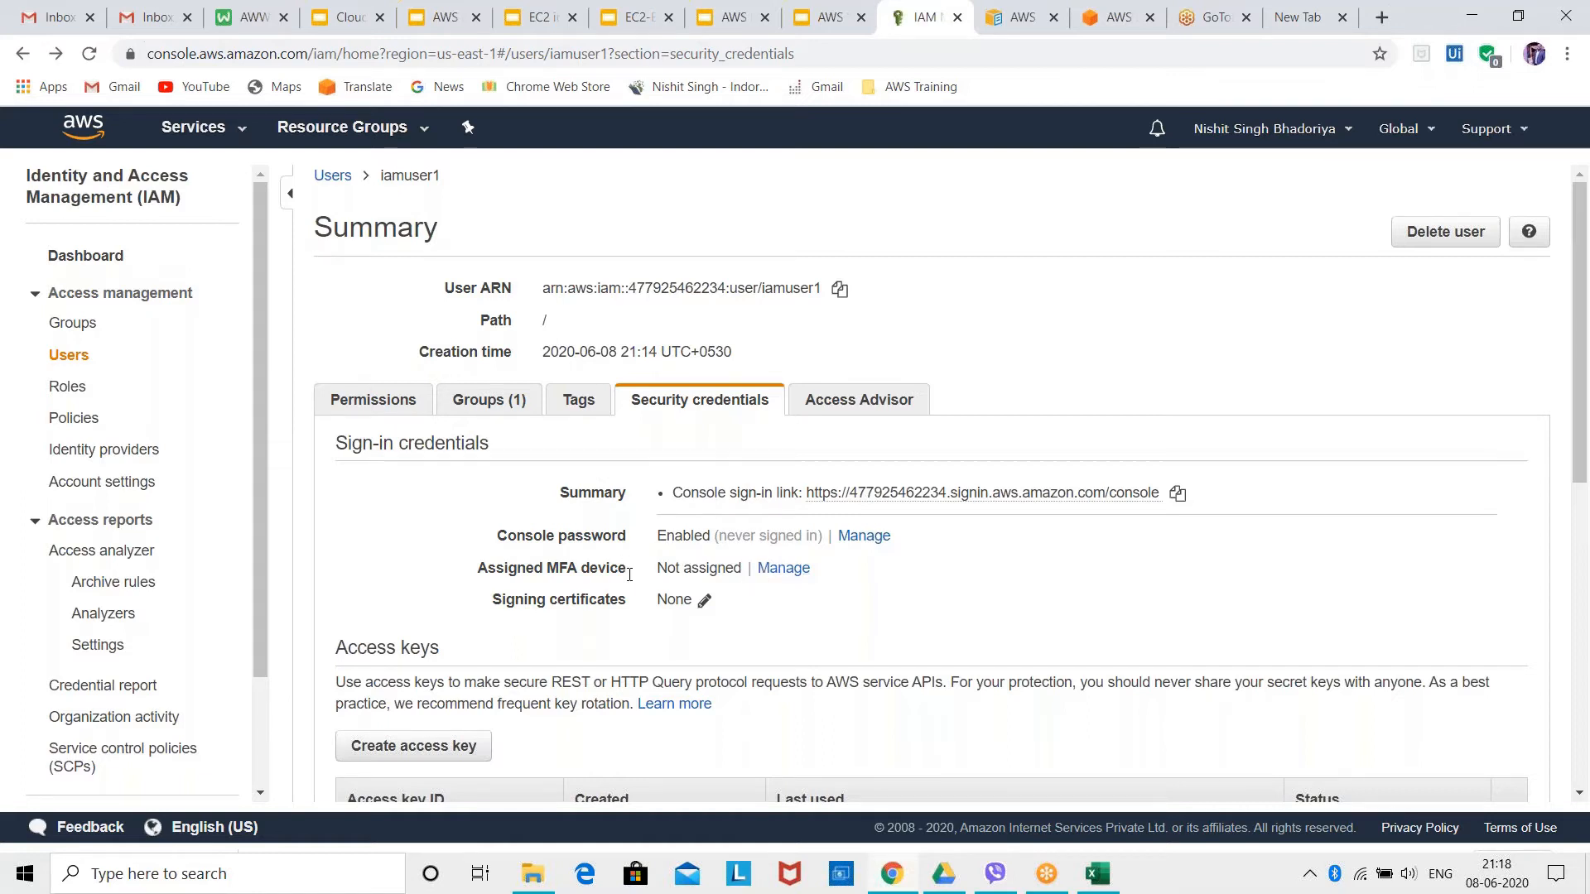
# - Examine the allowed services, granting policies and last access in Access Advisor for iamuser1, and revisit the user's permissions
pyautogui.click(856, 400)
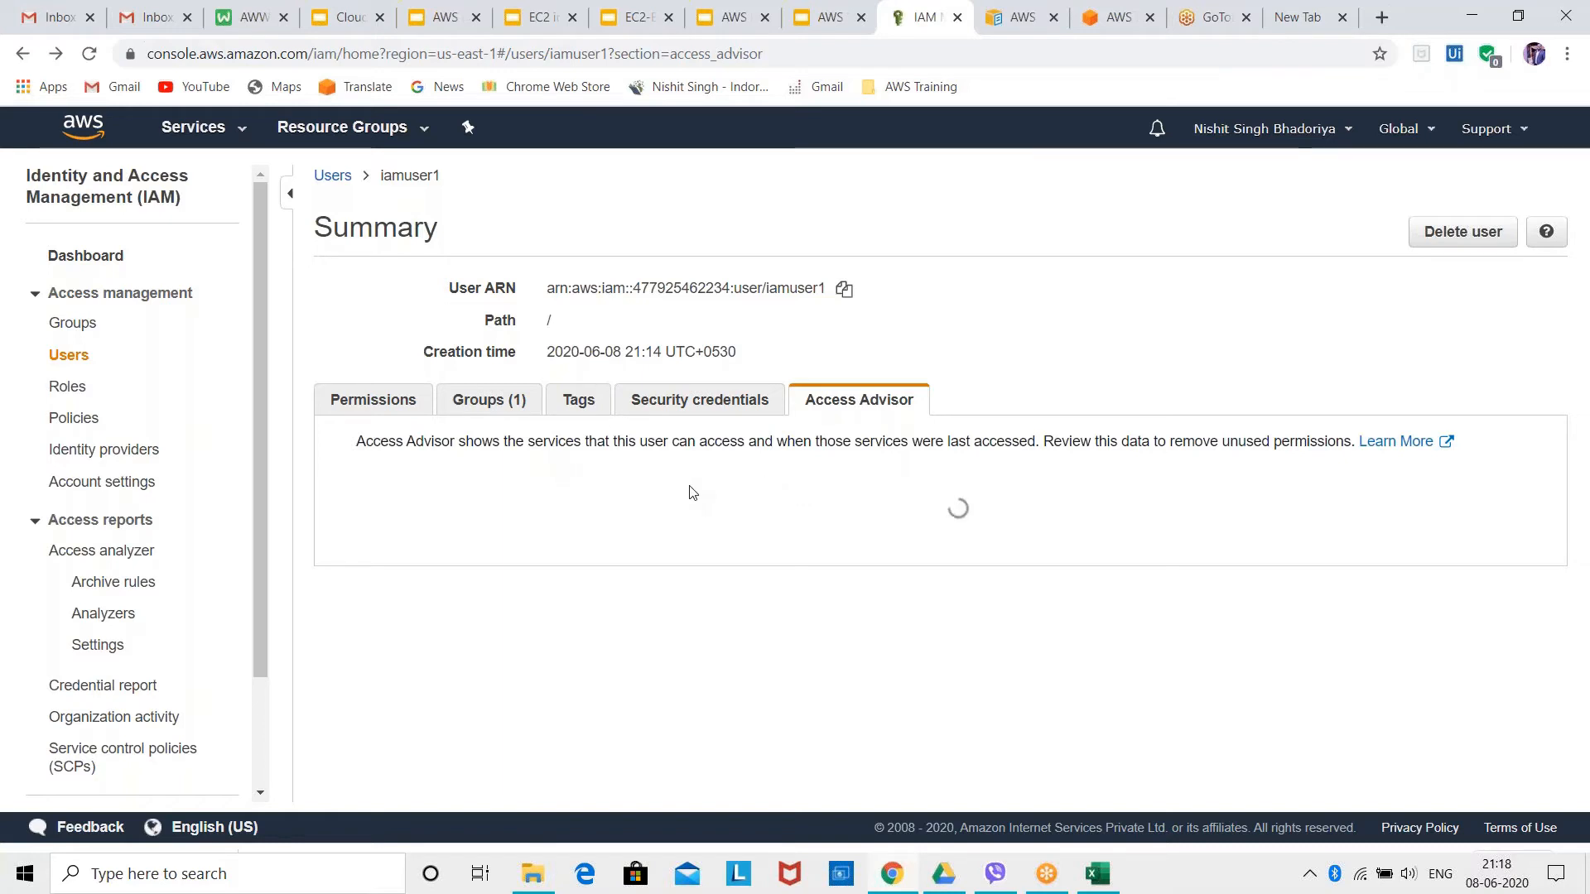
pyautogui.scroll(-4, 853, 489)
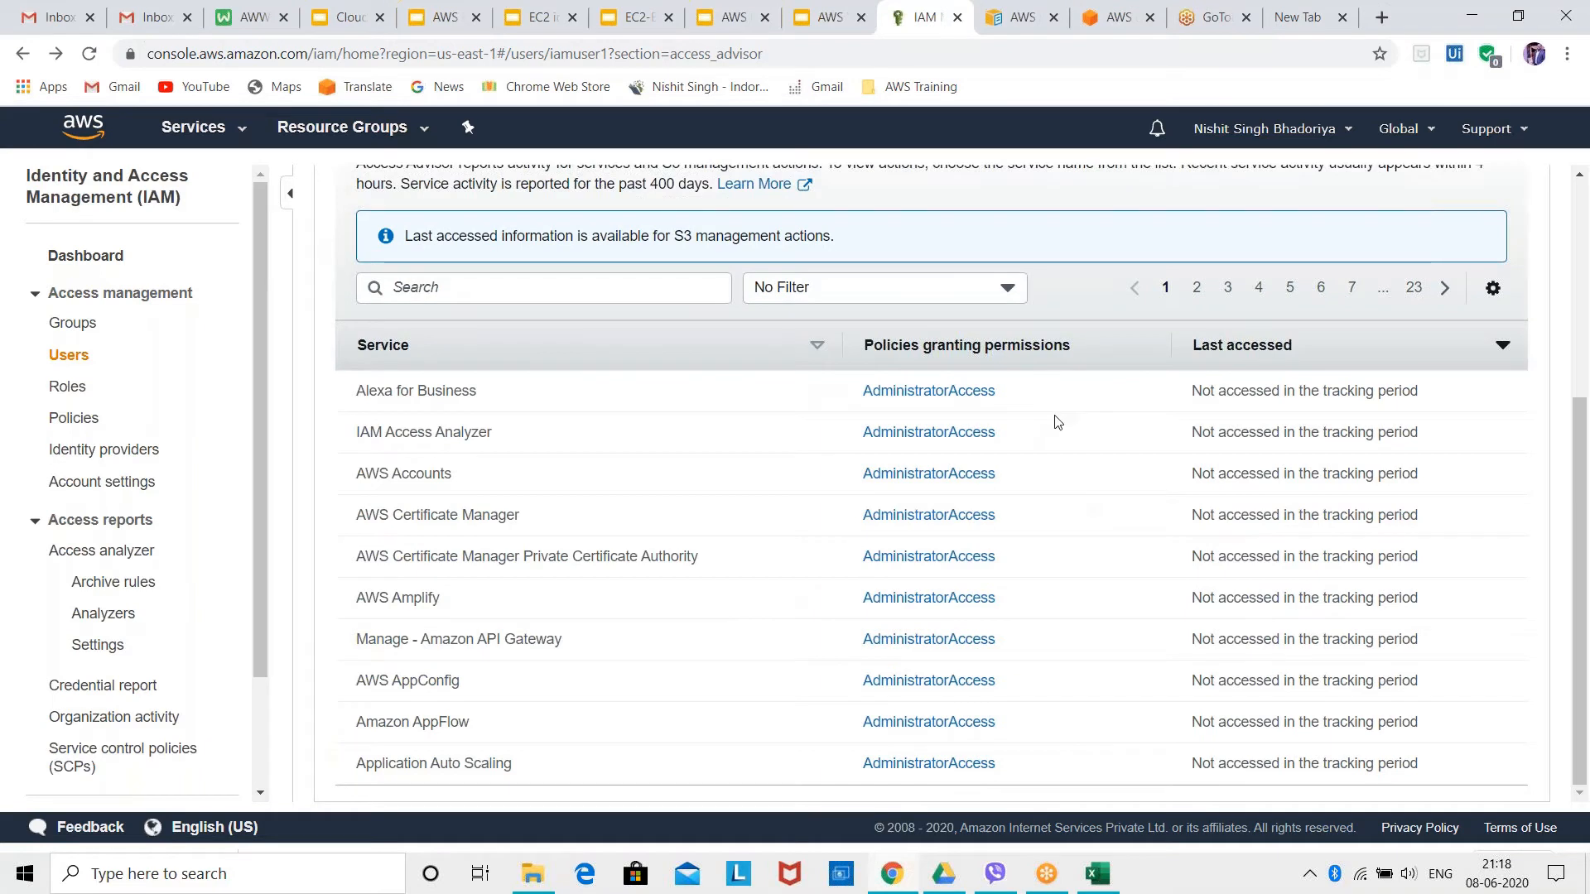
pyautogui.scroll(4, 844, 470)
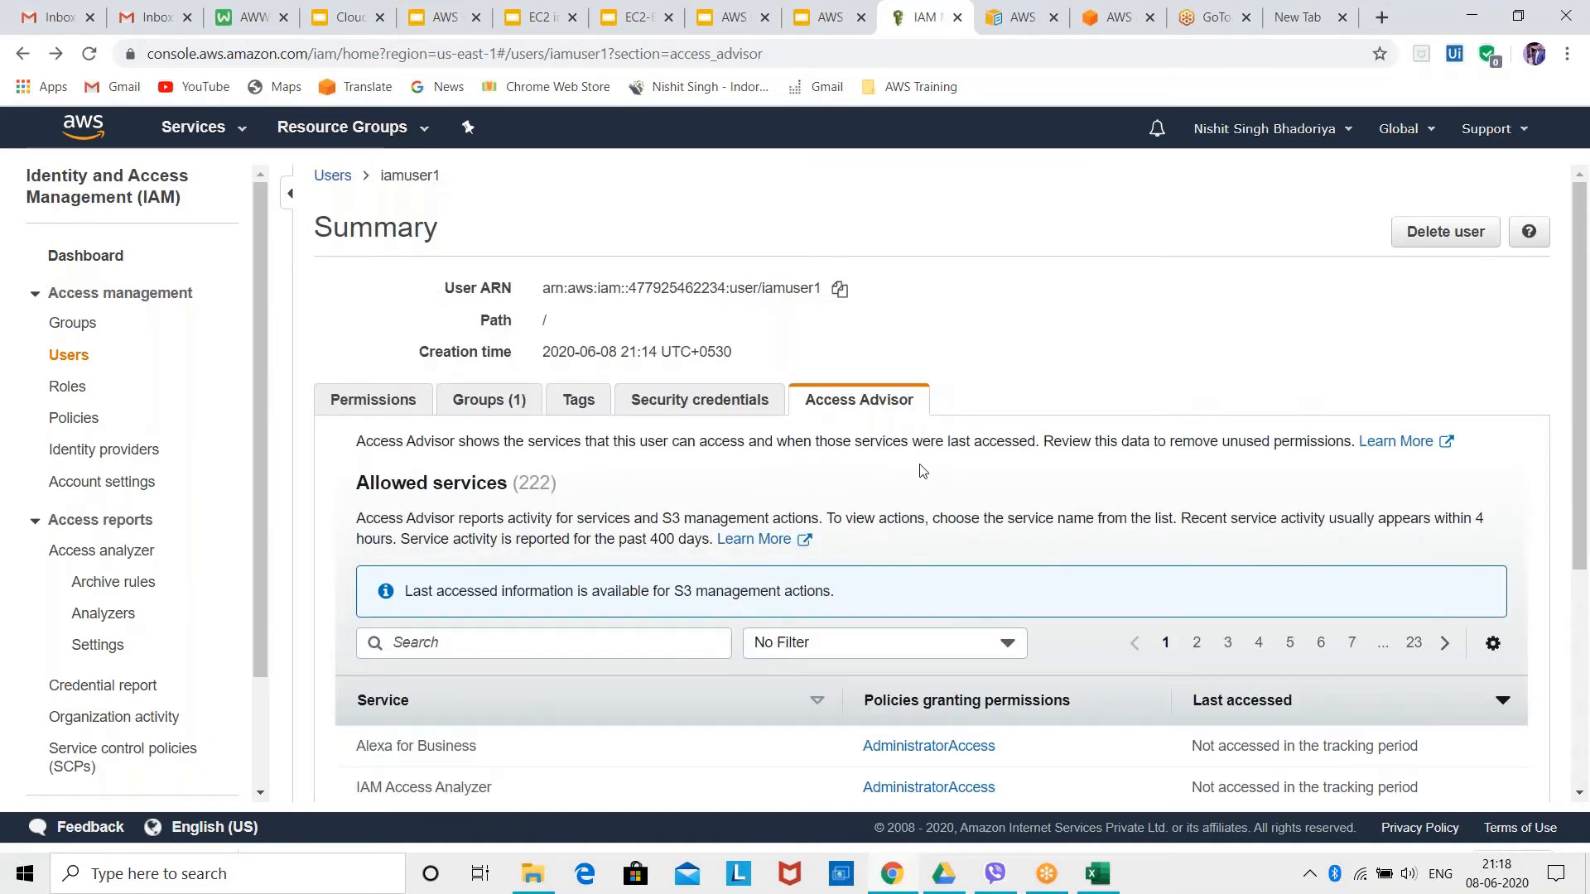
pyautogui.scroll(-4, 975, 544)
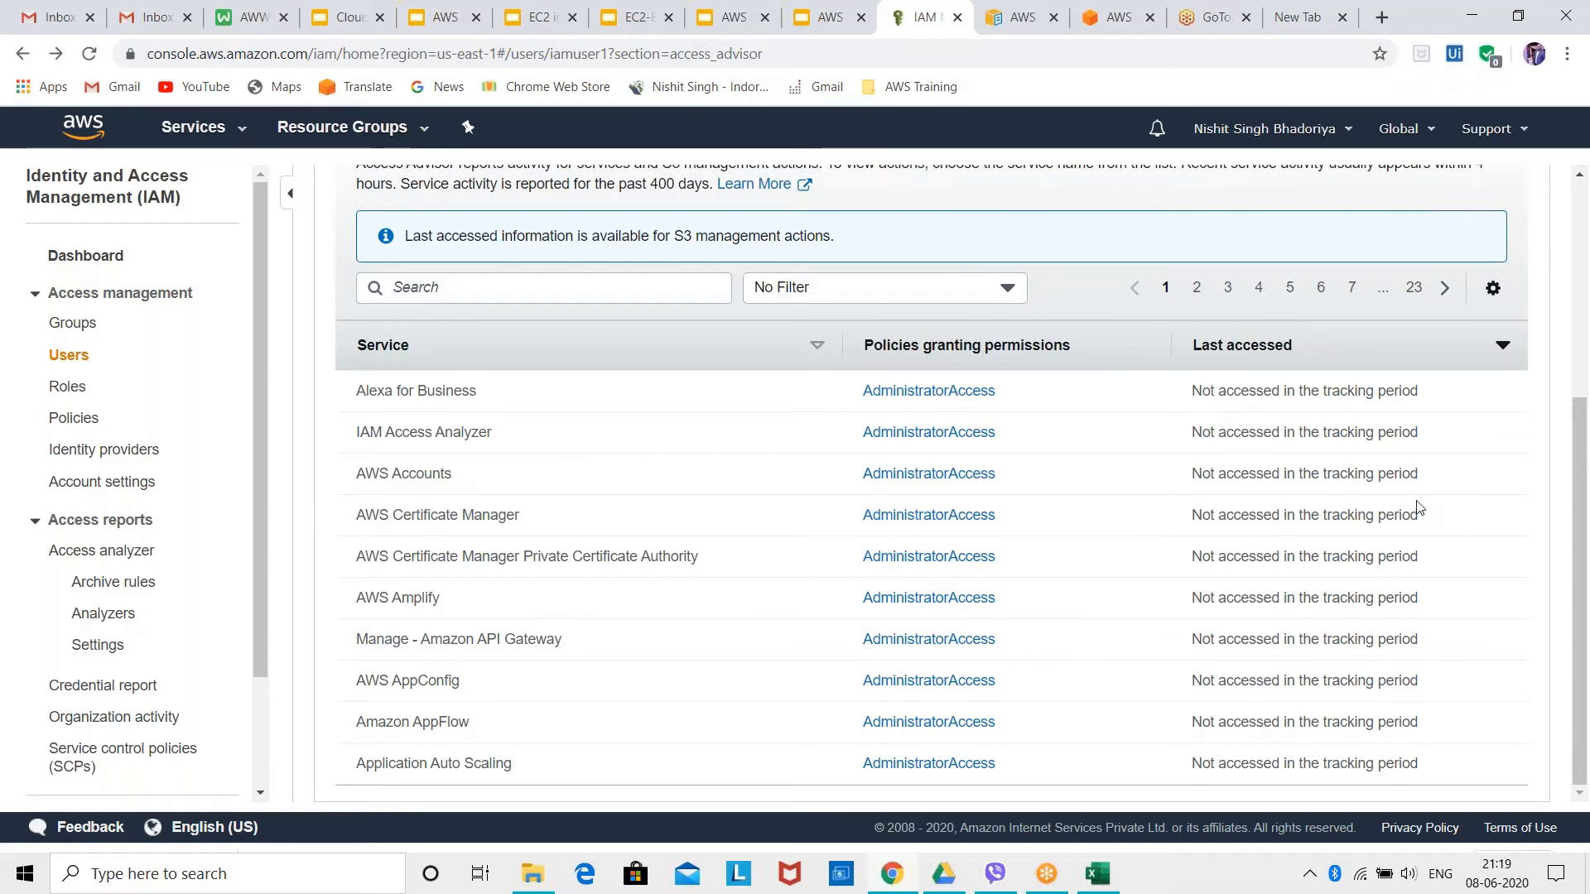
pyautogui.scroll(5, 1108, 628)
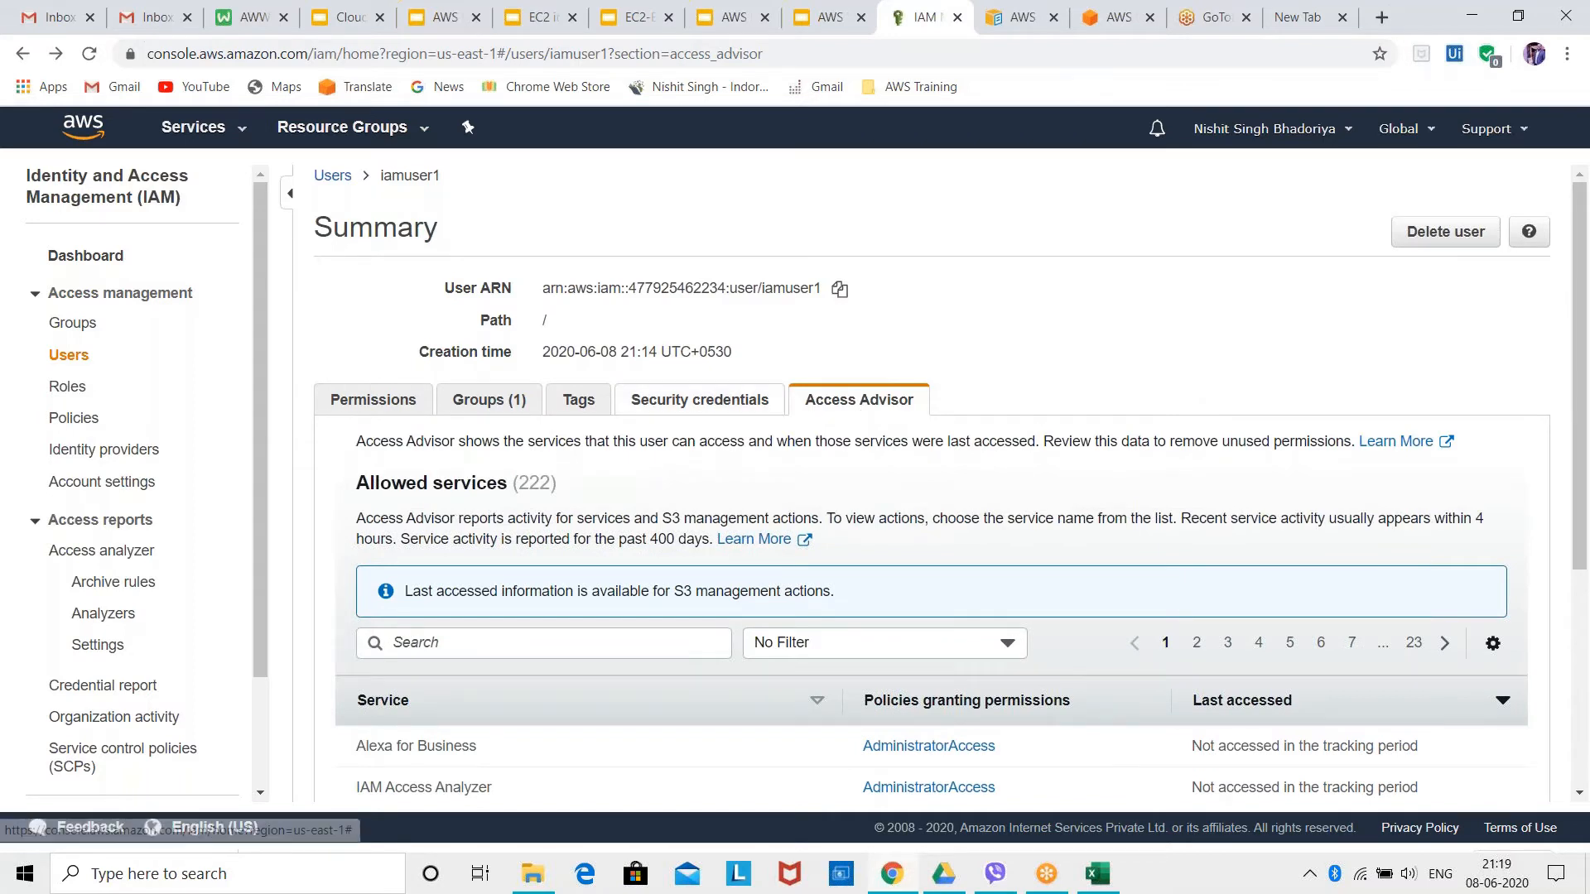
pyautogui.click(700, 399)
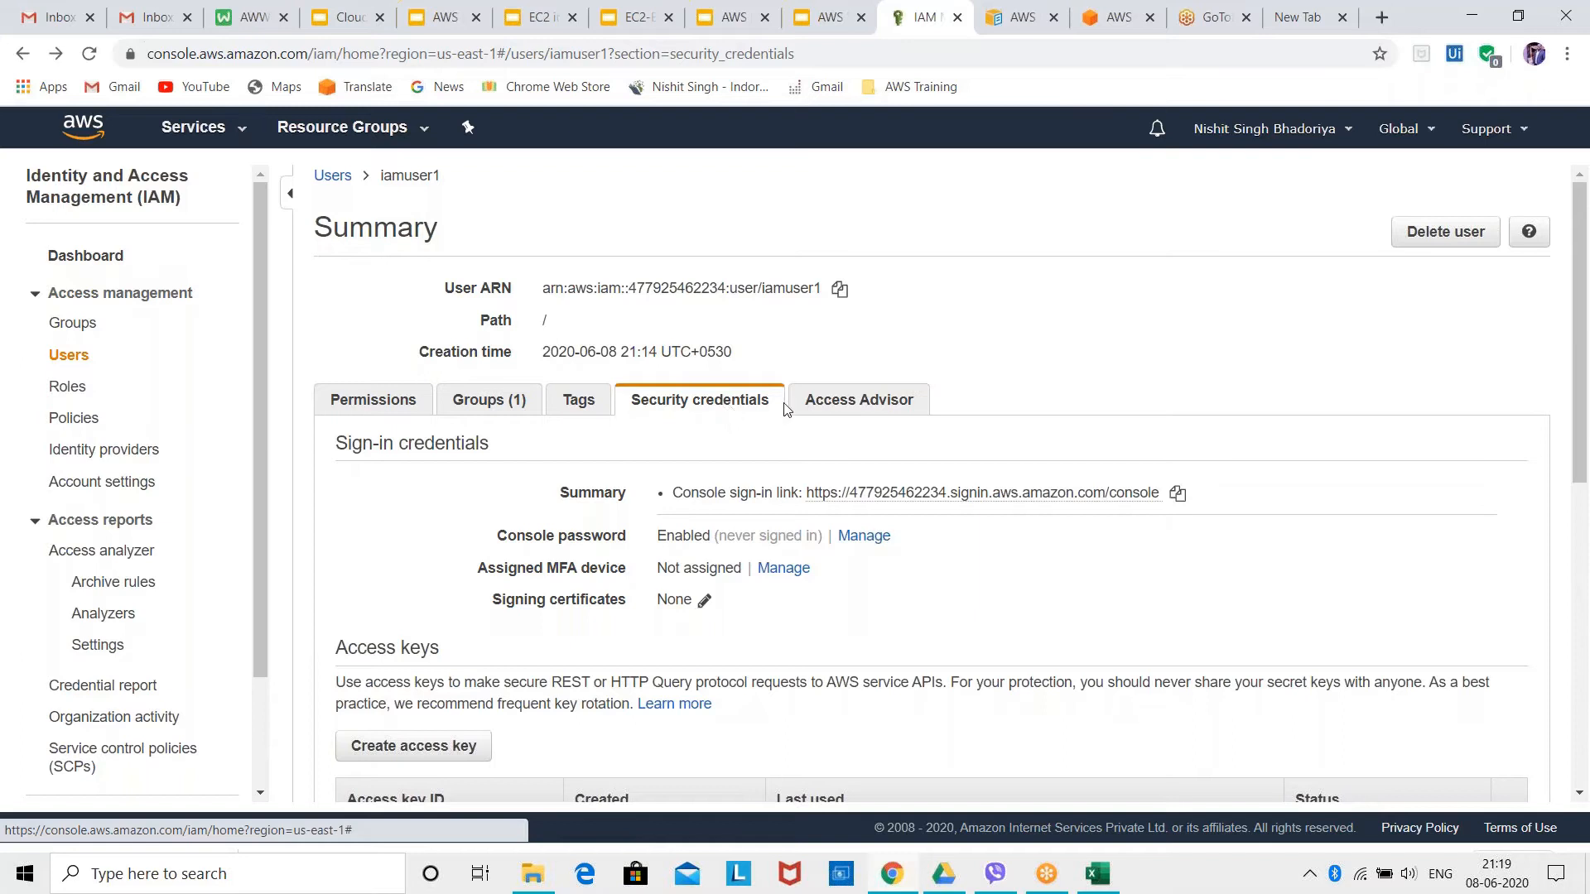
pyautogui.click(916, 401)
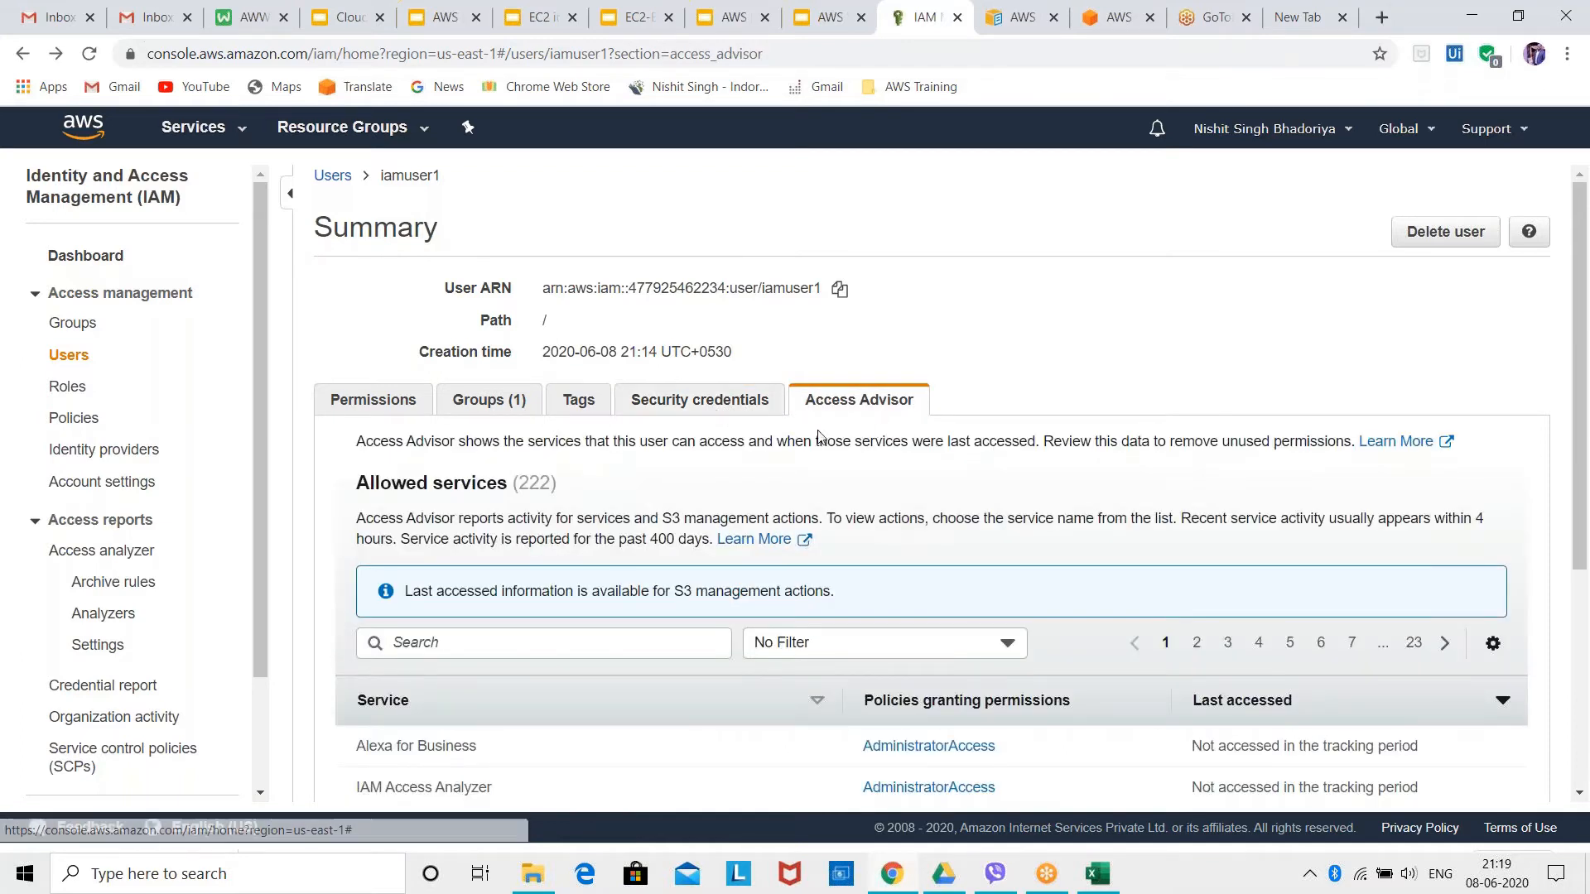
pyautogui.click(414, 399)
# - Copy the console sign-in link from the security credentials of iamuser1
pyautogui.click(658, 400)
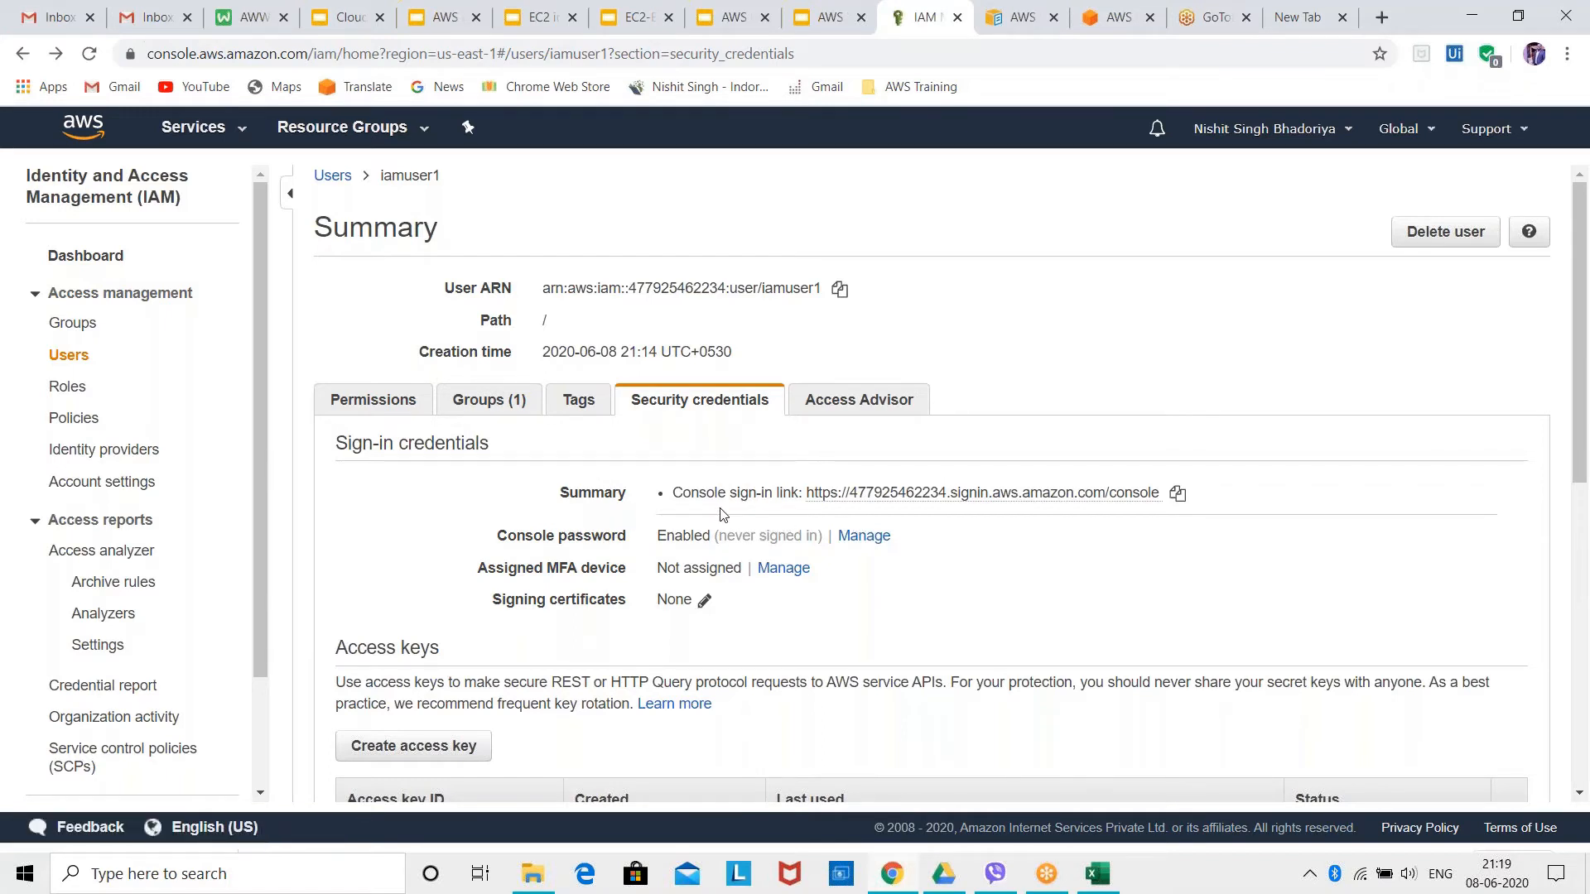
pyautogui.doubleClick(767, 496)
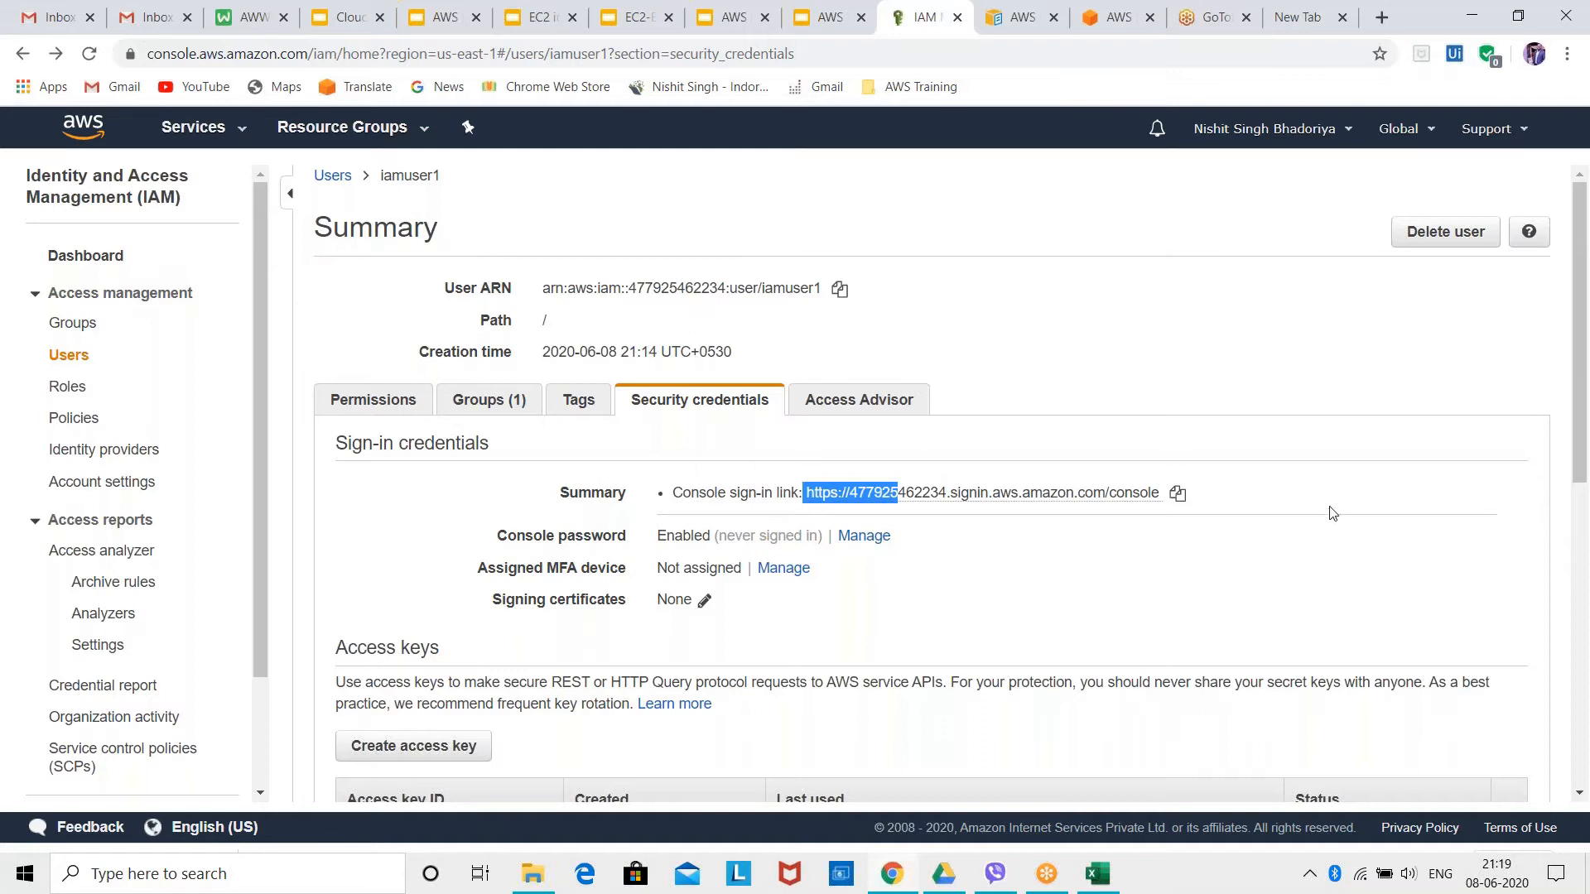
pyautogui.click(1178, 493)
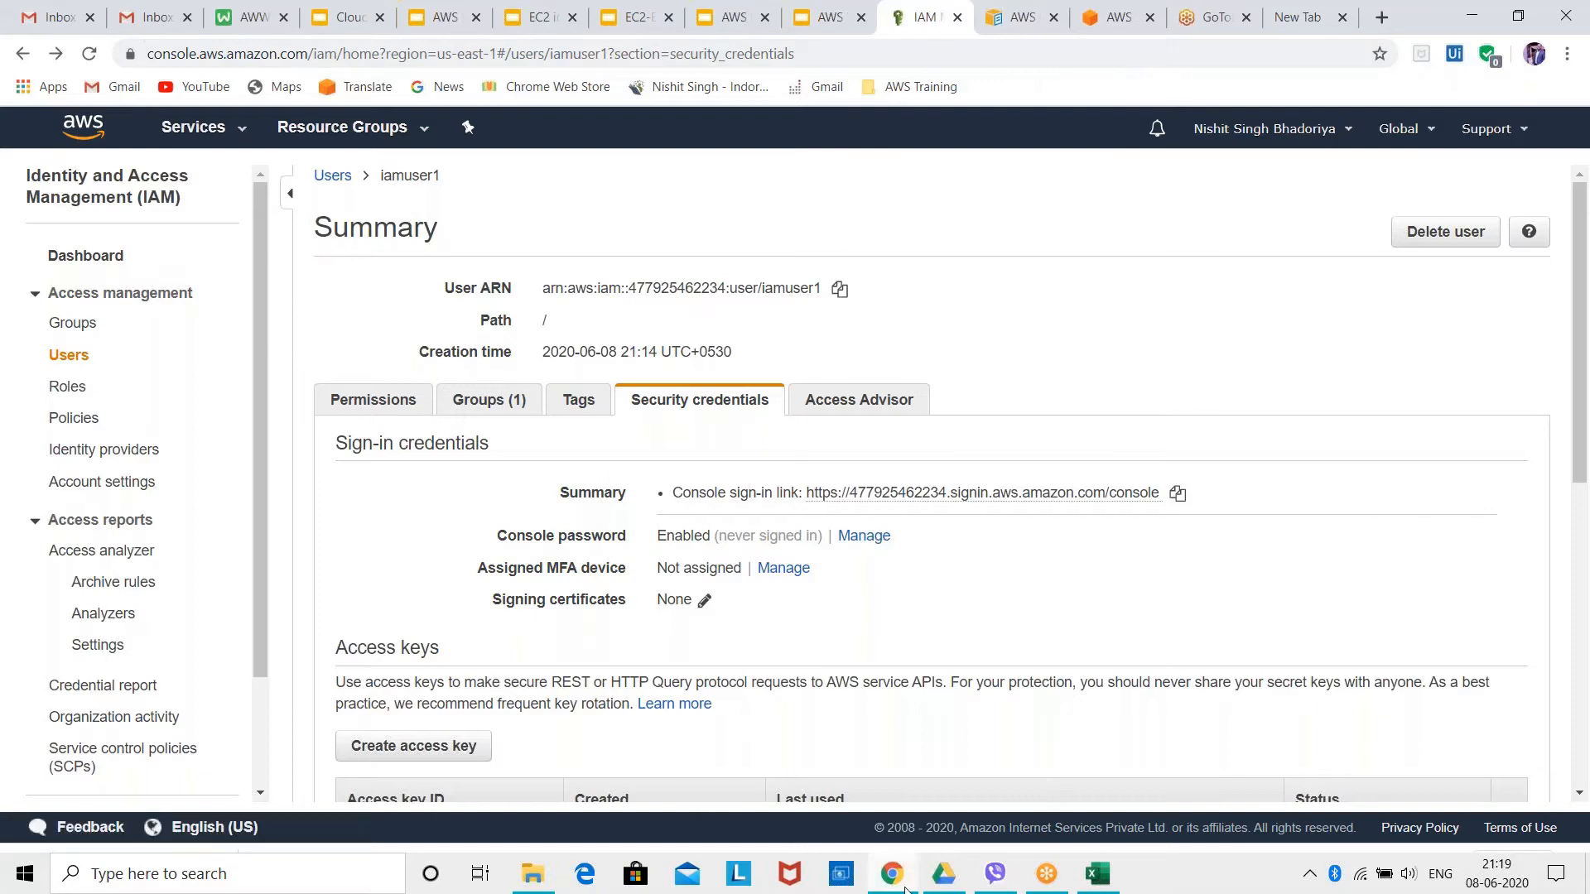
# - Open a new Chrome window separate from the current console session
pyautogui.moveTo(905, 889)
pyautogui.click(925, 814)
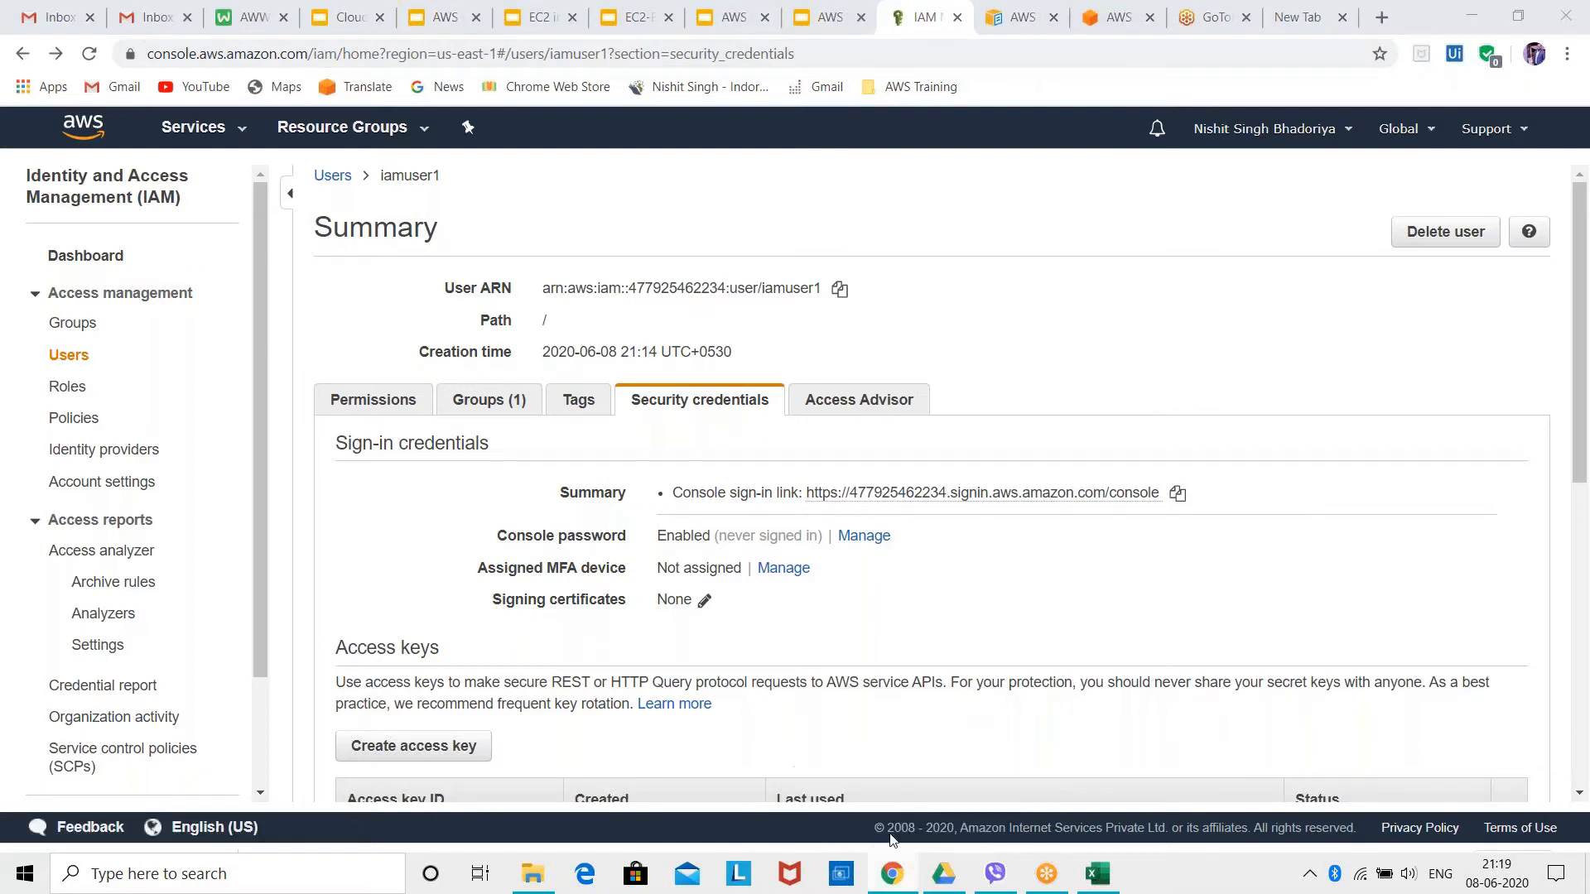
pyautogui.rightClick(892, 872)
pyautogui.click(915, 787)
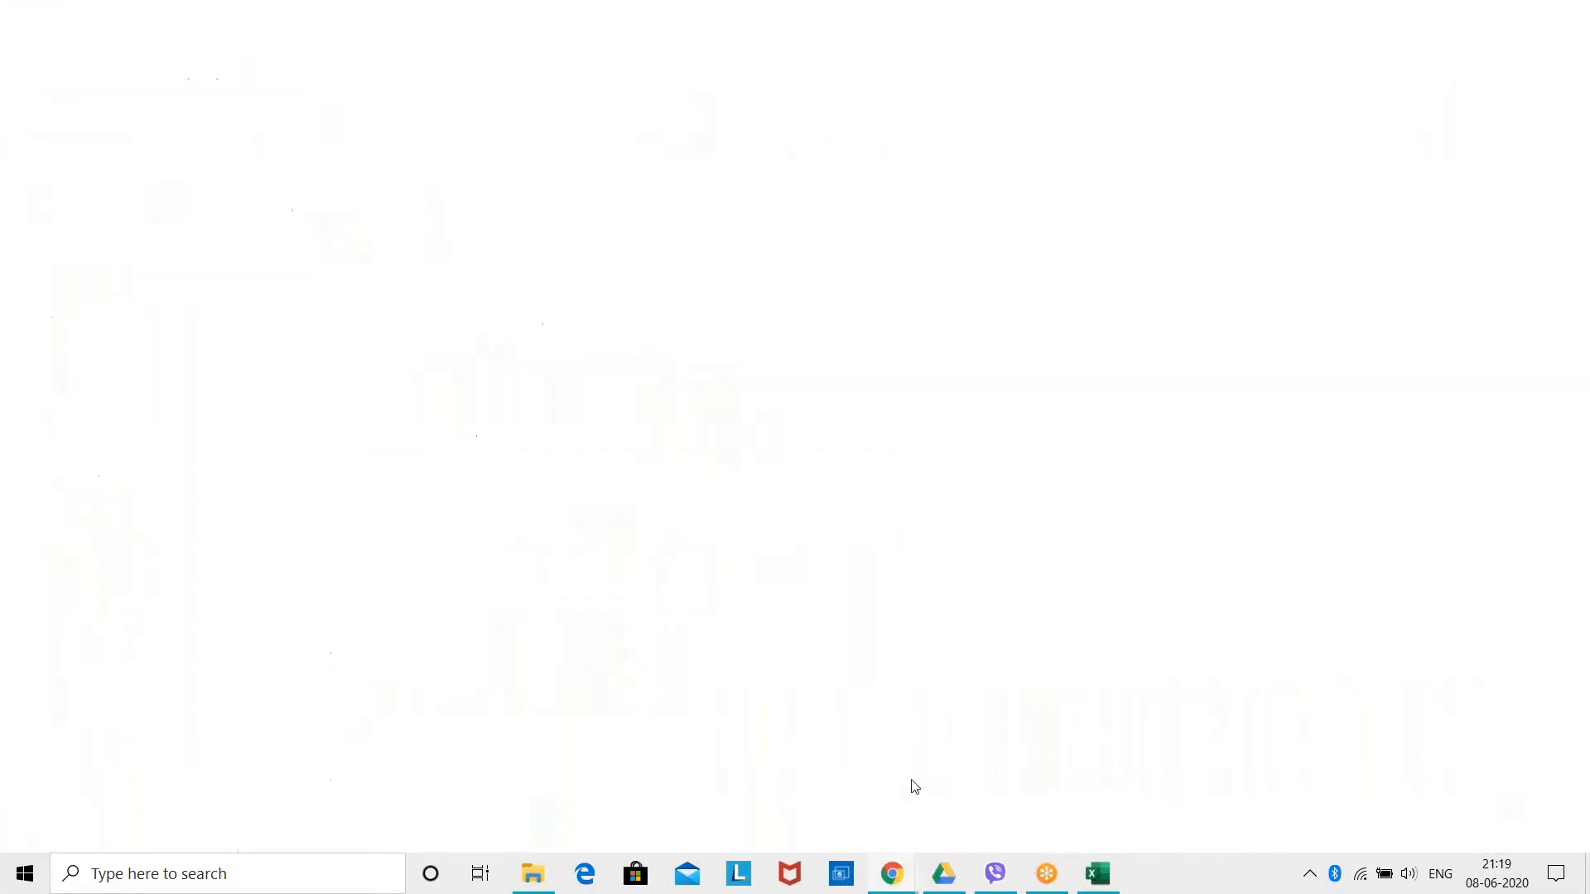
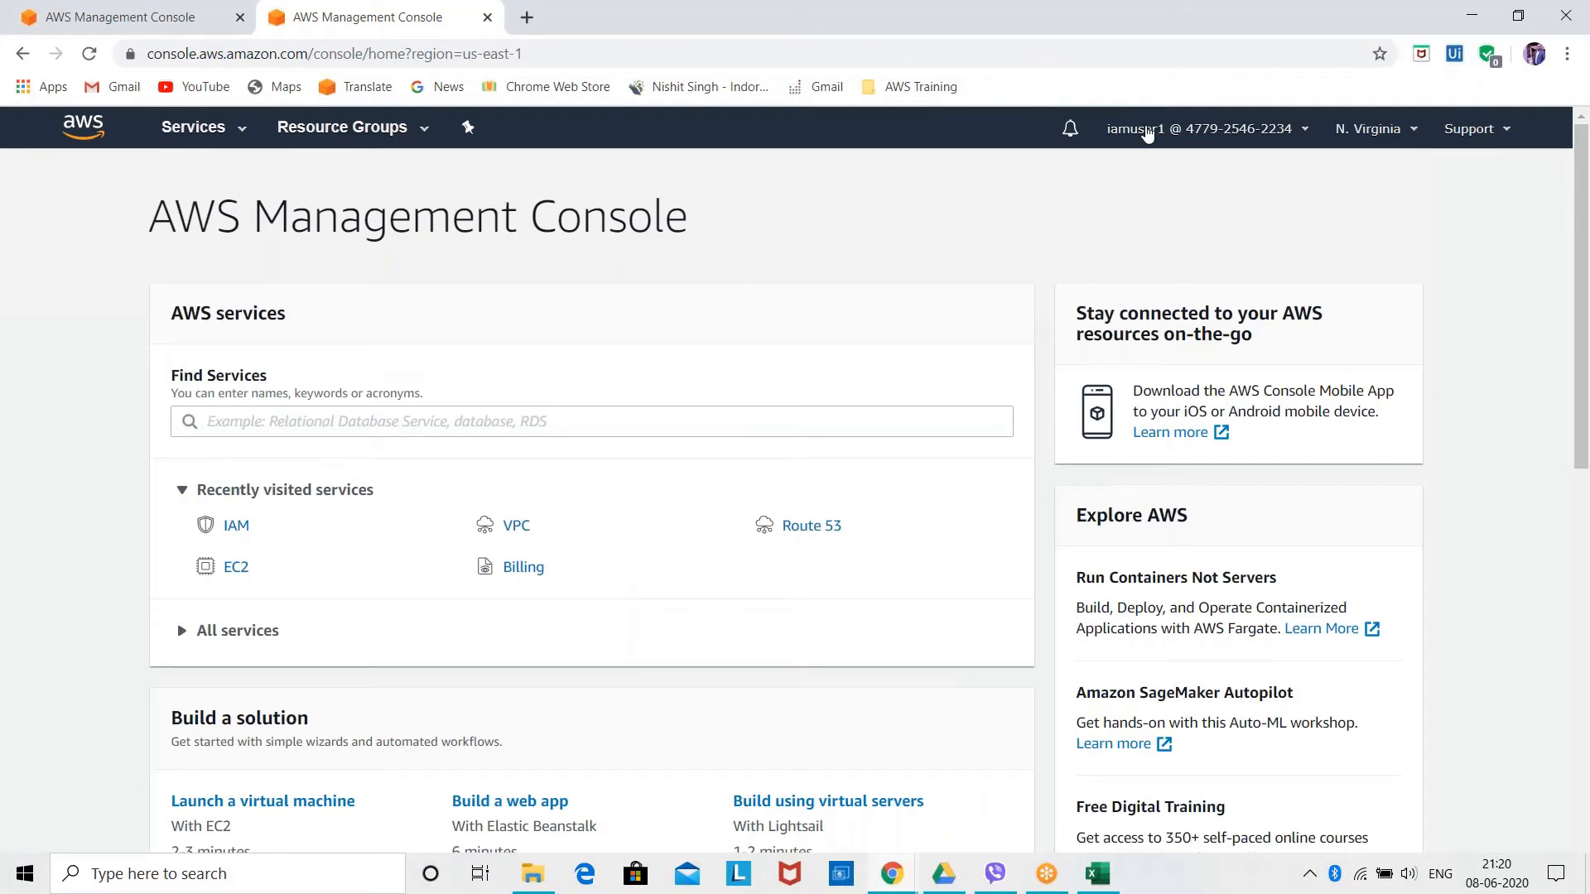
# - Examine the signed-in account details, the EC2 dashboard and the VPC dashboard as iamuser1
pyautogui.click(1147, 131)
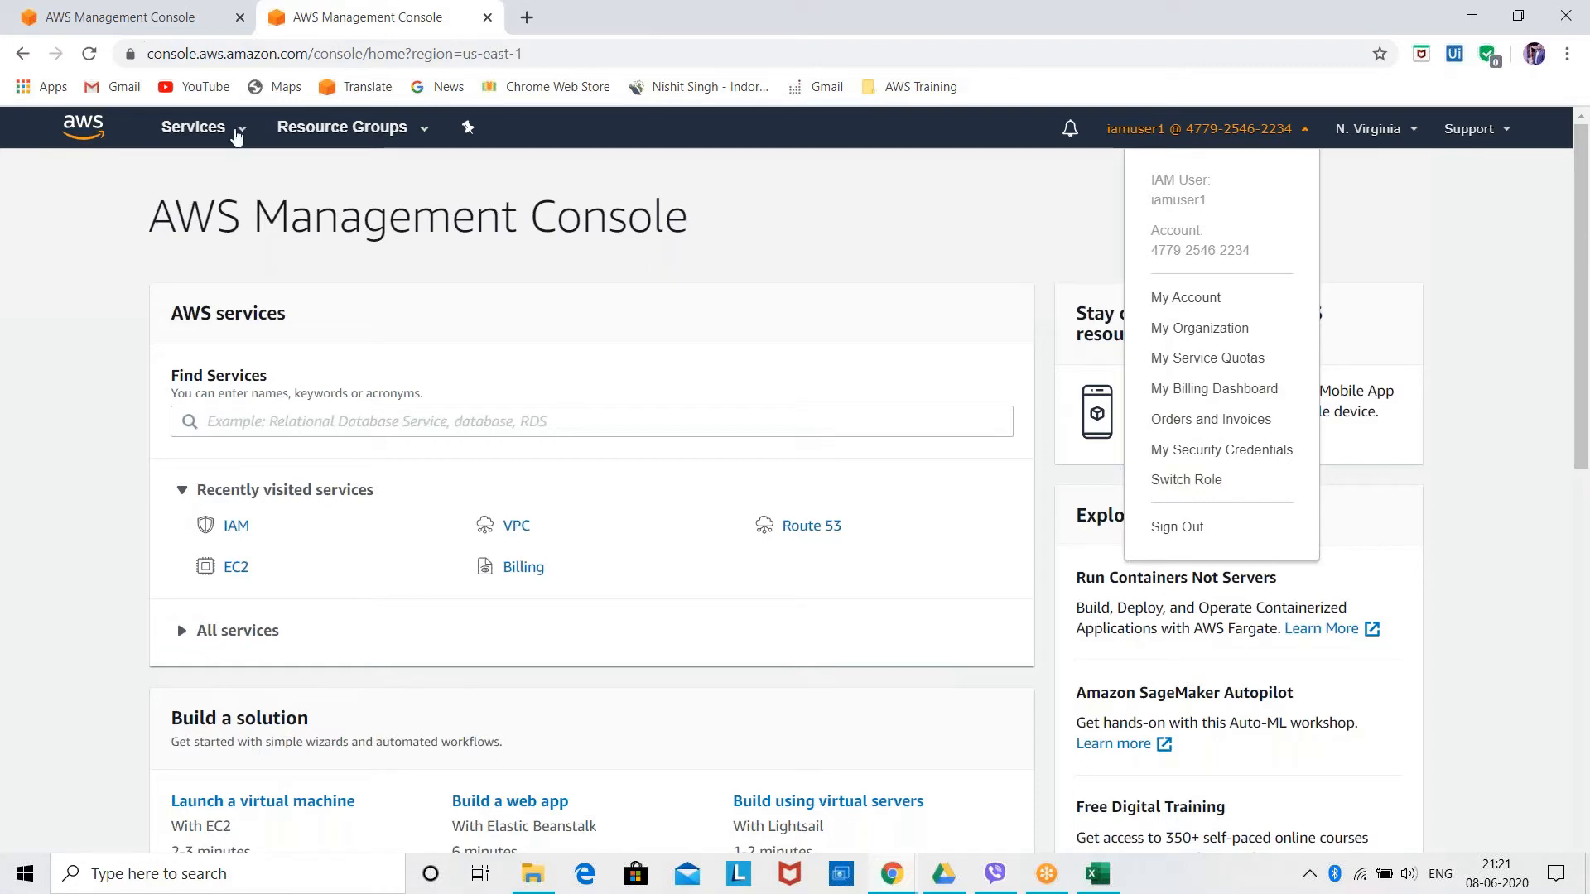
pyautogui.click(237, 136)
pyautogui.click(325, 293)
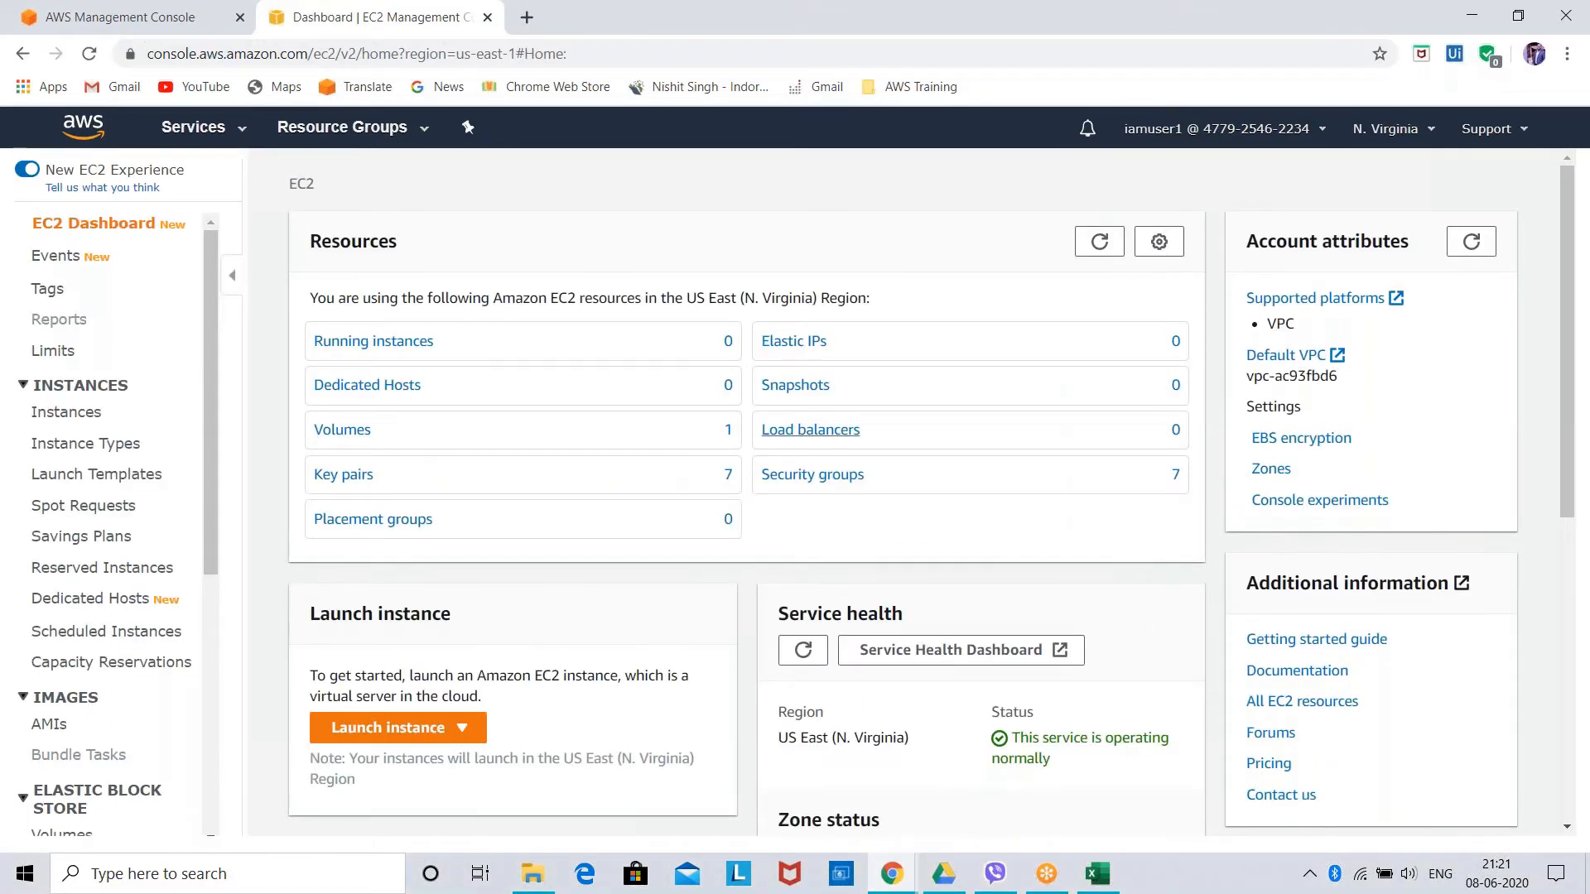
pyautogui.click(236, 129)
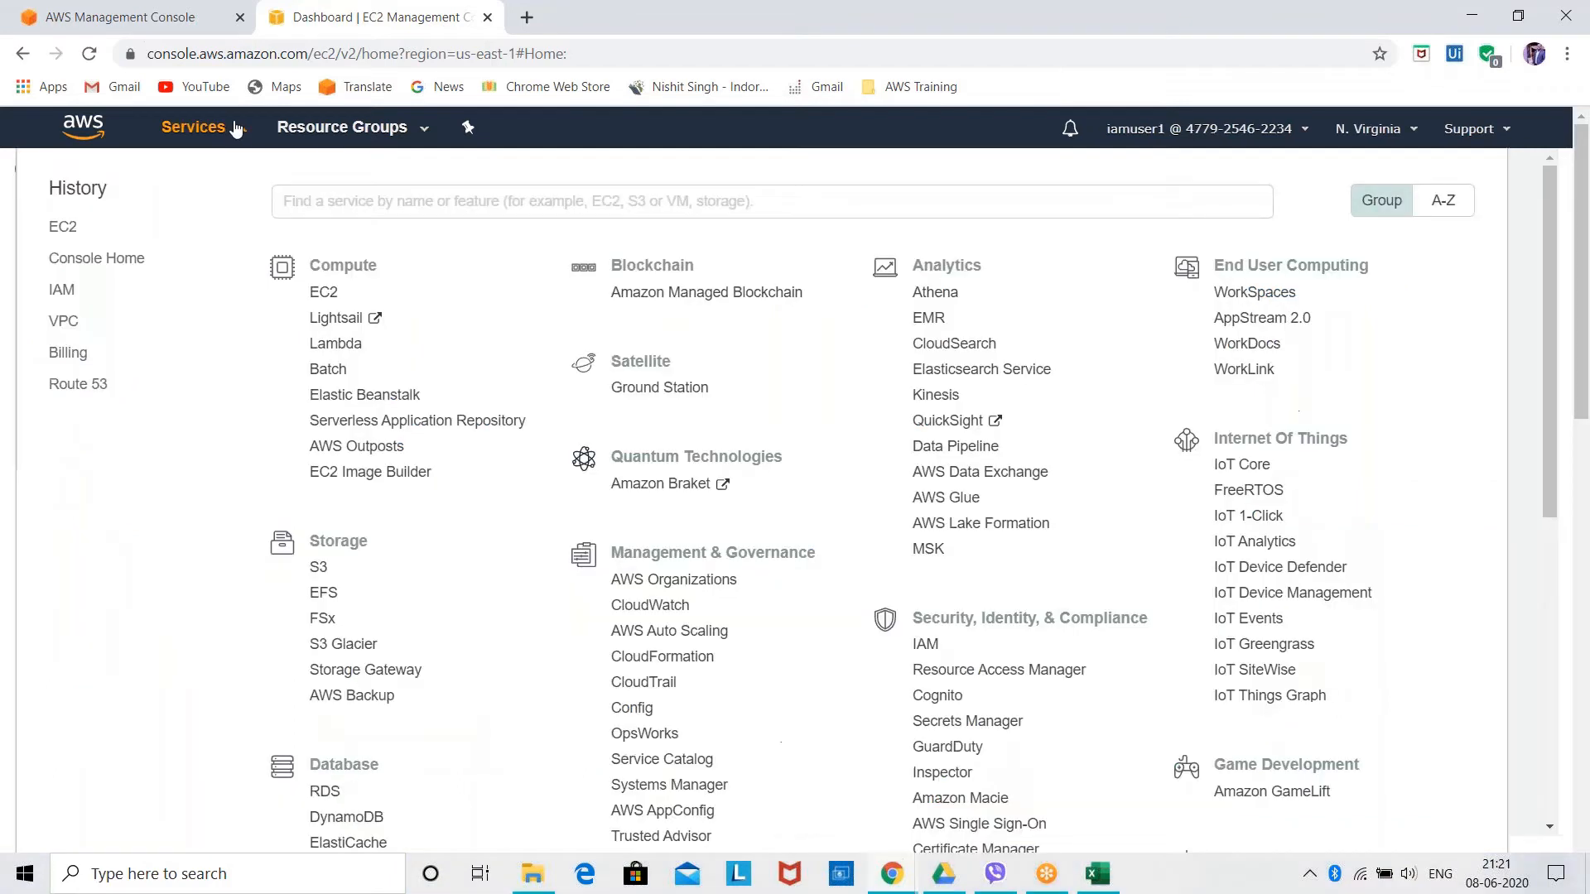
pyautogui.click(64, 321)
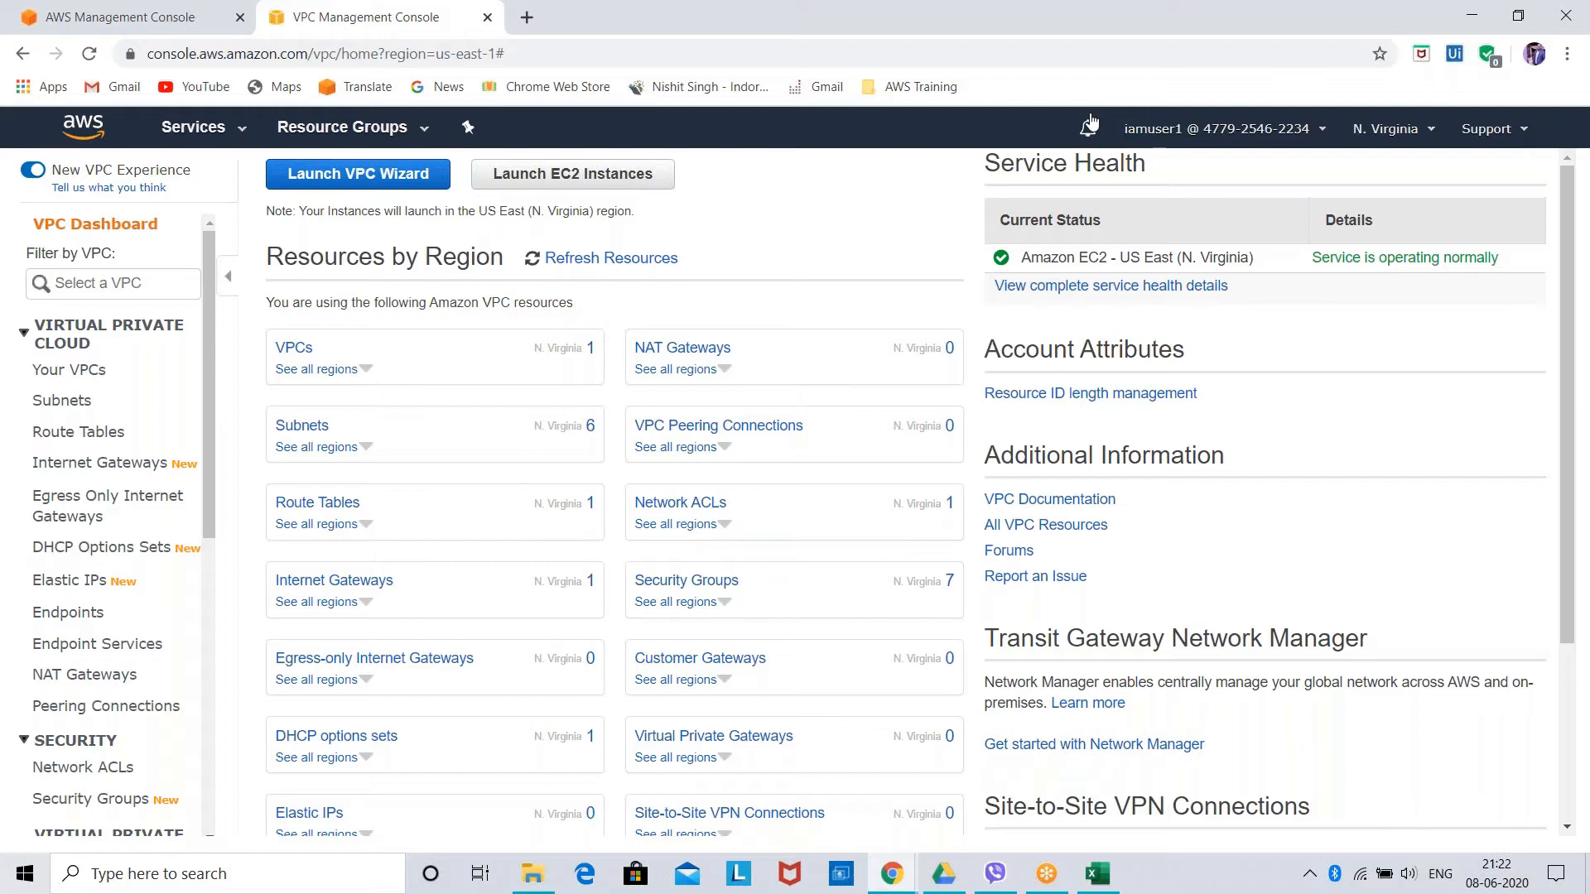
pyautogui.click(1195, 18)
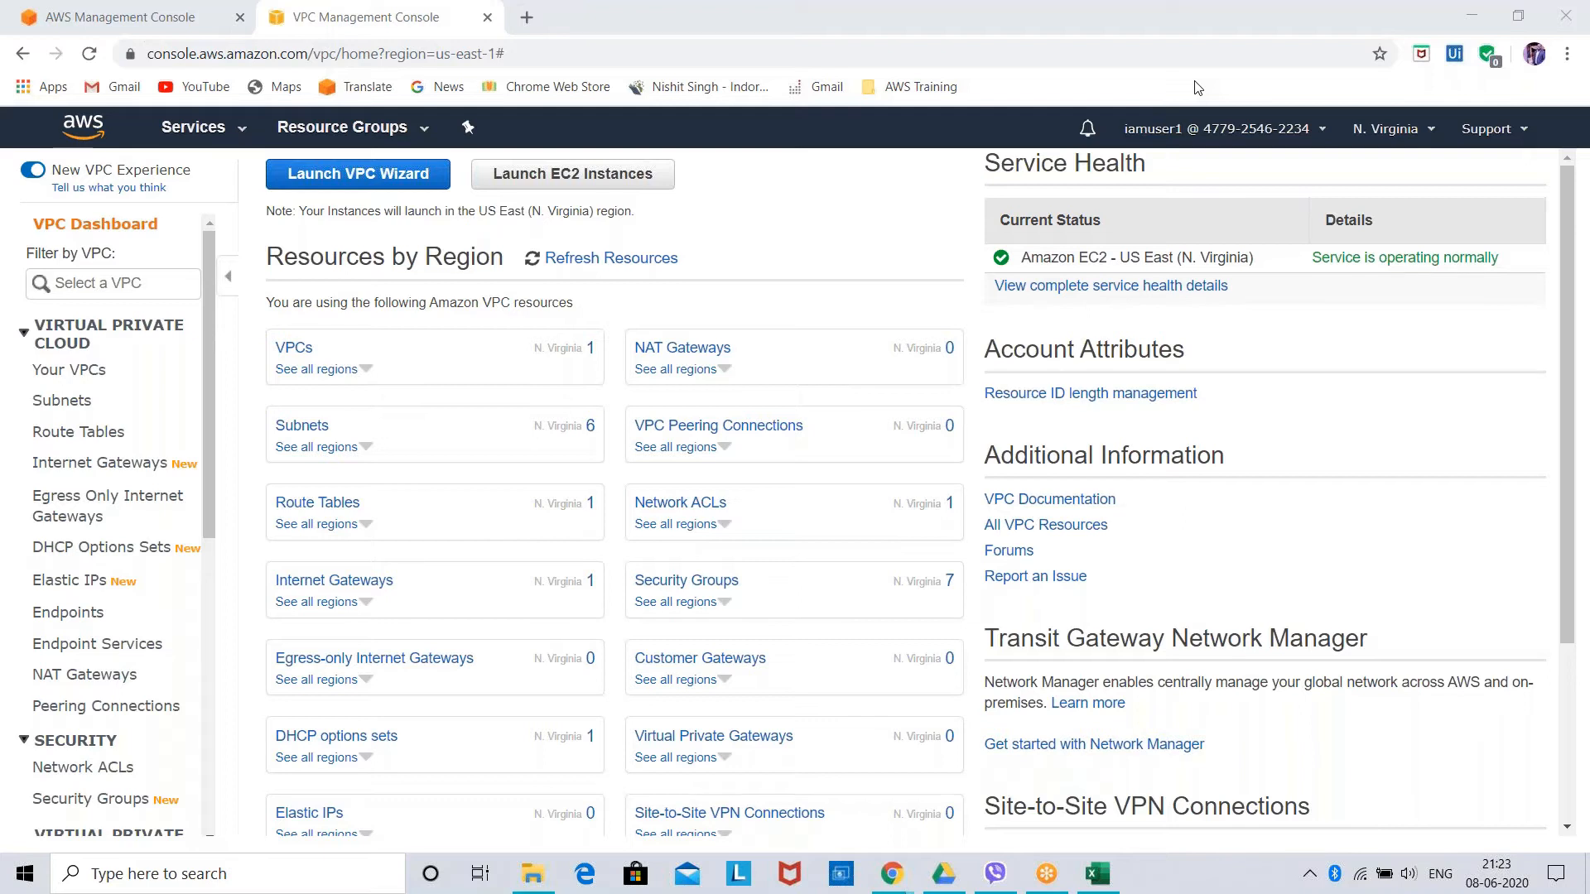
# - Sign iamuser1 out of the AWS console and close the separate browser window's tabs
pyautogui.click(1201, 141)
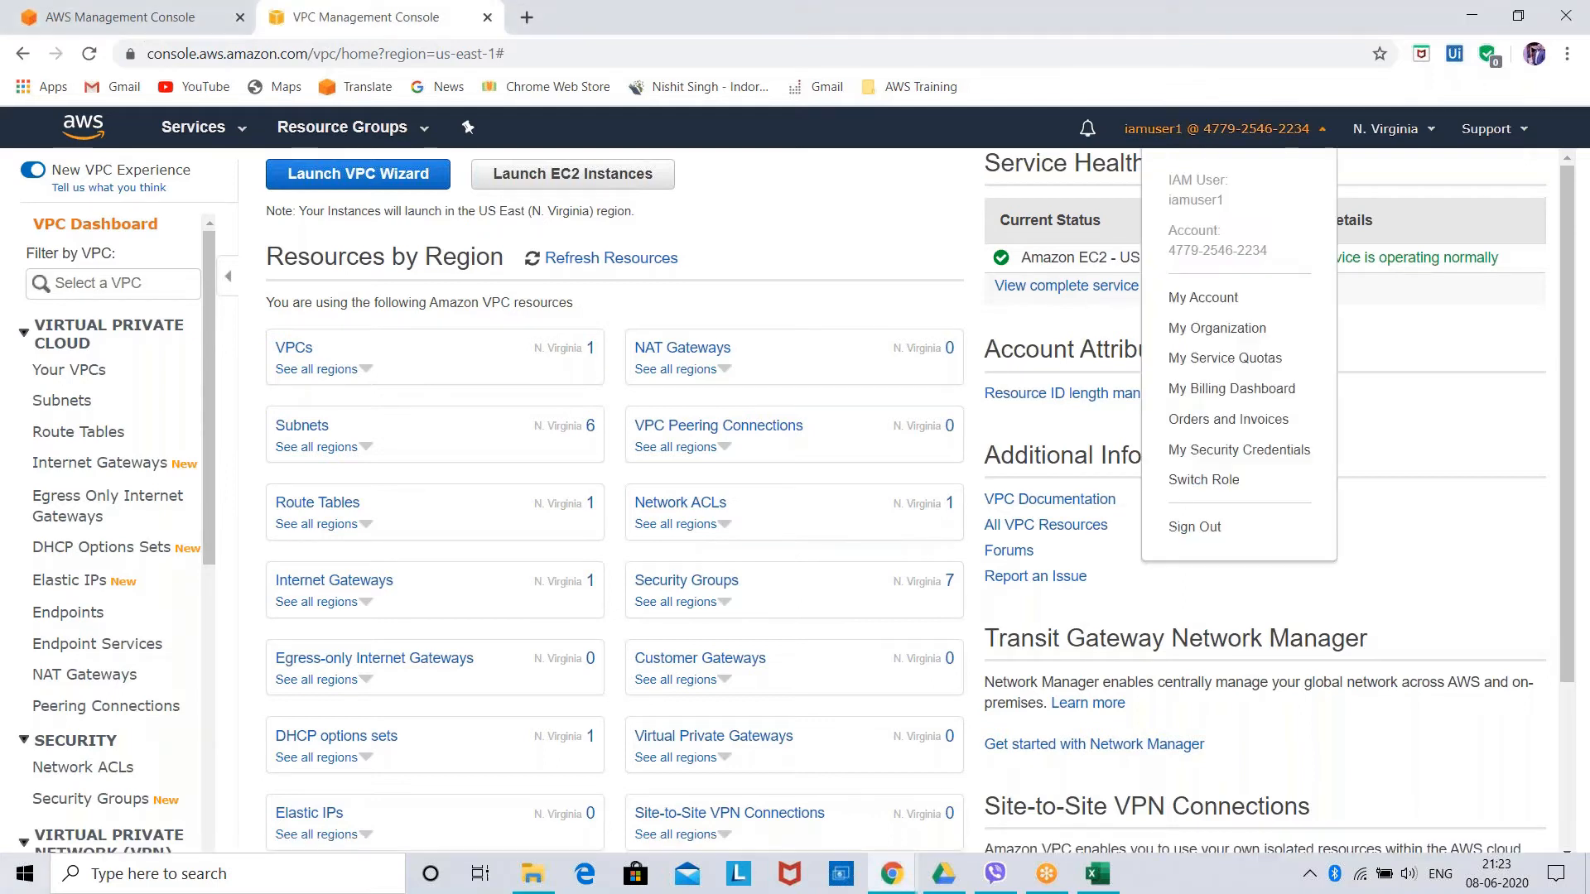
pyautogui.click(1211, 531)
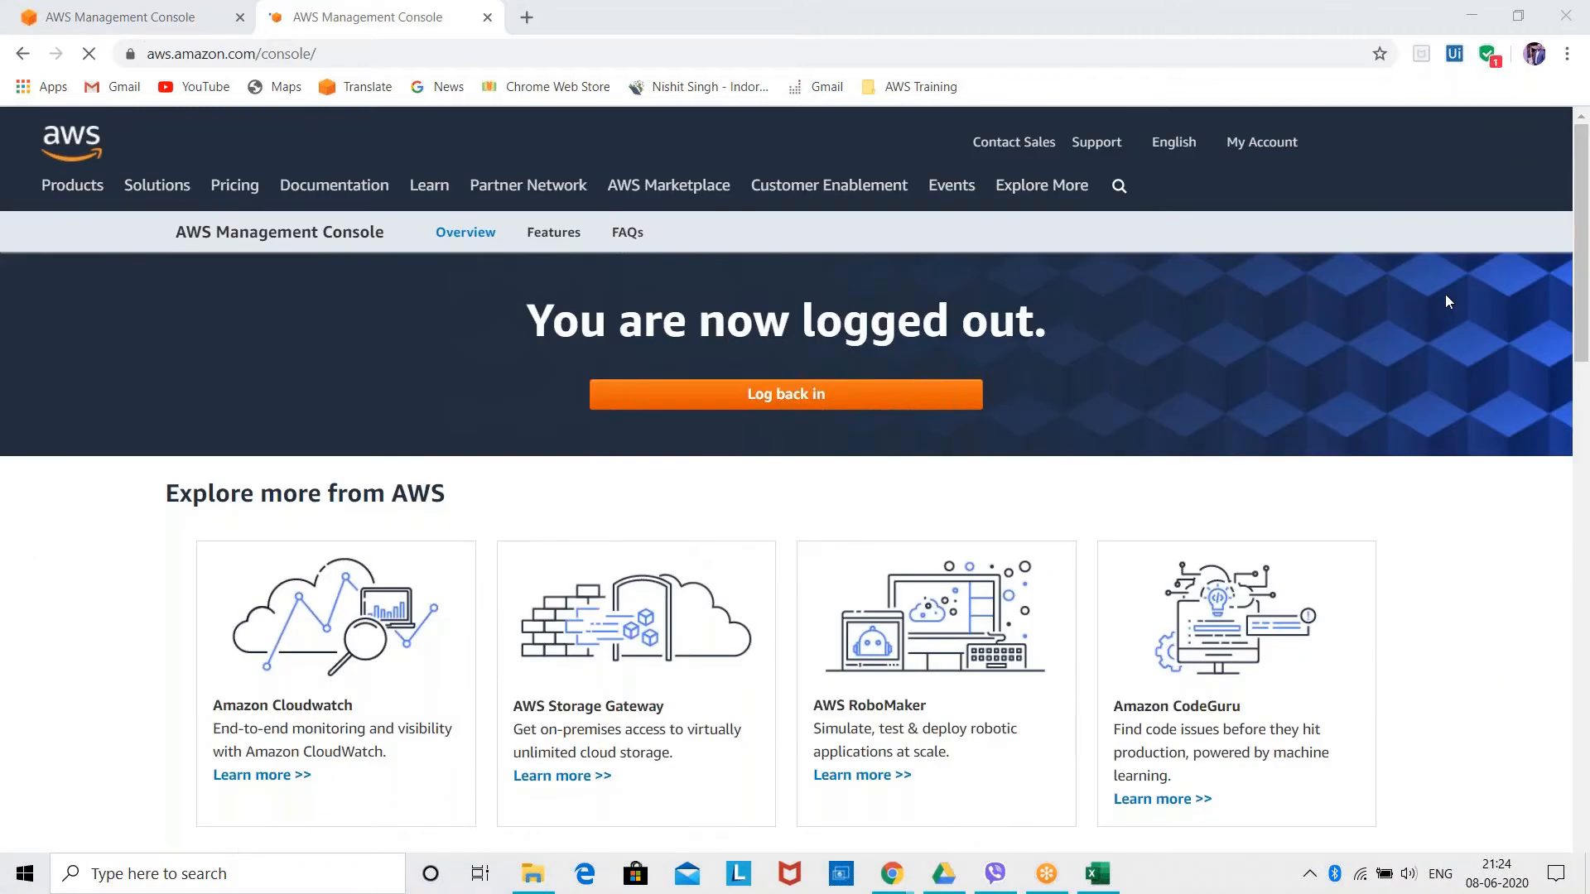
pyautogui.click(241, 17)
pyautogui.click(241, 16)
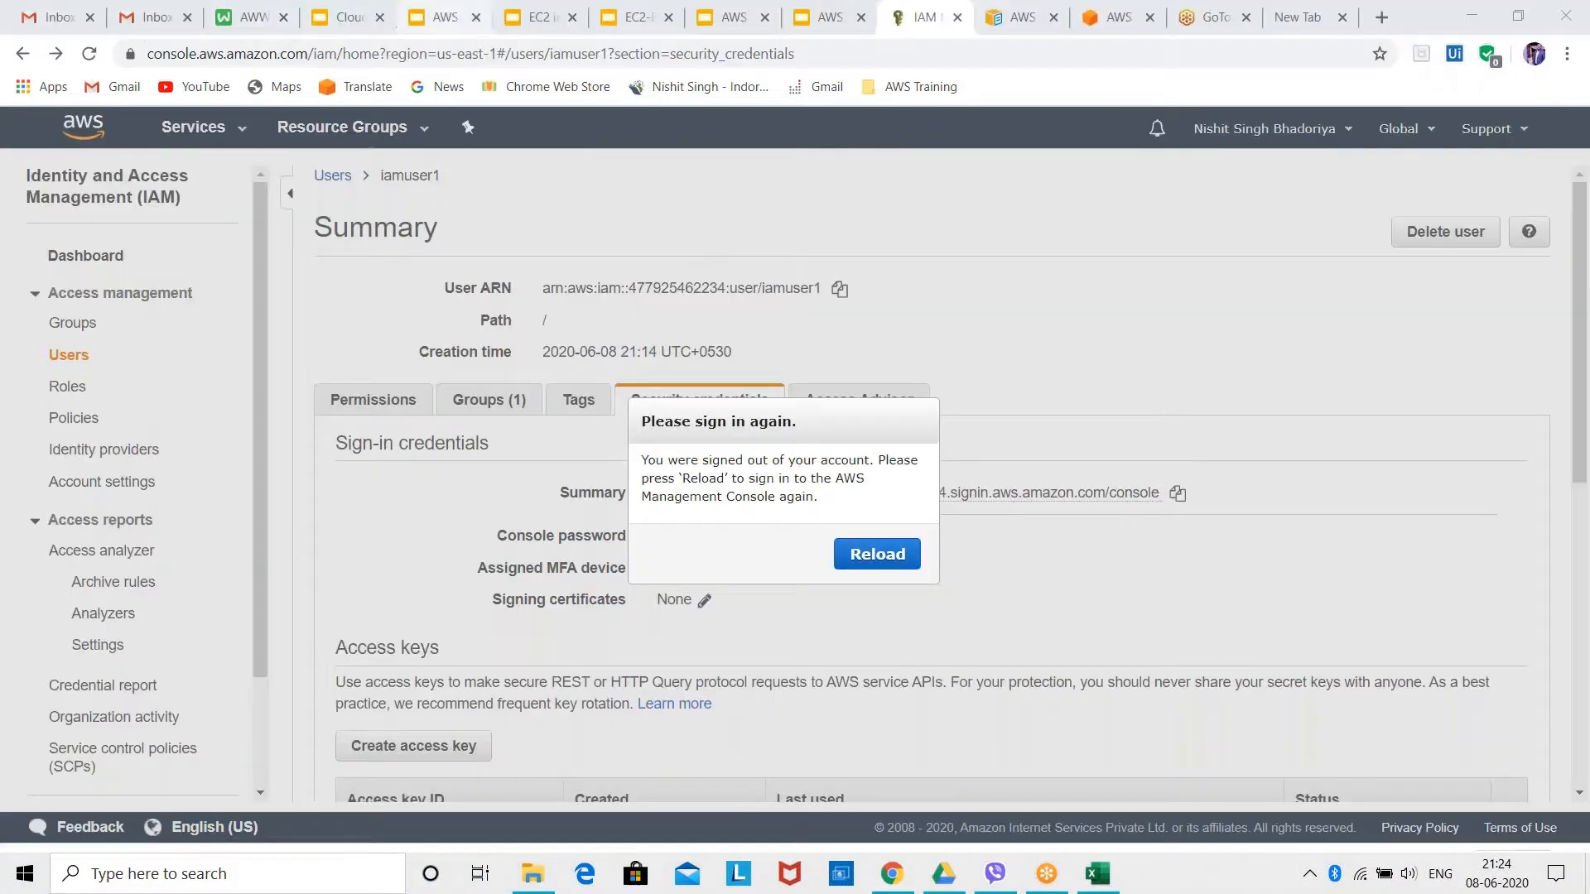
# - Reload the expired IAM session and choose root user sign-in with the root account's e-mail address
pyautogui.click(873, 556)
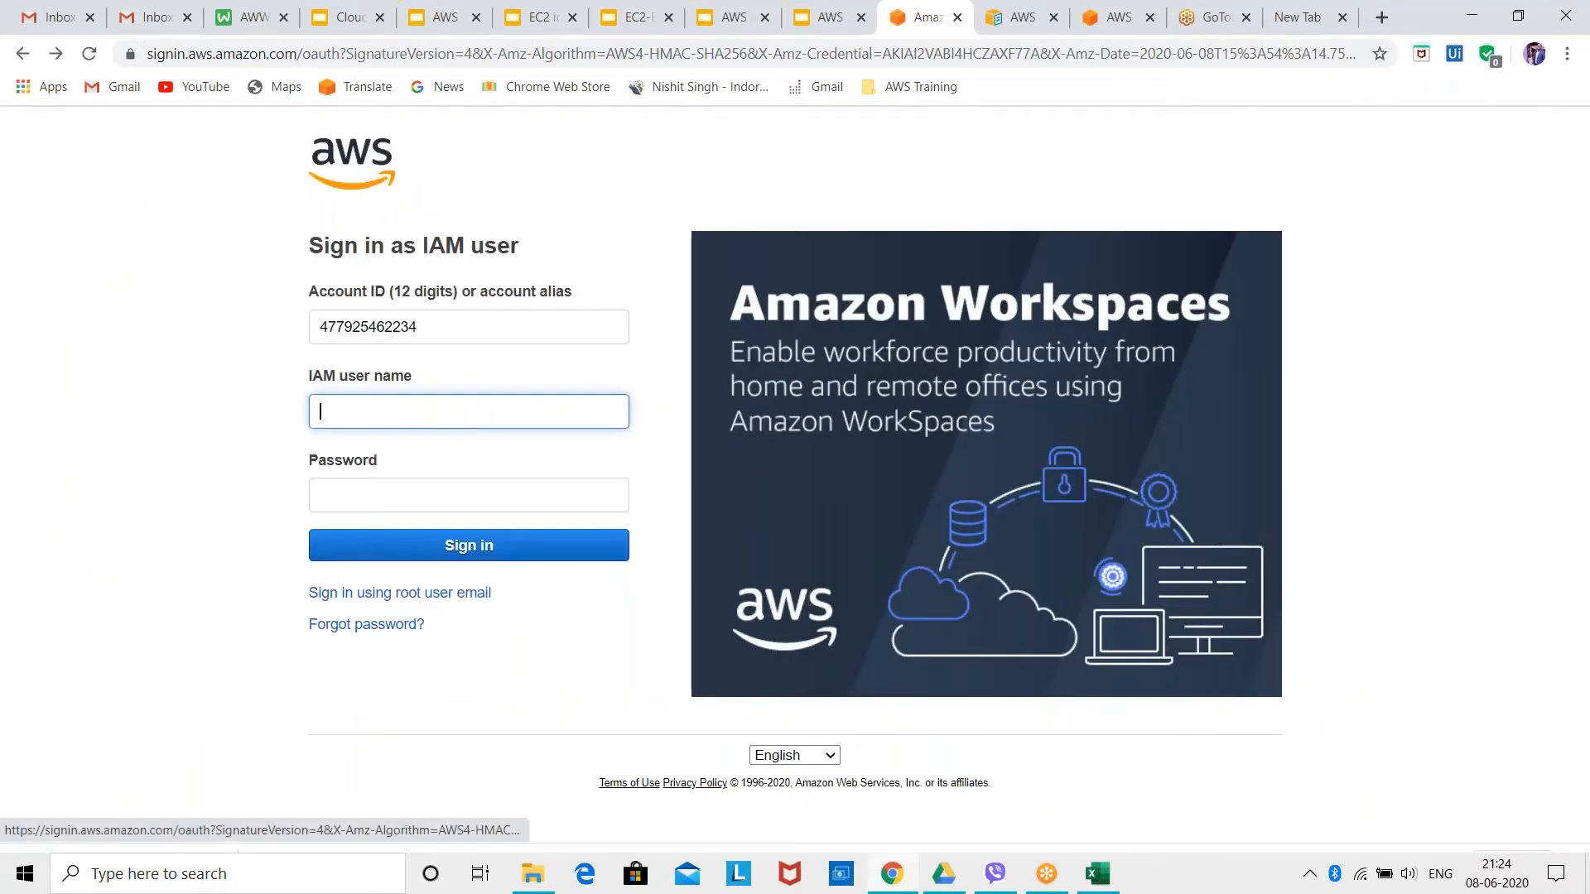
pyautogui.click(408, 603)
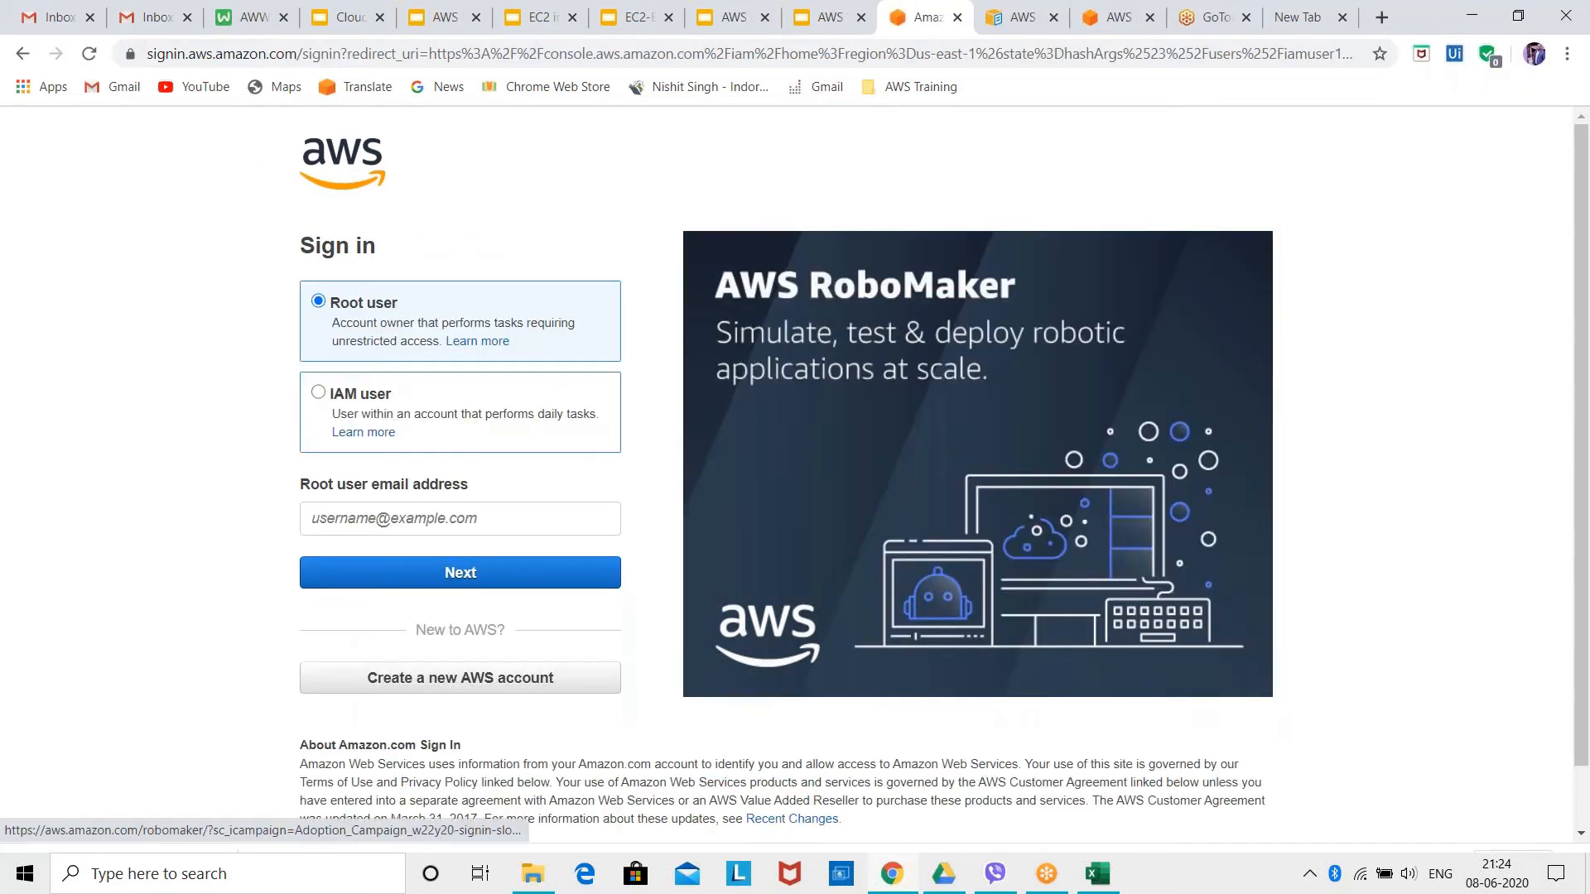
pyautogui.click(470, 514)
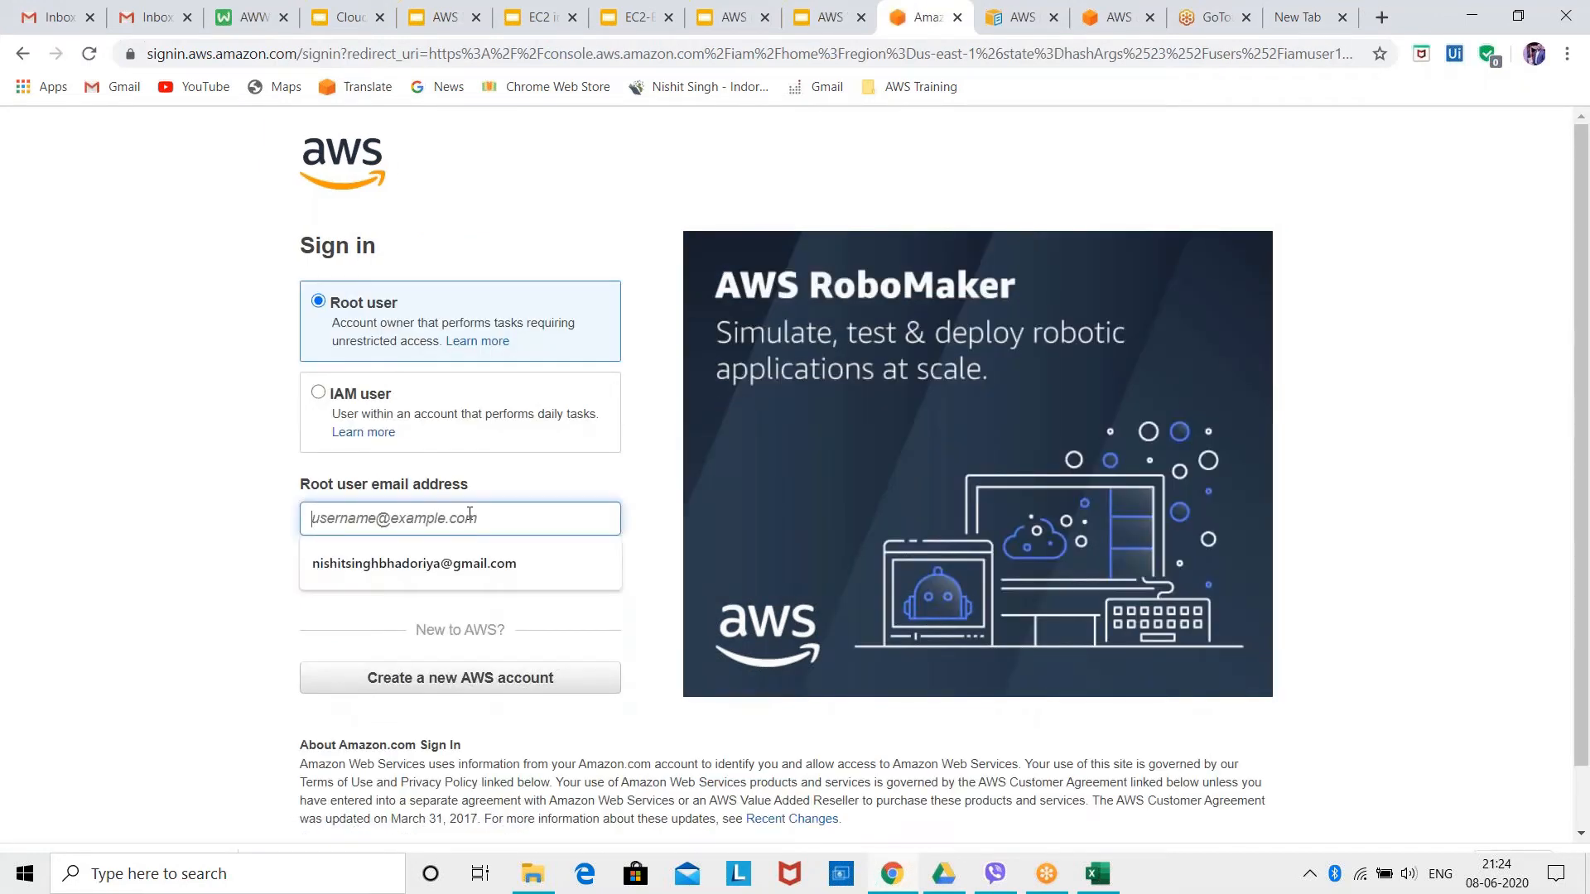
pyautogui.click(468, 562)
pyautogui.click(442, 573)
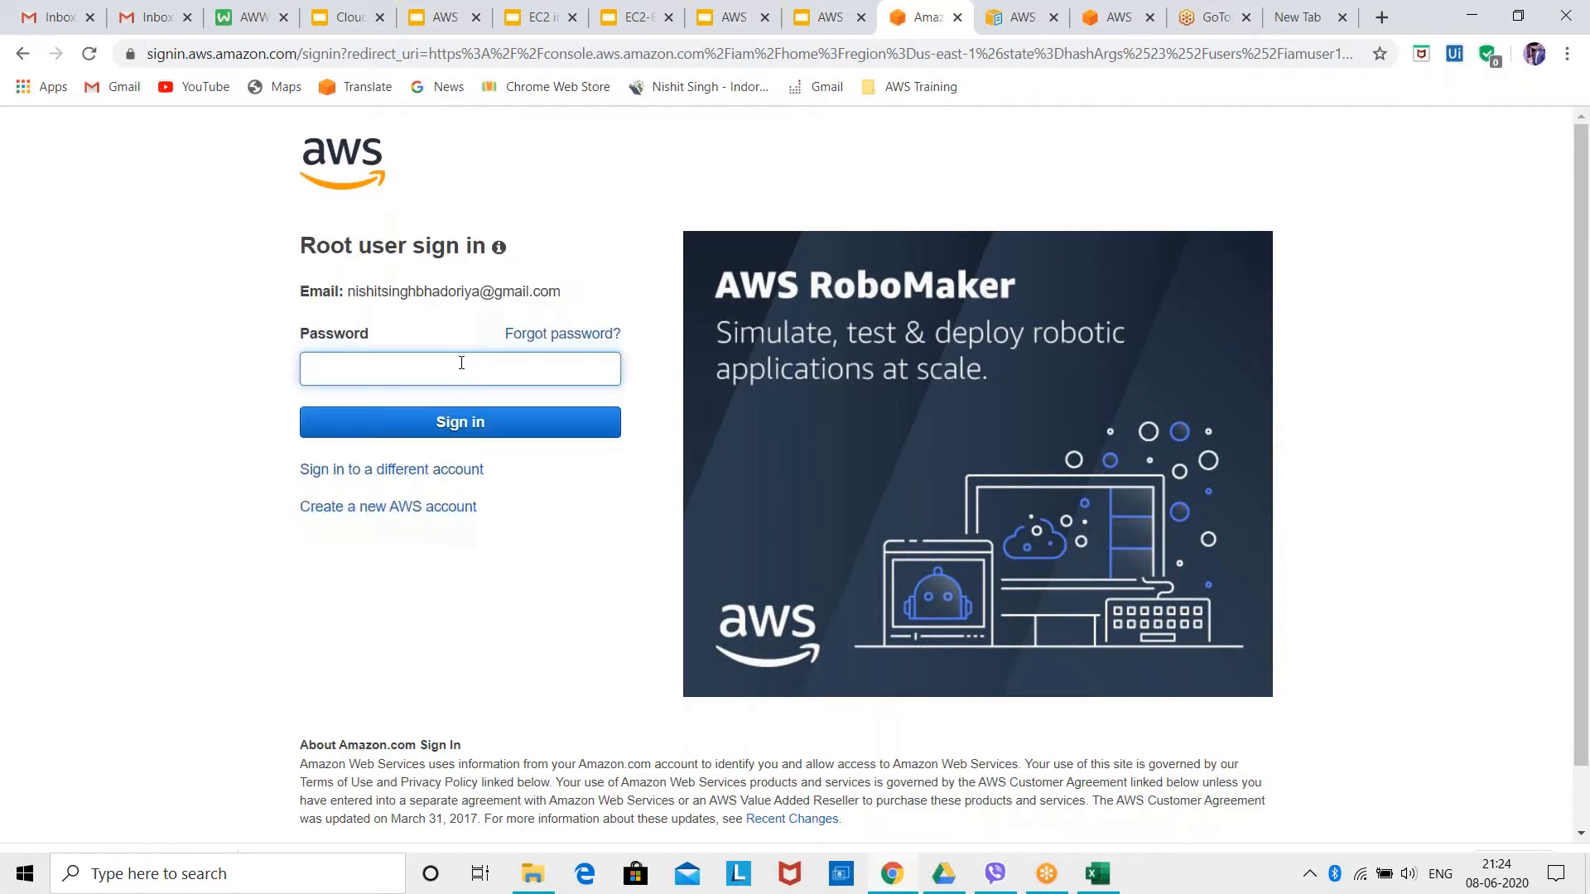
# - Enter the root account password and the MFA code to sign back in to the console
pyautogui.press('Return')
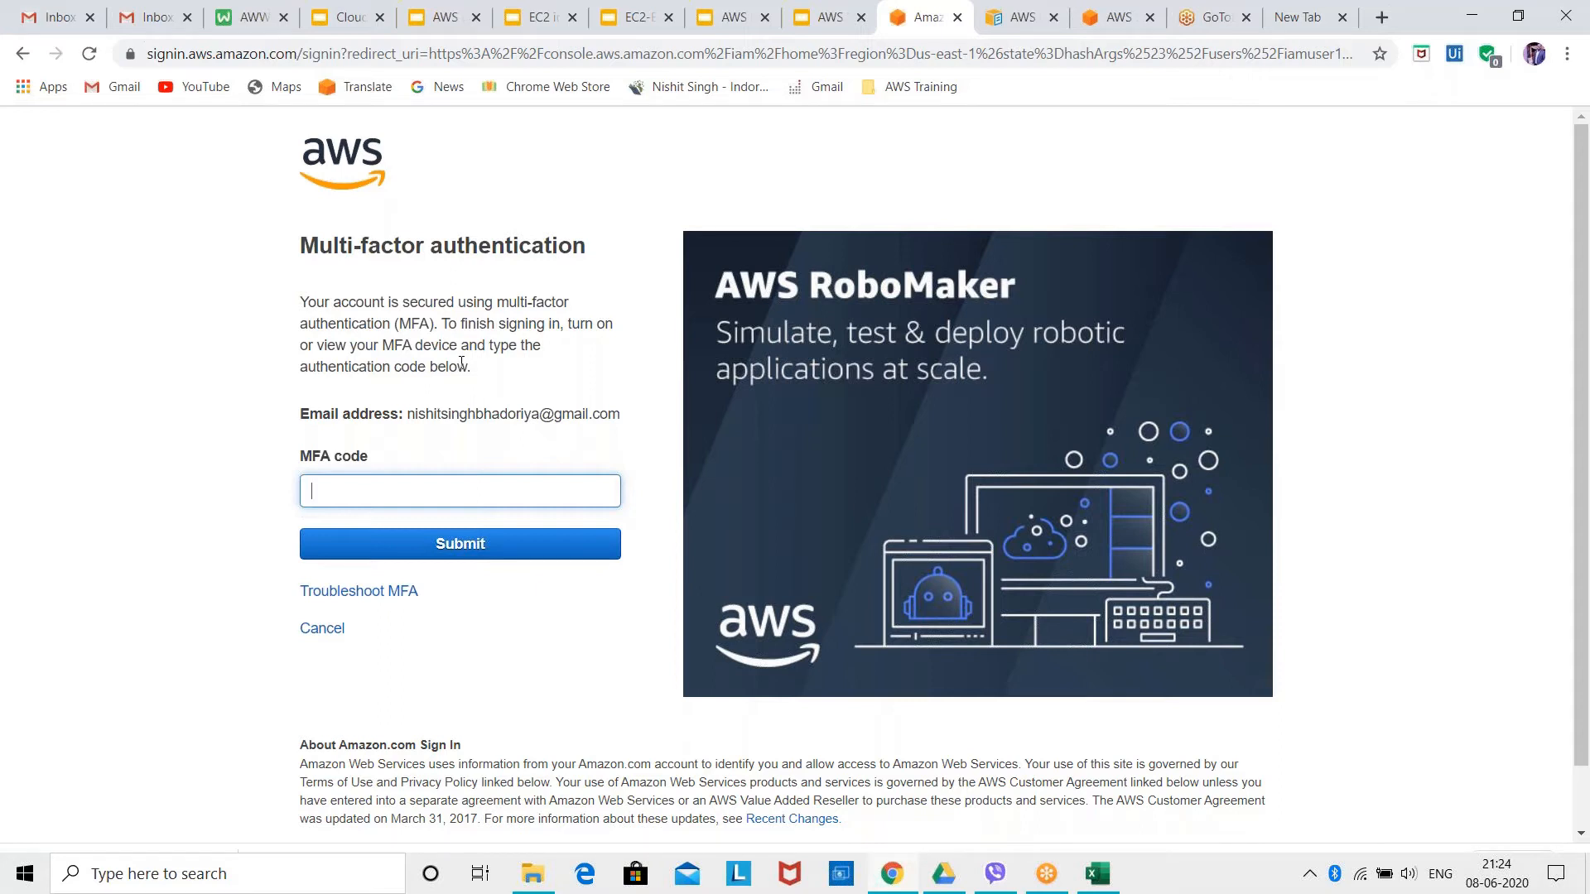
pyautogui.press('Return')
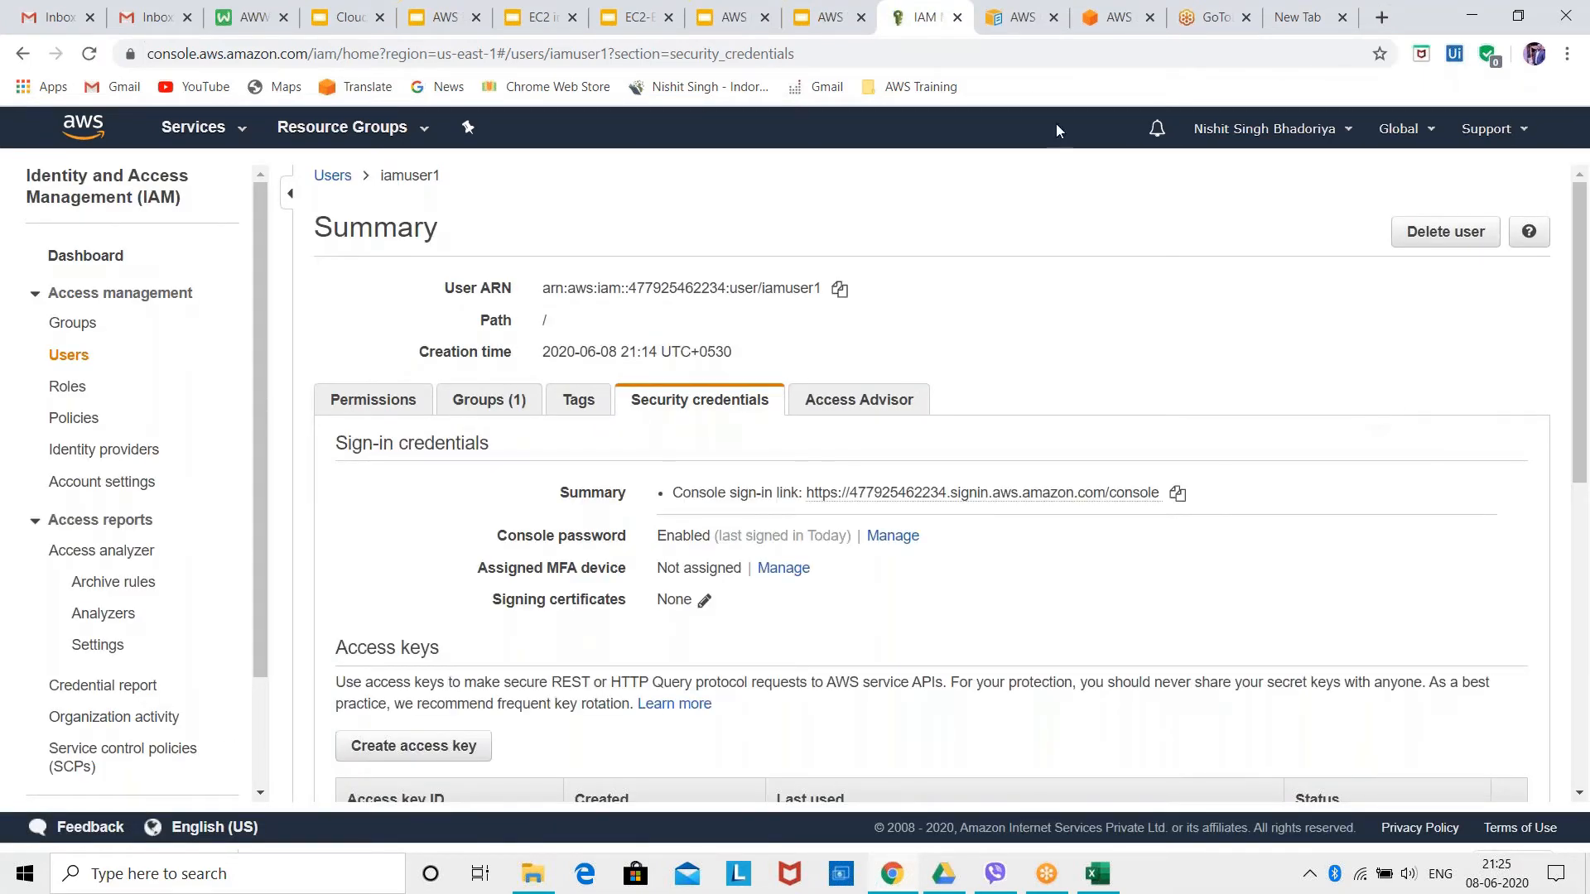
# - Review the IAM users list and reopen the details of iamuser1
pyautogui.click(333, 176)
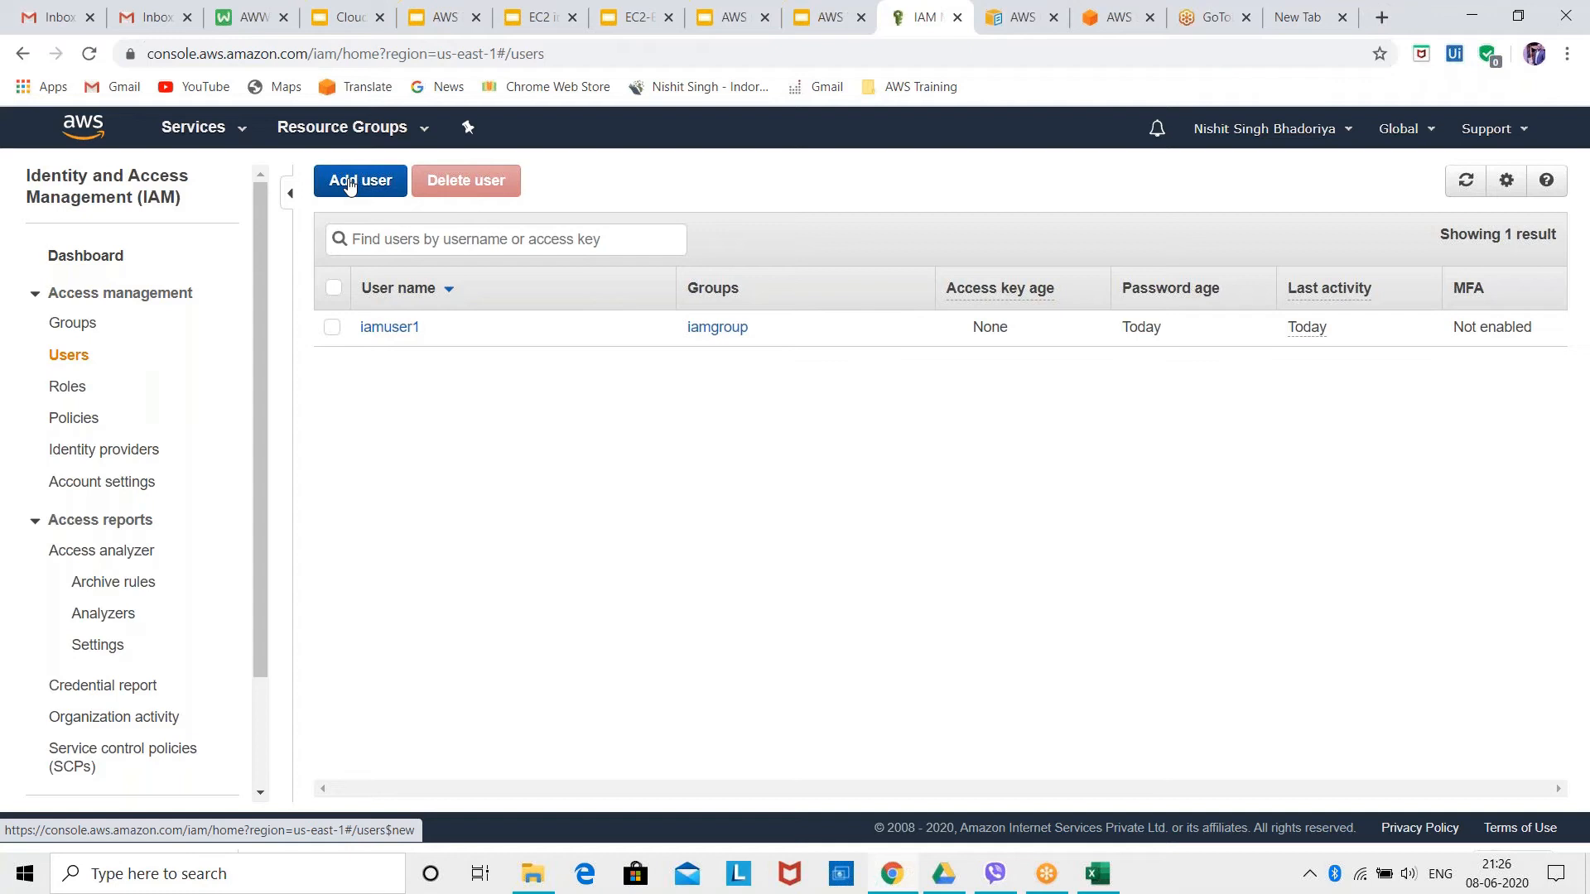
pyautogui.click(349, 185)
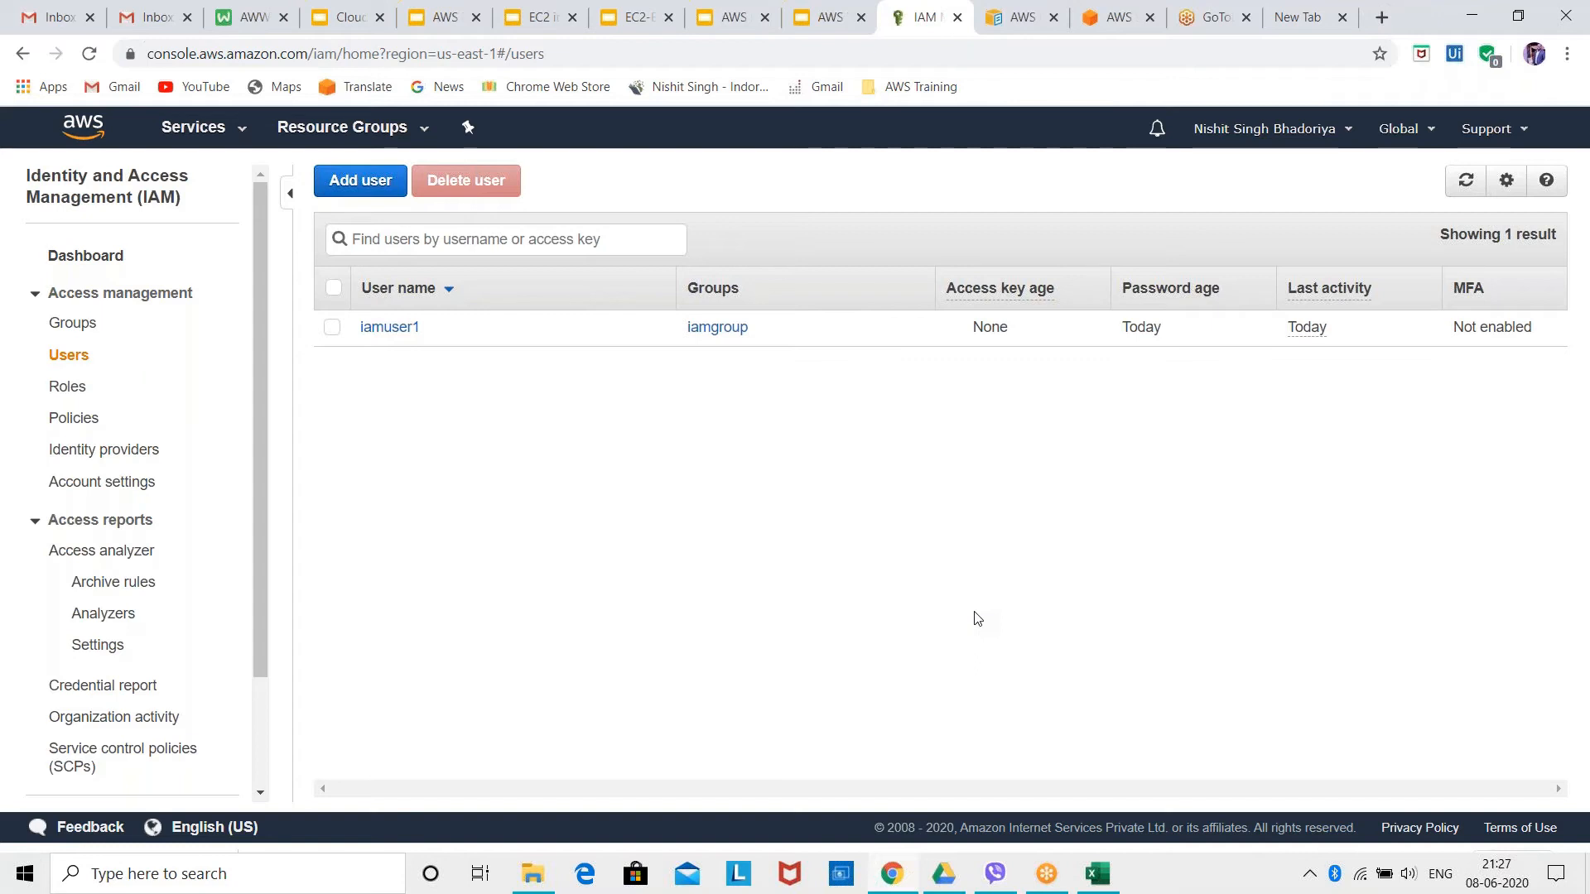
pyautogui.click(367, 331)
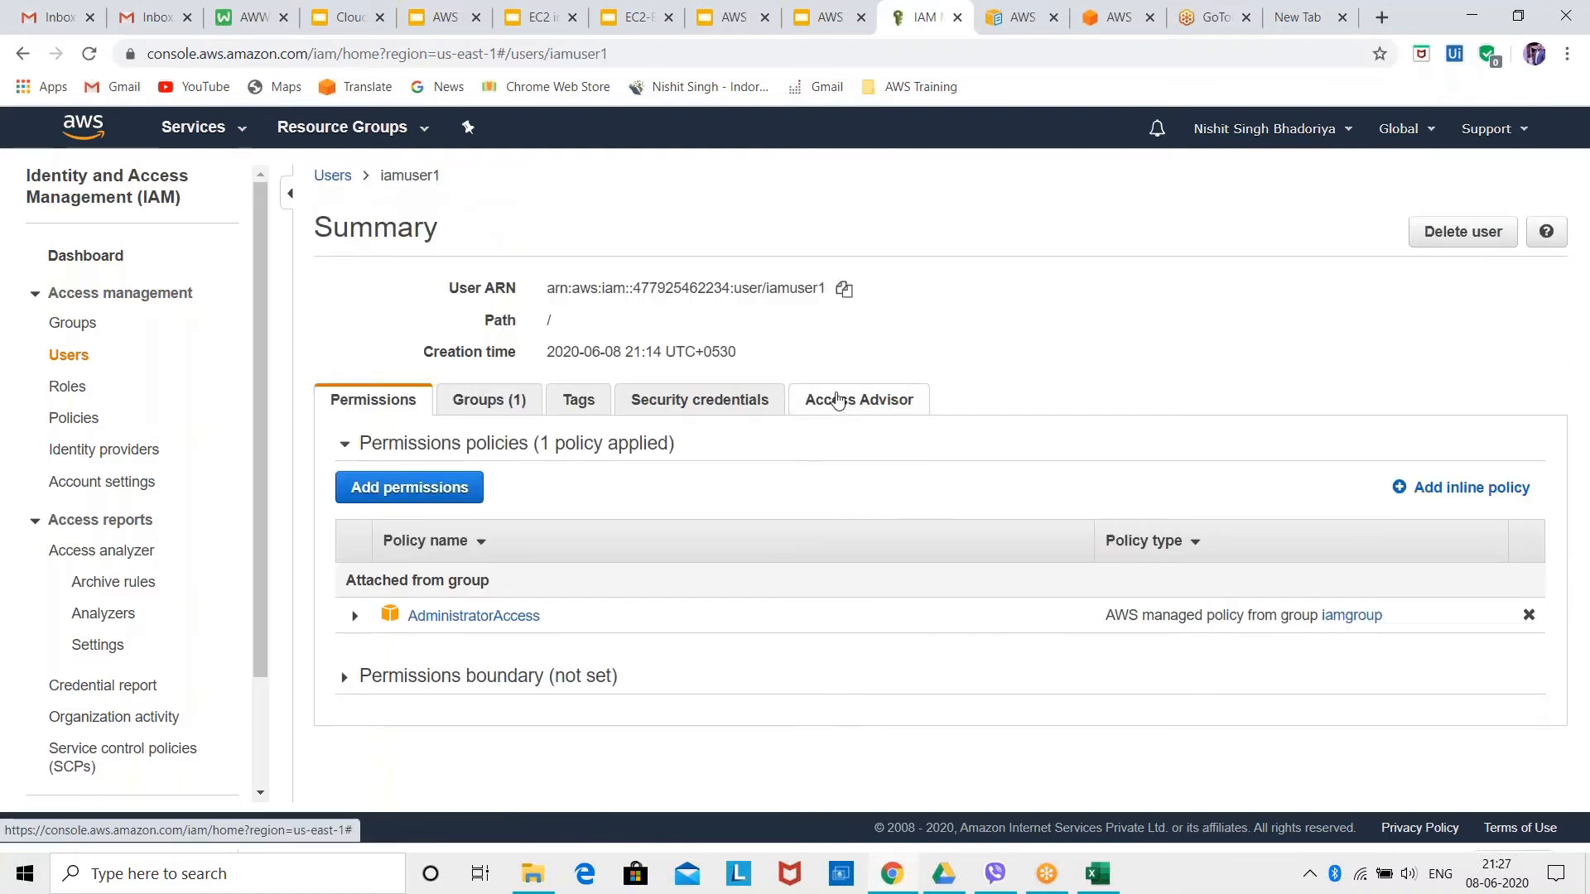
# - Browse several pages of allowed services and their last access in Access Advisor for iamuser1, returning to page 1
pyautogui.click(838, 401)
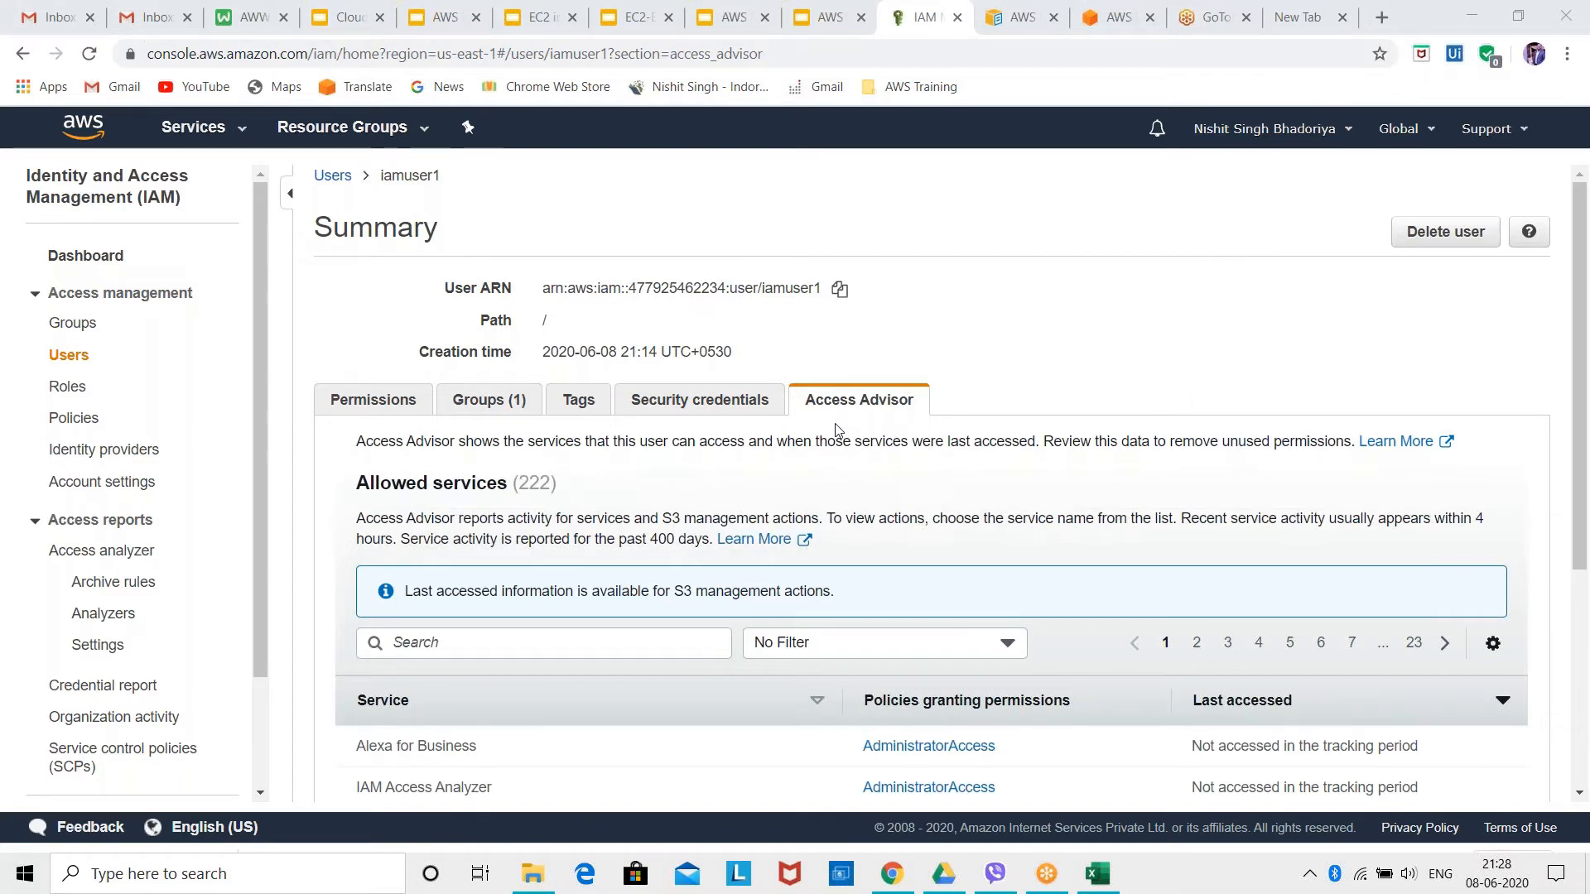
pyautogui.scroll(-4, 1291, 513)
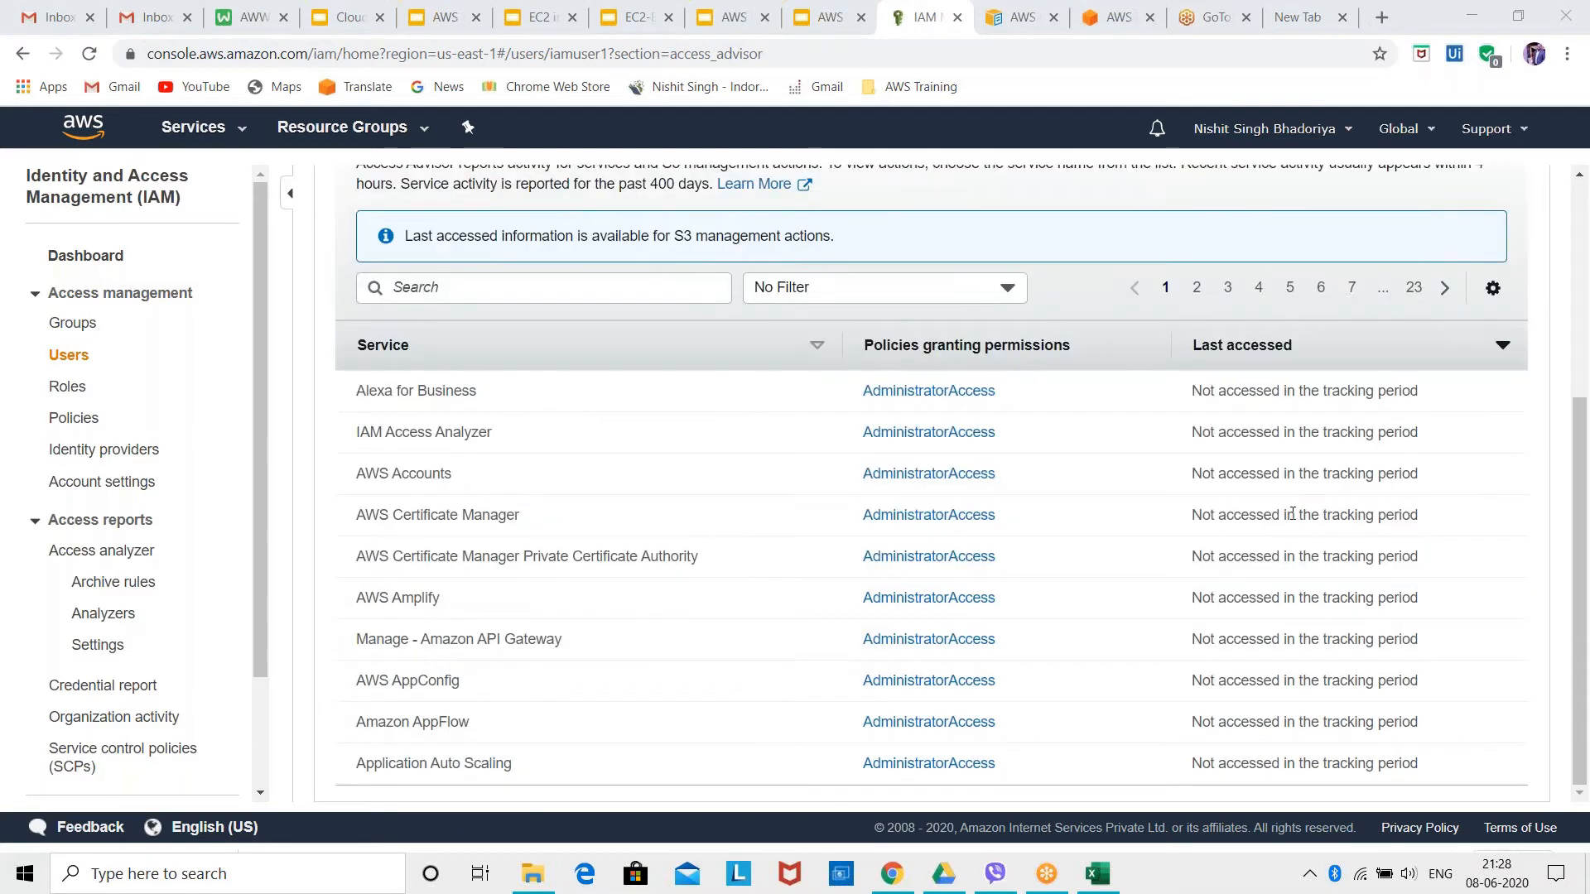
pyautogui.click(1199, 287)
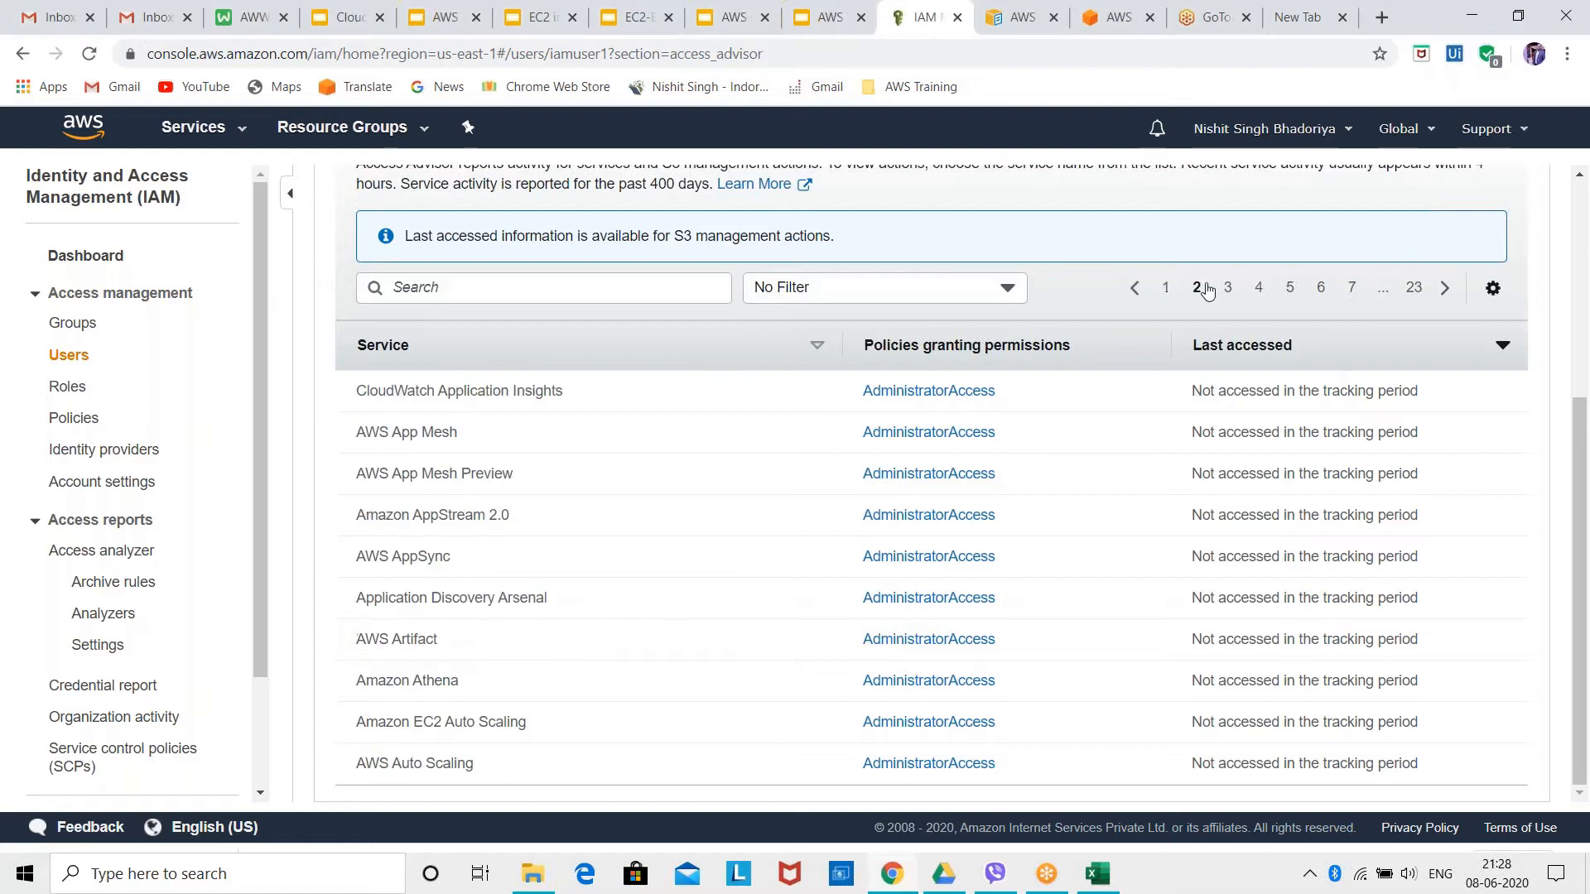
pyautogui.click(1227, 288)
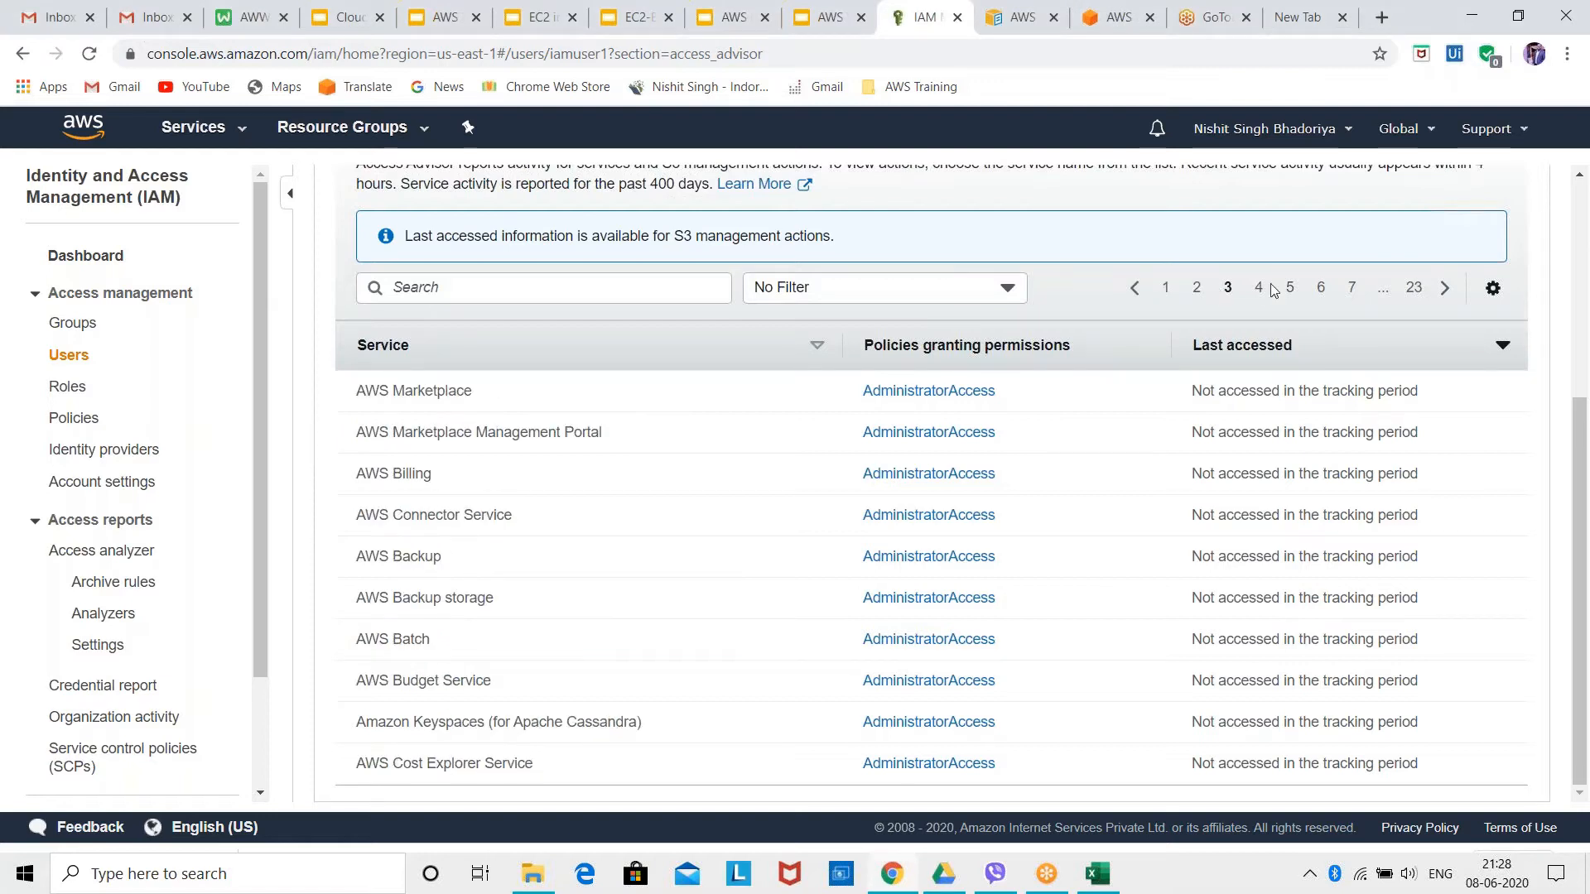
pyautogui.click(1258, 288)
pyautogui.click(1290, 288)
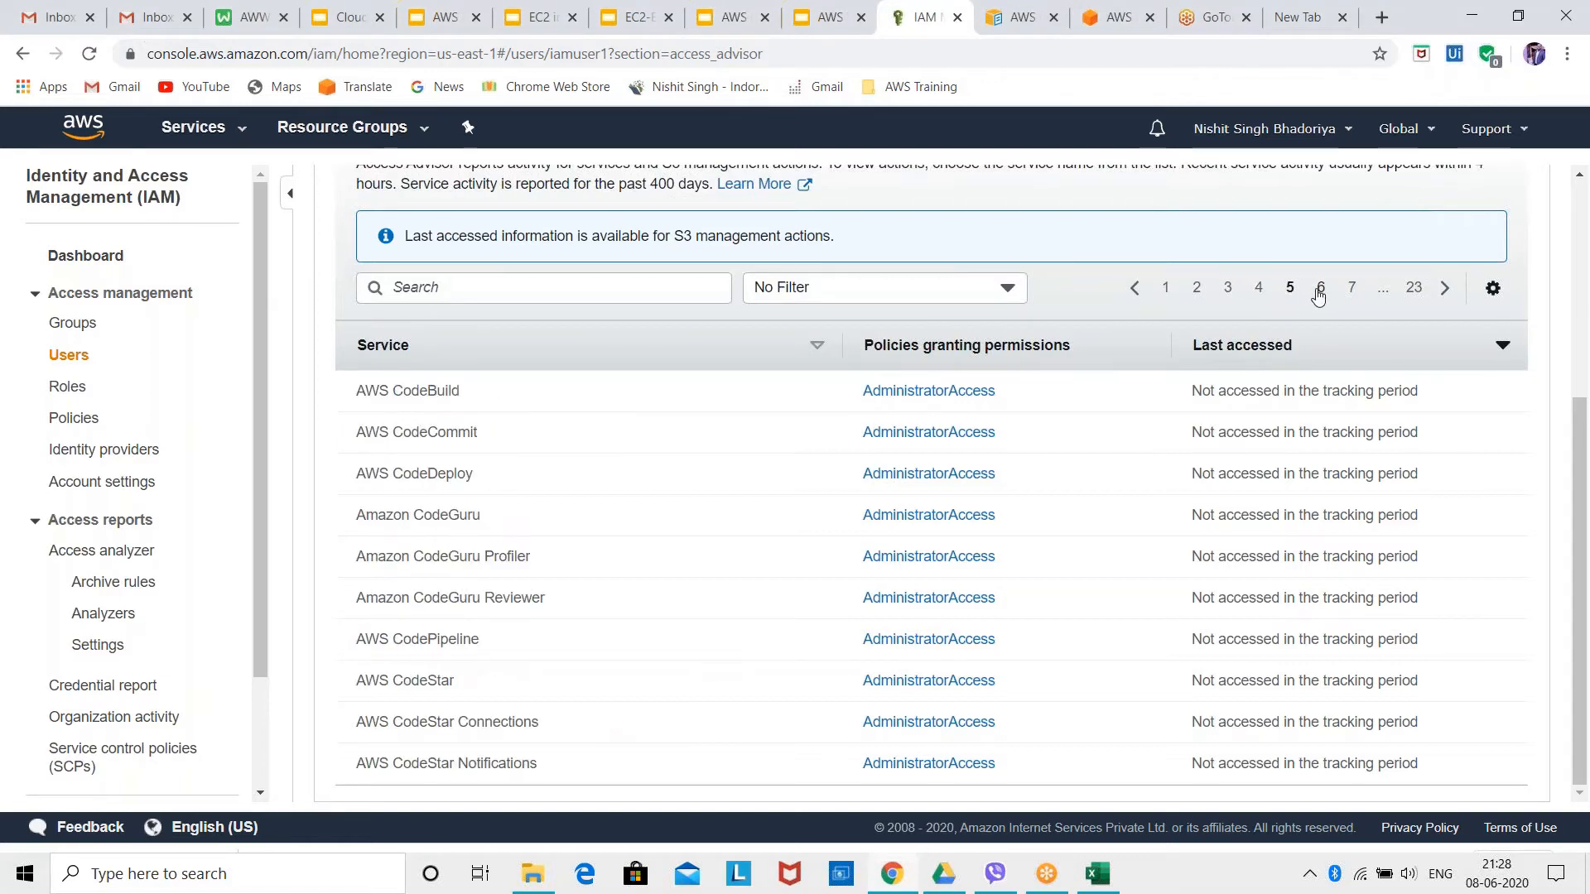
pyautogui.click(1320, 289)
pyautogui.click(1350, 289)
pyautogui.click(1322, 289)
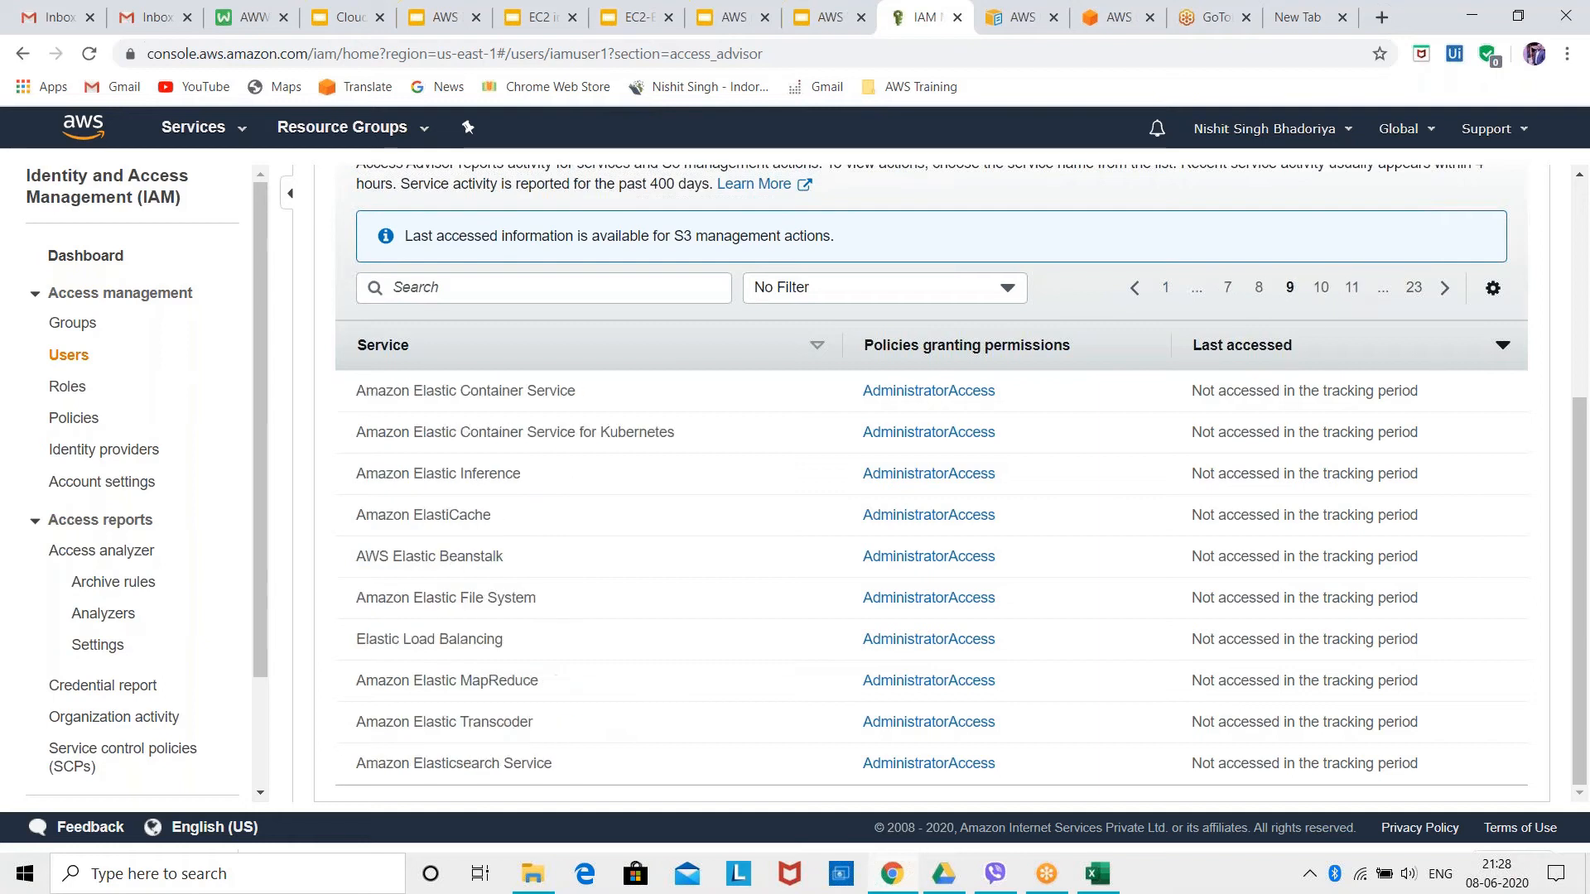
pyautogui.click(1168, 289)
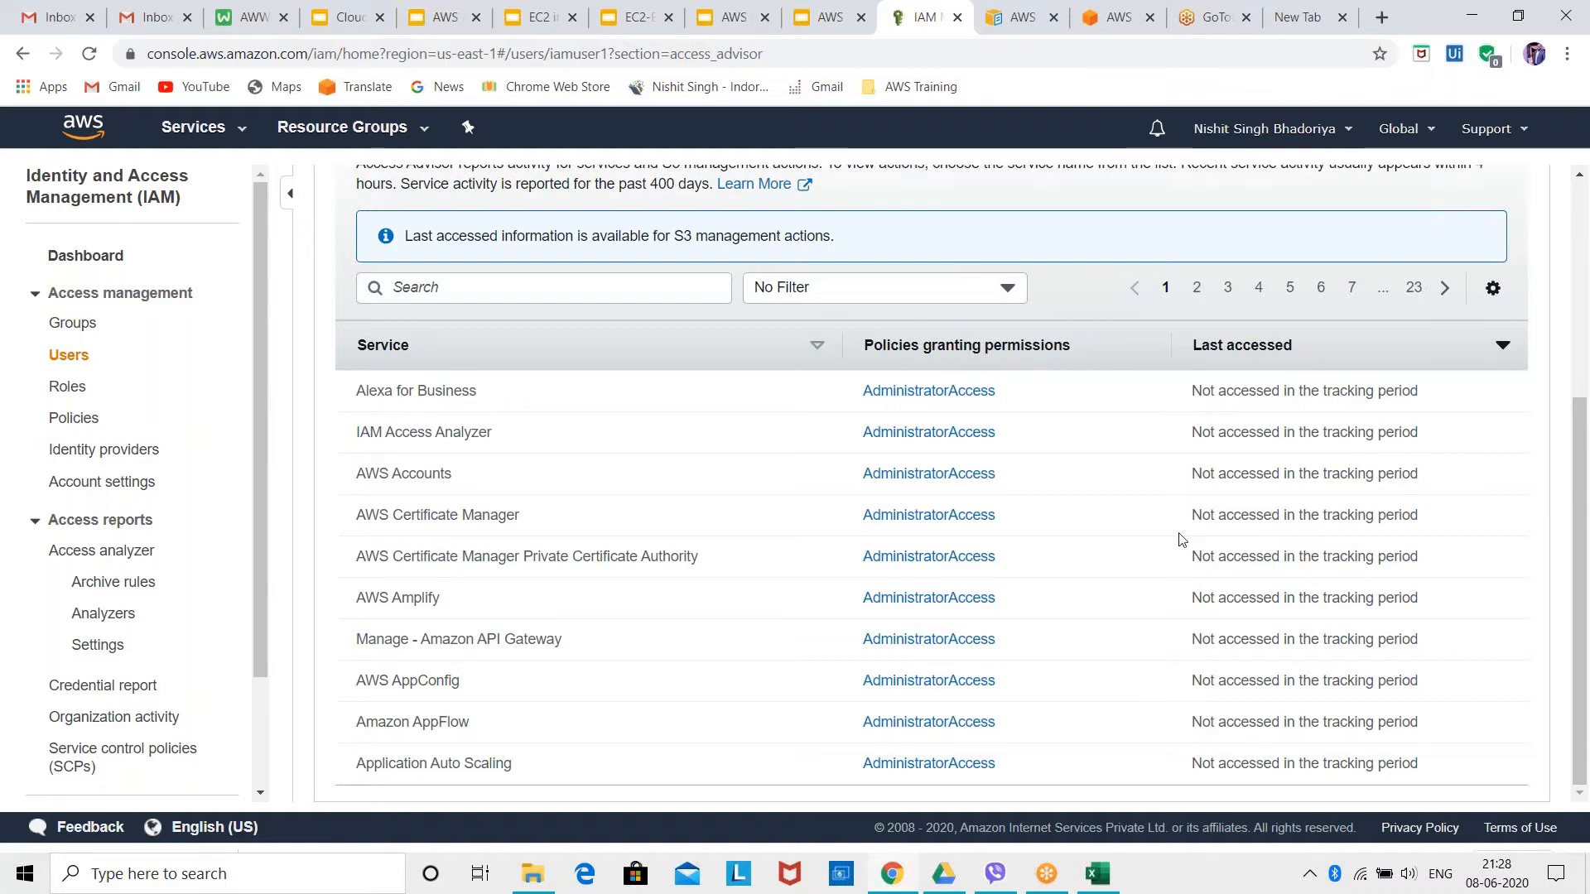
# - Examine the spend summary and free tier usage on the account's Billing & Cost Management Dashboard
pyautogui.click(1275, 141)
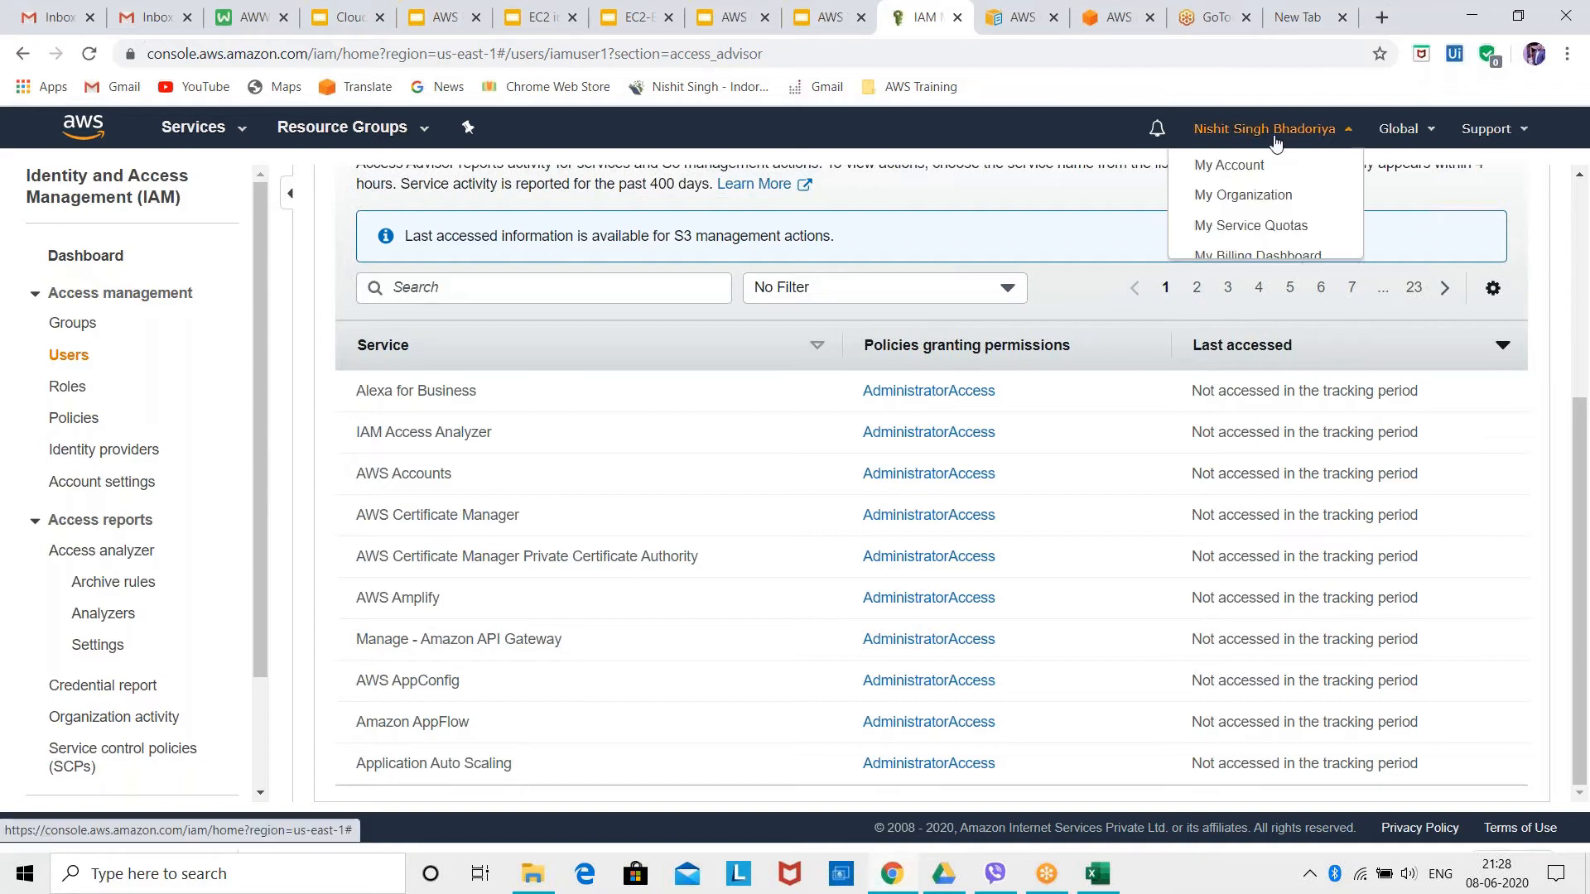
pyautogui.click(1259, 256)
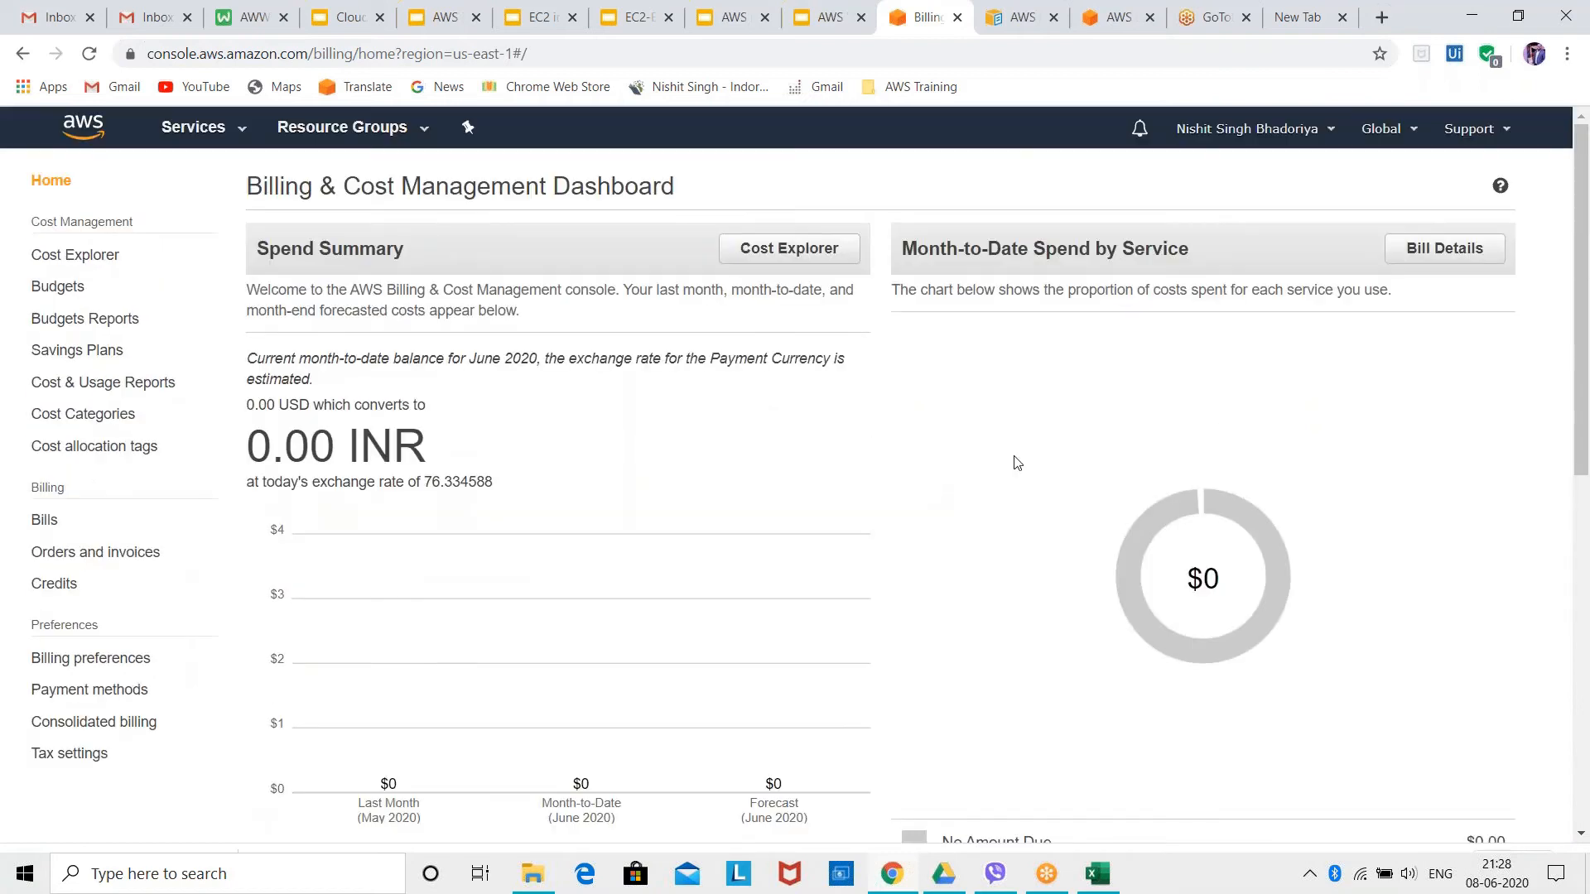
pyautogui.scroll(-6, 1002, 489)
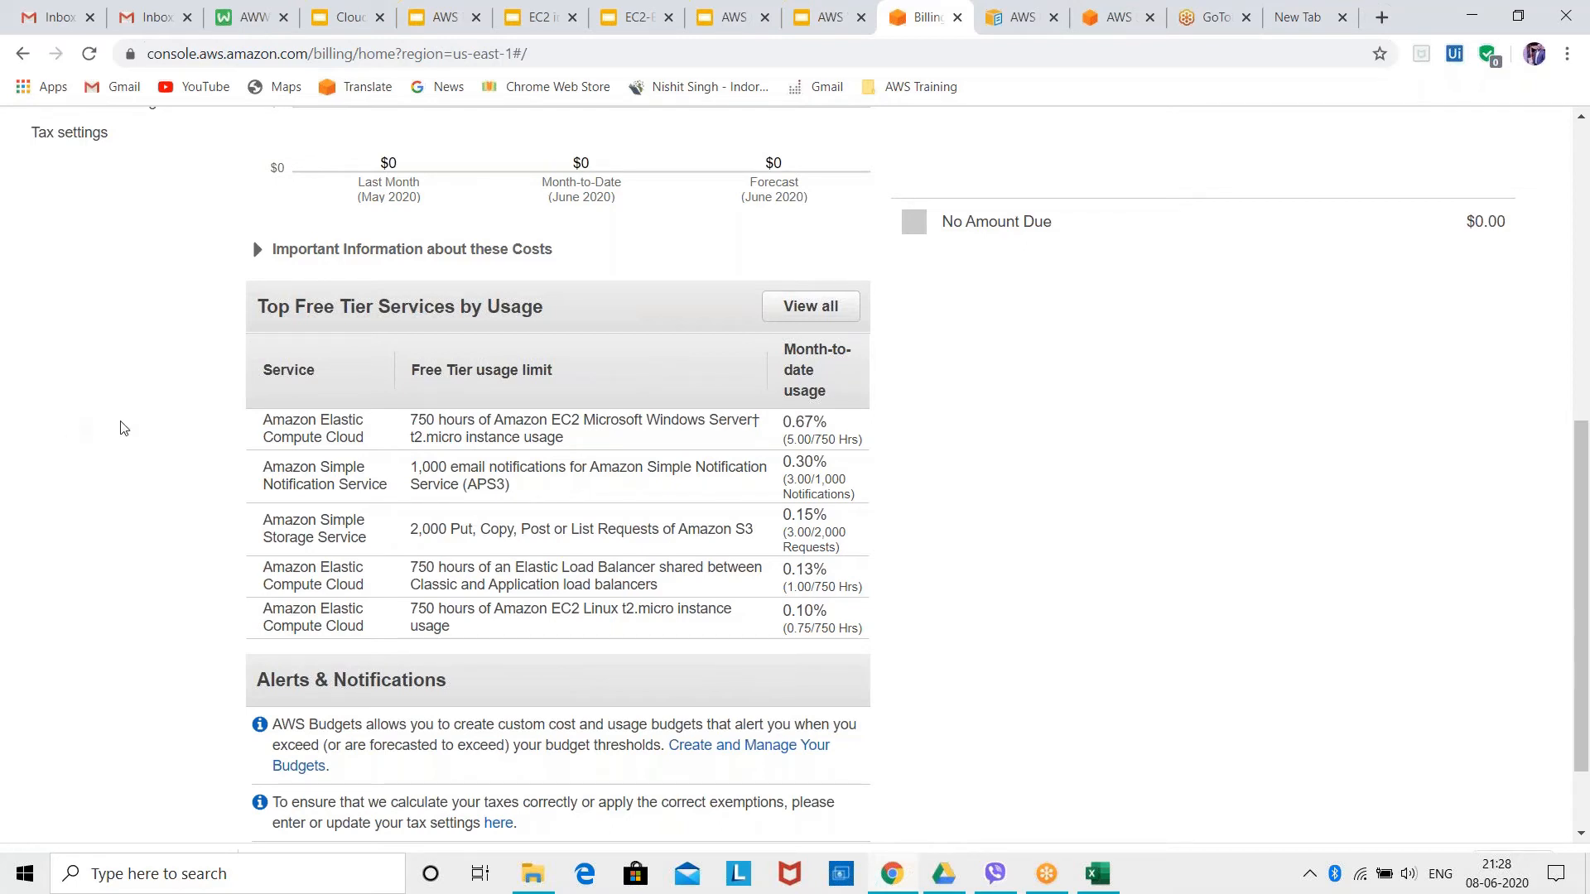
pyautogui.scroll(8, 870, 546)
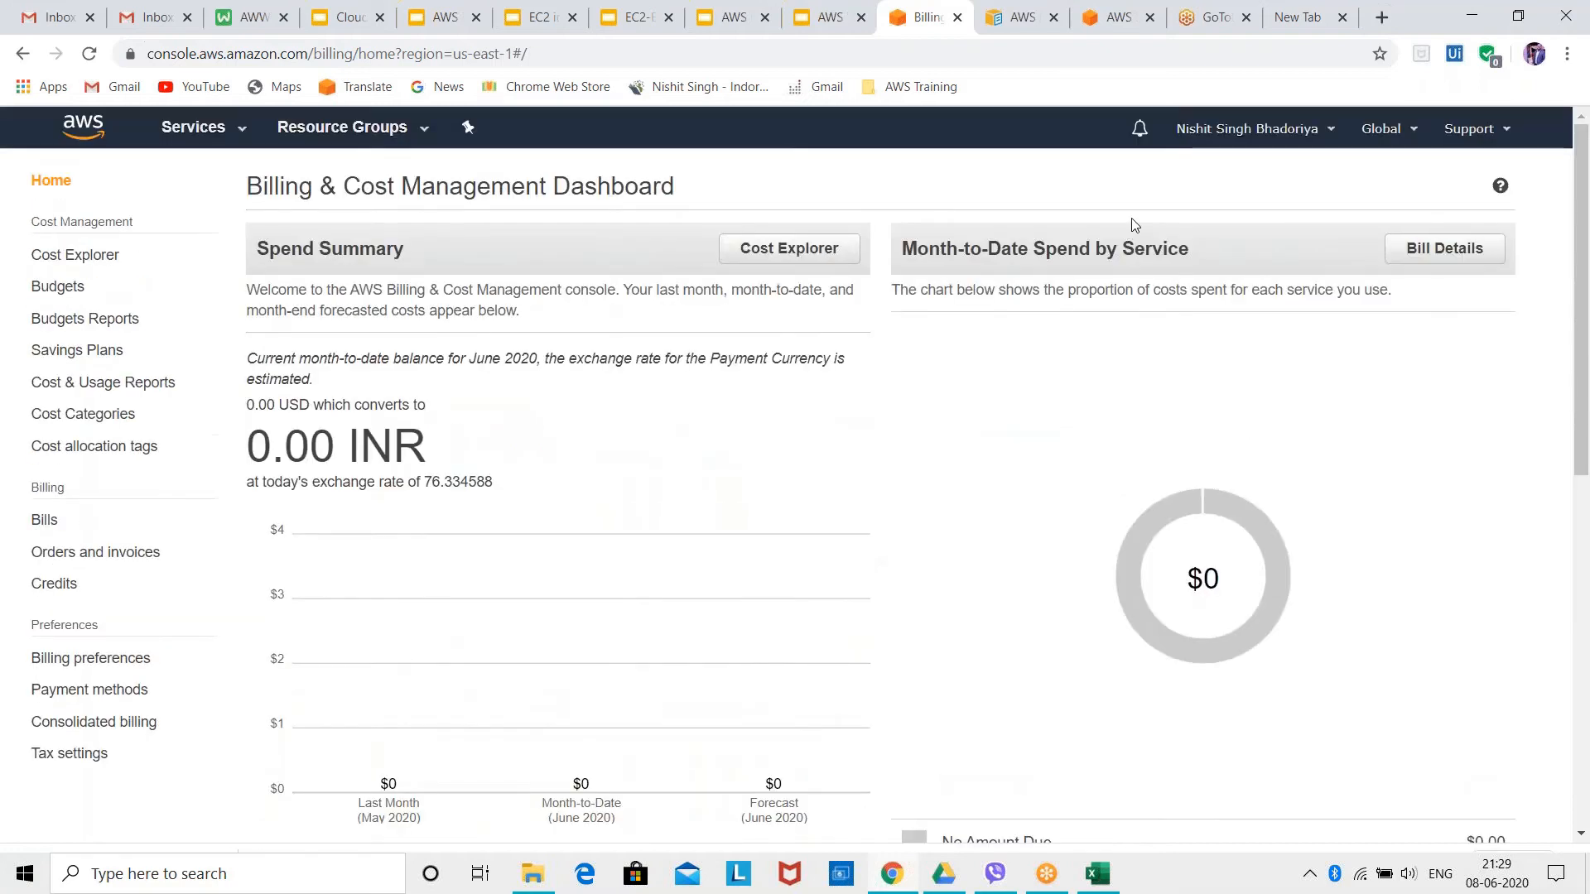
# - Return to the IAM dashboard and open the account's password policy for editing from the security status recommendation
pyautogui.click(223, 139)
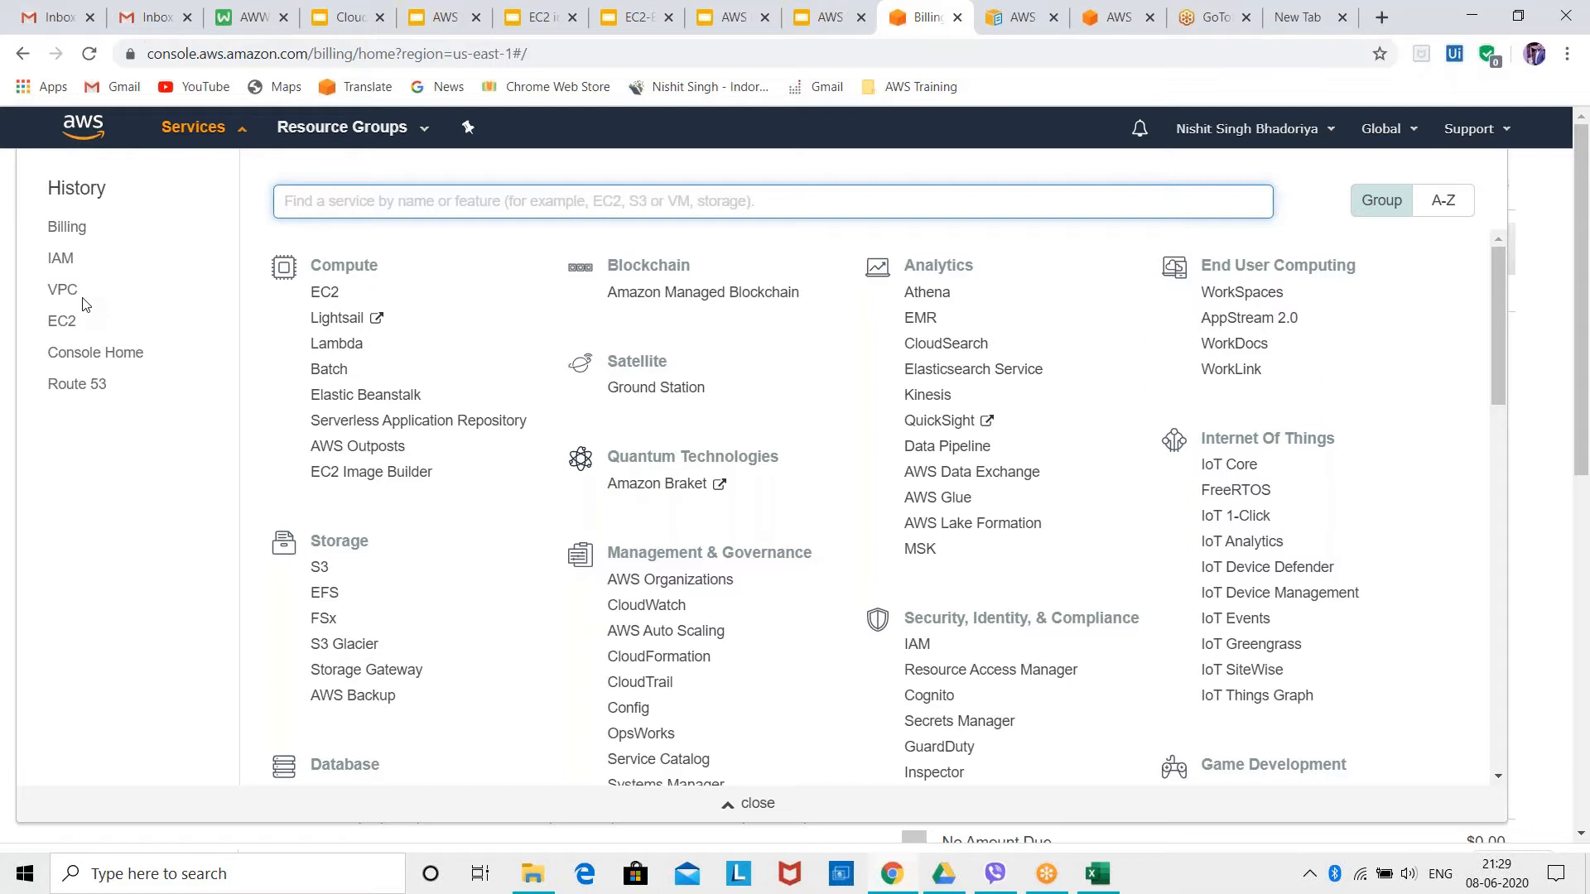
pyautogui.click(51, 267)
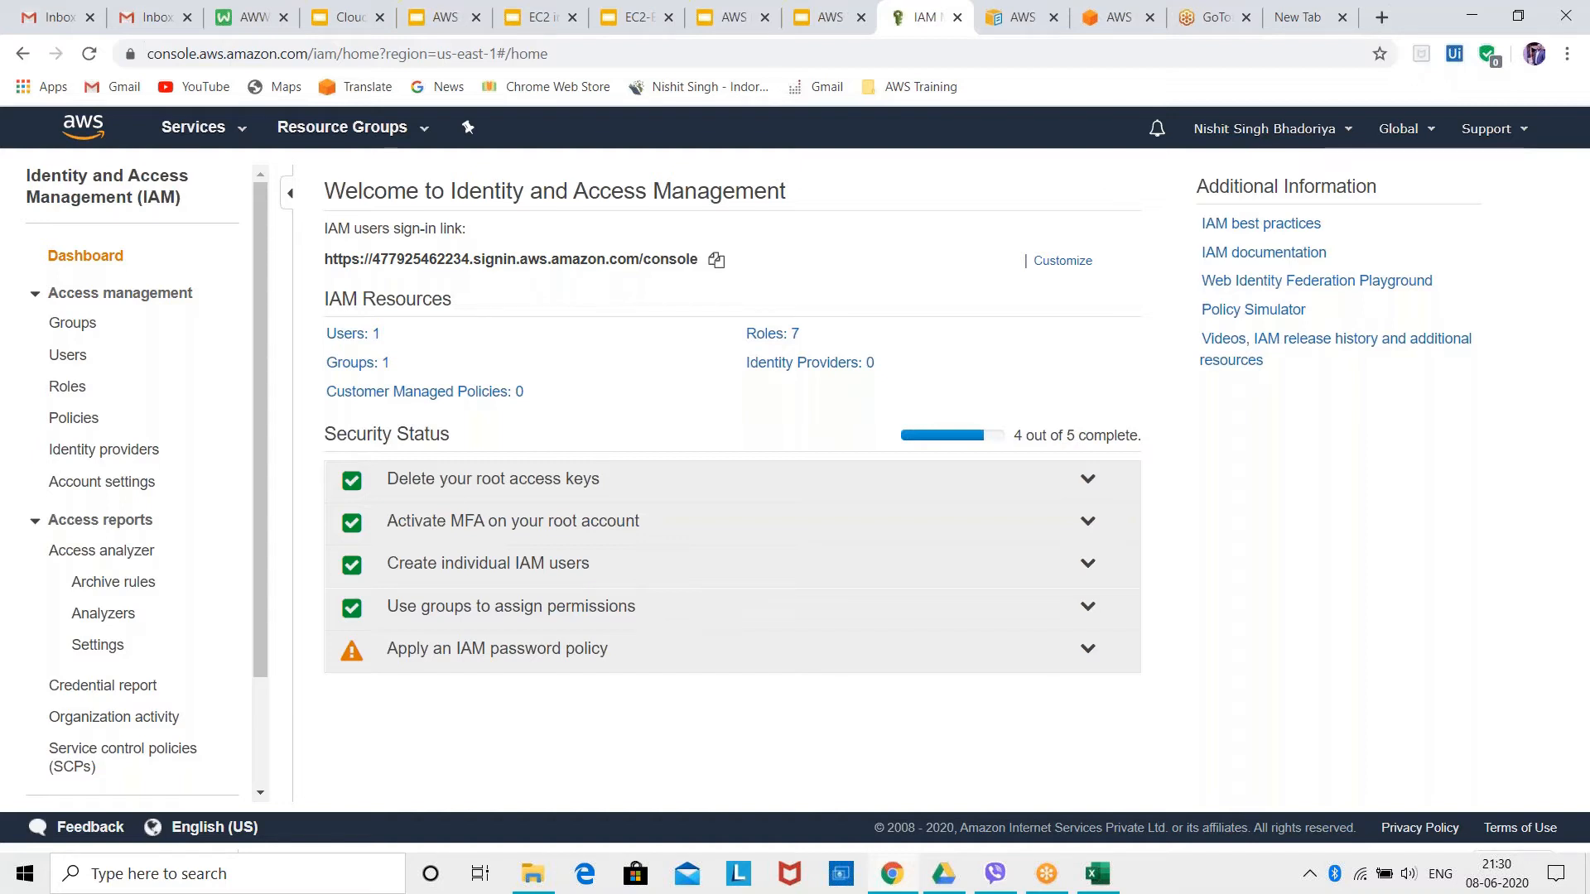
pyautogui.click(445, 659)
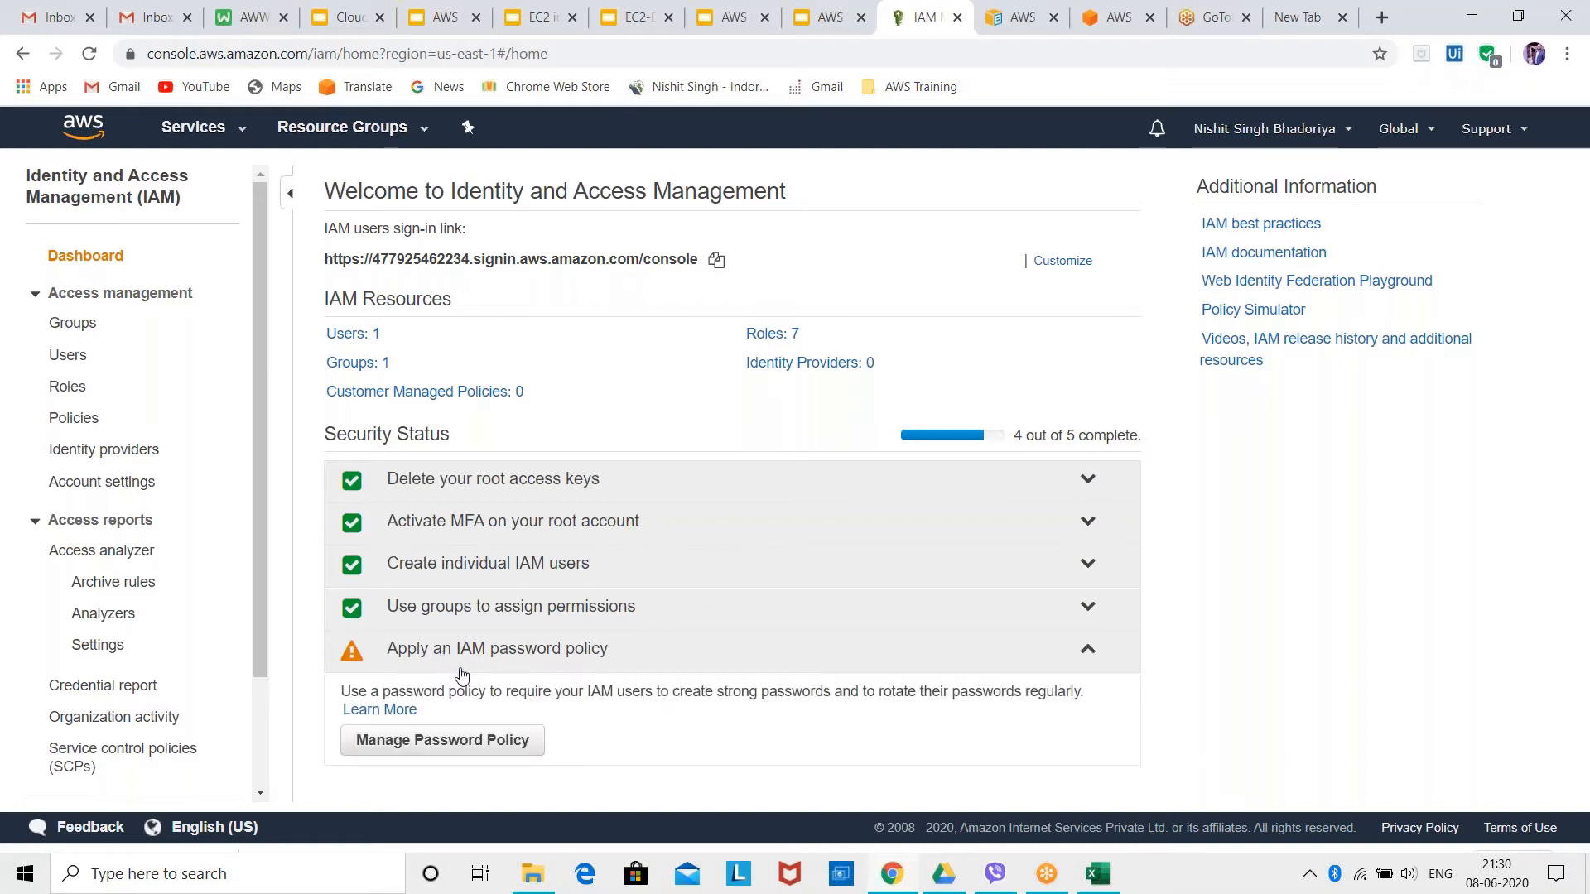
pyautogui.click(490, 750)
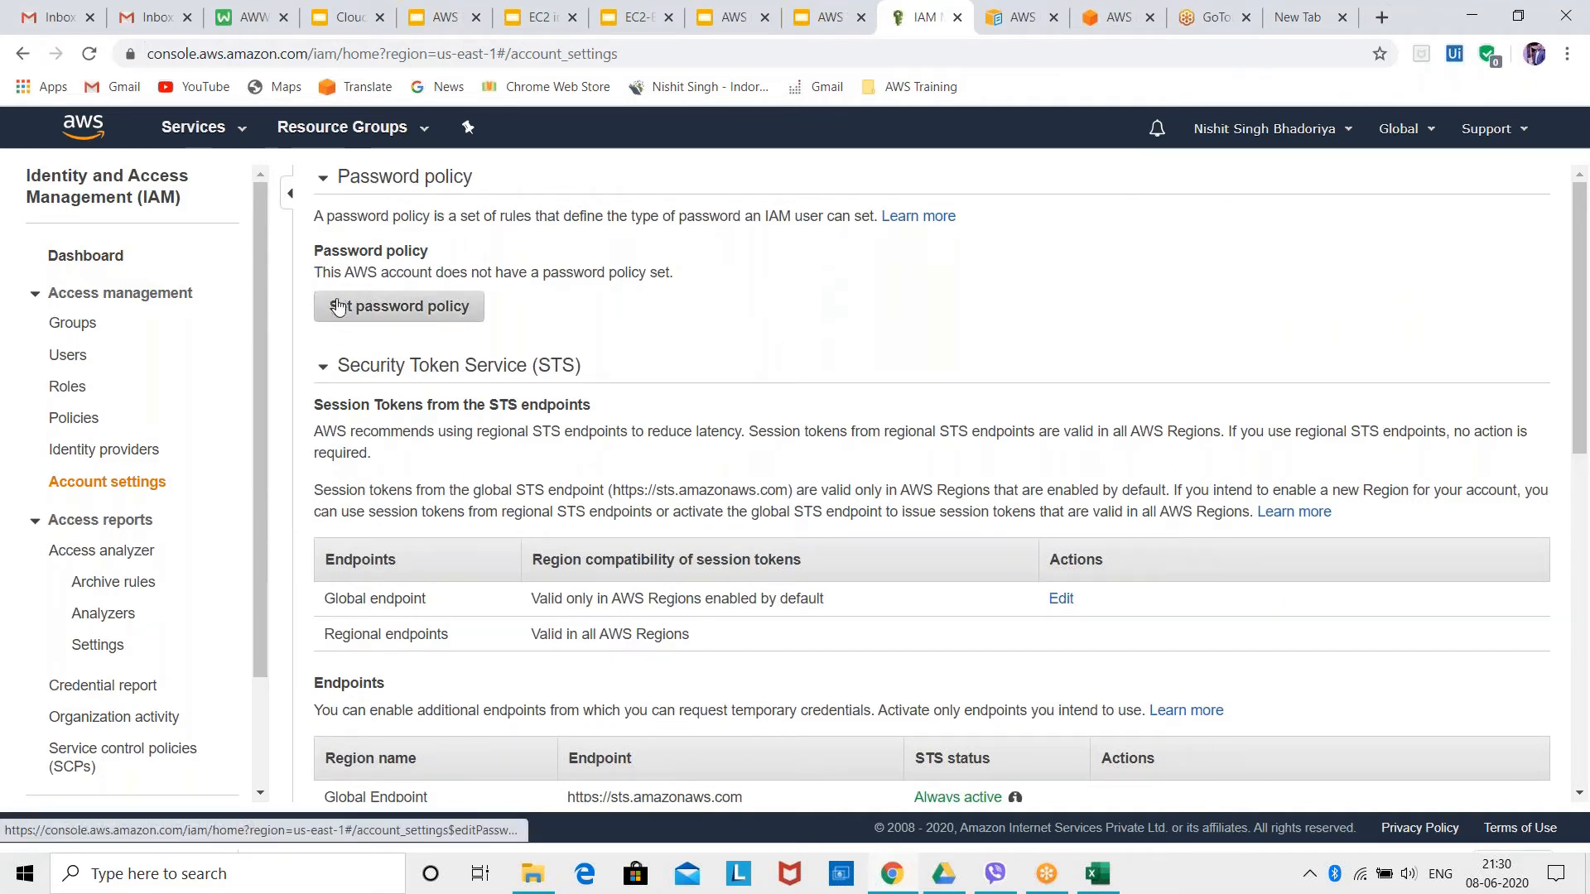
pyautogui.click(460, 311)
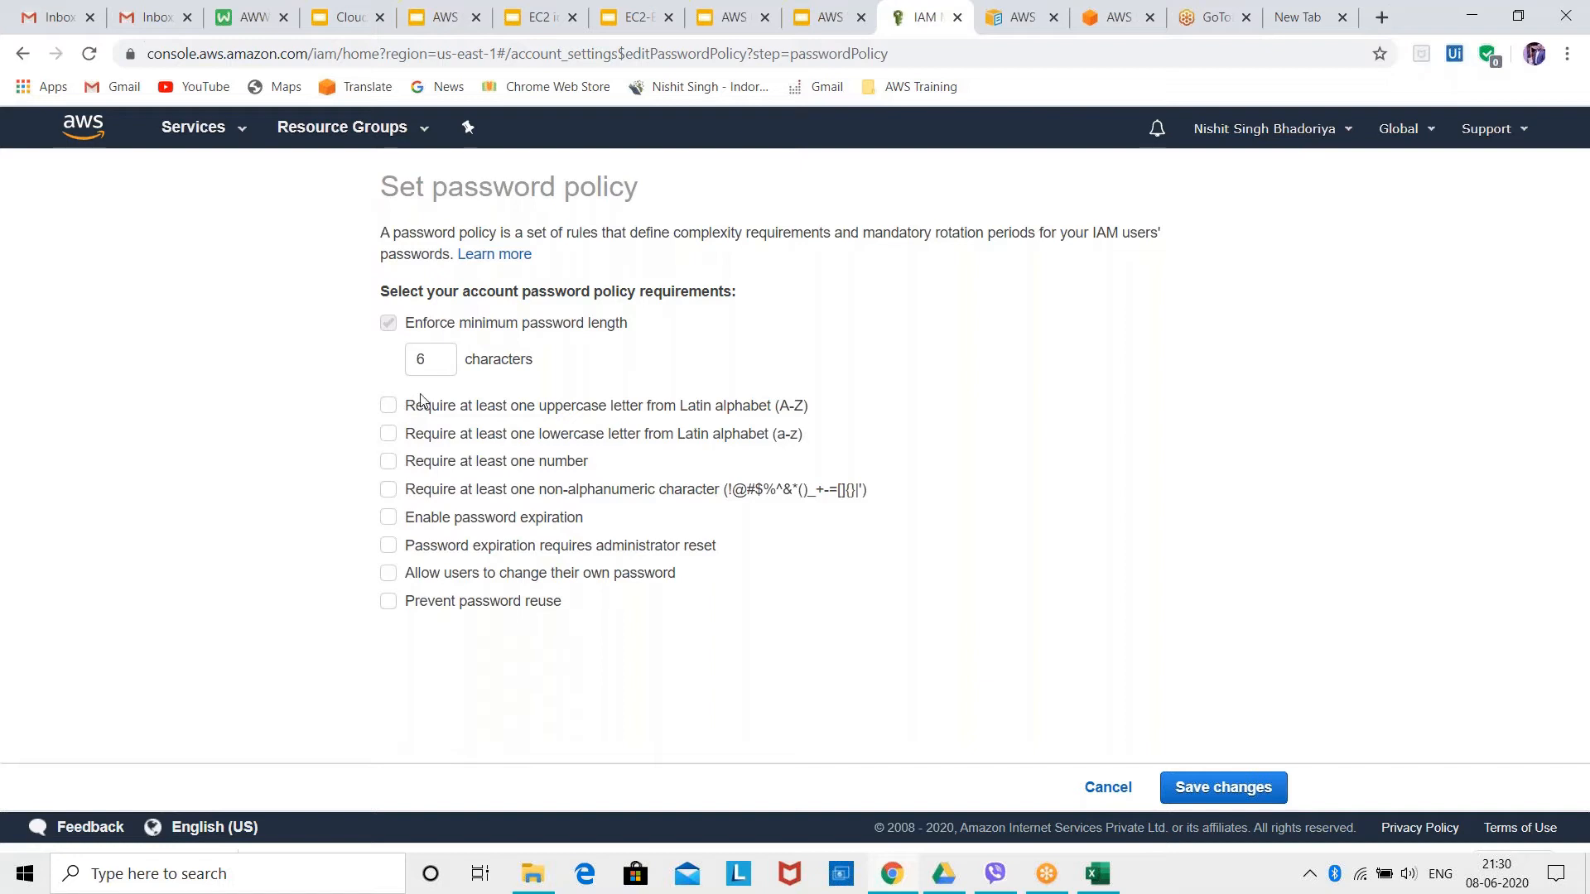
# - Require at least one uppercase letter, lowercase letter, number and non-alphanumeric character in the account password policy
pyautogui.click(389, 408)
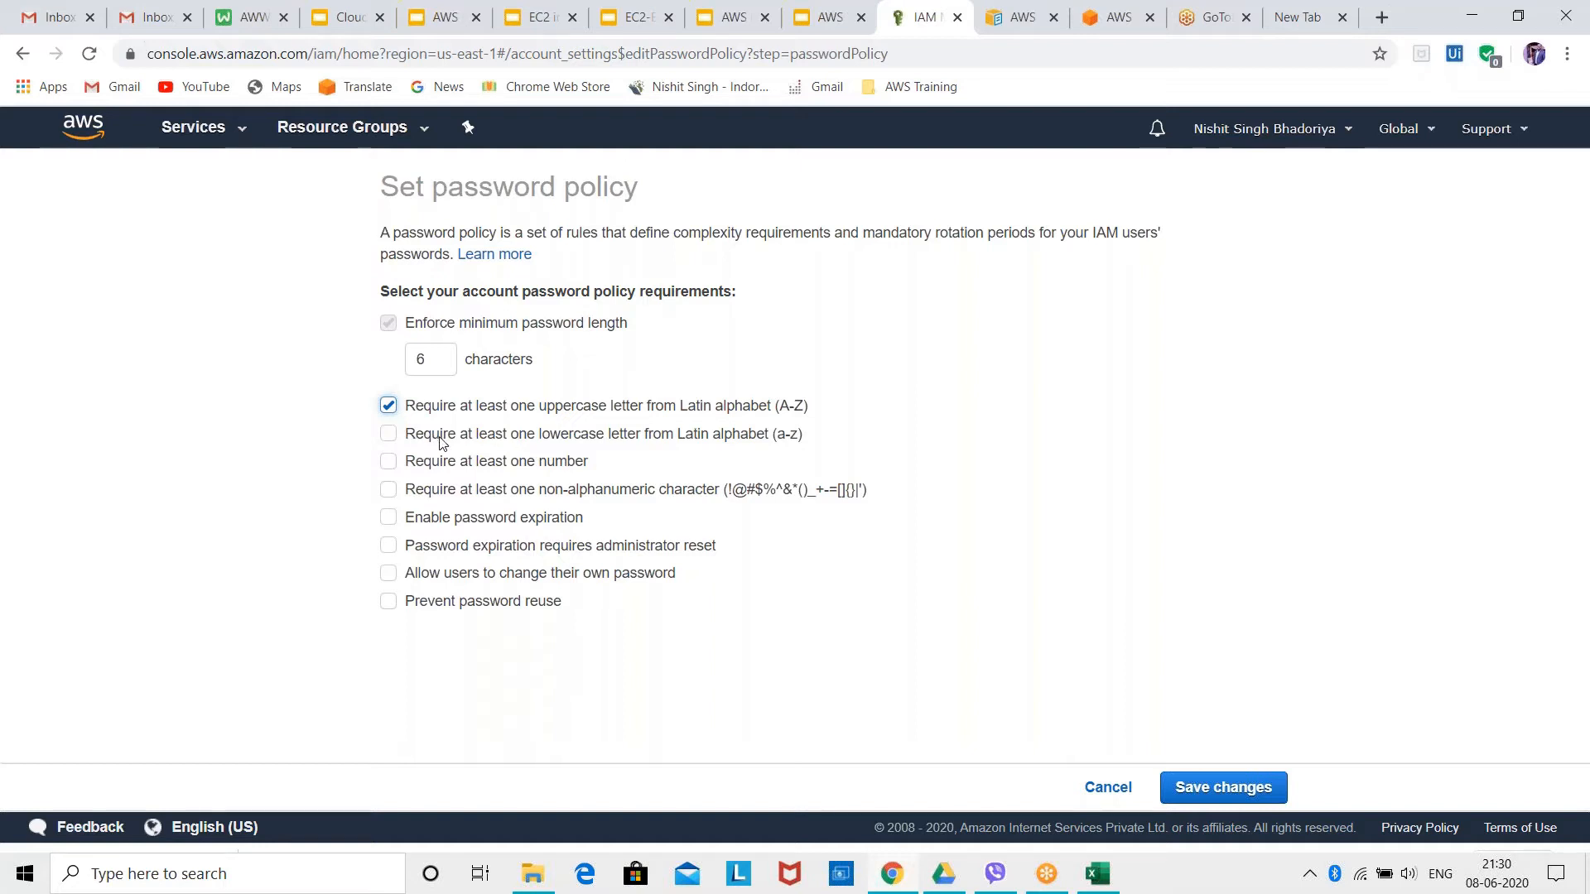
pyautogui.click(388, 435)
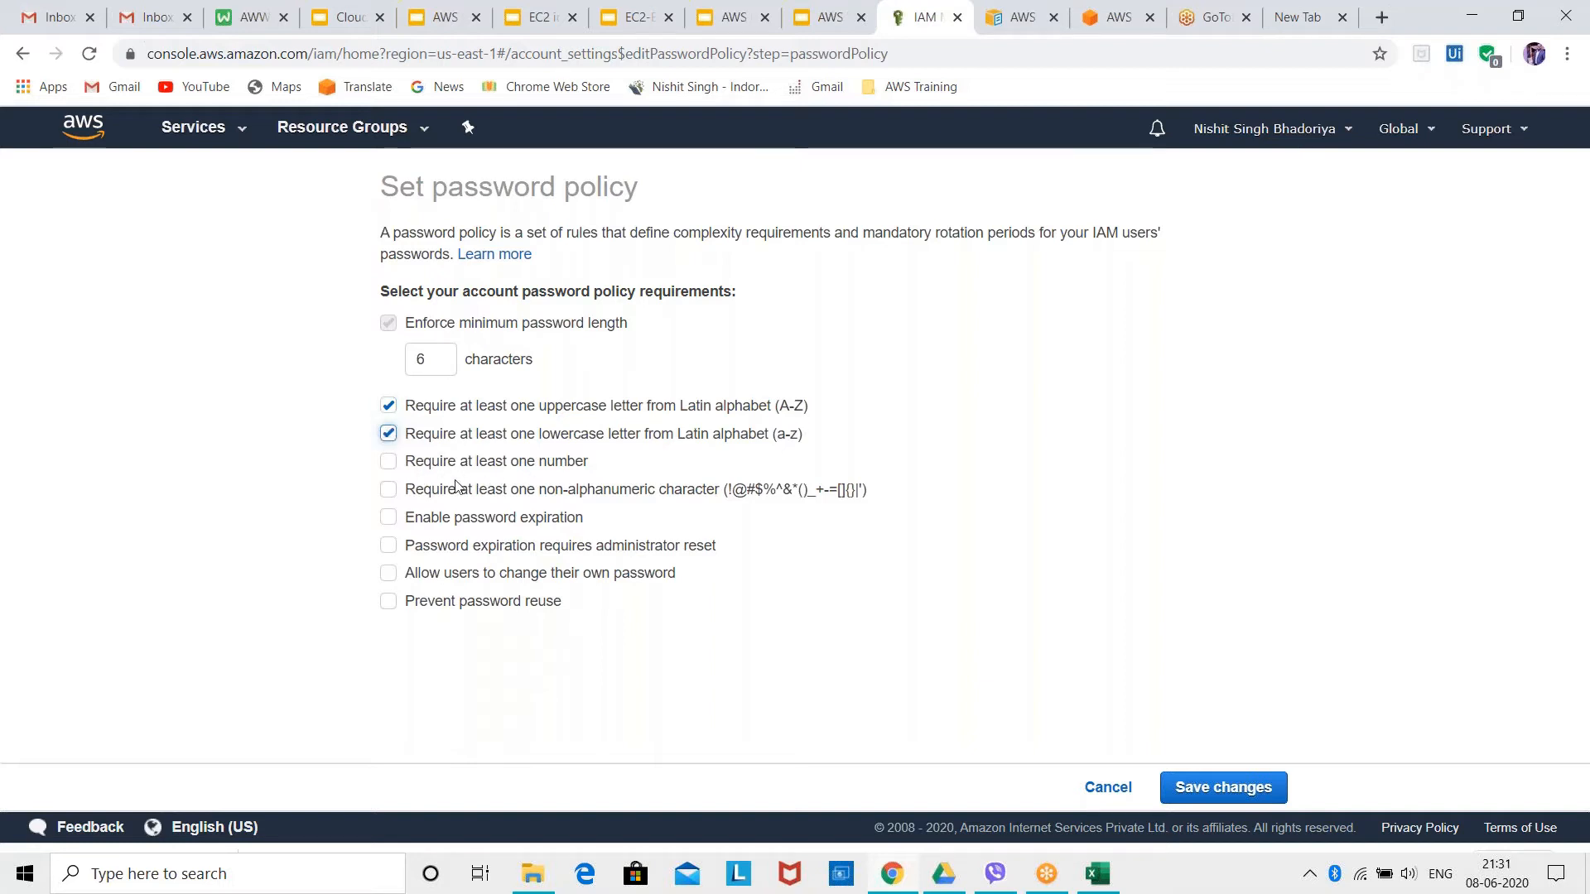
pyautogui.click(387, 466)
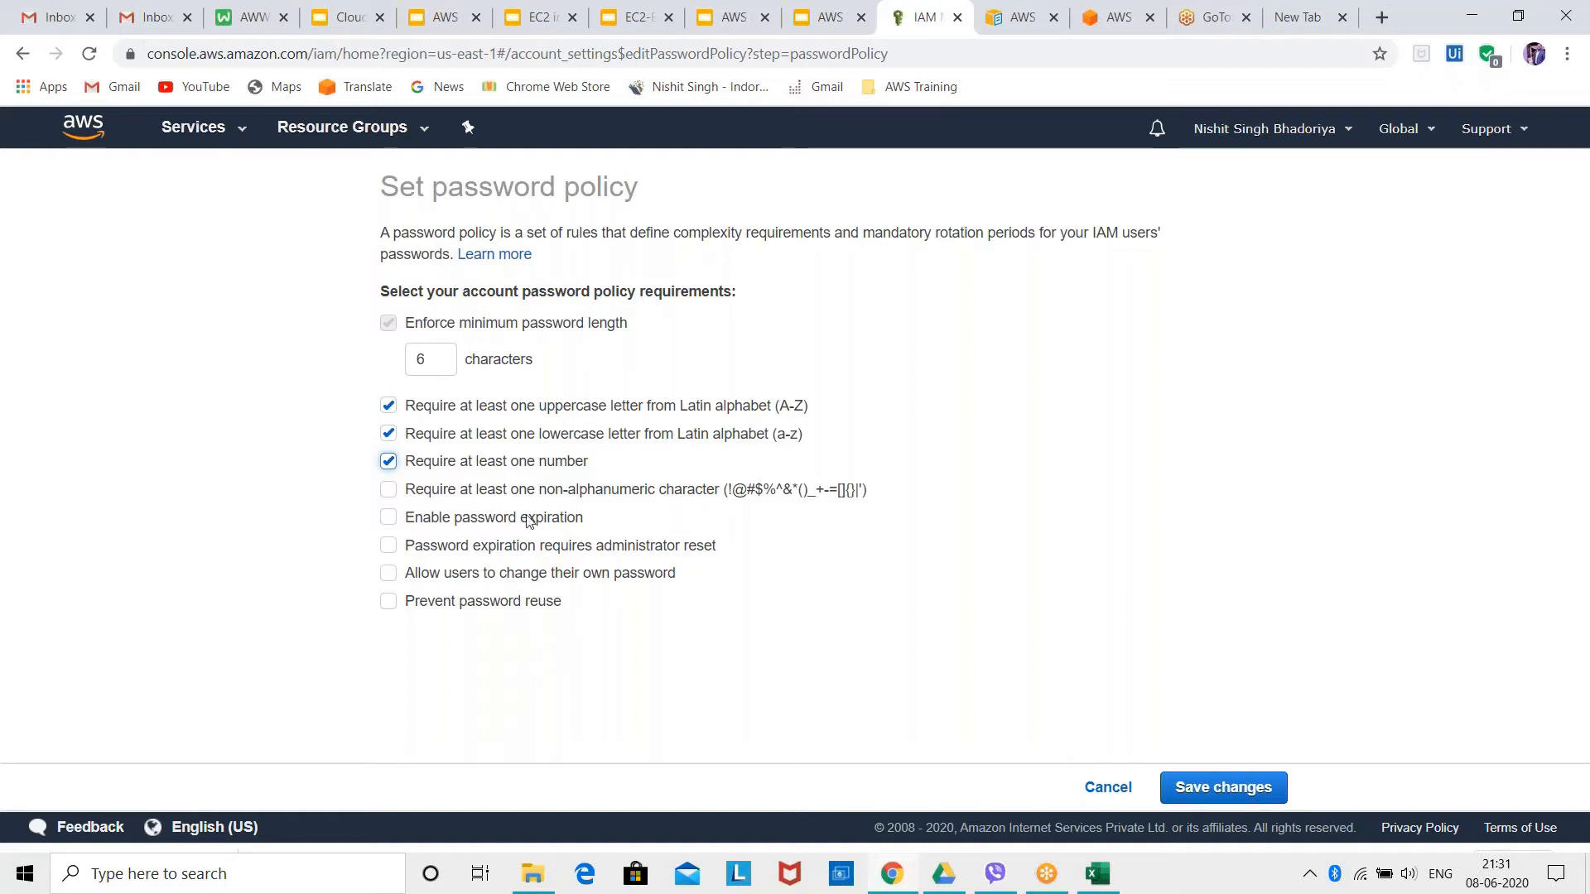
pyautogui.click(387, 492)
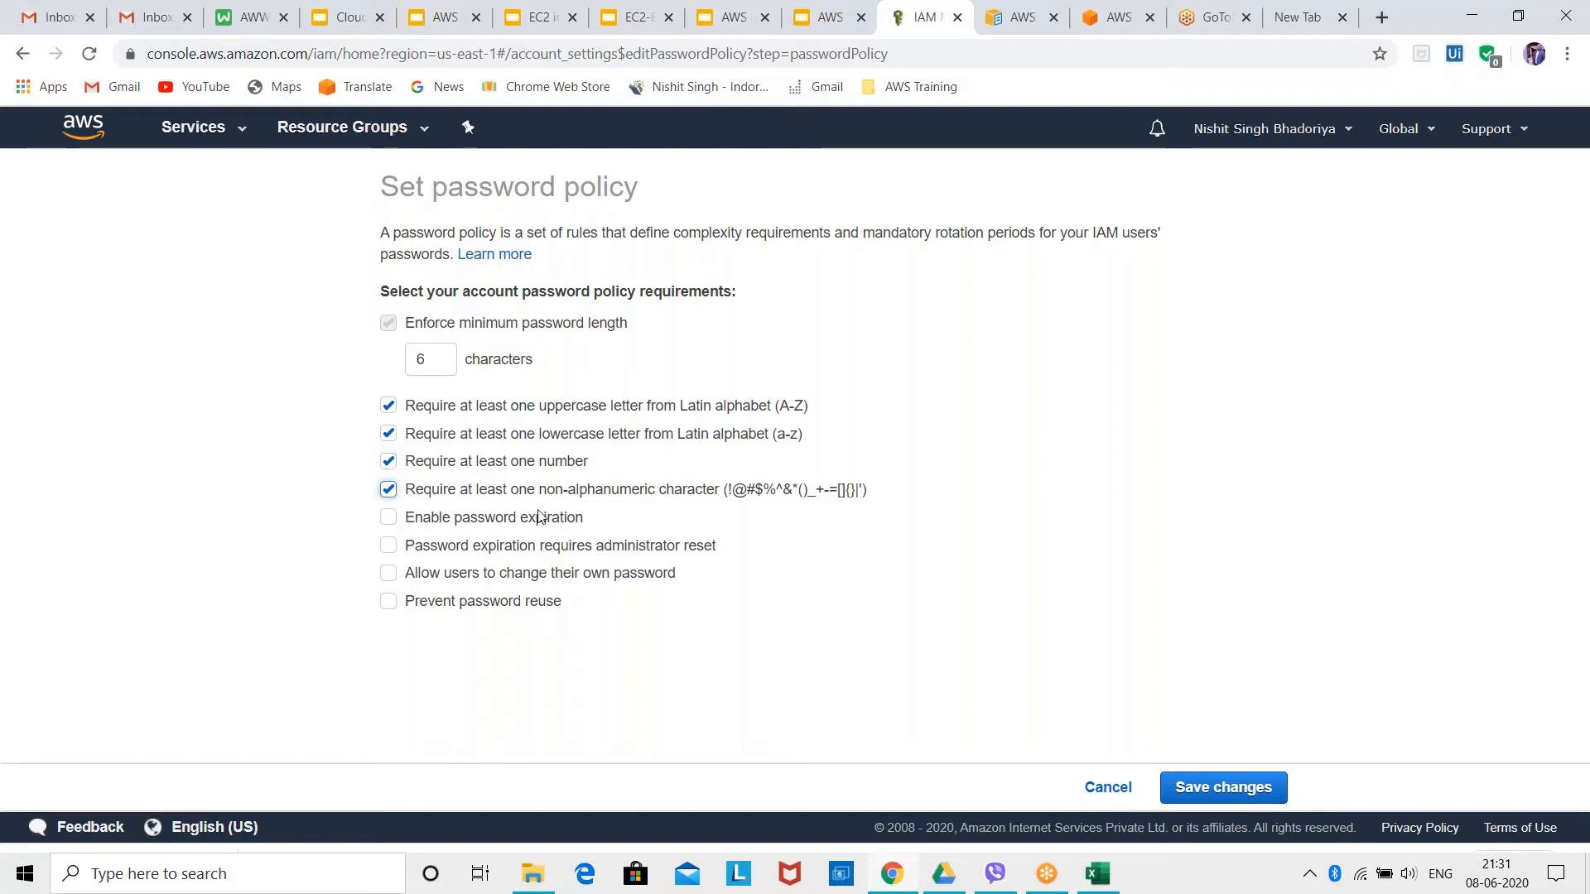
# - Enable password expiration and set passwords to expire in 60 days
pyautogui.click(442, 527)
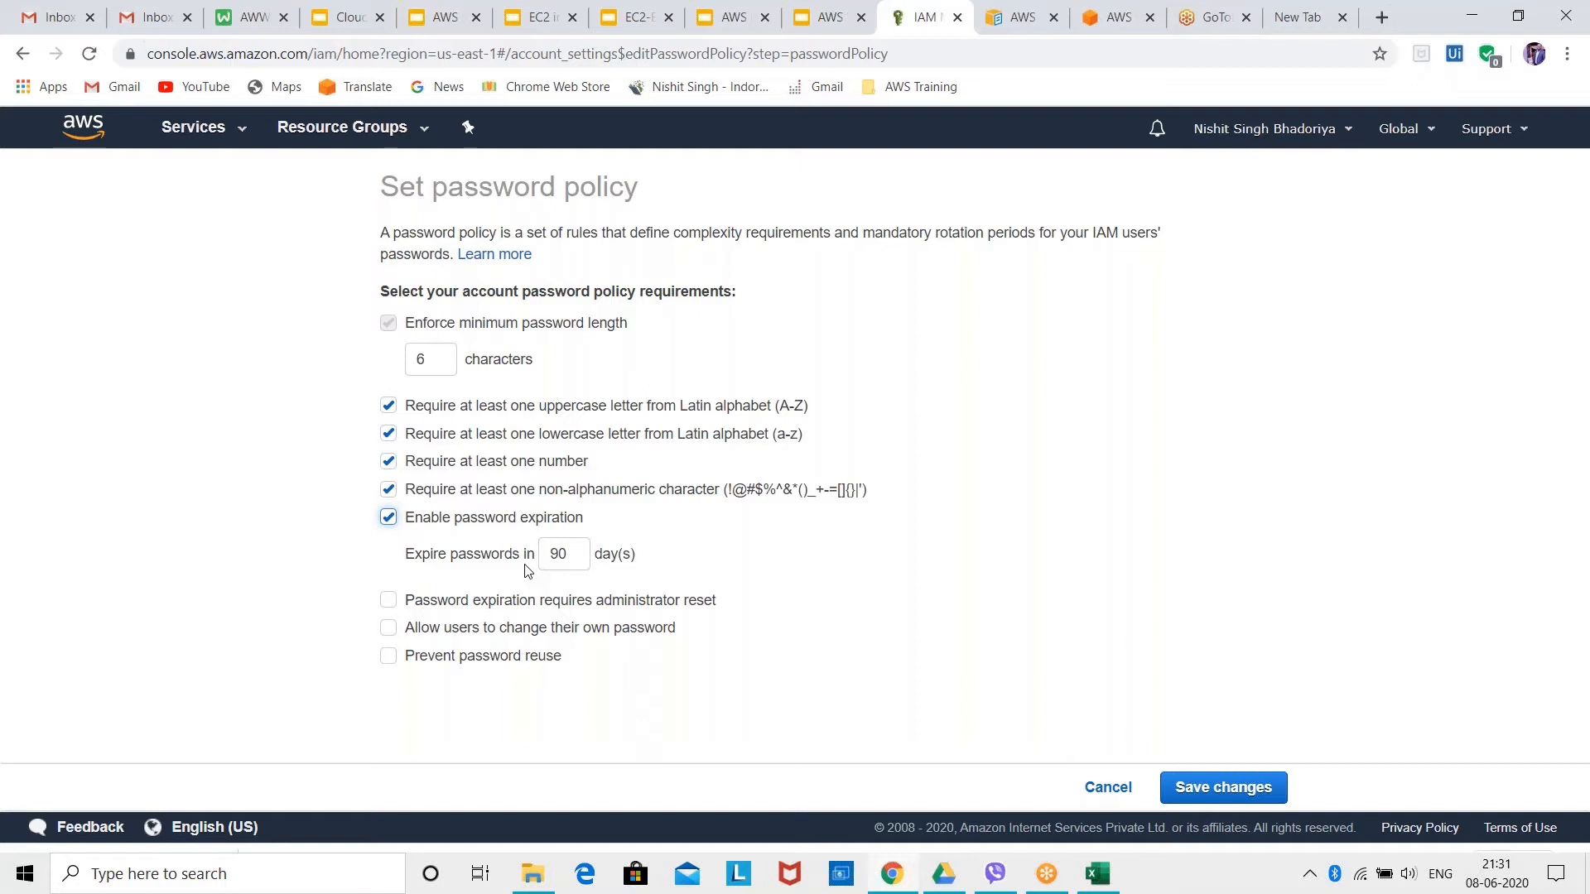
pyautogui.click(571, 560)
pyautogui.press('BackSpace')
pyautogui.press('BackSpace')
pyautogui.write('60')
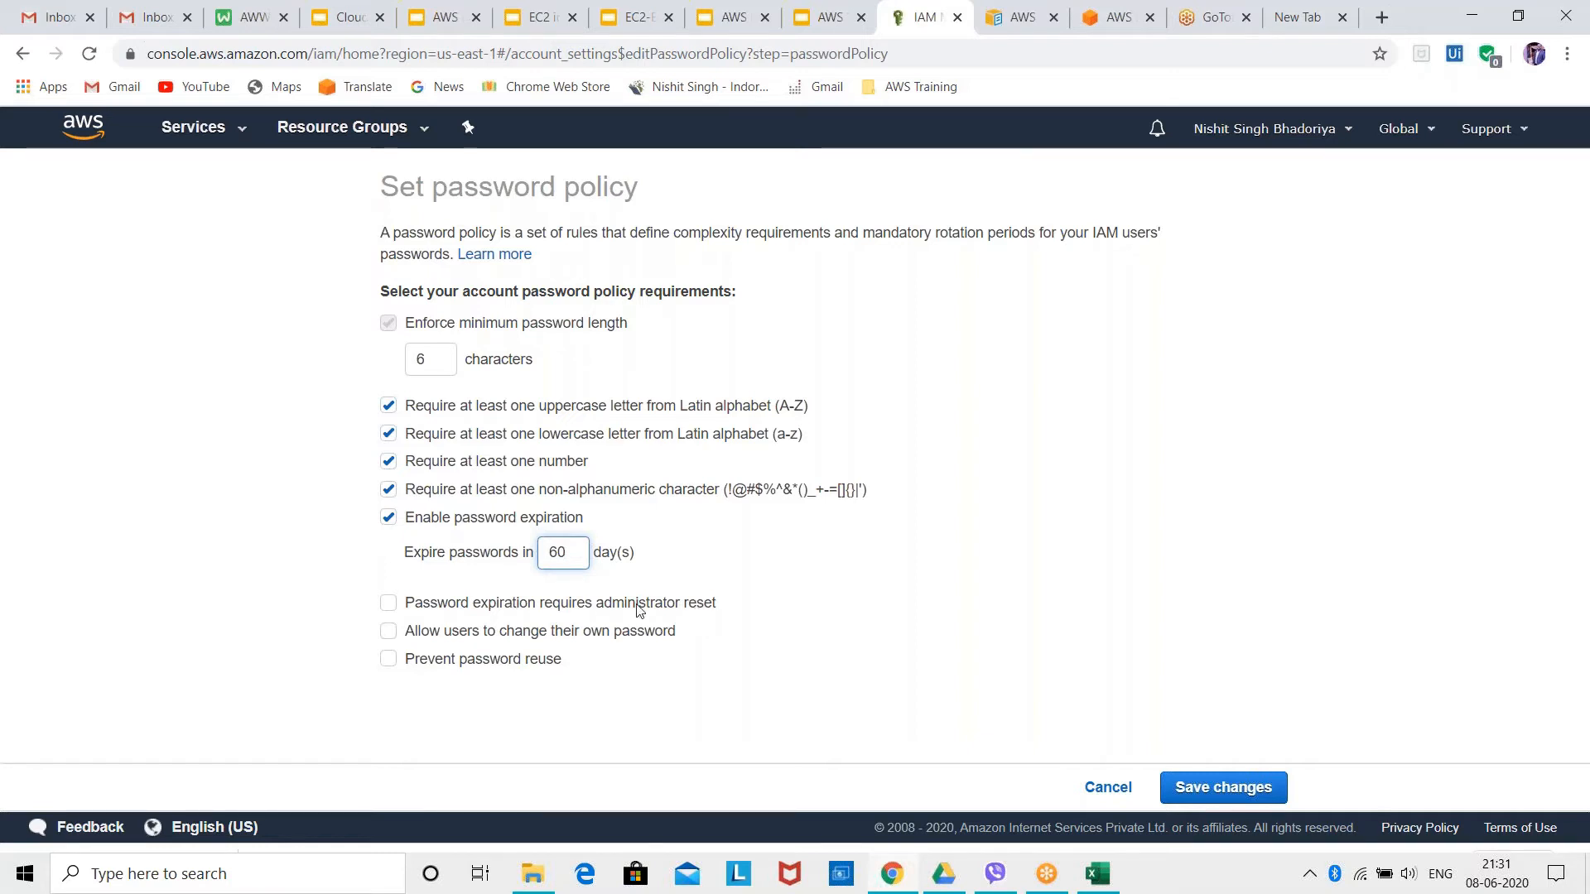
# - Allow users to change their own password, leave administrator reset and password reuse prevention off, and save the password policy
pyautogui.click(457, 613)
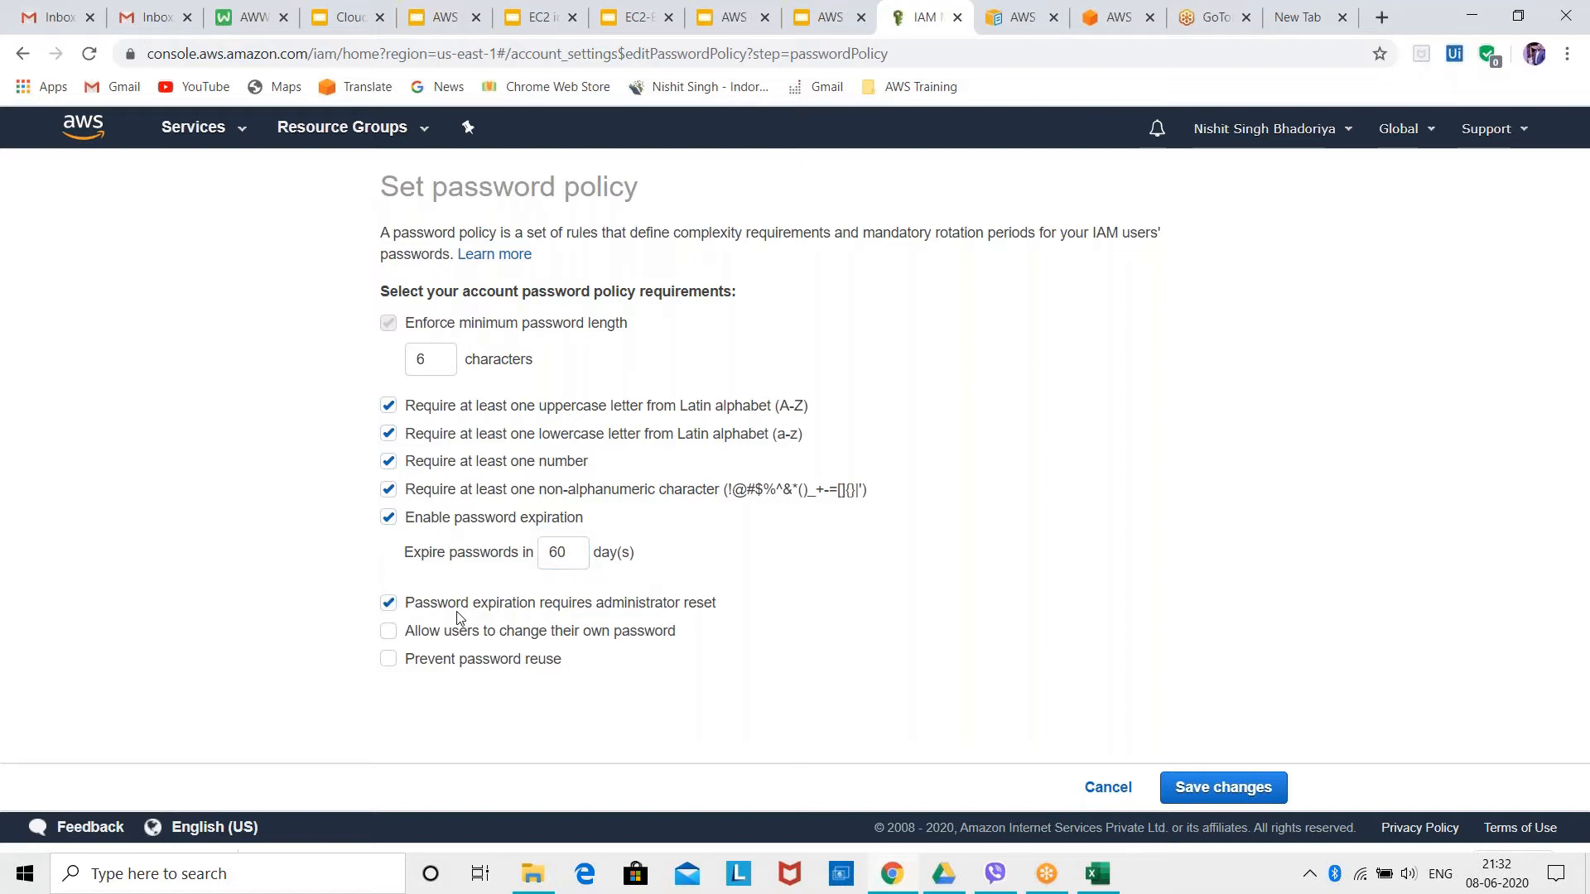
pyautogui.click(387, 611)
pyautogui.click(388, 632)
pyautogui.click(389, 660)
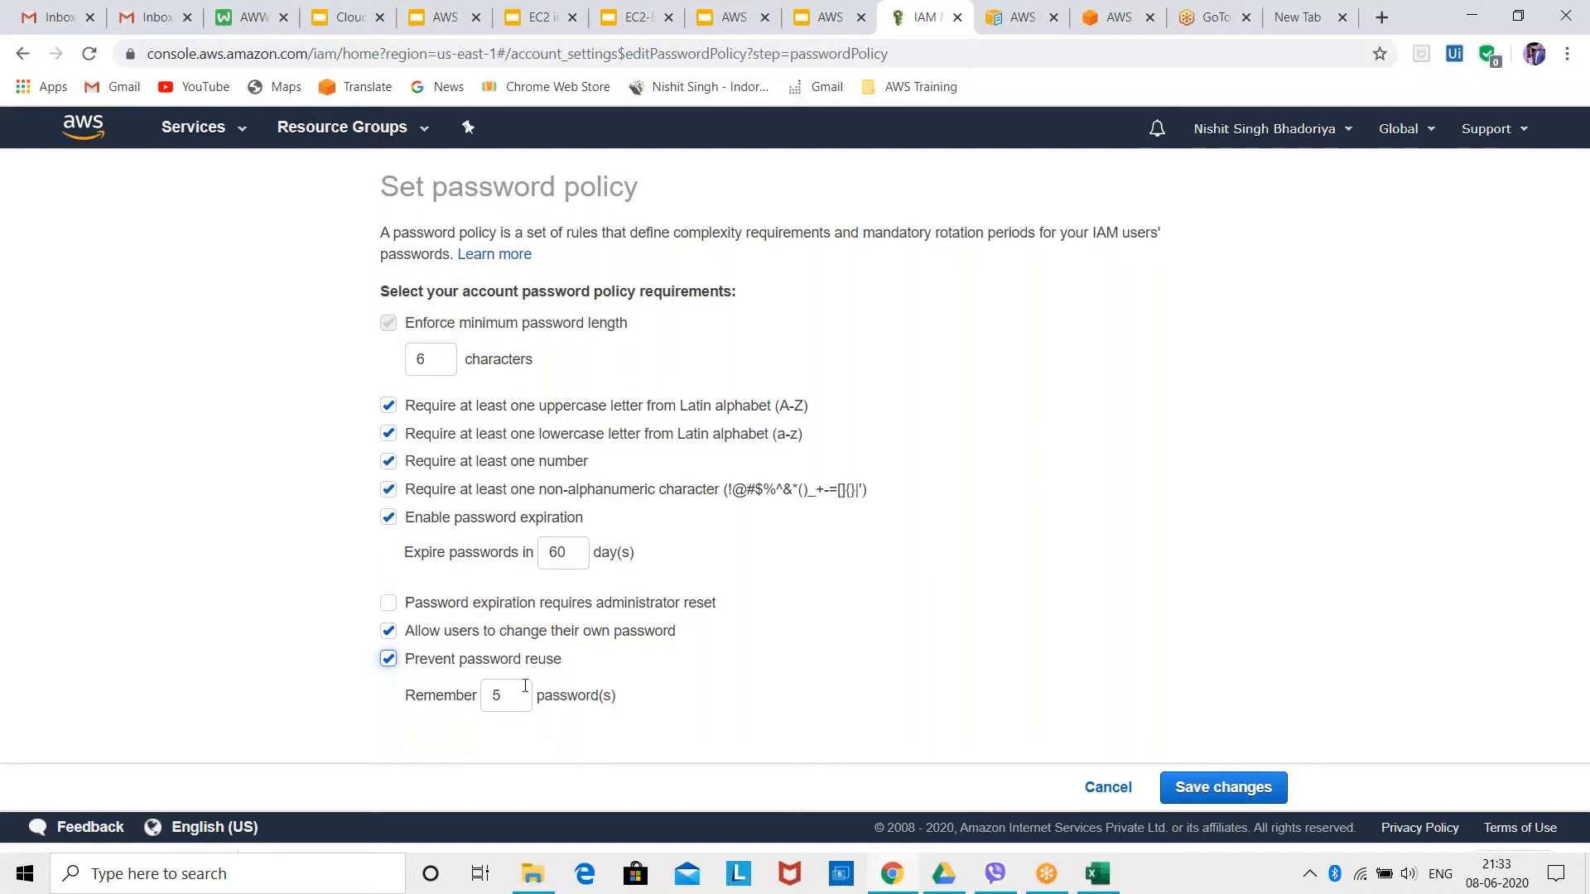
pyautogui.click(388, 658)
pyautogui.click(1216, 785)
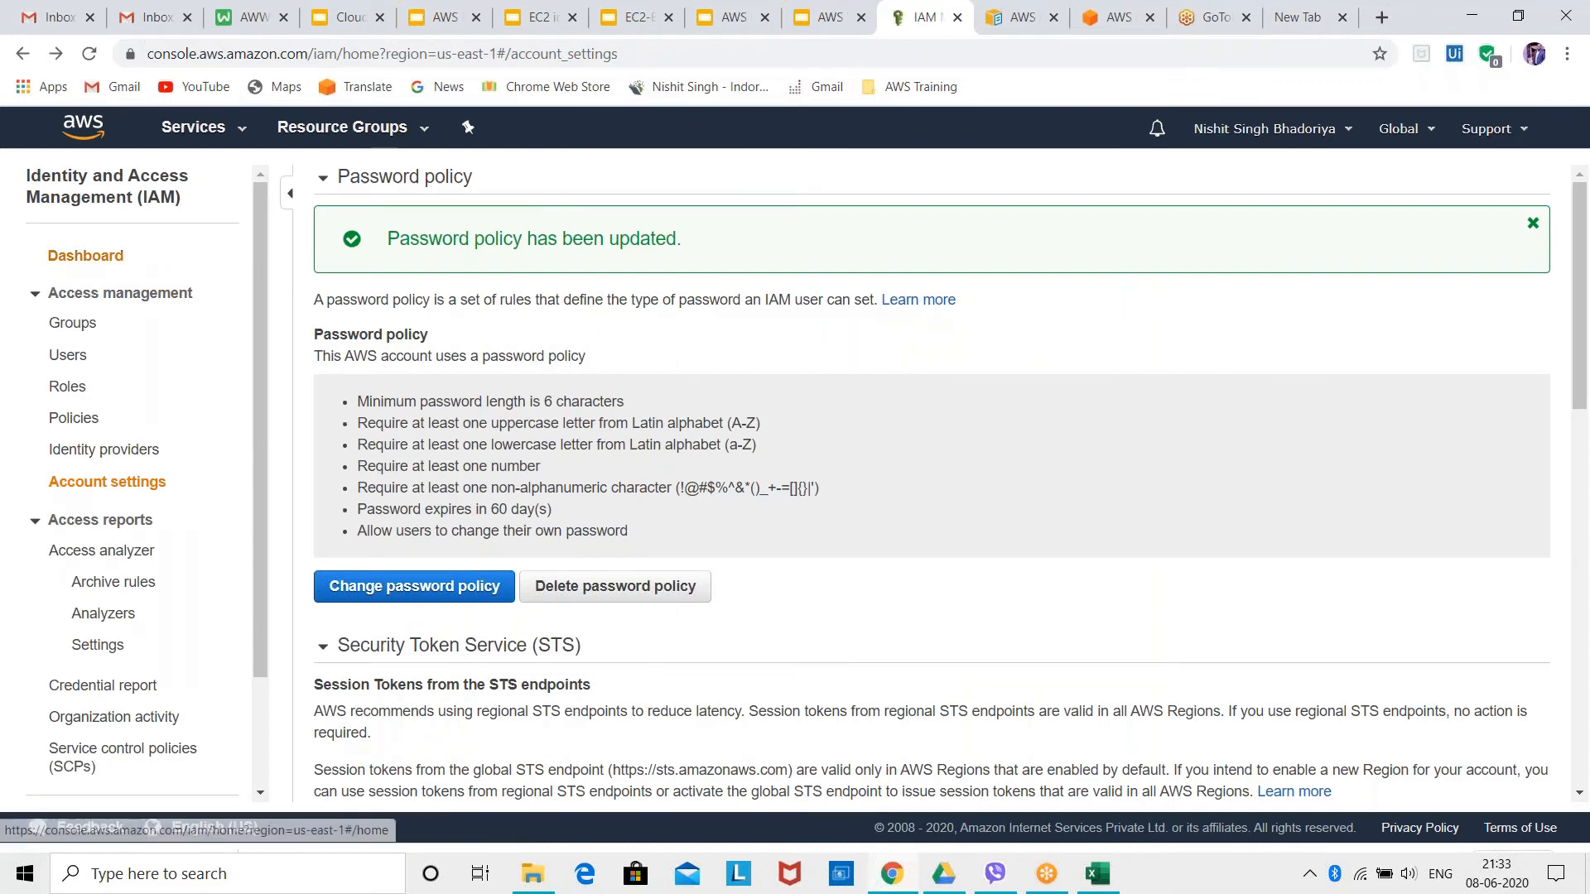
# - Check the IAM dashboard, browse the list of IAM policies, and start creating a new policy in the JSON editor
pyautogui.click(91, 255)
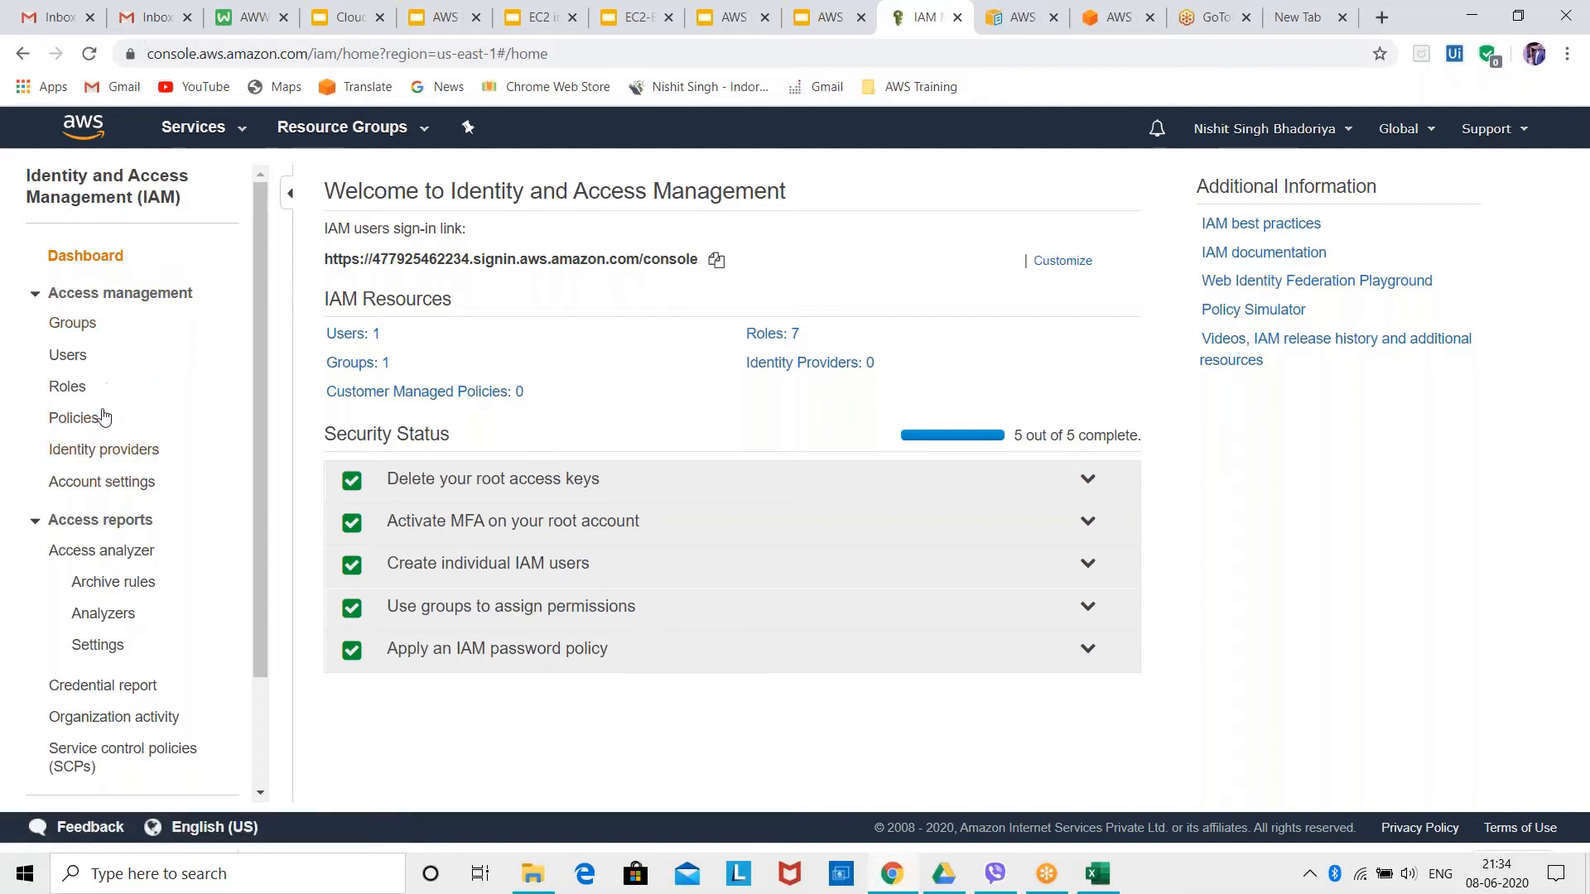
pyautogui.click(70, 422)
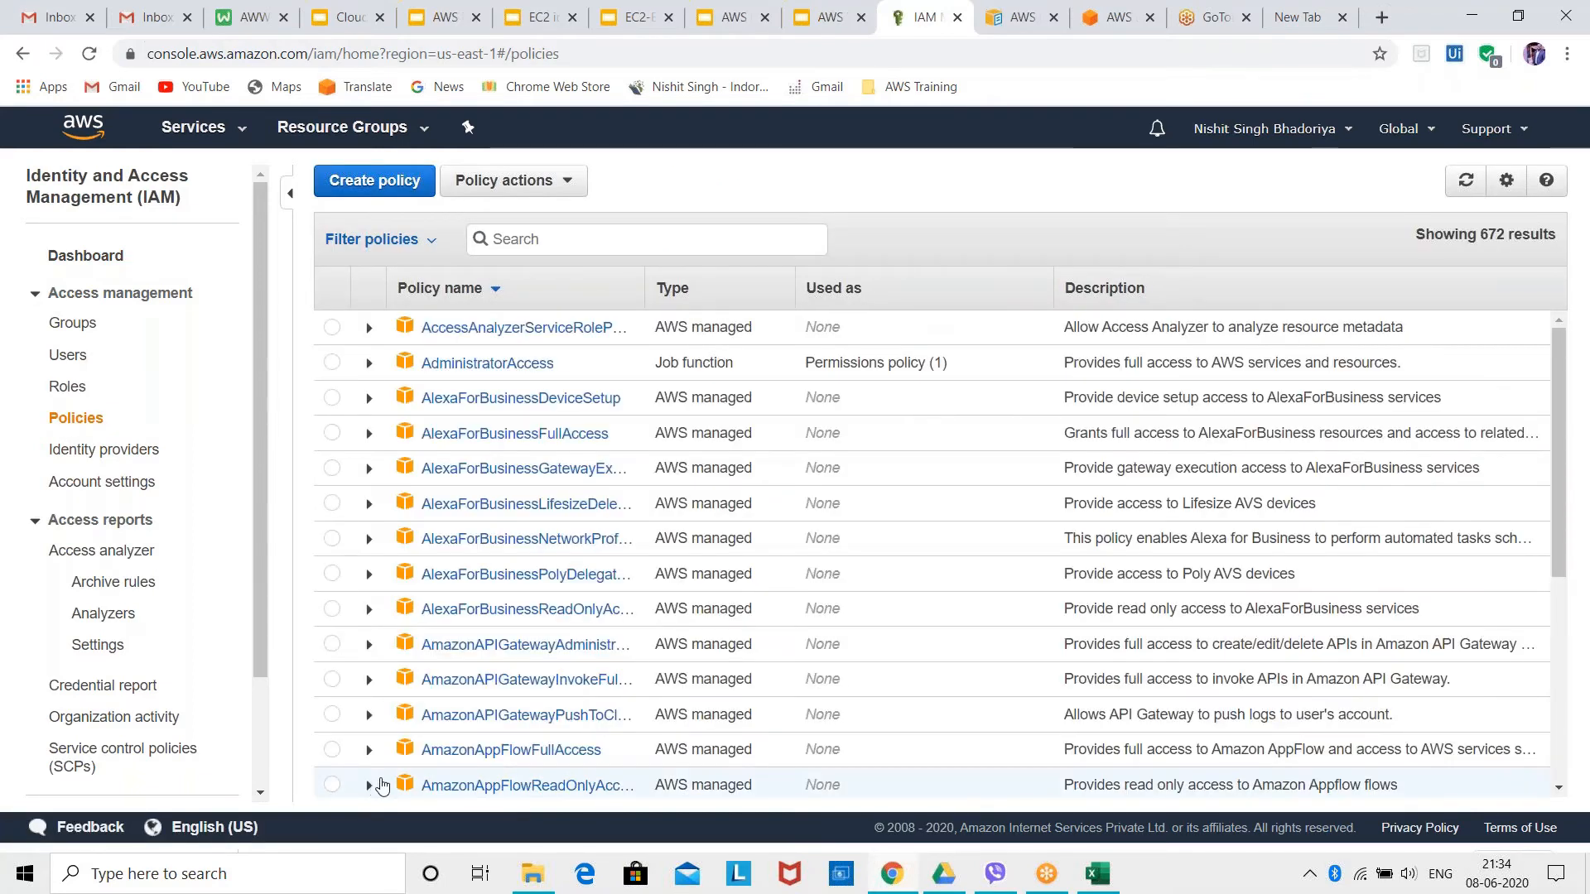
pyautogui.scroll(-20, 517, 494)
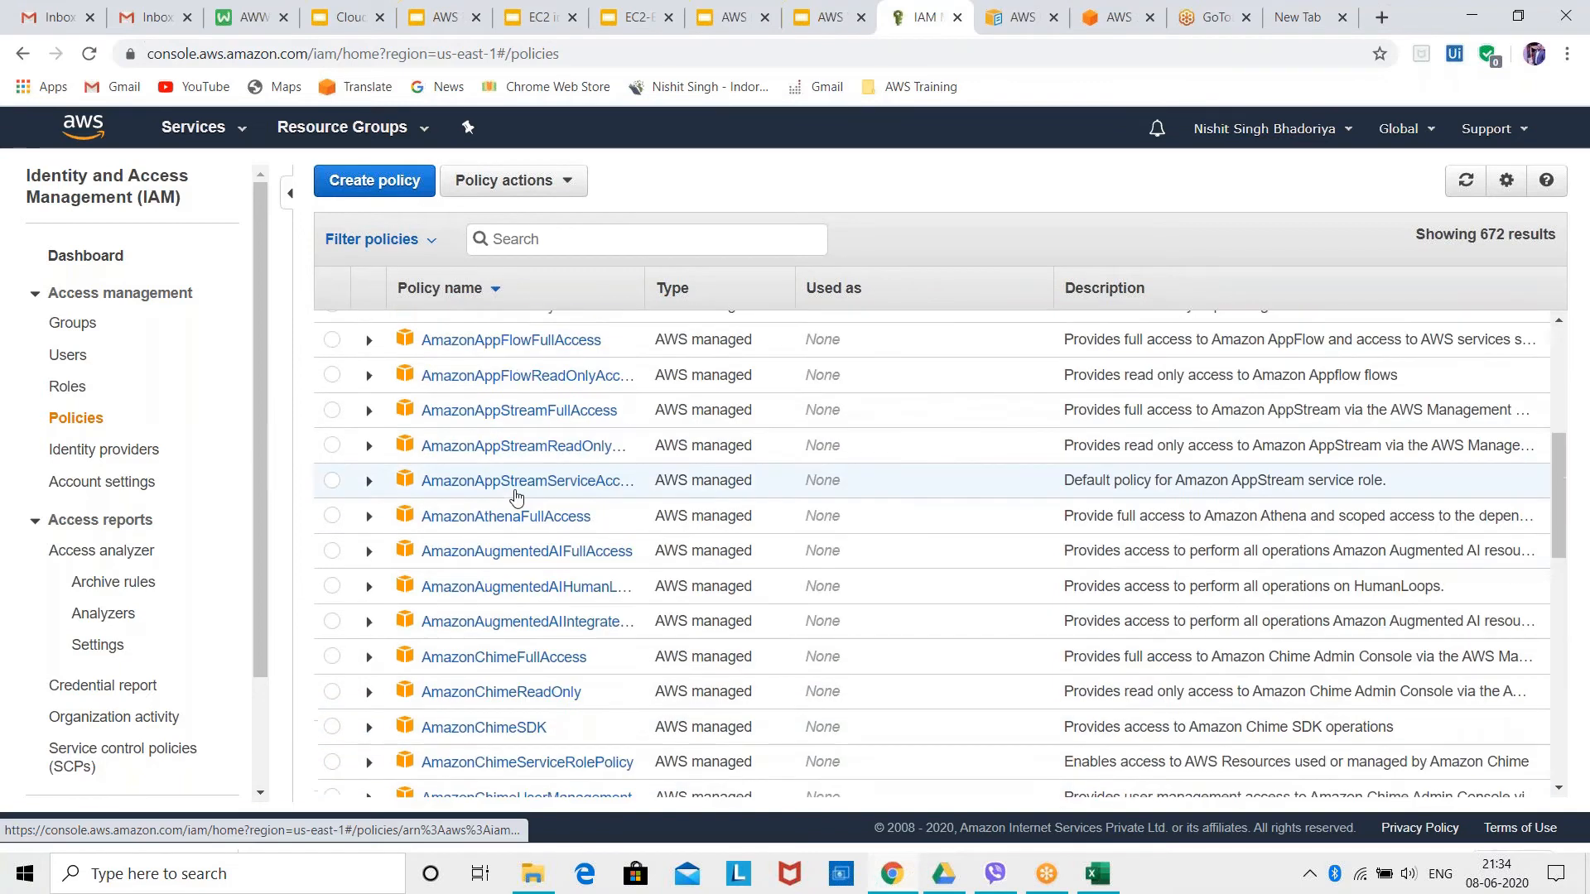
pyautogui.scroll(-20, 517, 494)
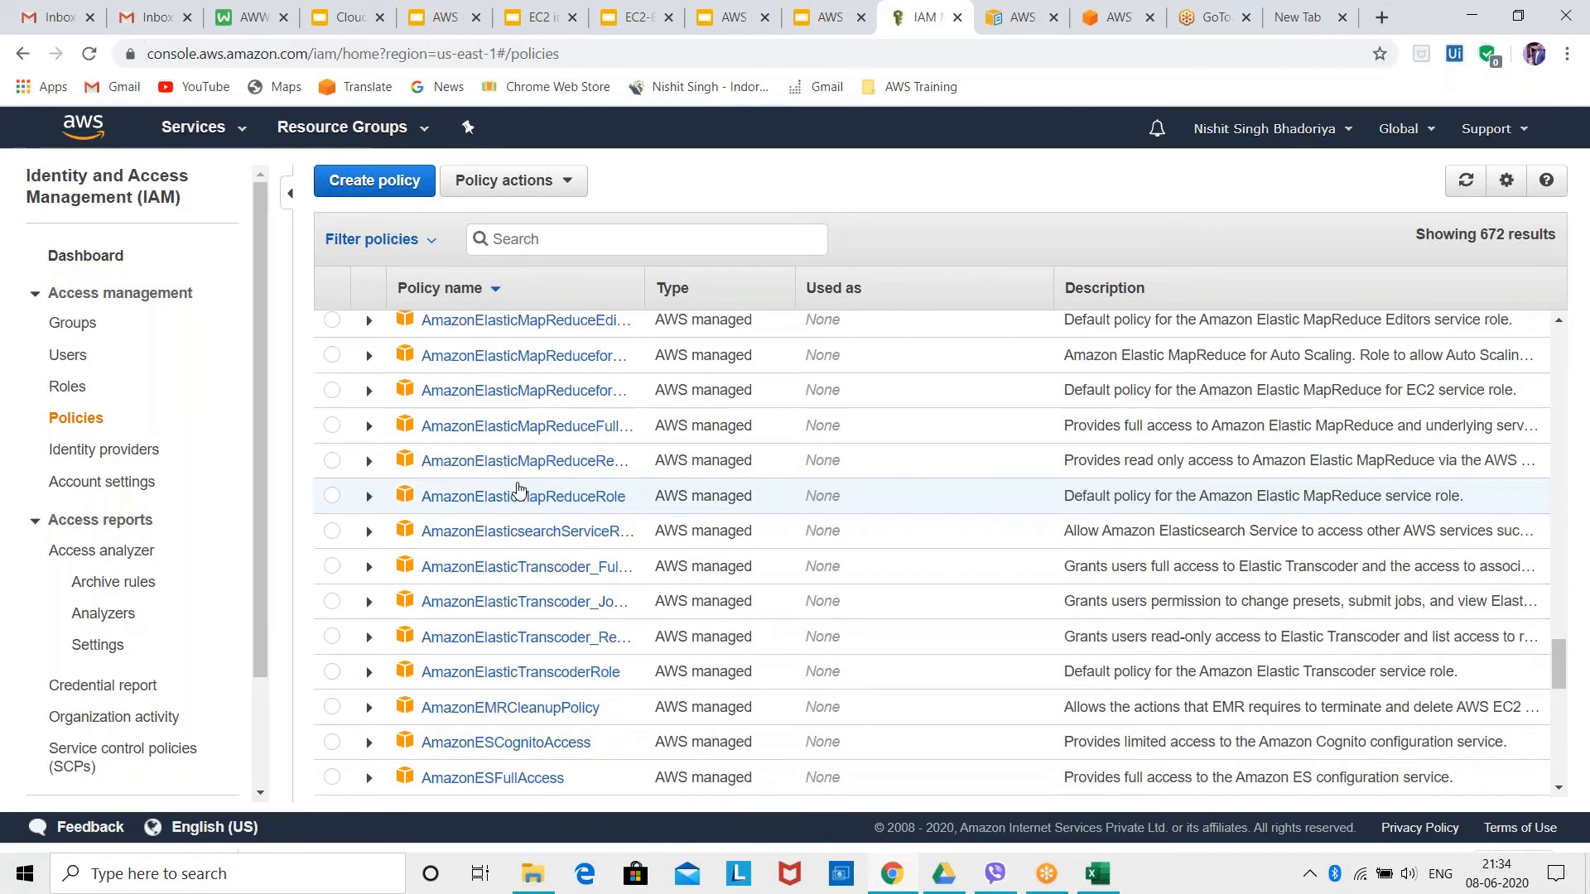
pyautogui.scroll(4, 520, 491)
pyautogui.scroll(15, 519, 491)
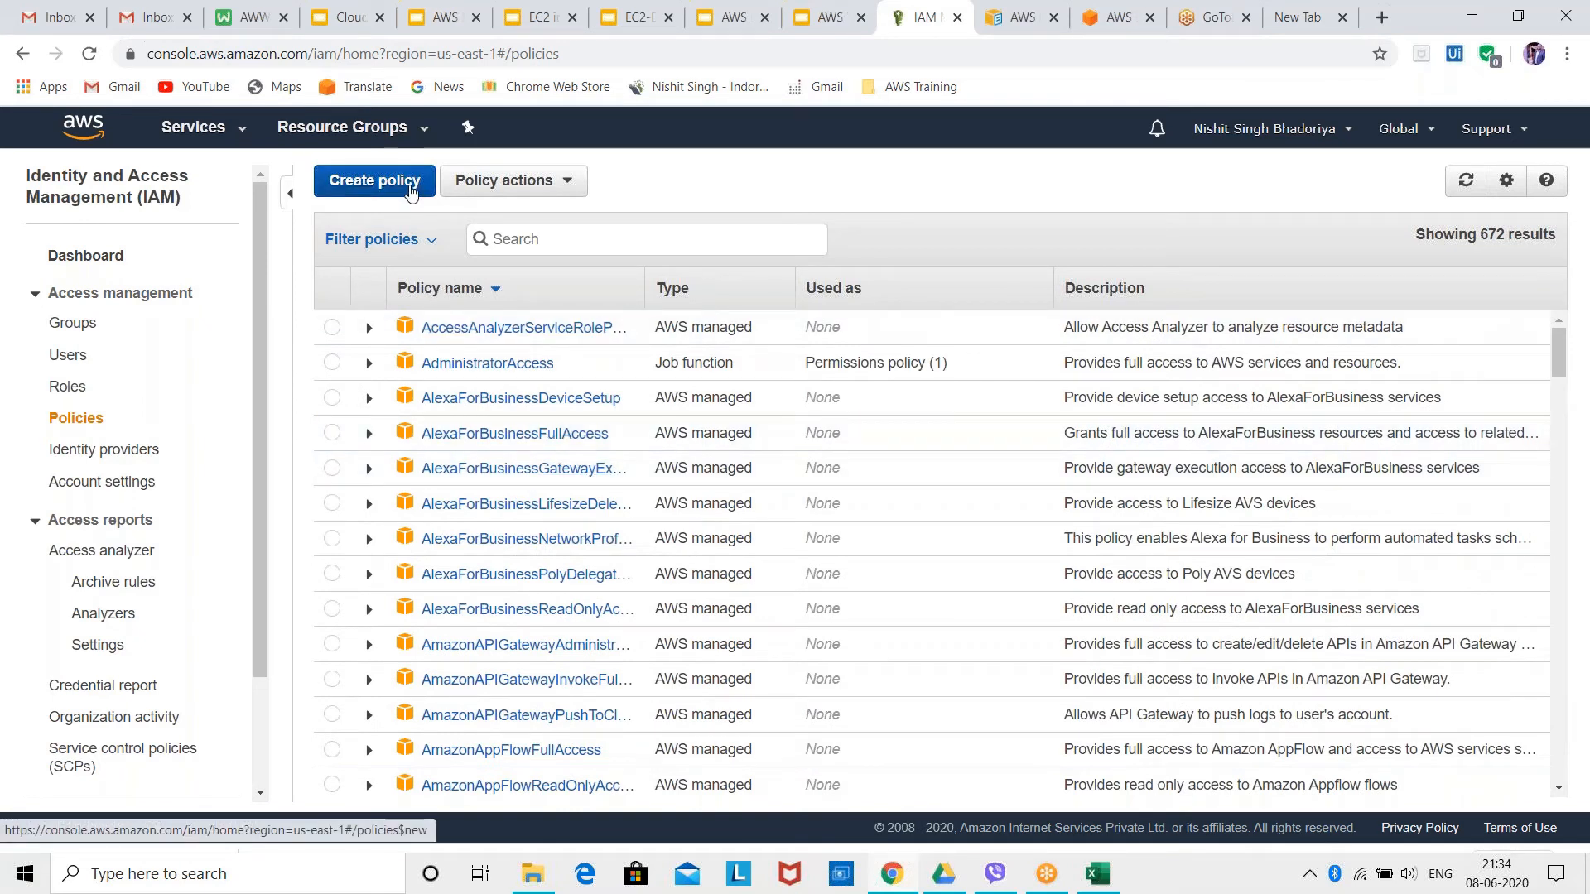
pyautogui.click(410, 189)
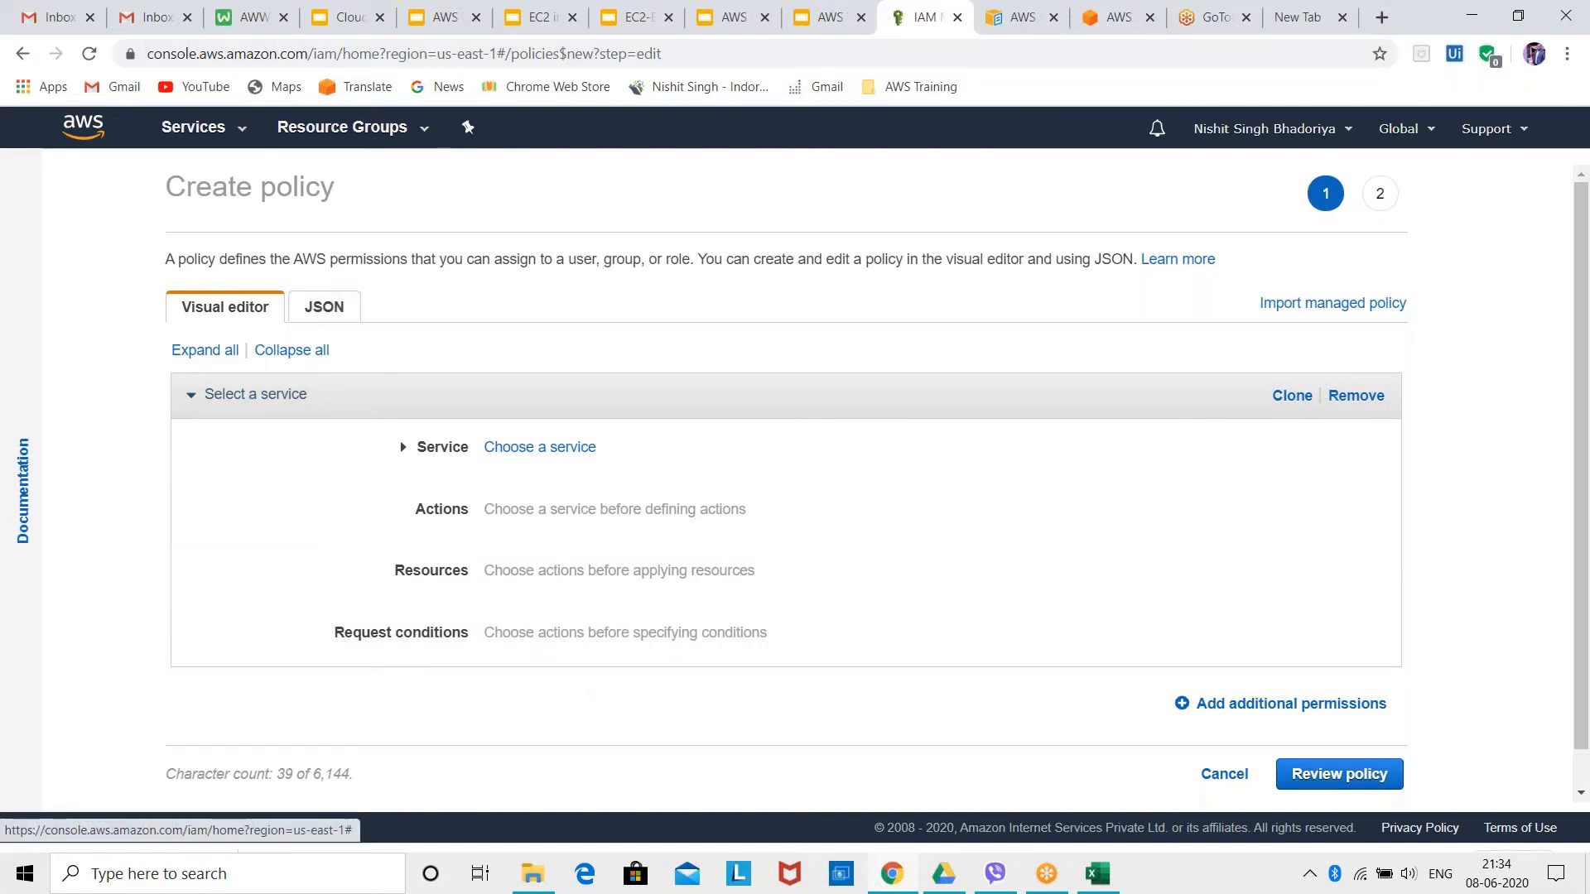
pyautogui.click(317, 313)
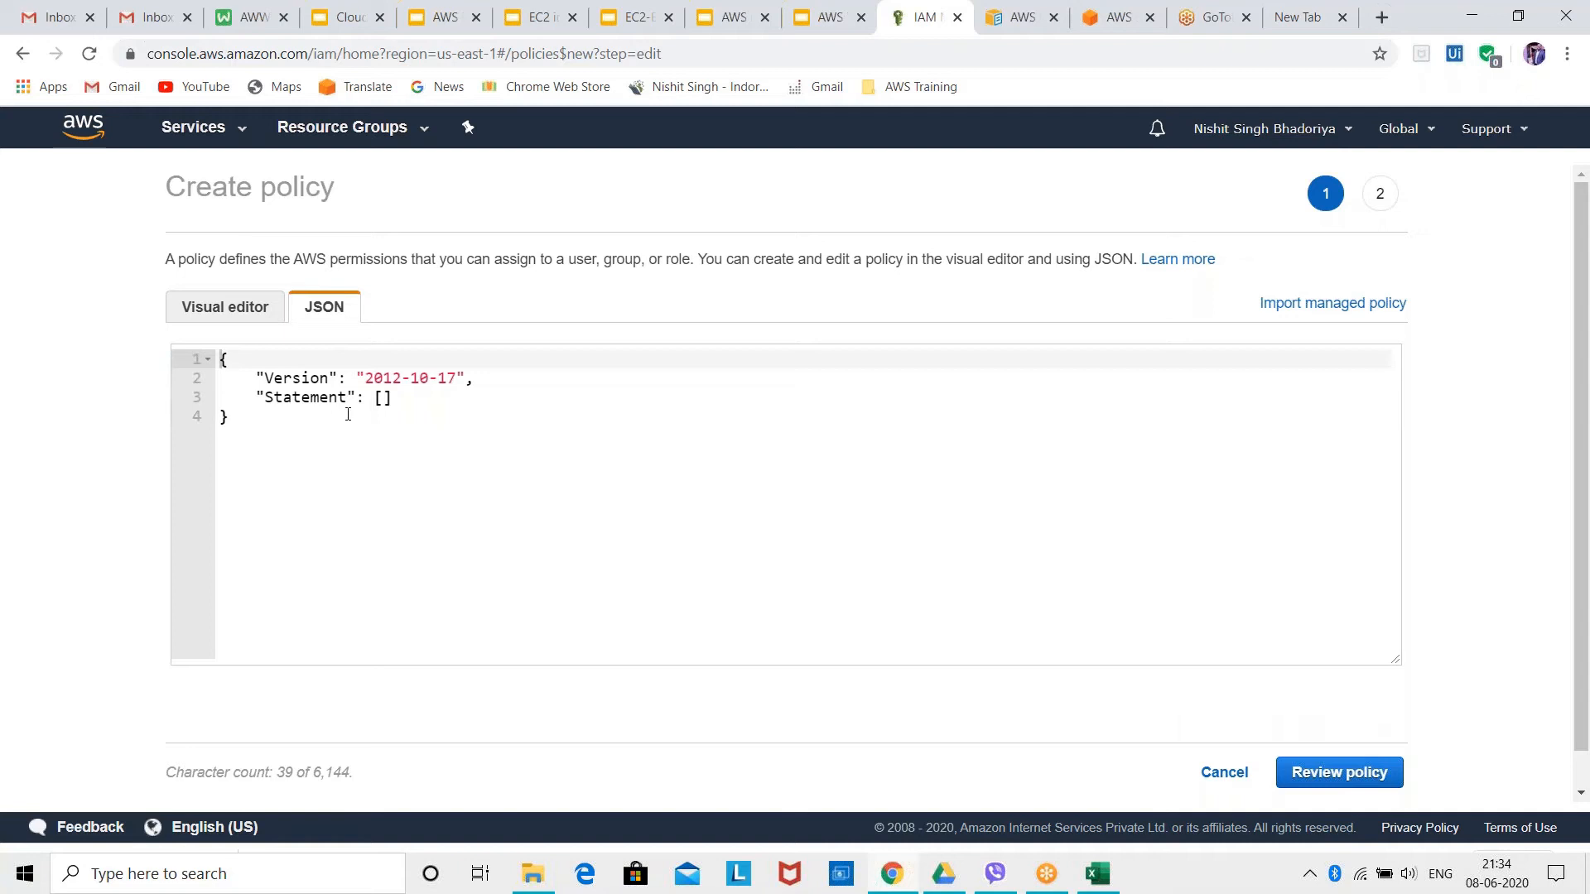
# - Switch to the AWW whiteboard and locate the "Host Static Web-Site On S3 Bucket" policy example at a readable size
pyautogui.click(261, 18)
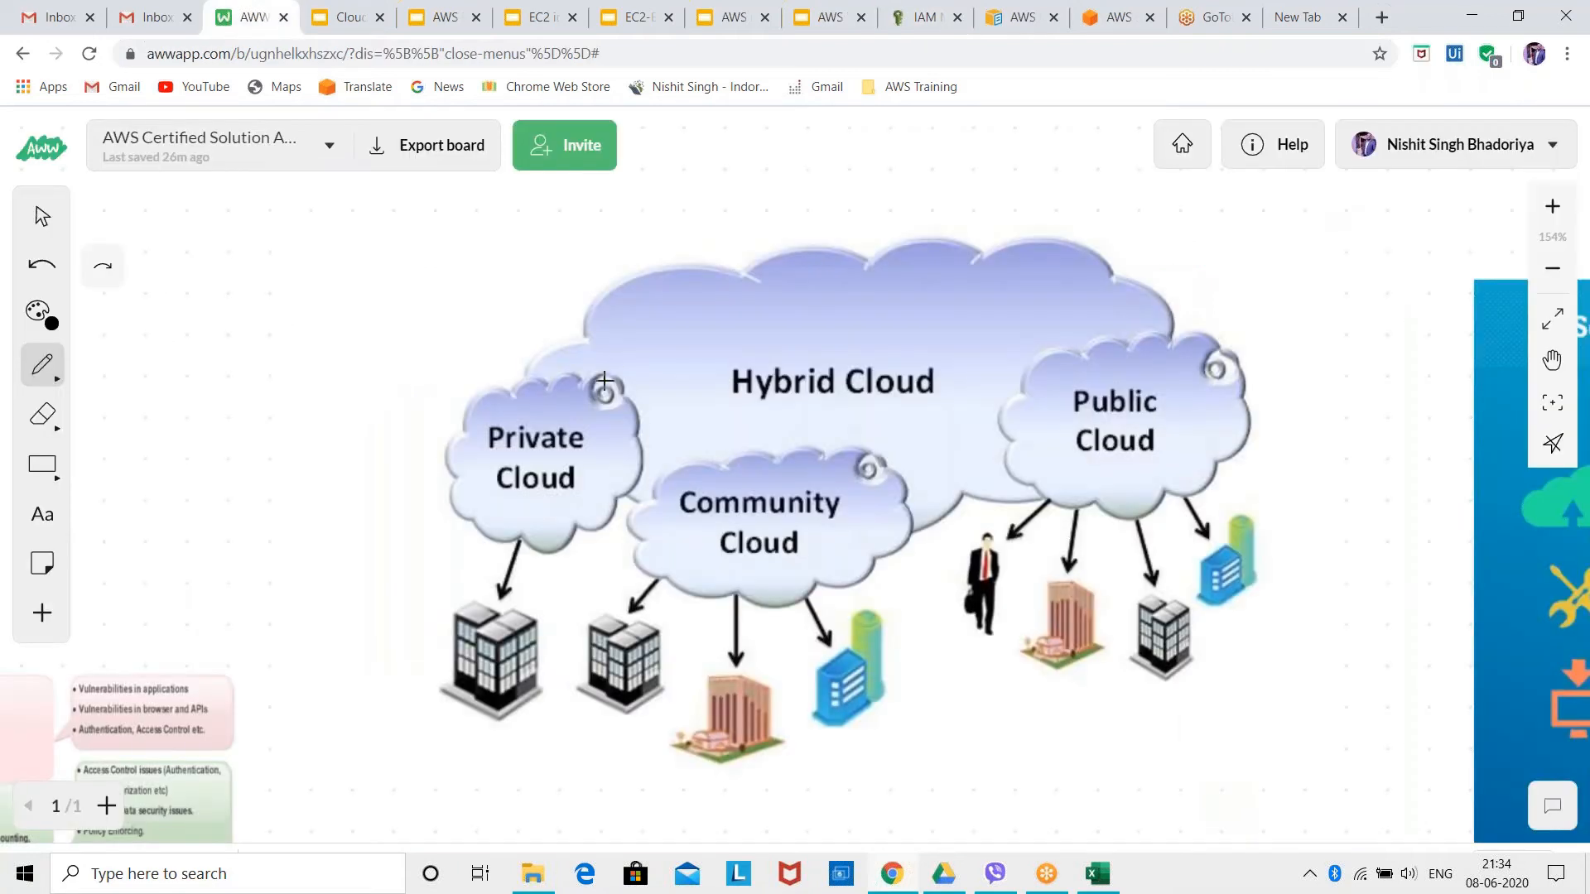
pyautogui.scroll(-3, 585, 433)
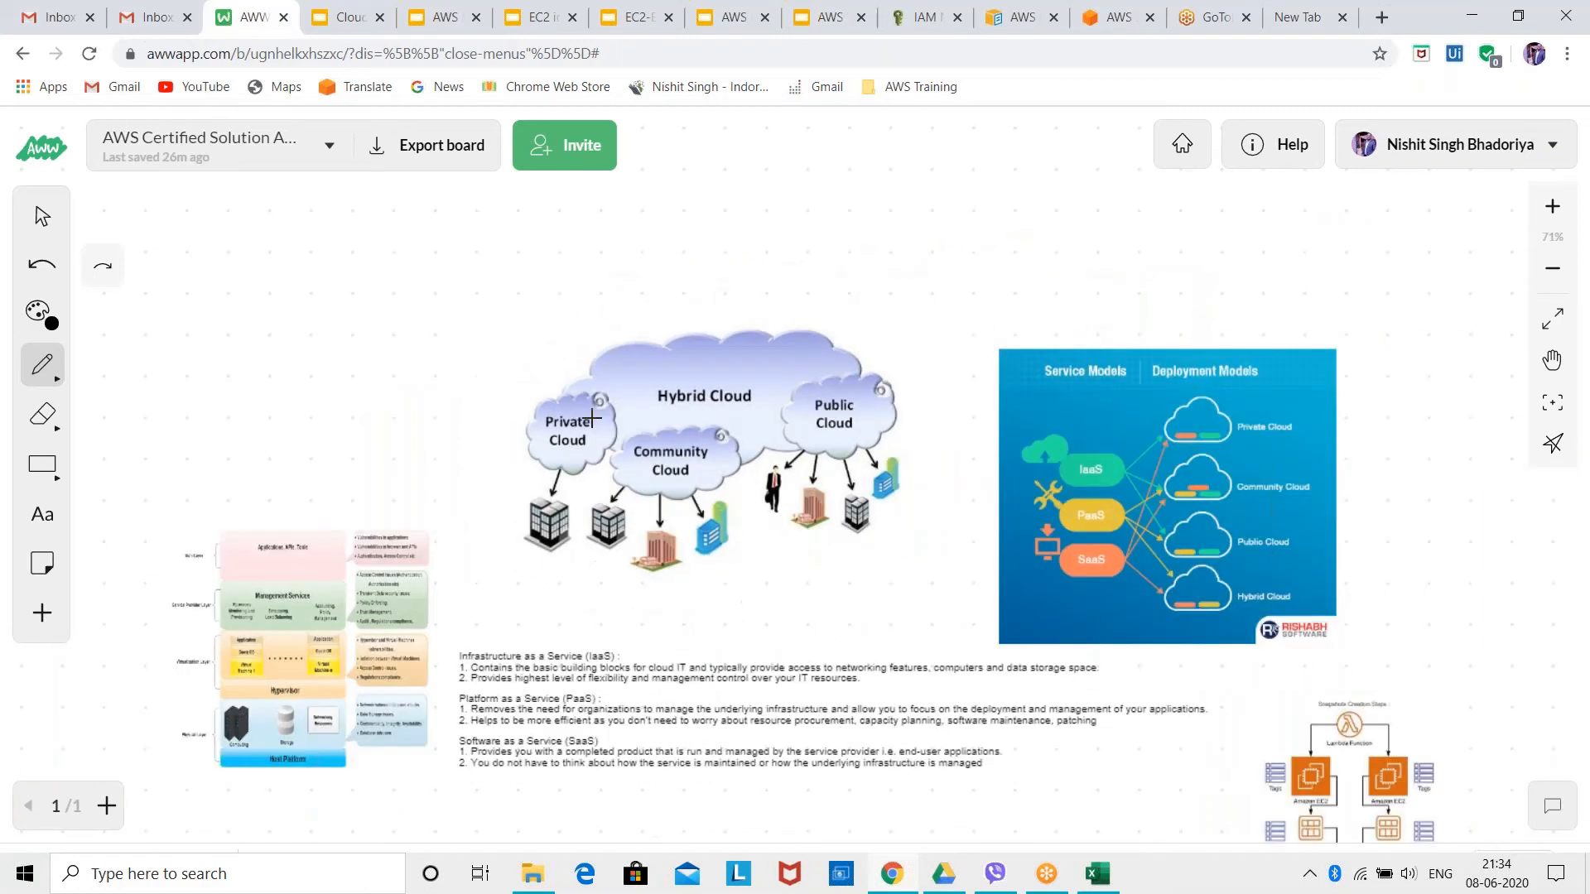
pyautogui.click(1553, 361)
pyautogui.scroll(-5, 721, 620)
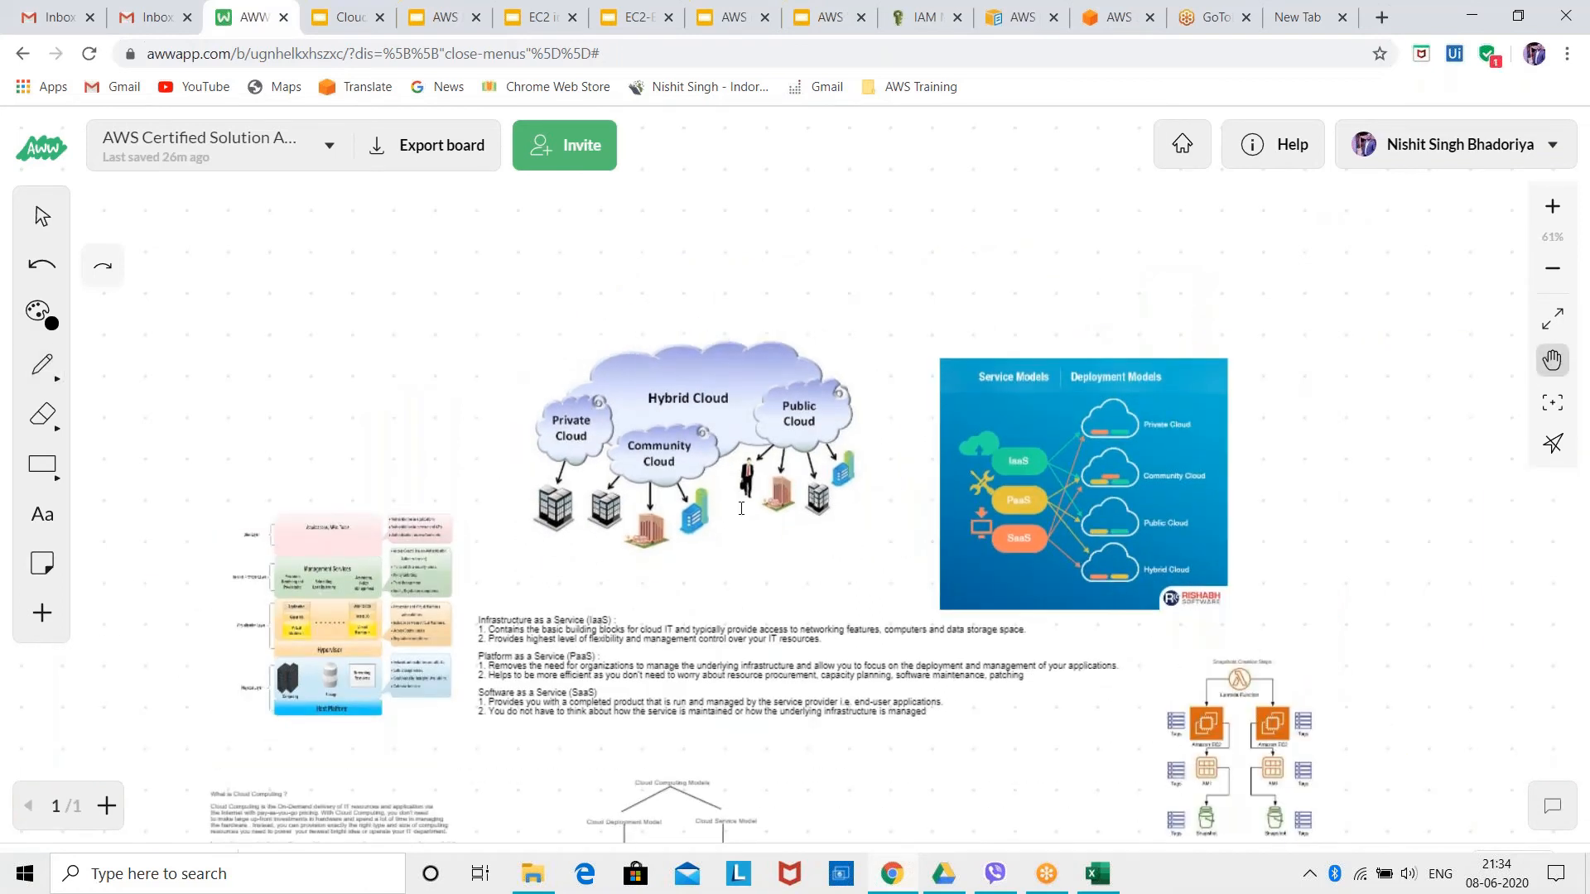
pyautogui.scroll(3, 704, 516)
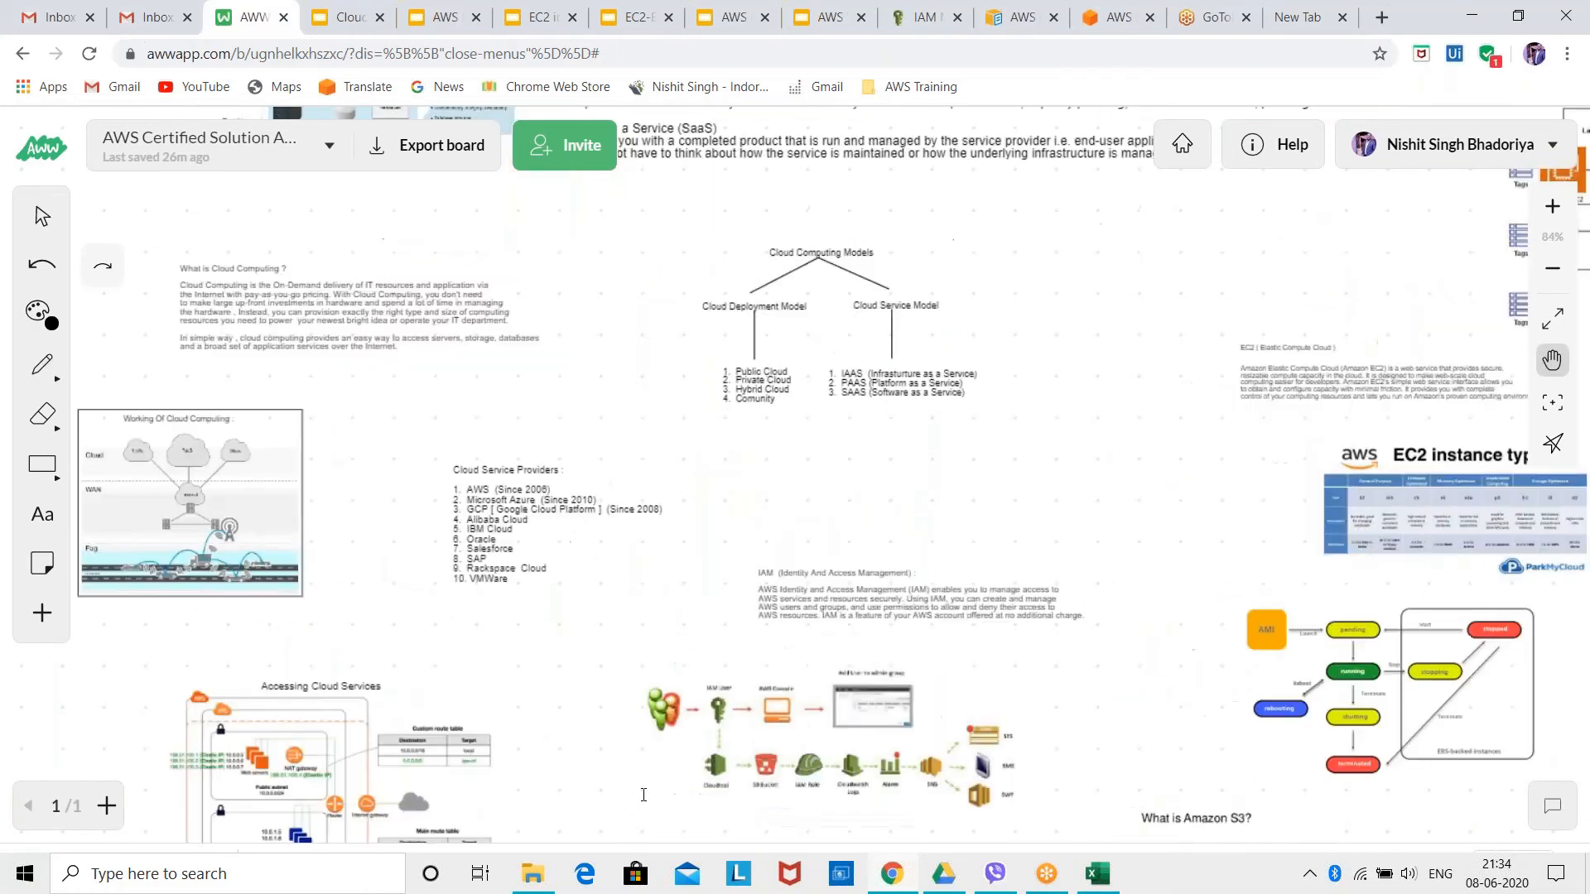
pyautogui.moveTo(643, 795); pyautogui.dragTo(627, 246)
pyautogui.scroll(4, 1076, 617)
pyautogui.moveTo(1188, 530); pyautogui.dragTo(847, 428)
pyautogui.scroll(4, 851, 579)
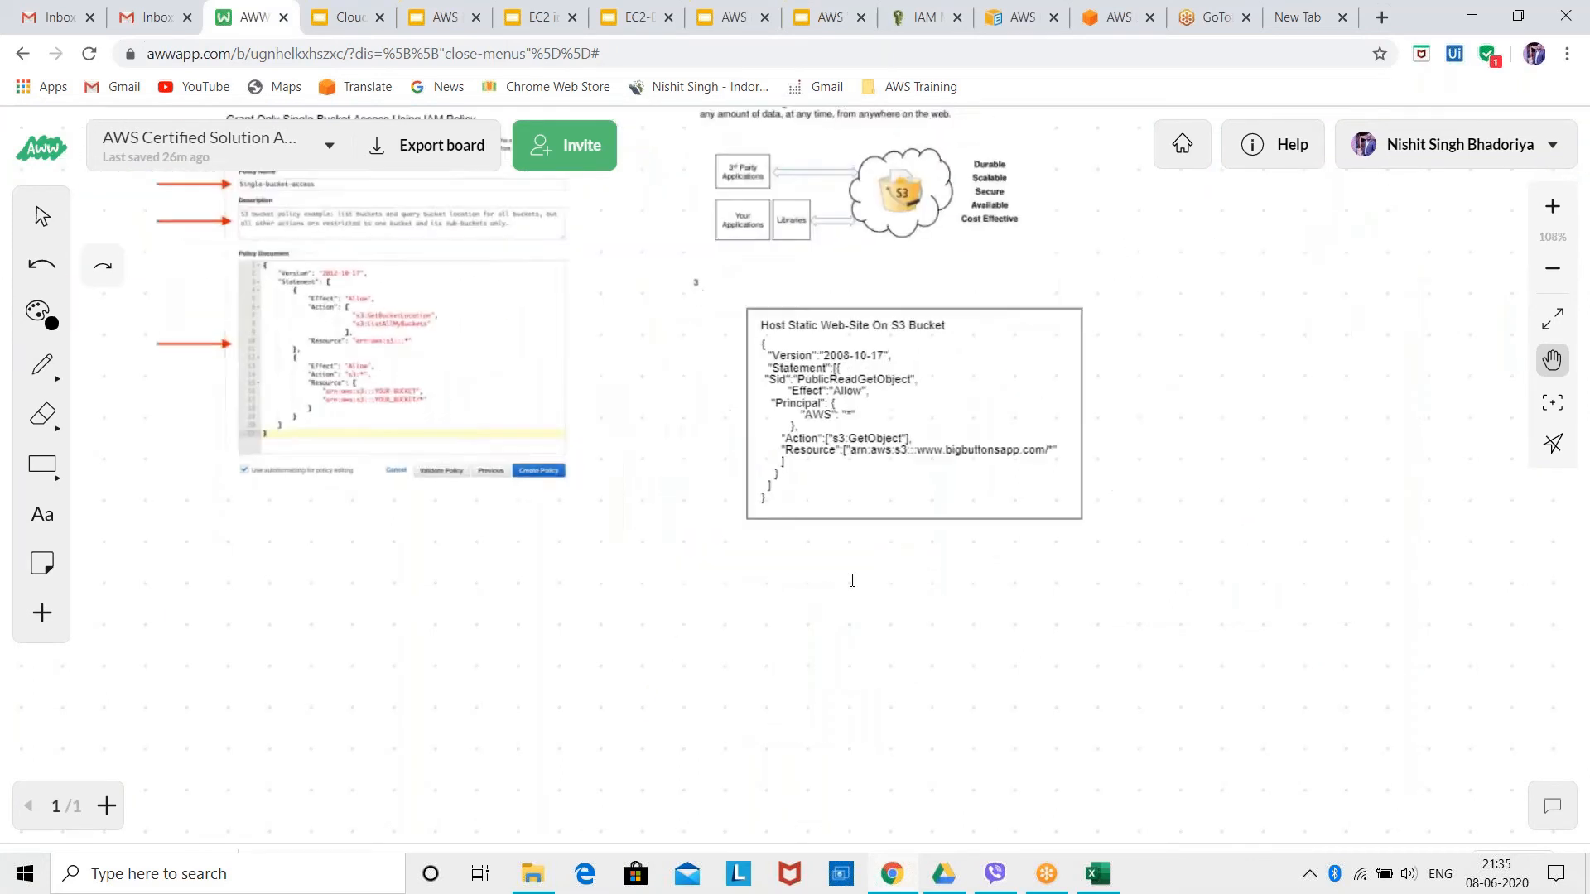
pyautogui.moveTo(972, 437); pyautogui.dragTo(806, 550)
pyautogui.scroll(2, 857, 495)
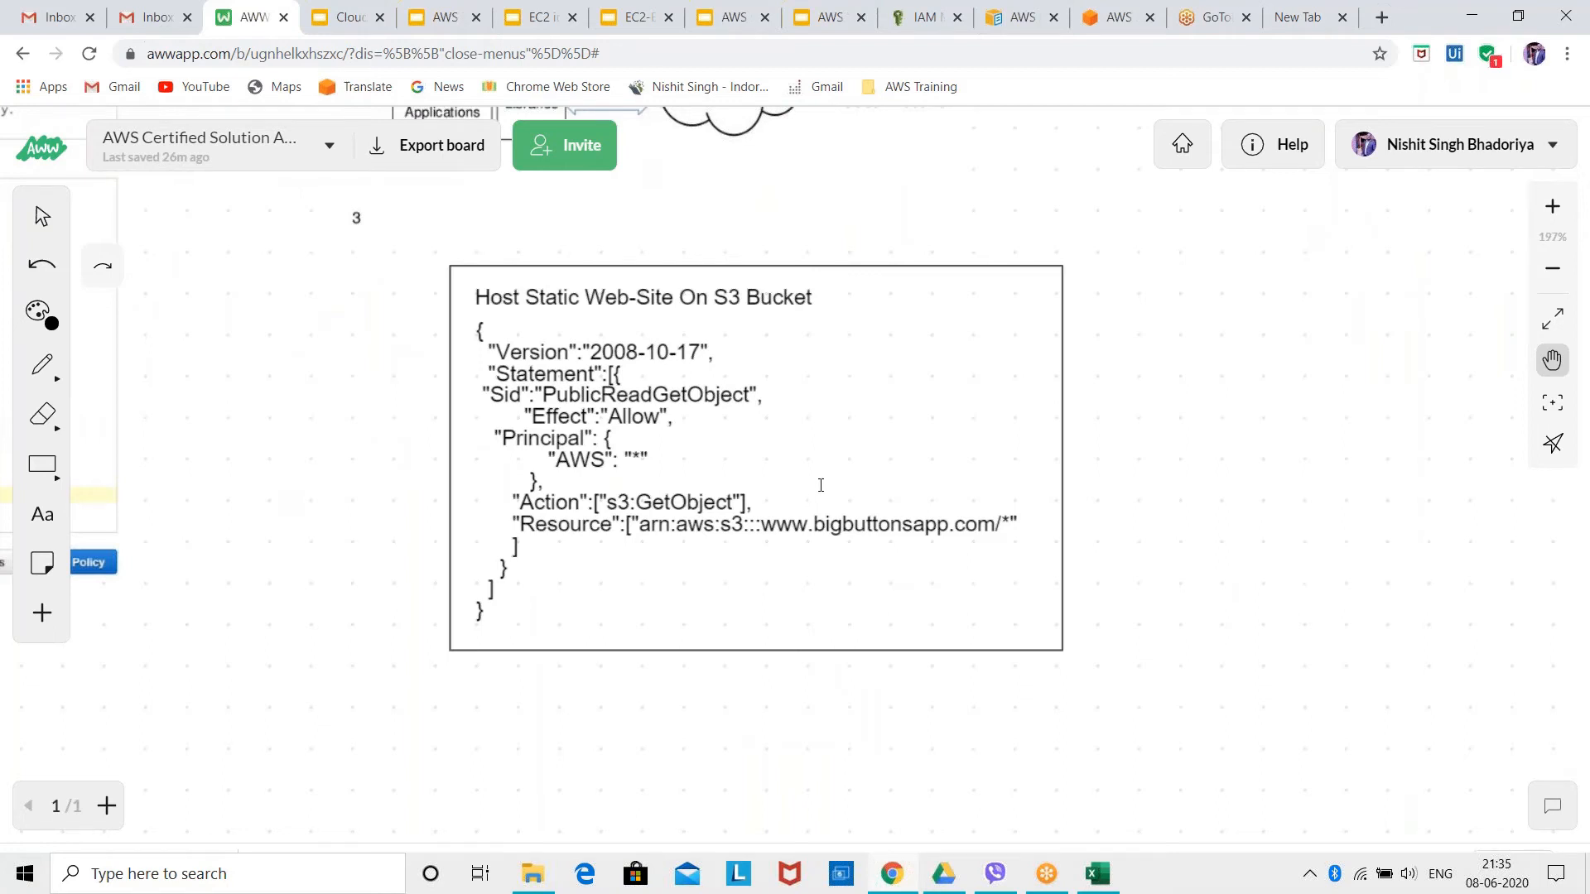
pyautogui.scroll(1, 821, 485)
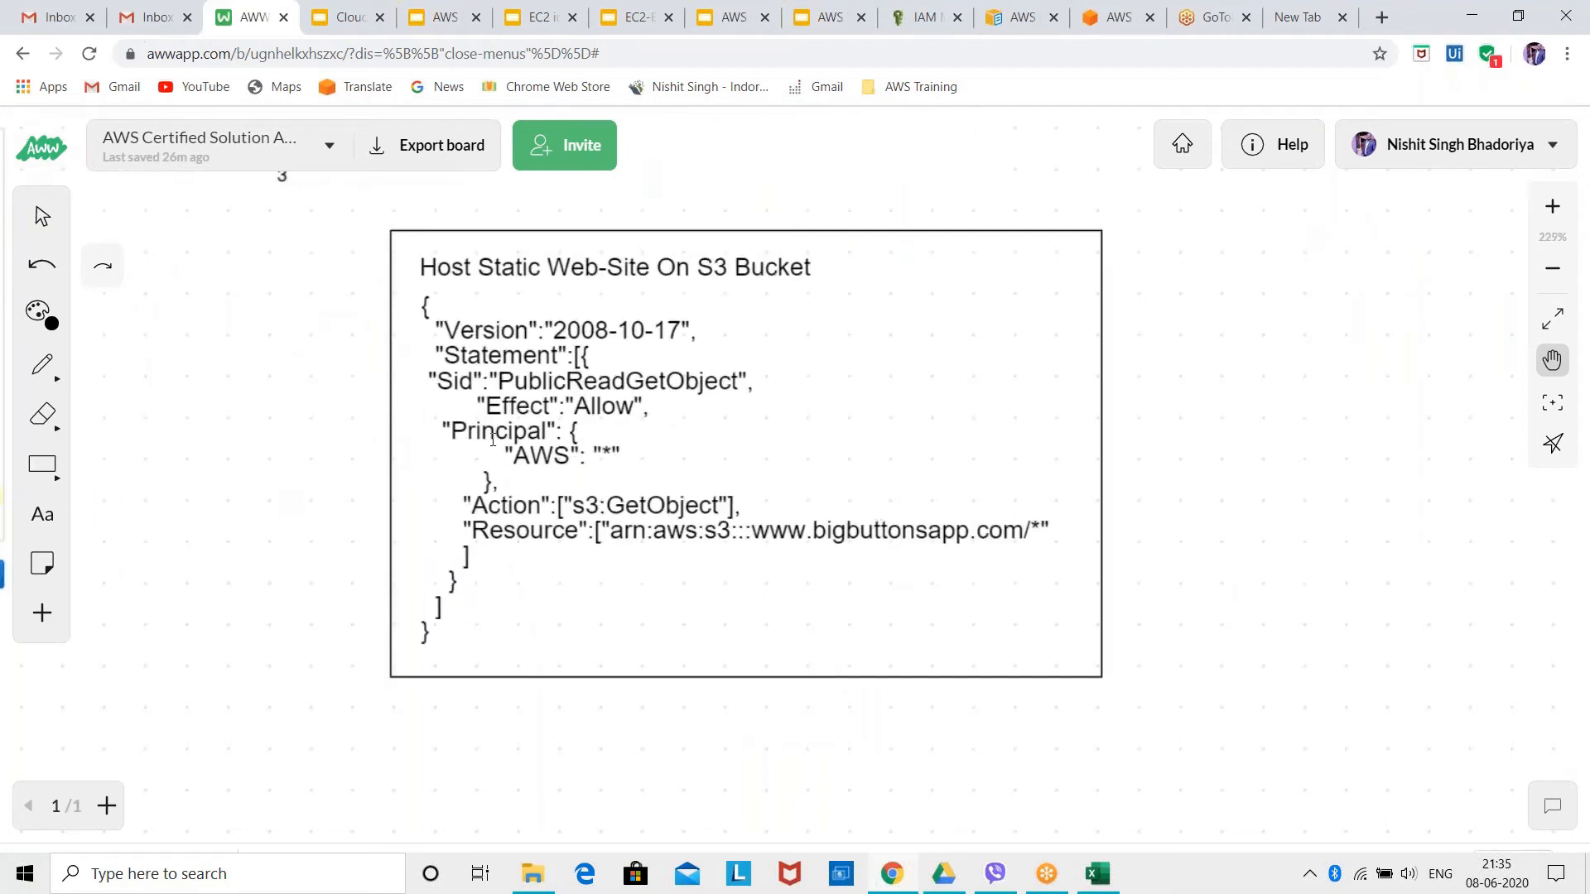
pyautogui.scroll(1, 502, 478)
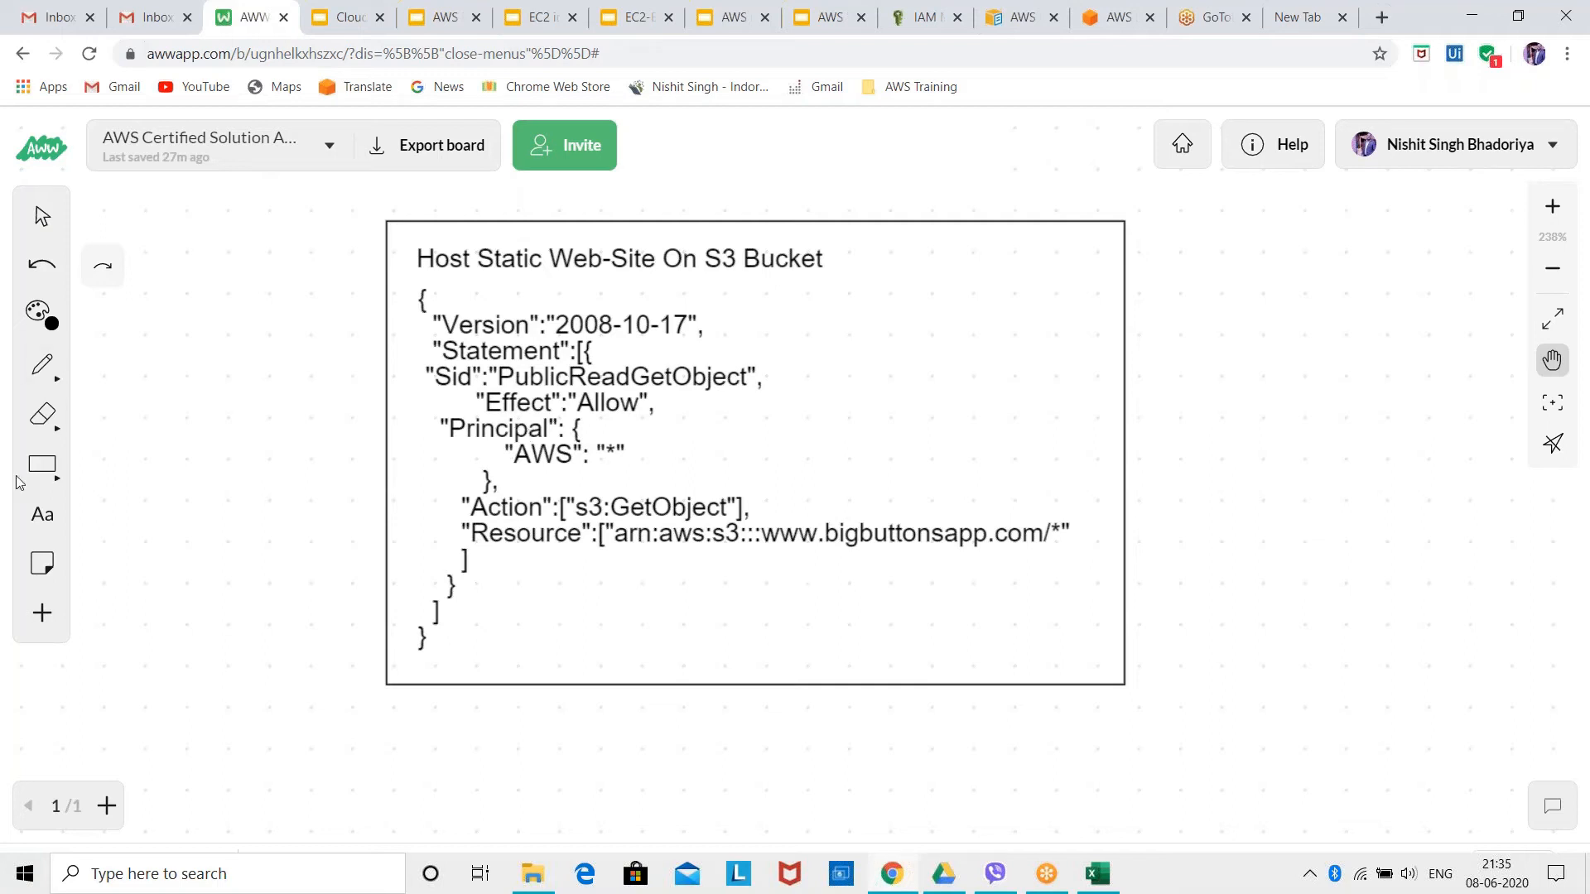
# - Copy the complete JSON policy text from the "Host Static Web-Site On S3 Bucket" box
pyautogui.click(42, 517)
pyautogui.click(517, 608)
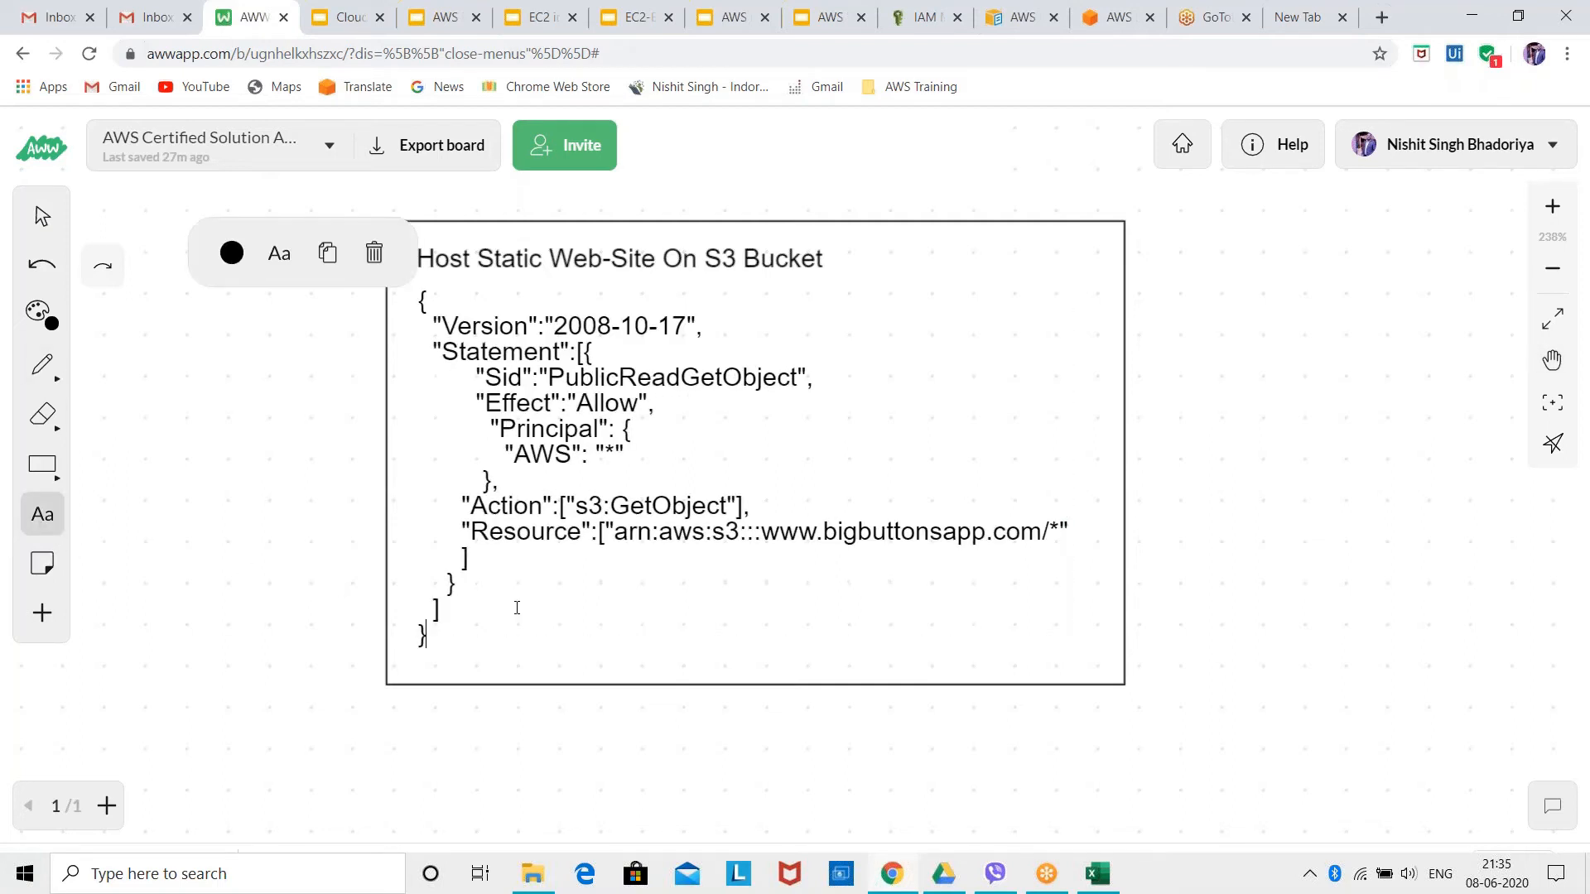
pyautogui.moveTo(517, 609); pyautogui.dragTo(490, 530)
pyautogui.moveTo(483, 622); pyautogui.dragTo(406, 294)
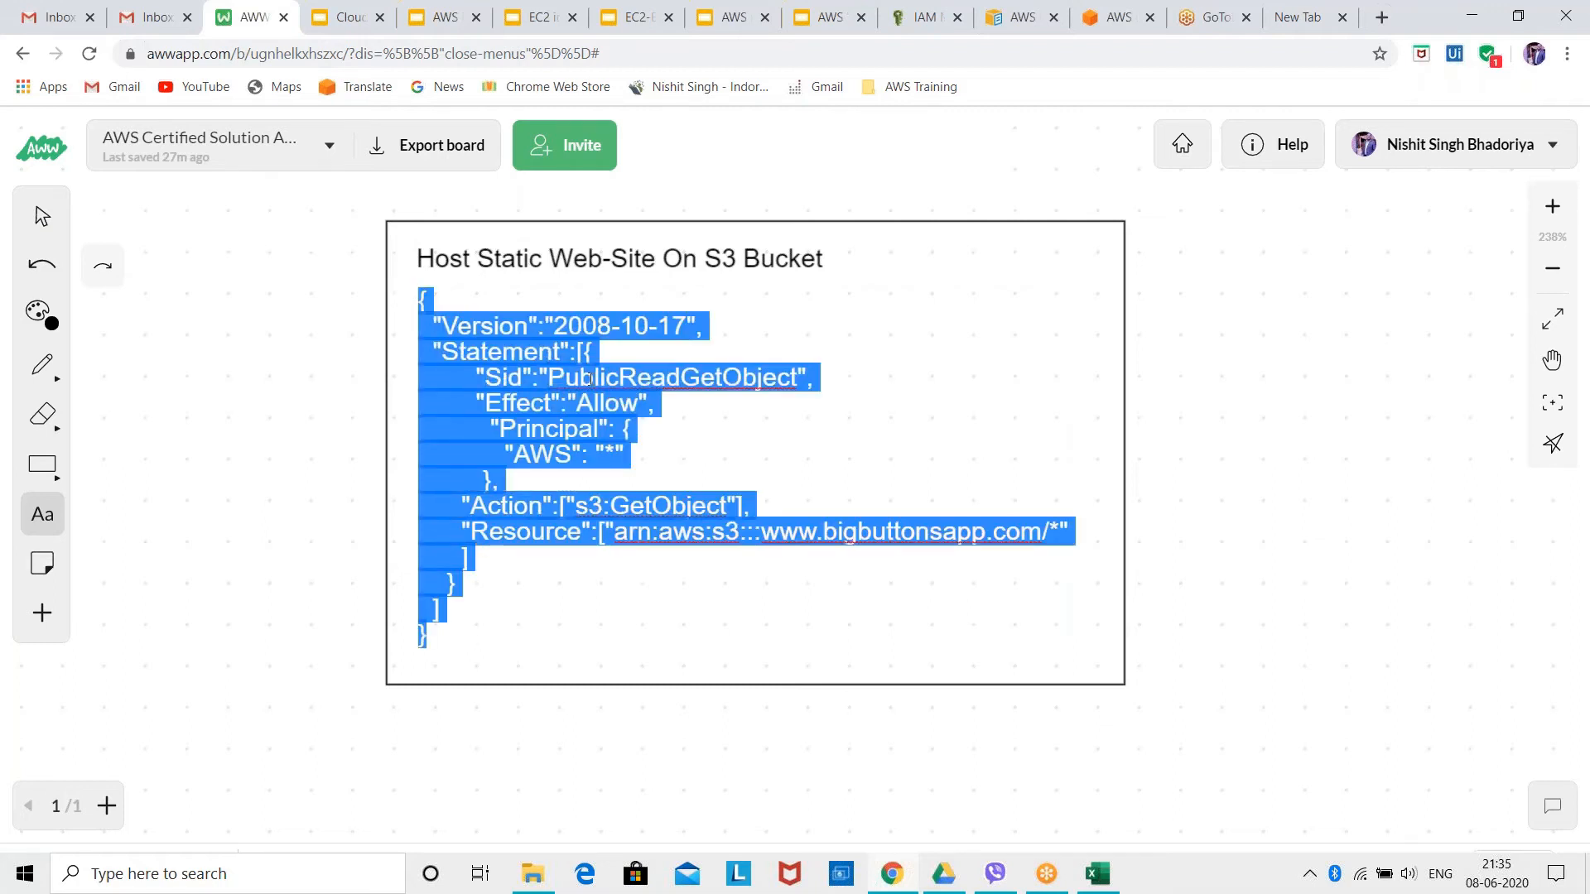
pyautogui.hotkey('ctrl', 'c')
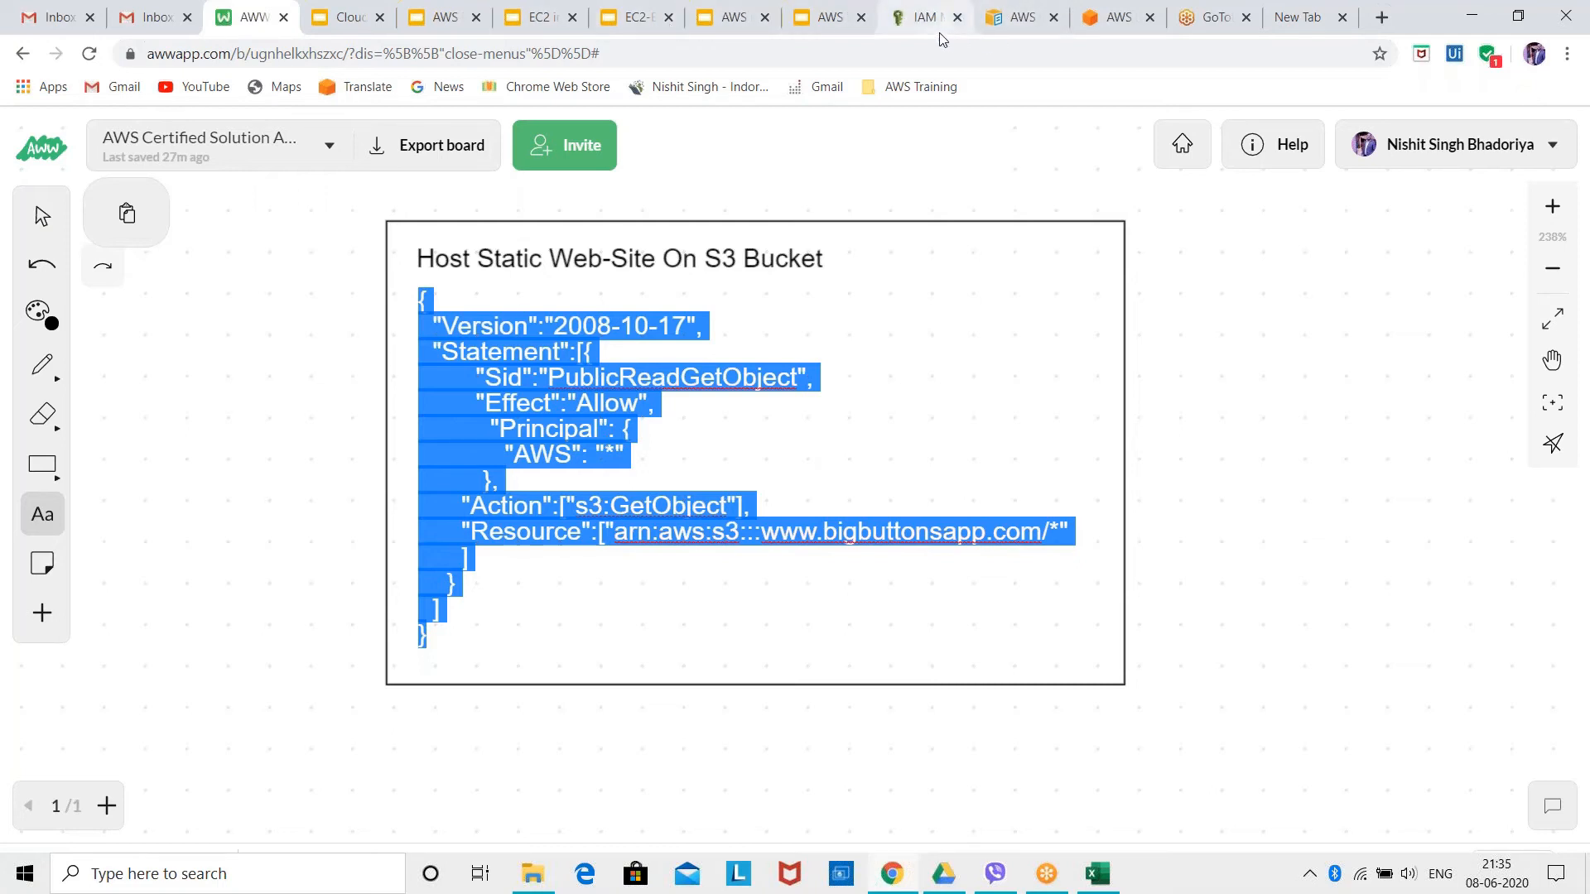
# - Return to the IAM Create policy page and replace the default JSON with the copied S3 PublicReadGetObject policy
pyautogui.click(924, 17)
pyautogui.click(352, 512)
pyautogui.hotkey('ctrl', 'a')
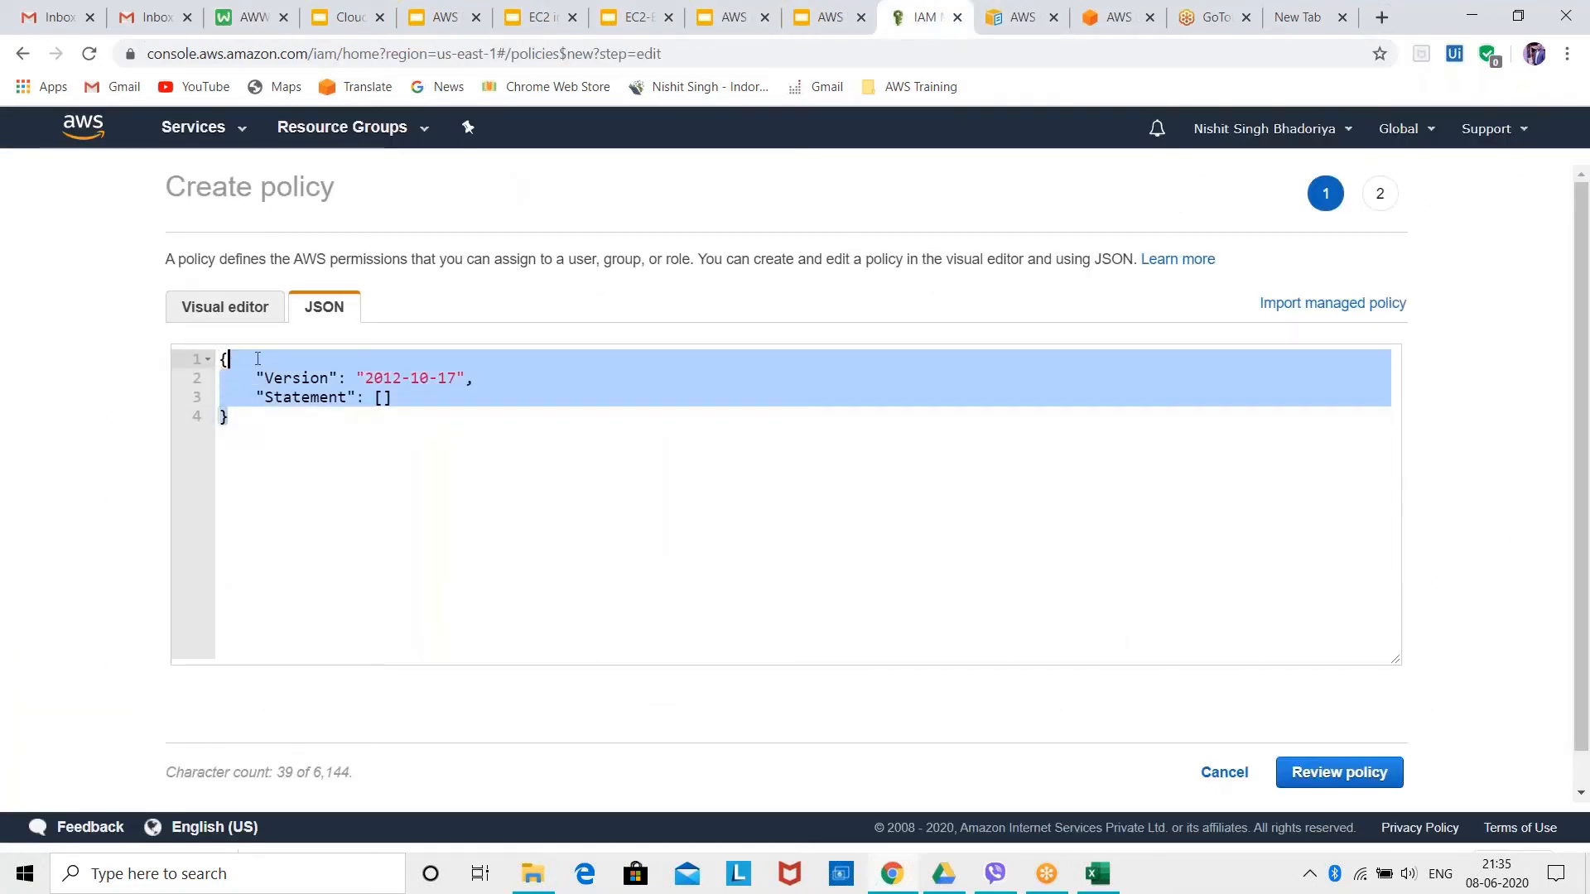
pyautogui.moveTo(216, 371); pyautogui.dragTo(213, 361)
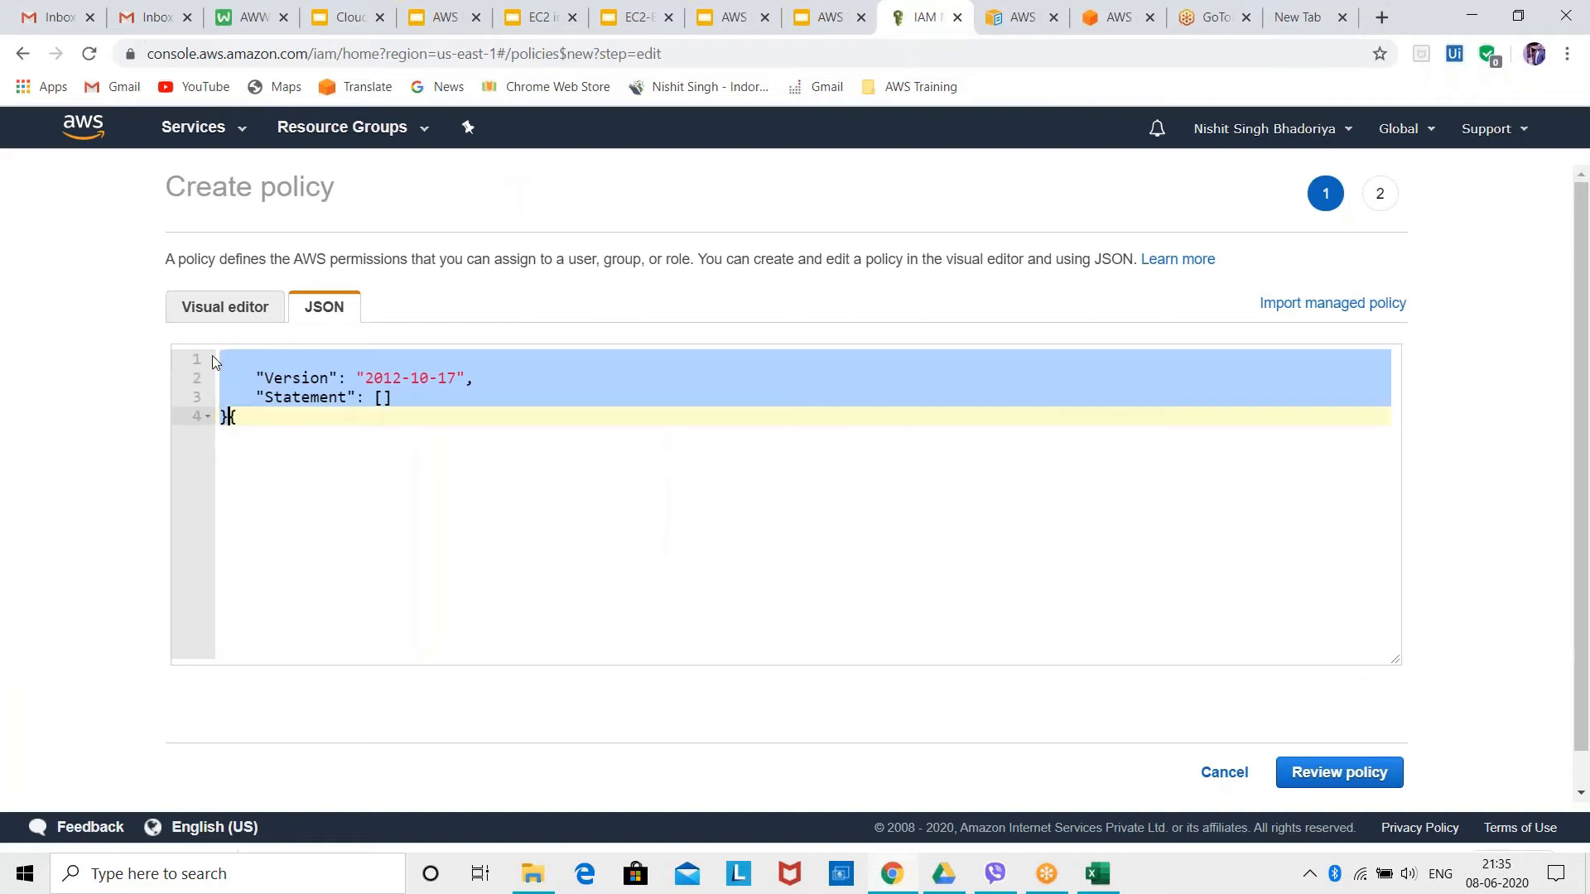
pyautogui.moveTo(296, 462); pyautogui.dragTo(210, 361)
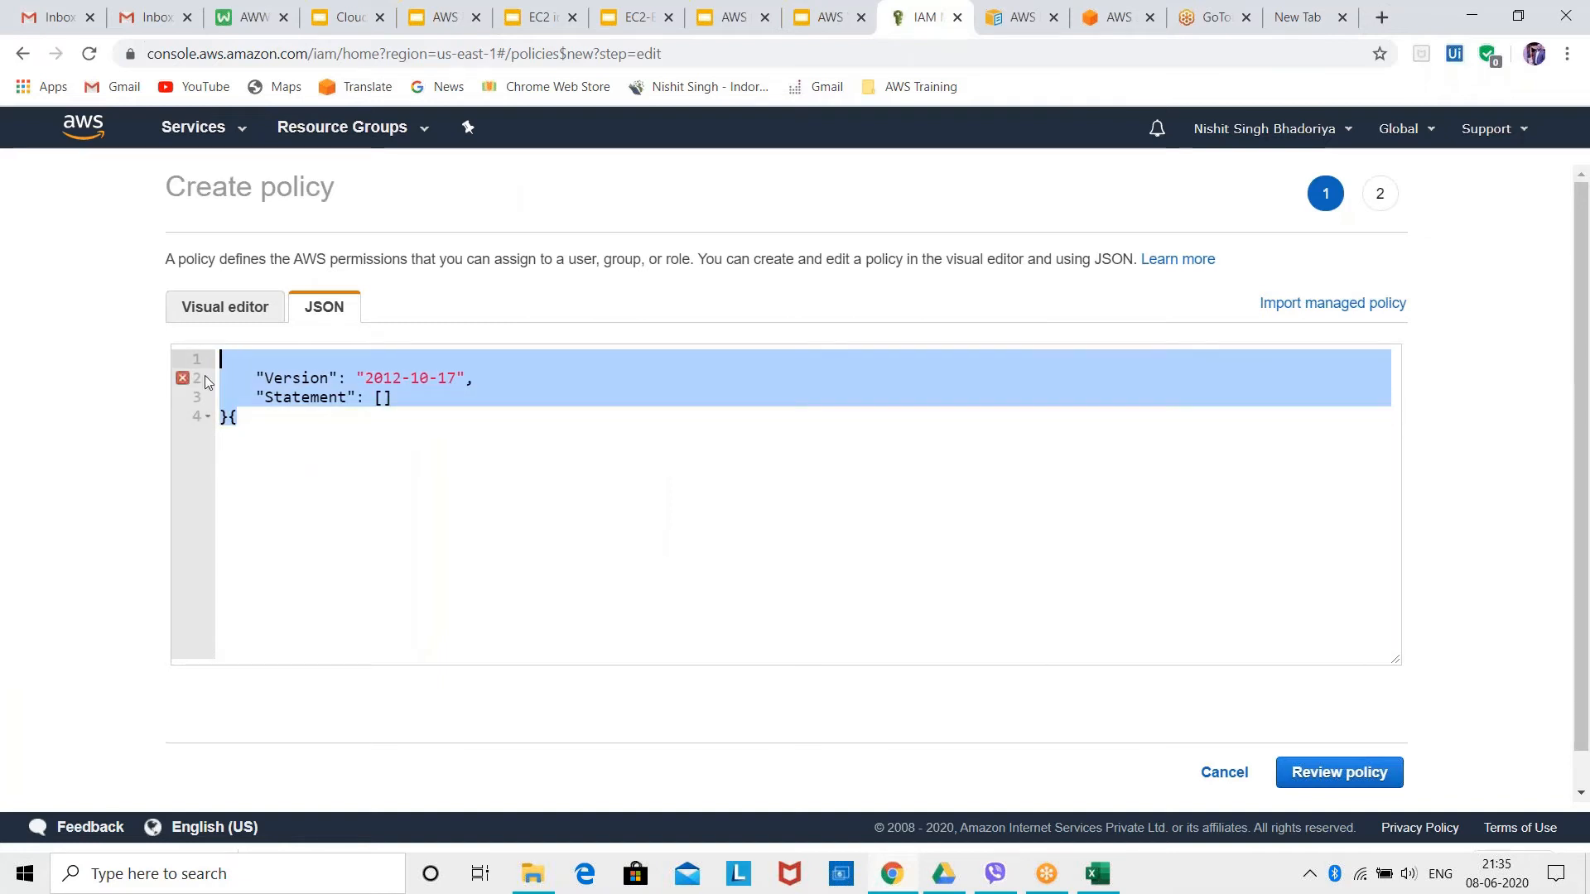
pyautogui.hotkey('ctrl', 'v')
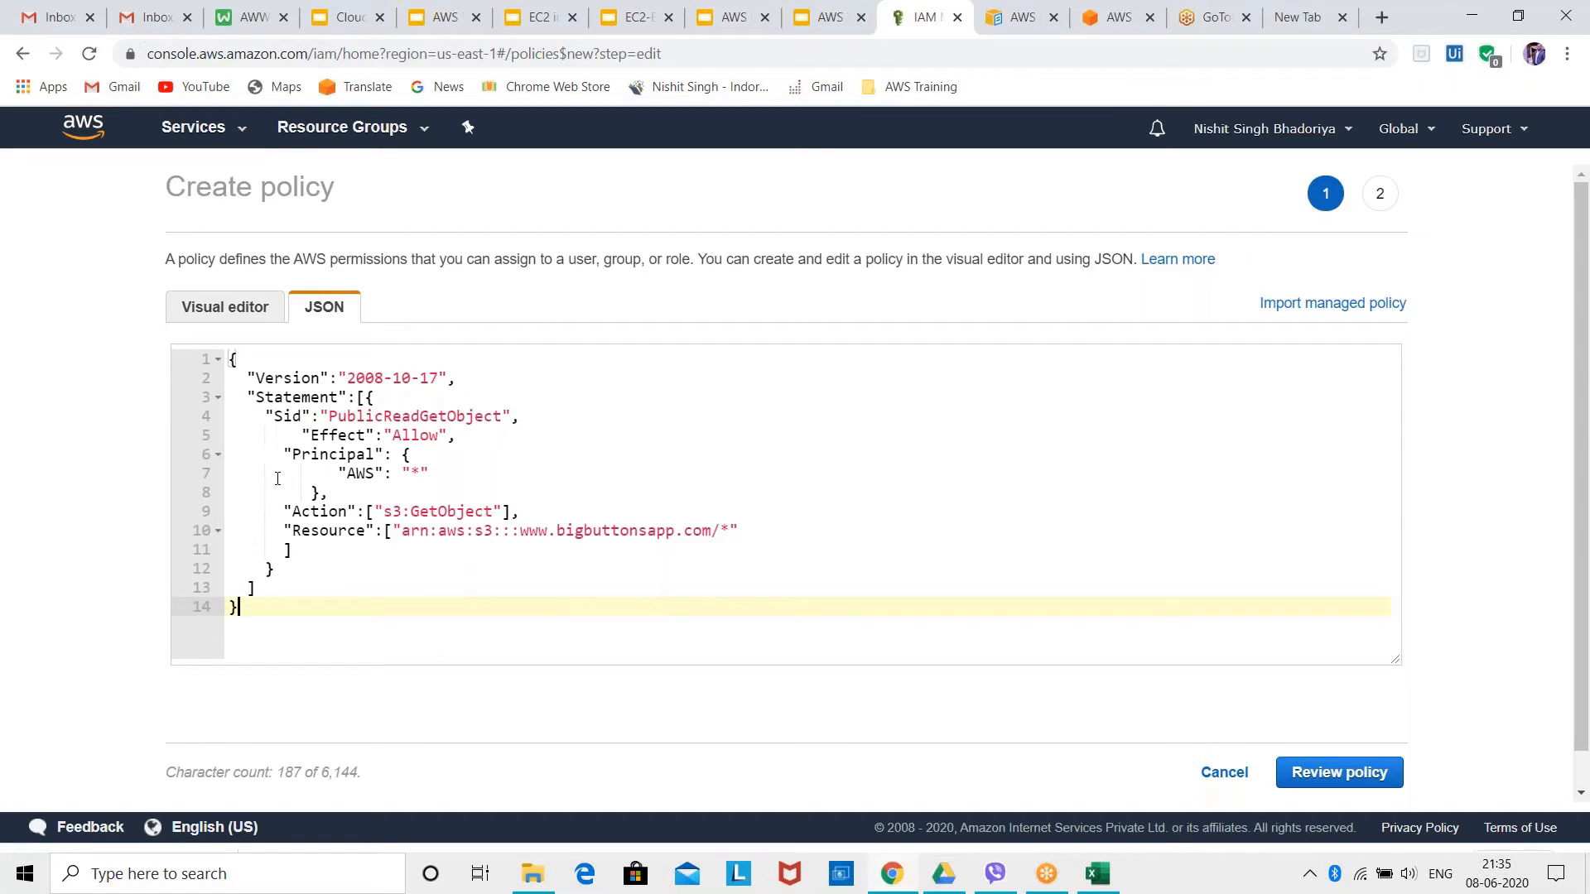
# - Try to submit the pasted S3 policy for review and examine its JSON alongside the validation feedback
pyautogui.rightClick(267, 479)
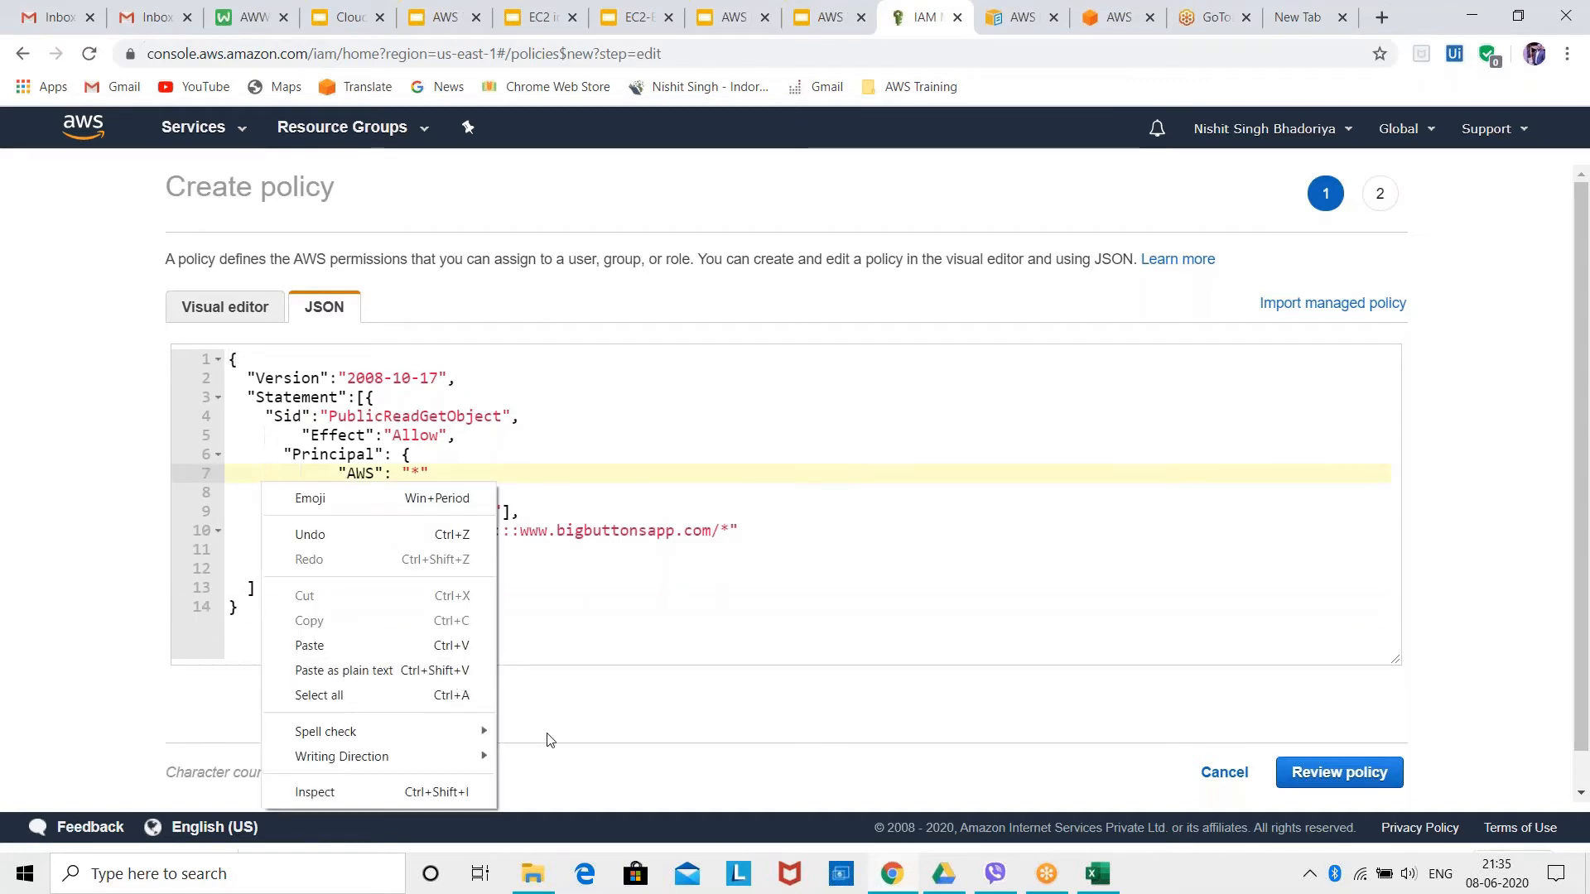
pyautogui.click(1310, 773)
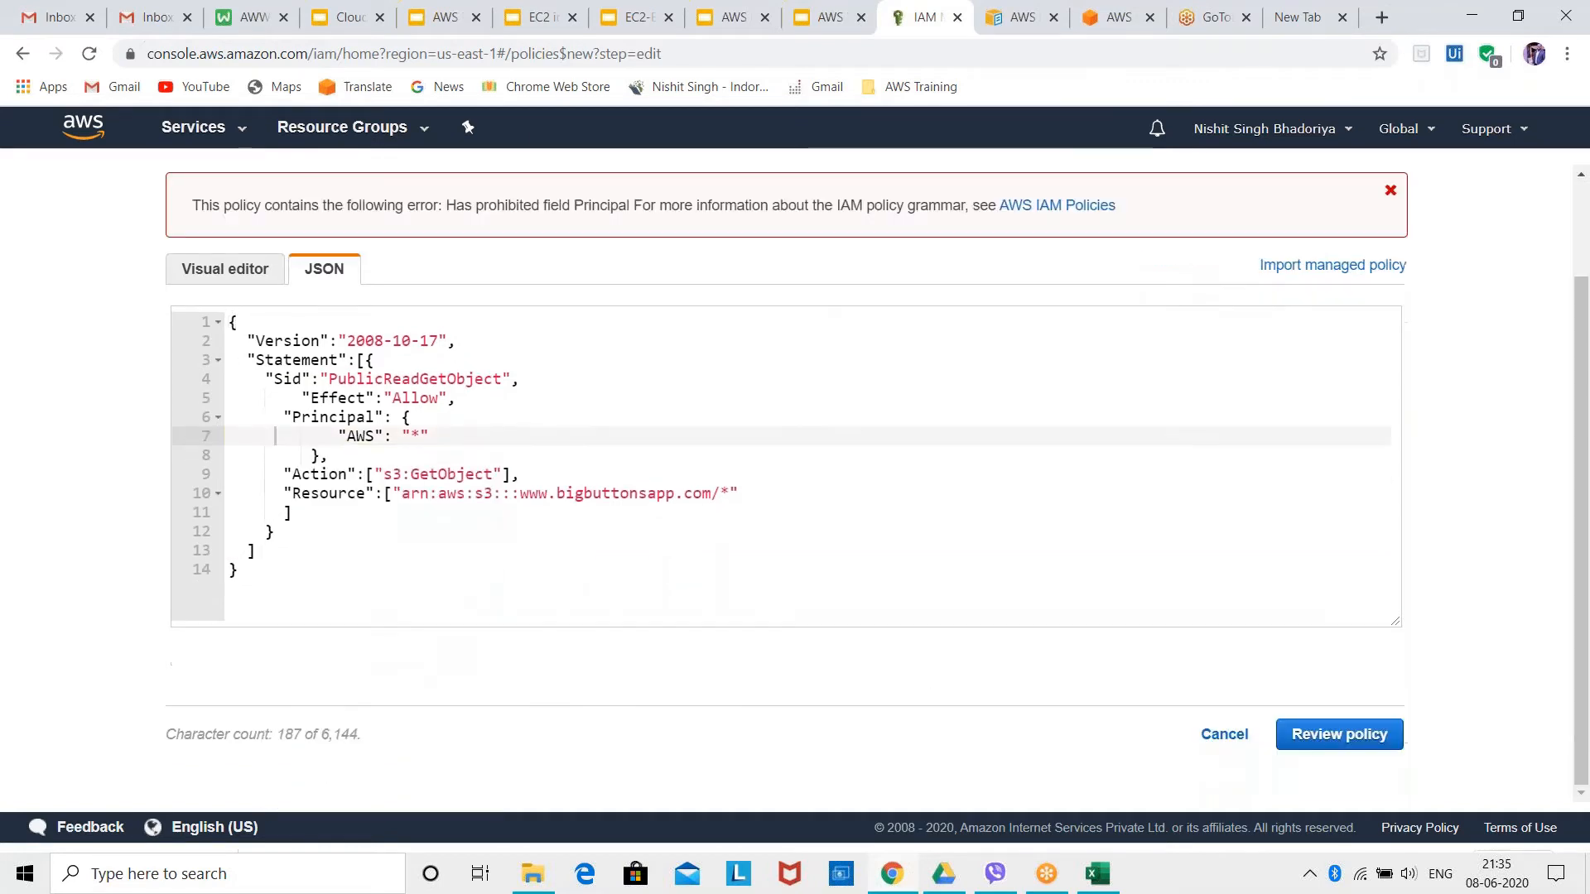
pyautogui.scroll(2, 1354, 480)
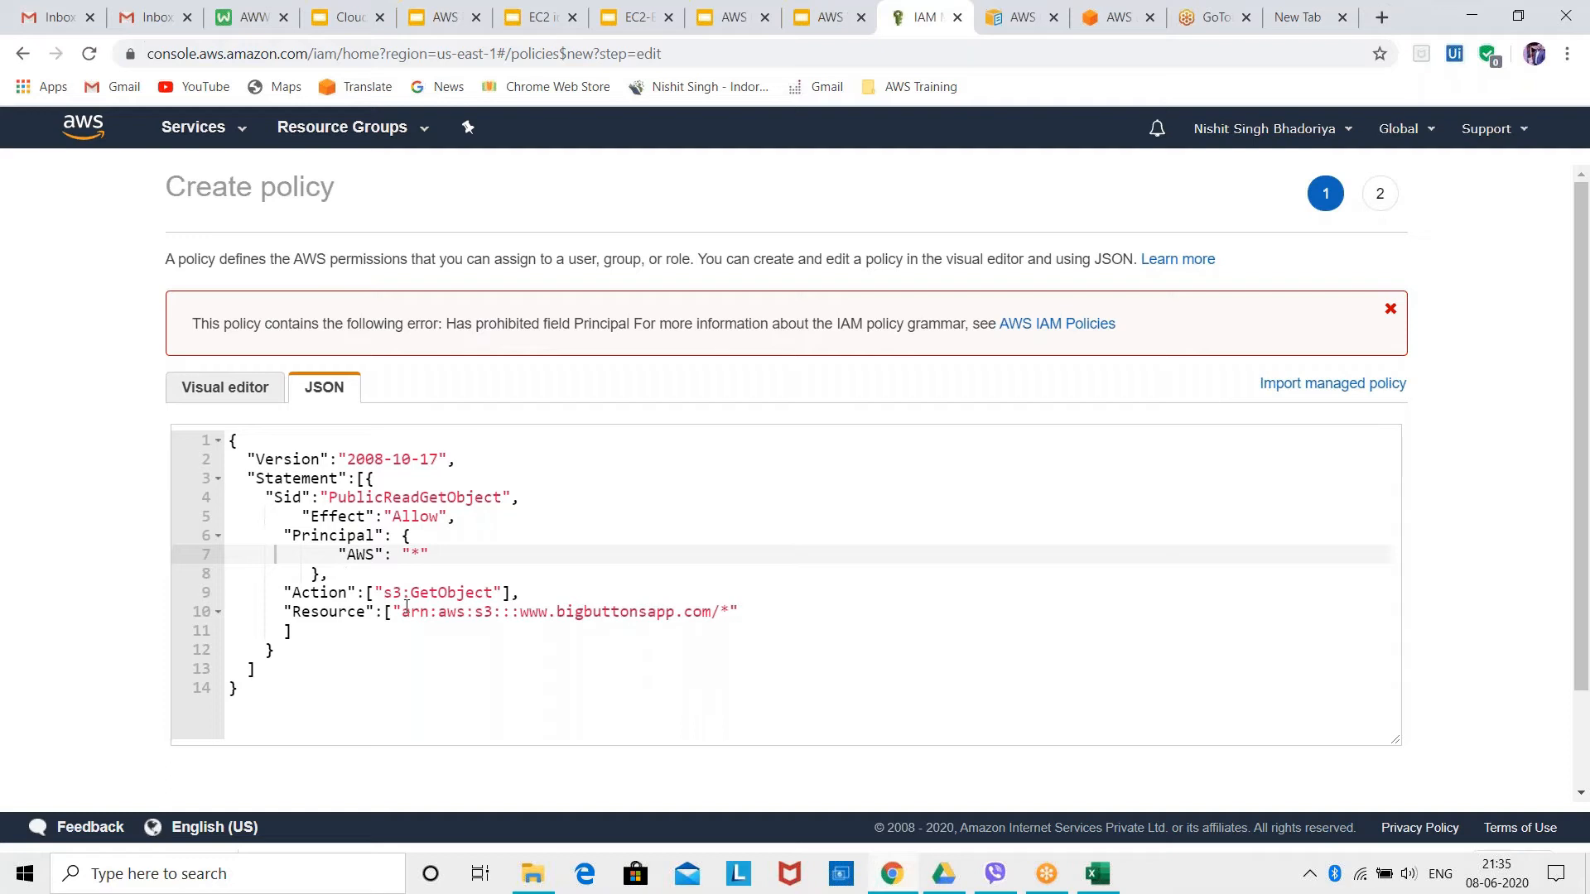
pyautogui.scroll(-2, 445, 580)
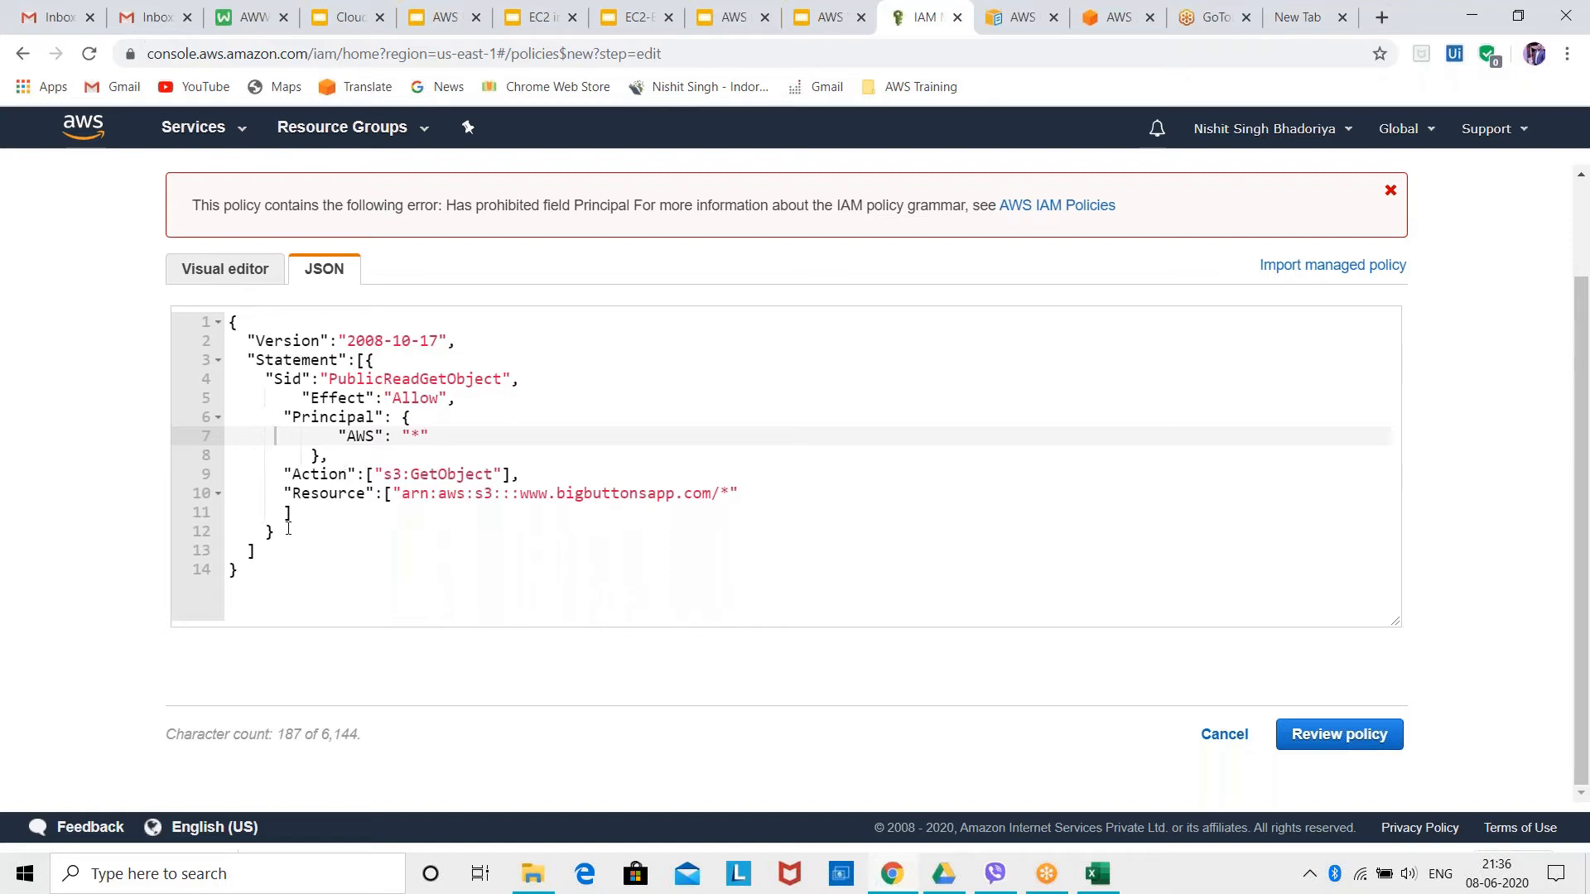
pyautogui.scroll(2, 324, 534)
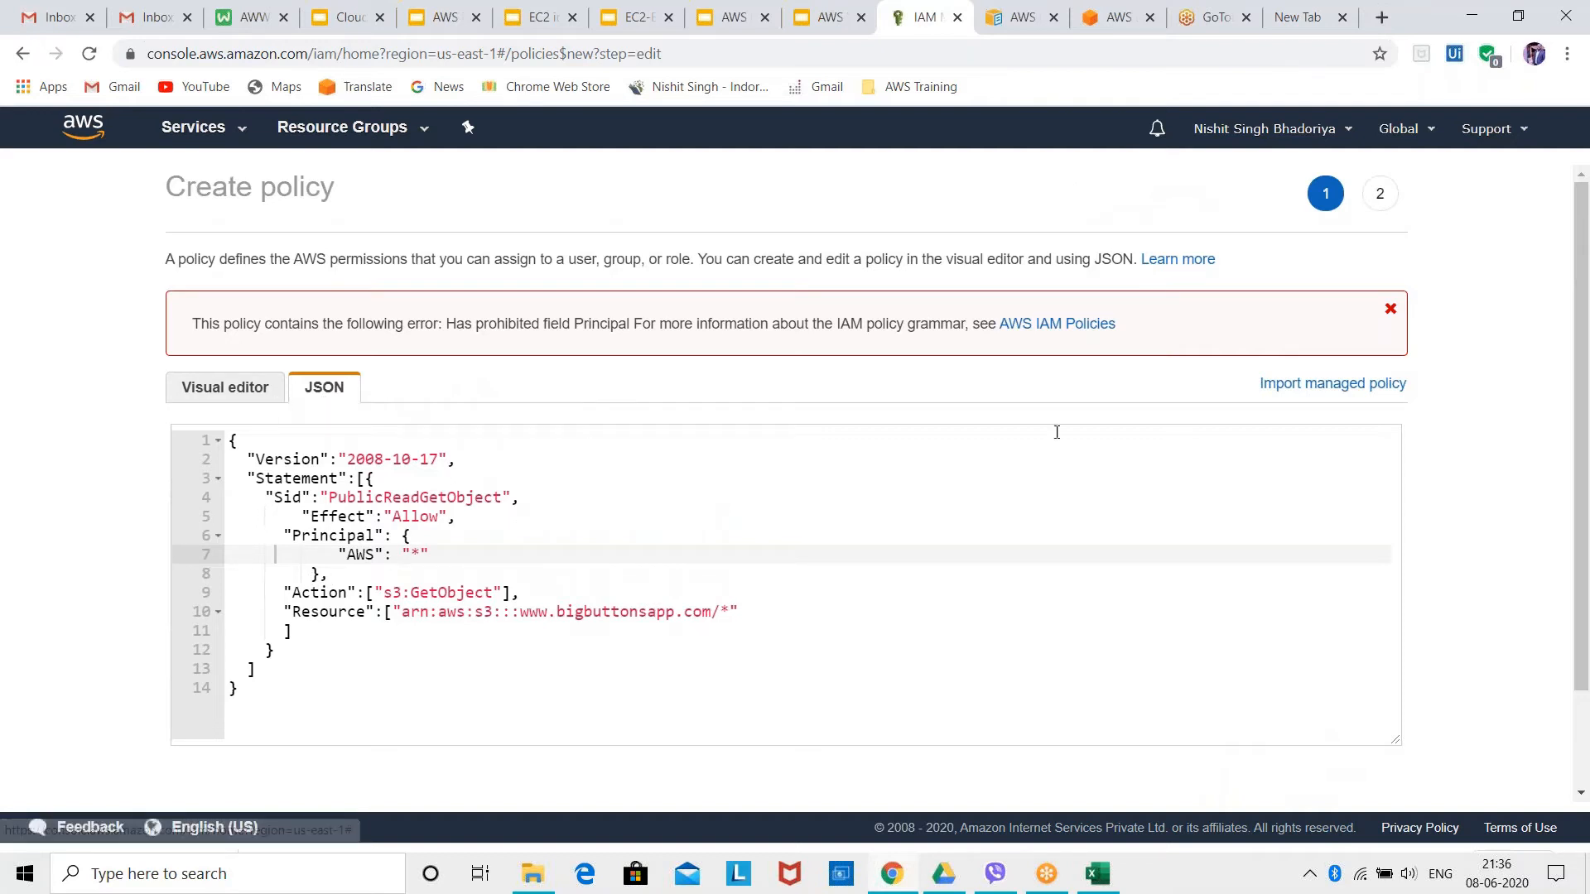
# - Delete the whole S3 policy text from the JSON editor and change to the visual policy editor
pyautogui.scroll(-2, 1055, 436)
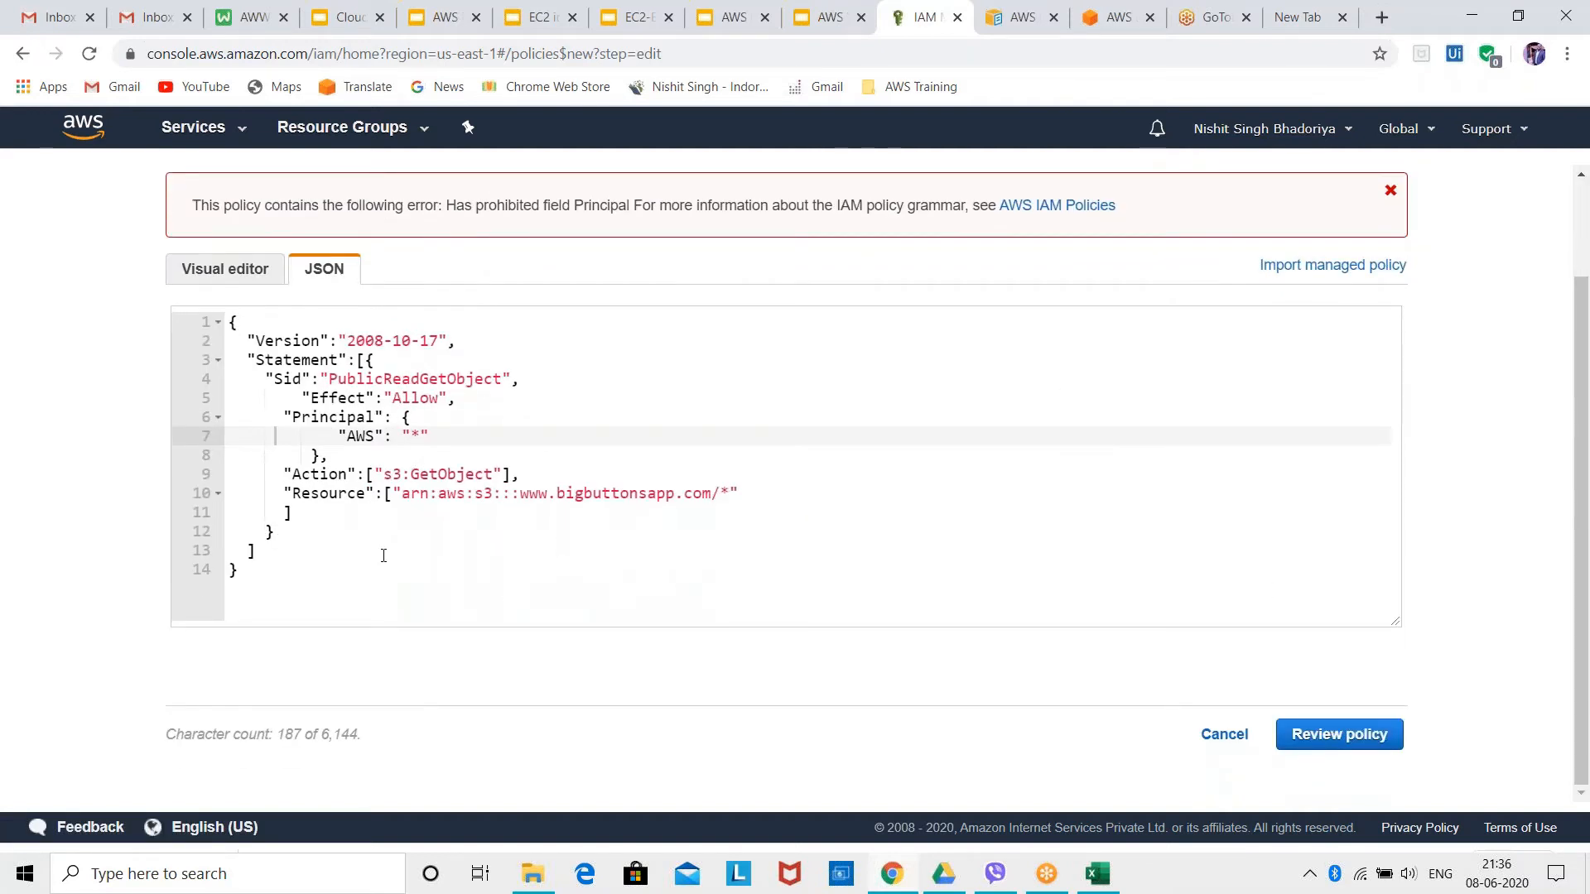
pyautogui.moveTo(383, 572); pyautogui.dragTo(226, 312)
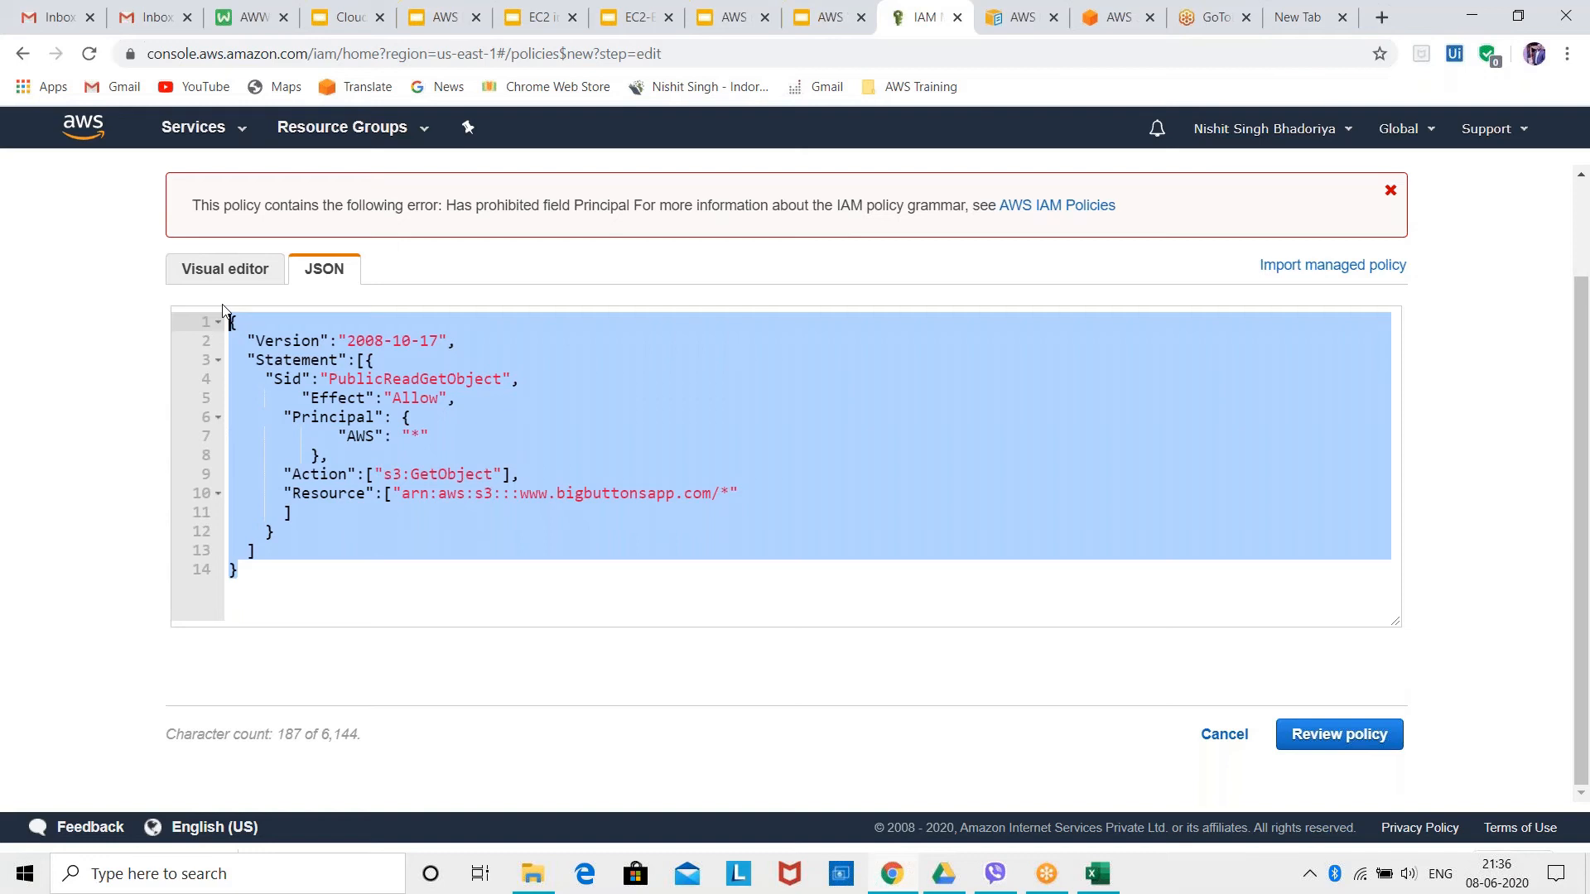
pyautogui.press('BackSpace')
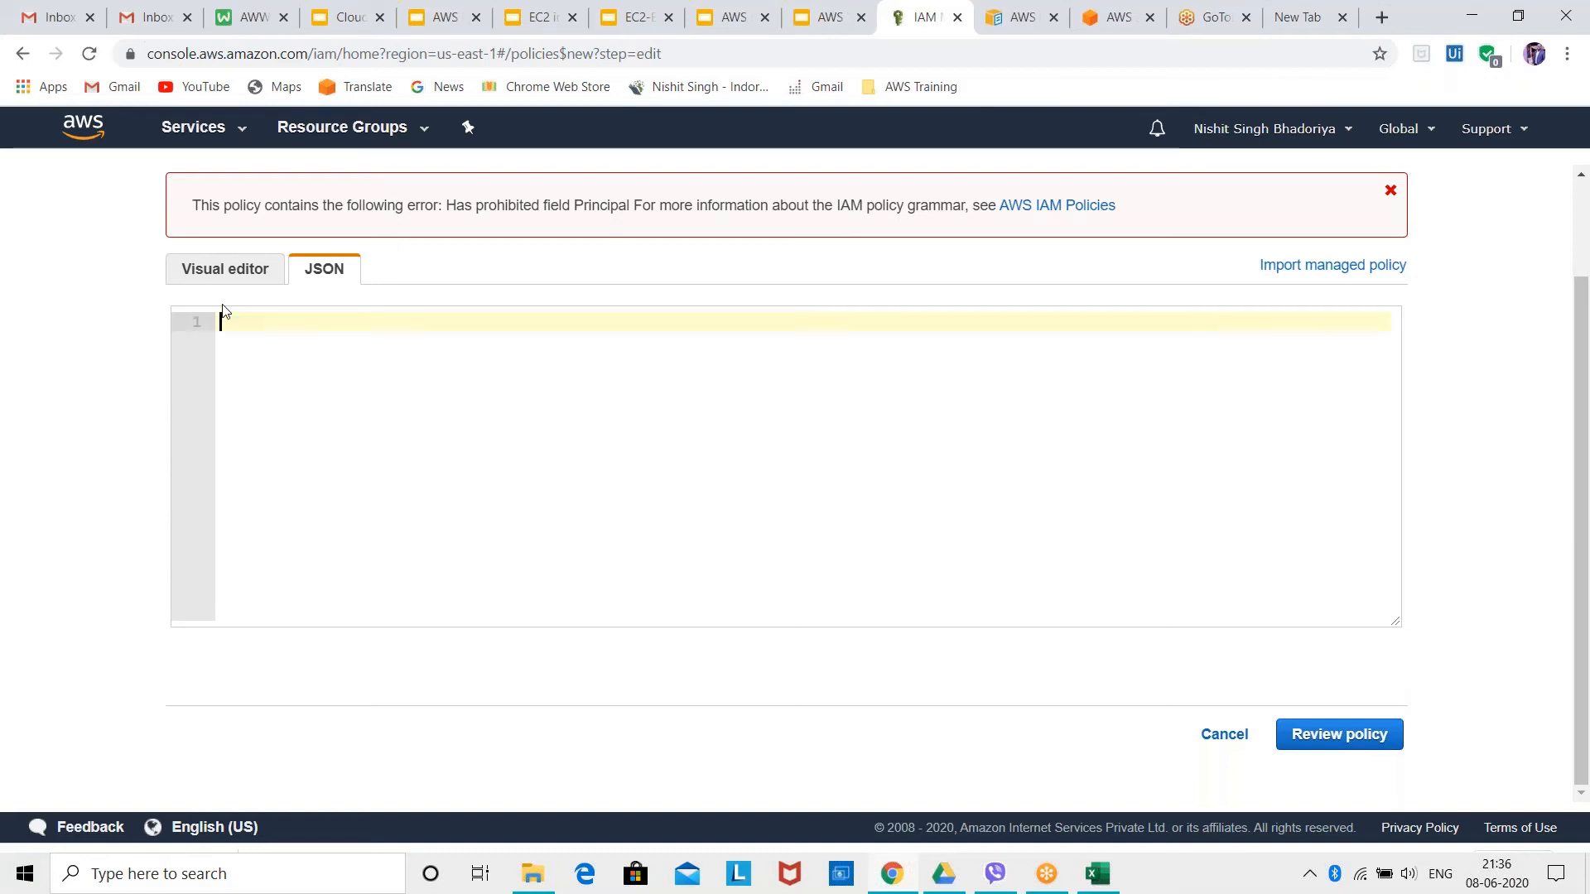
pyautogui.click(248, 267)
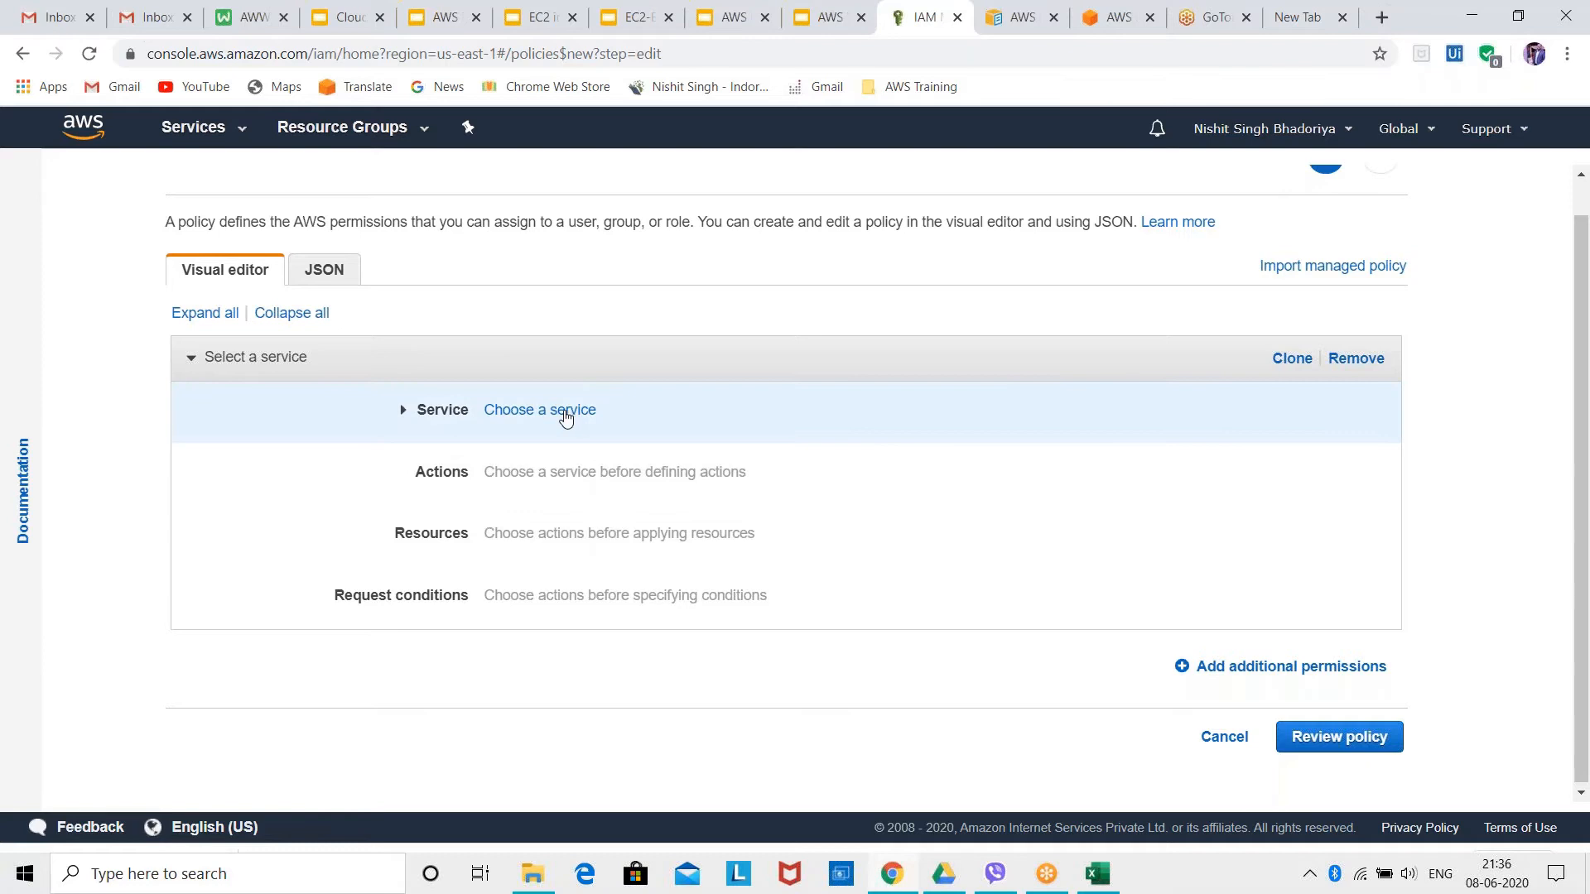
# - Choose EC2 as the service for the policy's permission block
pyautogui.click(567, 412)
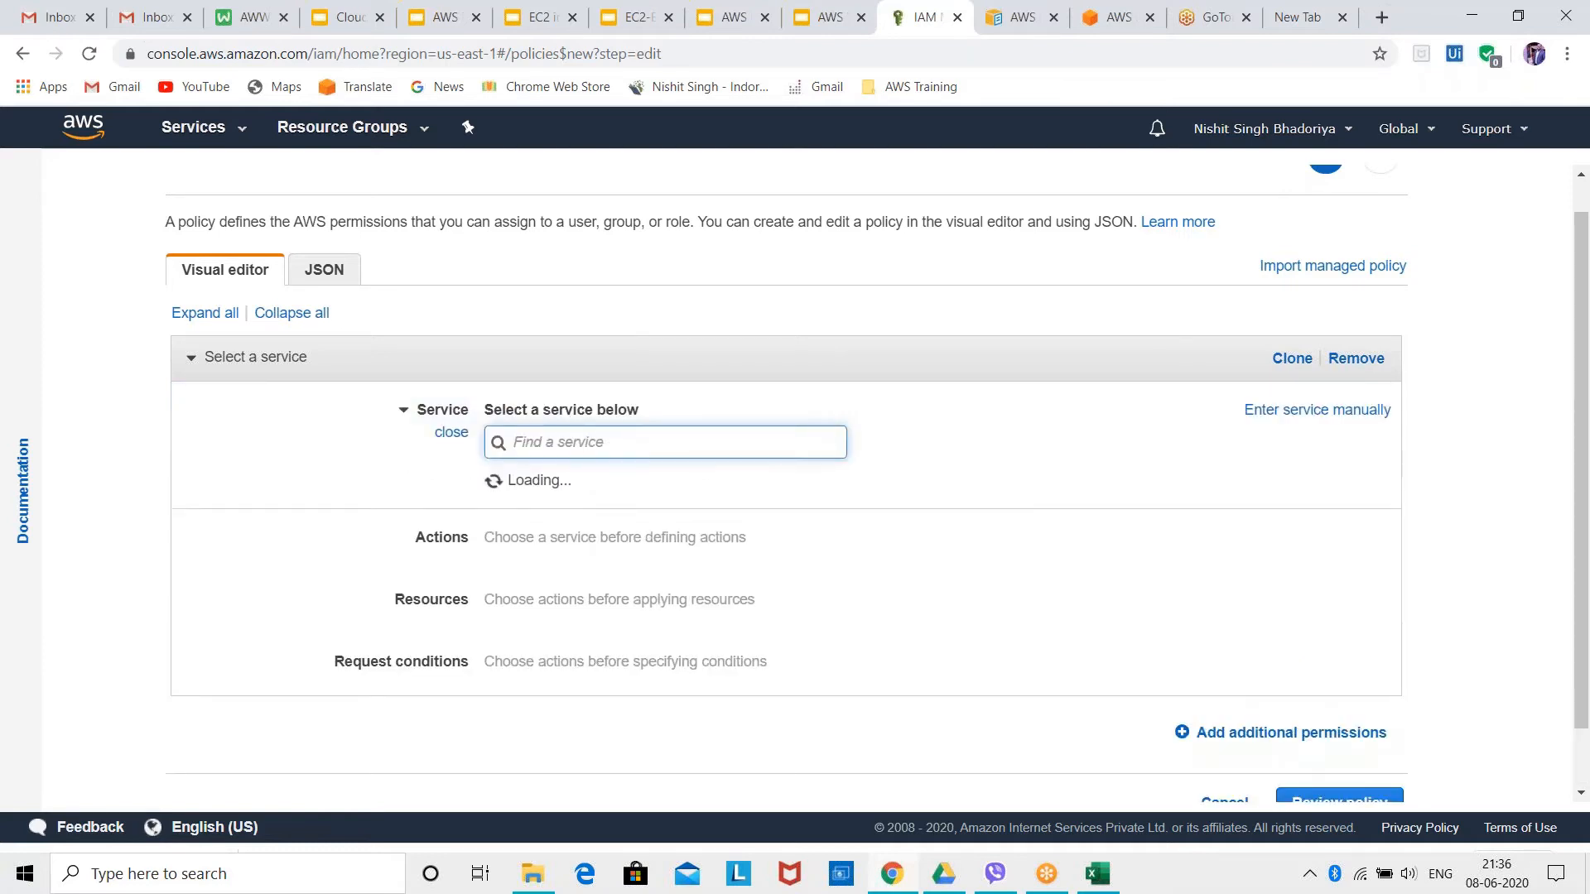
pyautogui.scroll(-3, 742, 558)
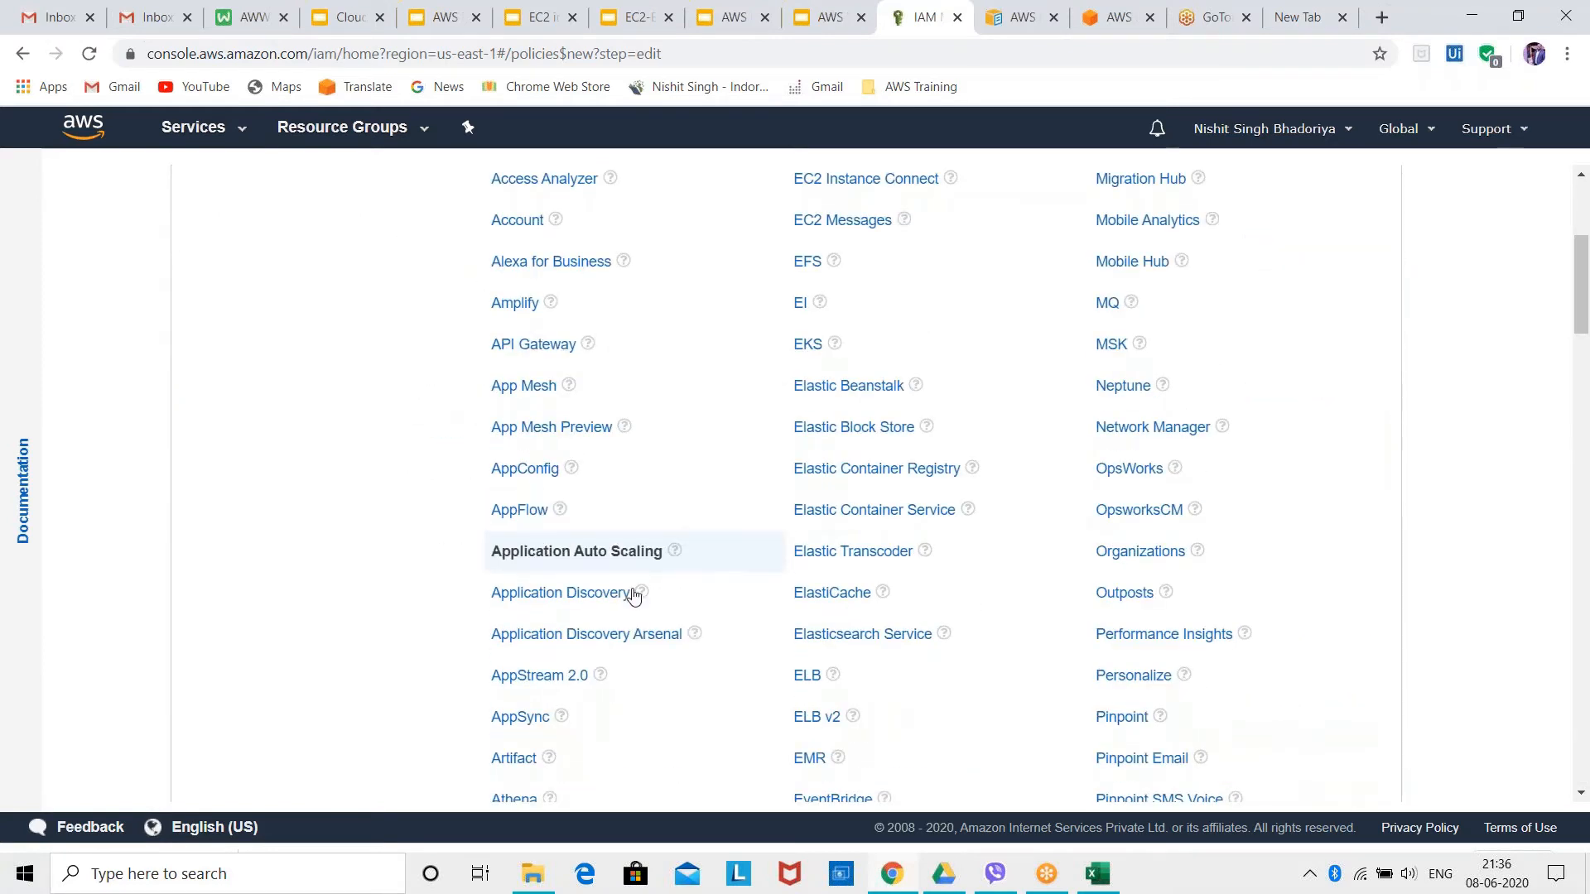
pyautogui.scroll(-7, 795, 401)
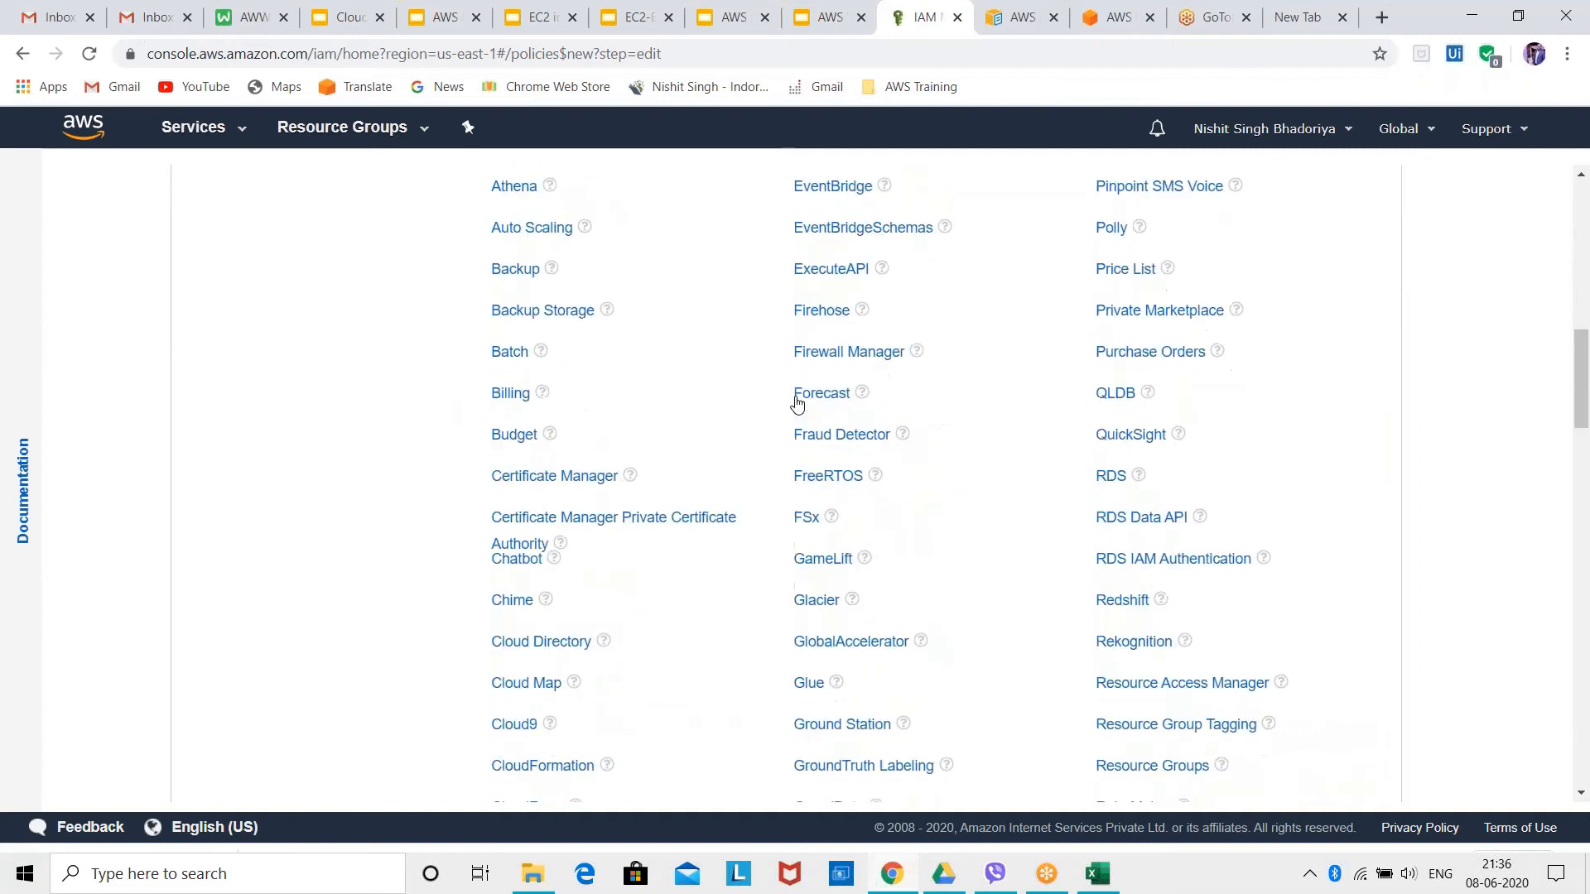
pyautogui.scroll(-15, 787, 406)
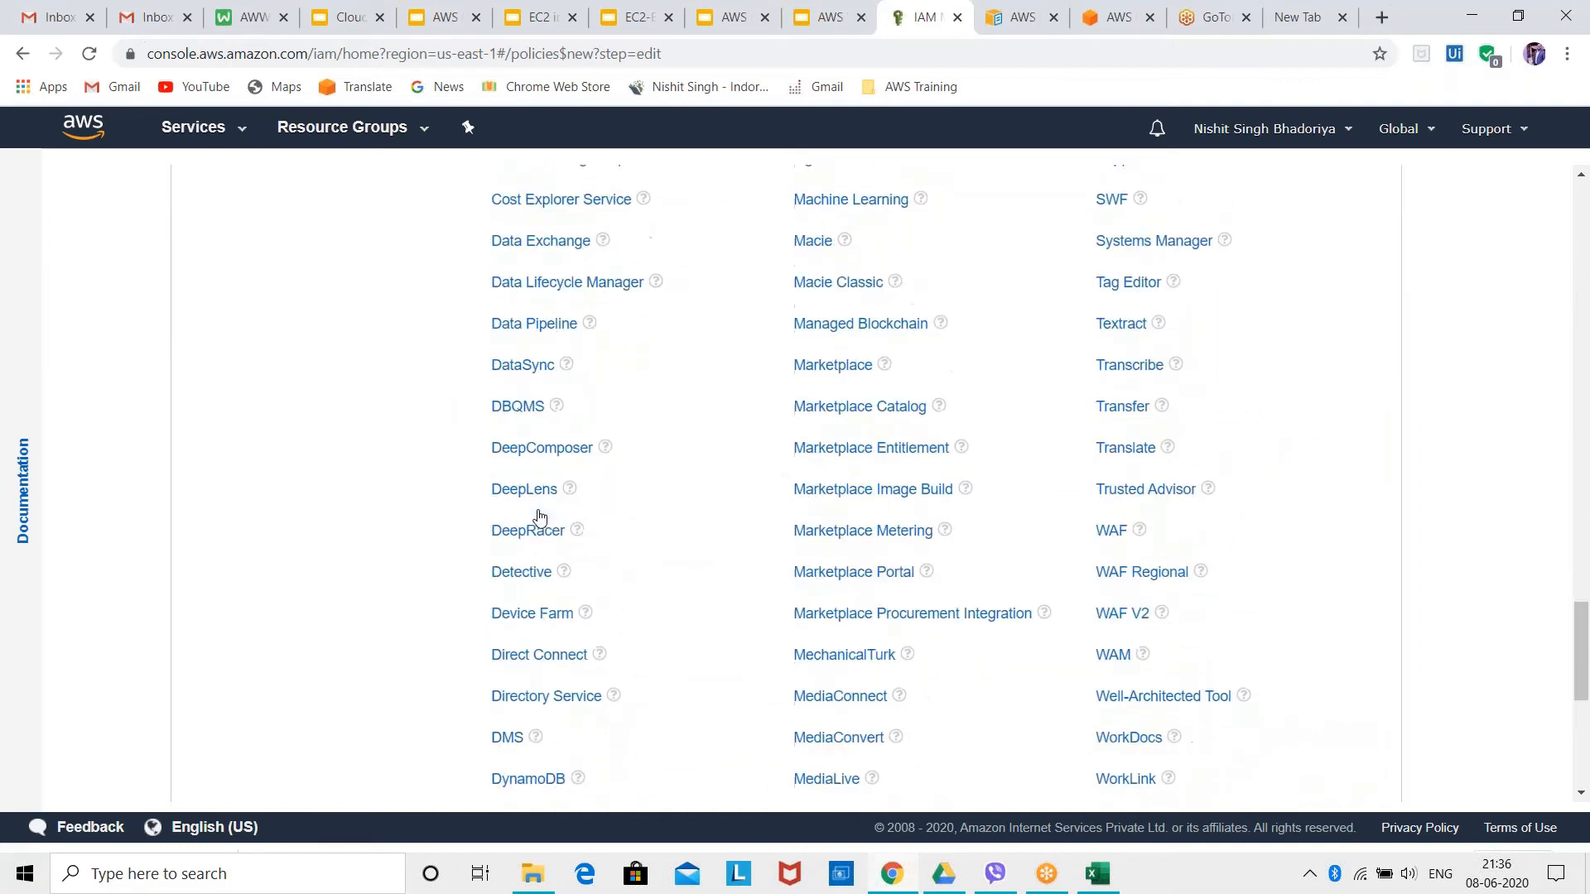
pyautogui.scroll(-5, 538, 516)
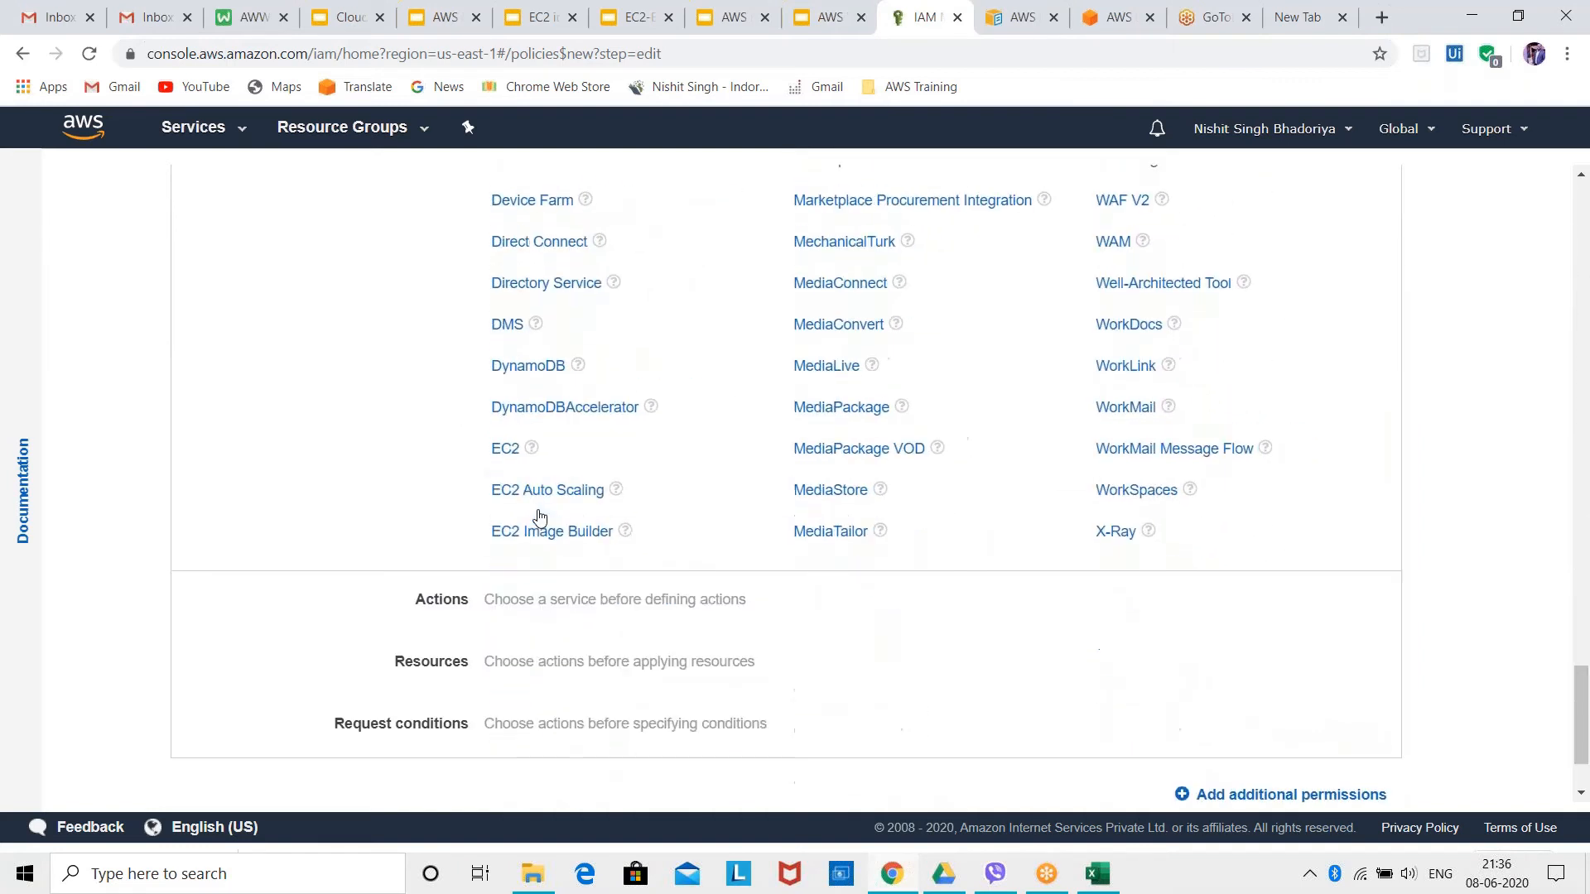
pyautogui.click(504, 451)
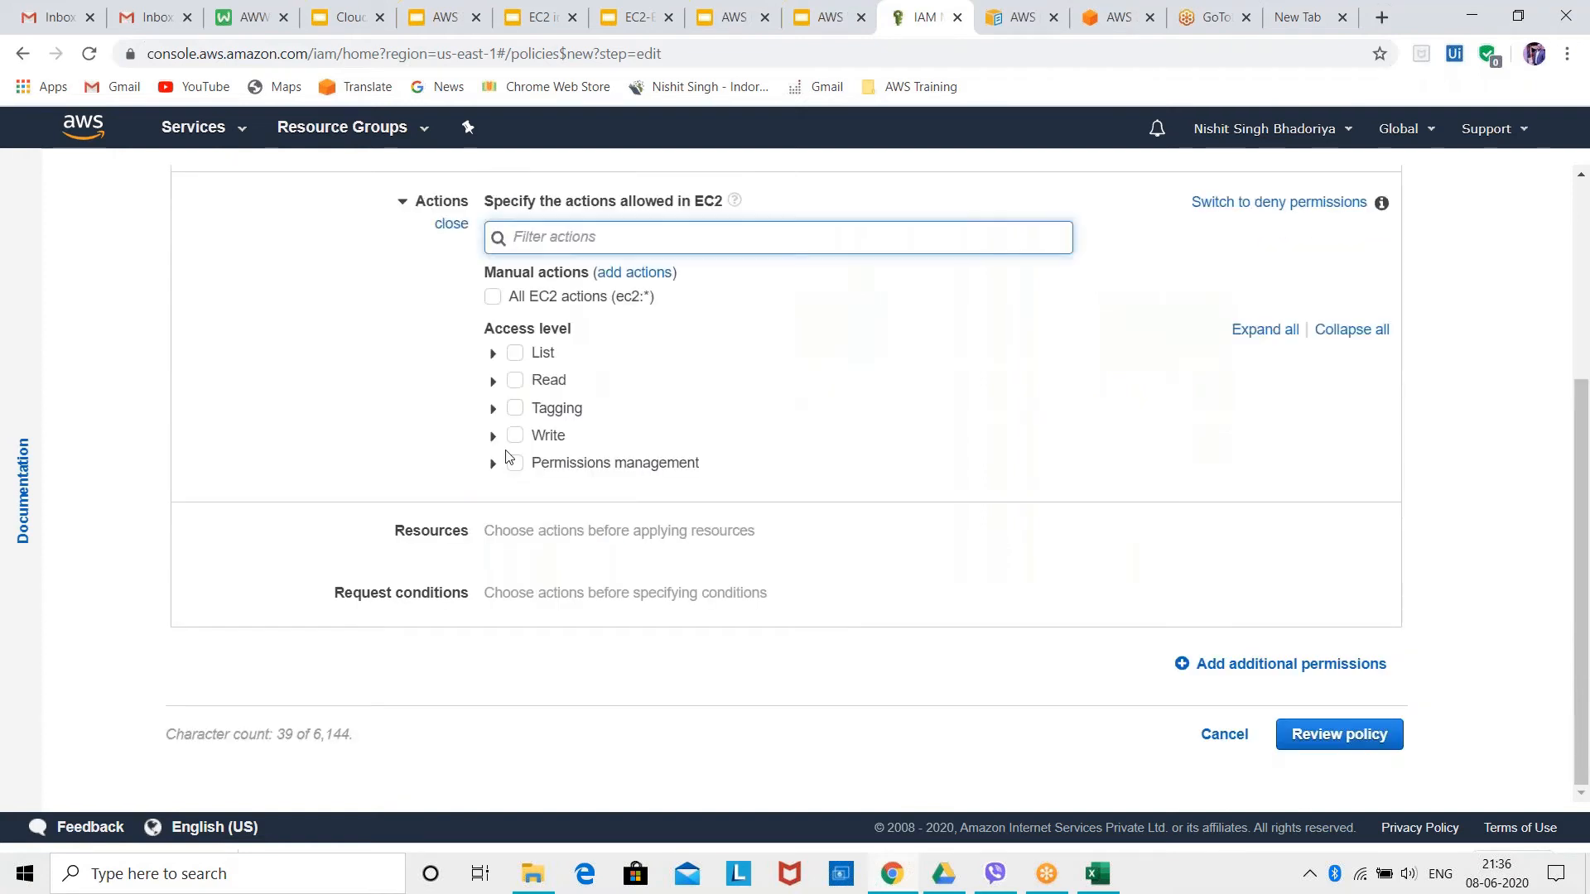
# - Expand the EC2 List access level and allow the DescribeSubnets and DescribeKeyPairs actions
pyautogui.scroll(4, 563, 356)
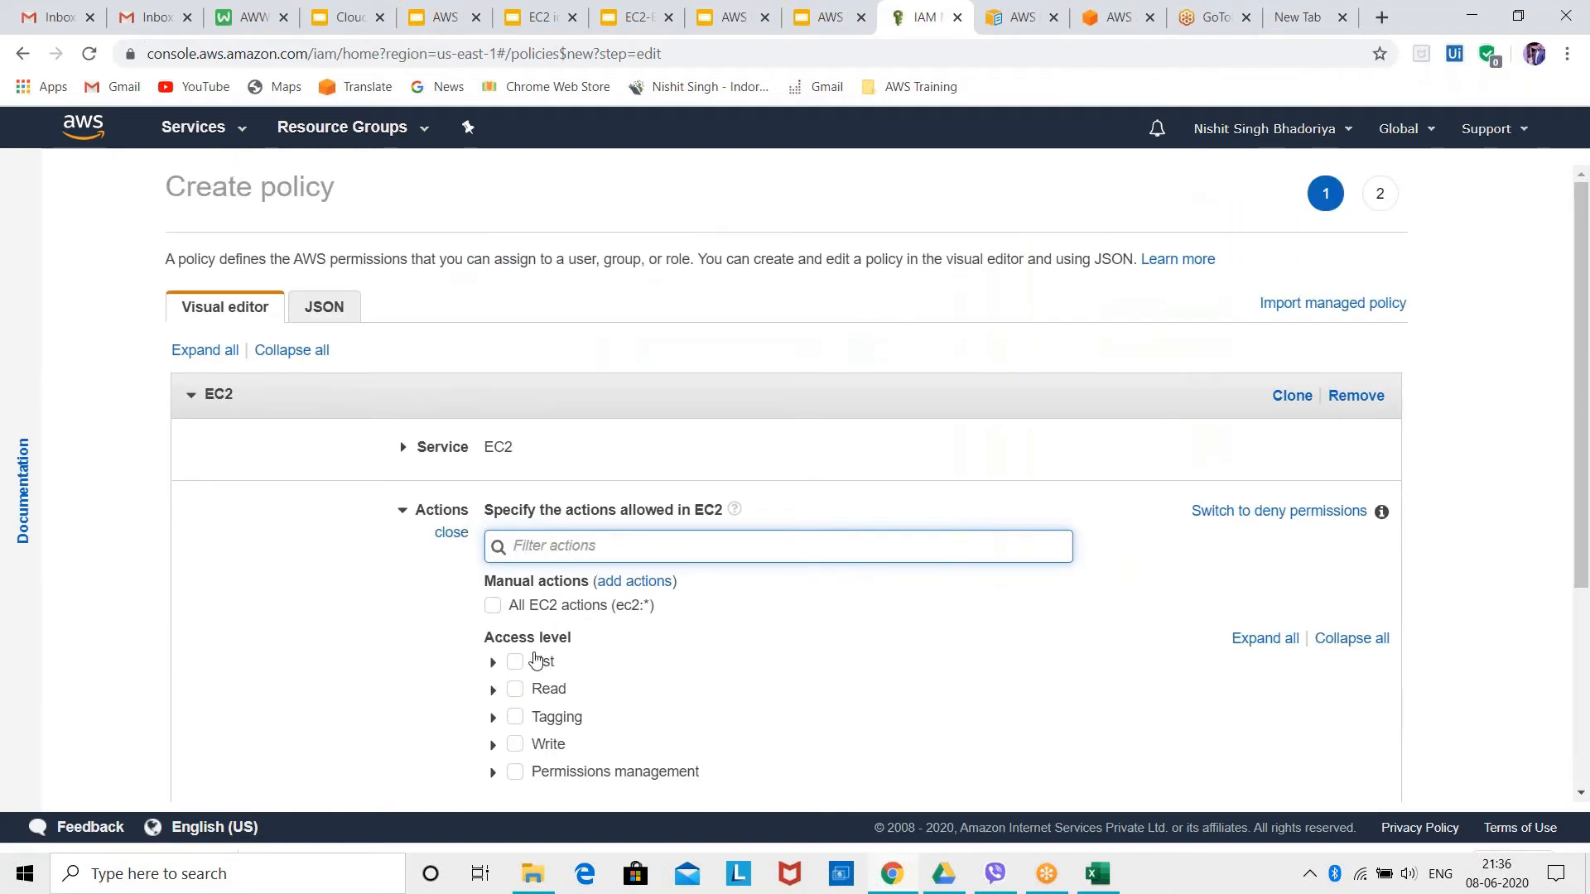
pyautogui.scroll(-1, 538, 704)
pyautogui.scroll(-2, 537, 706)
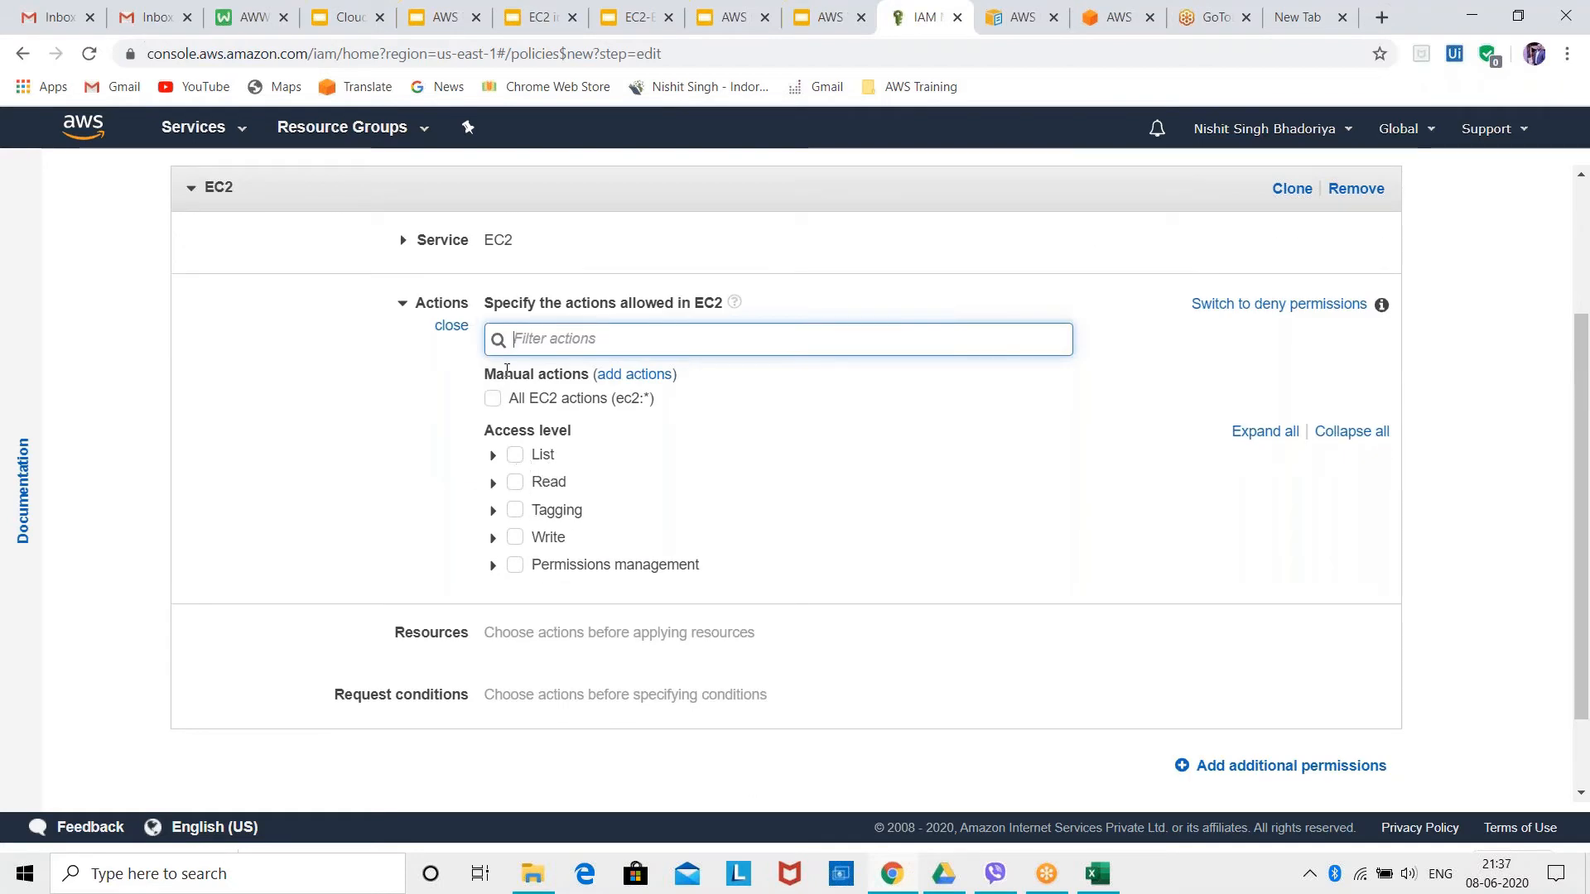
pyautogui.click(497, 461)
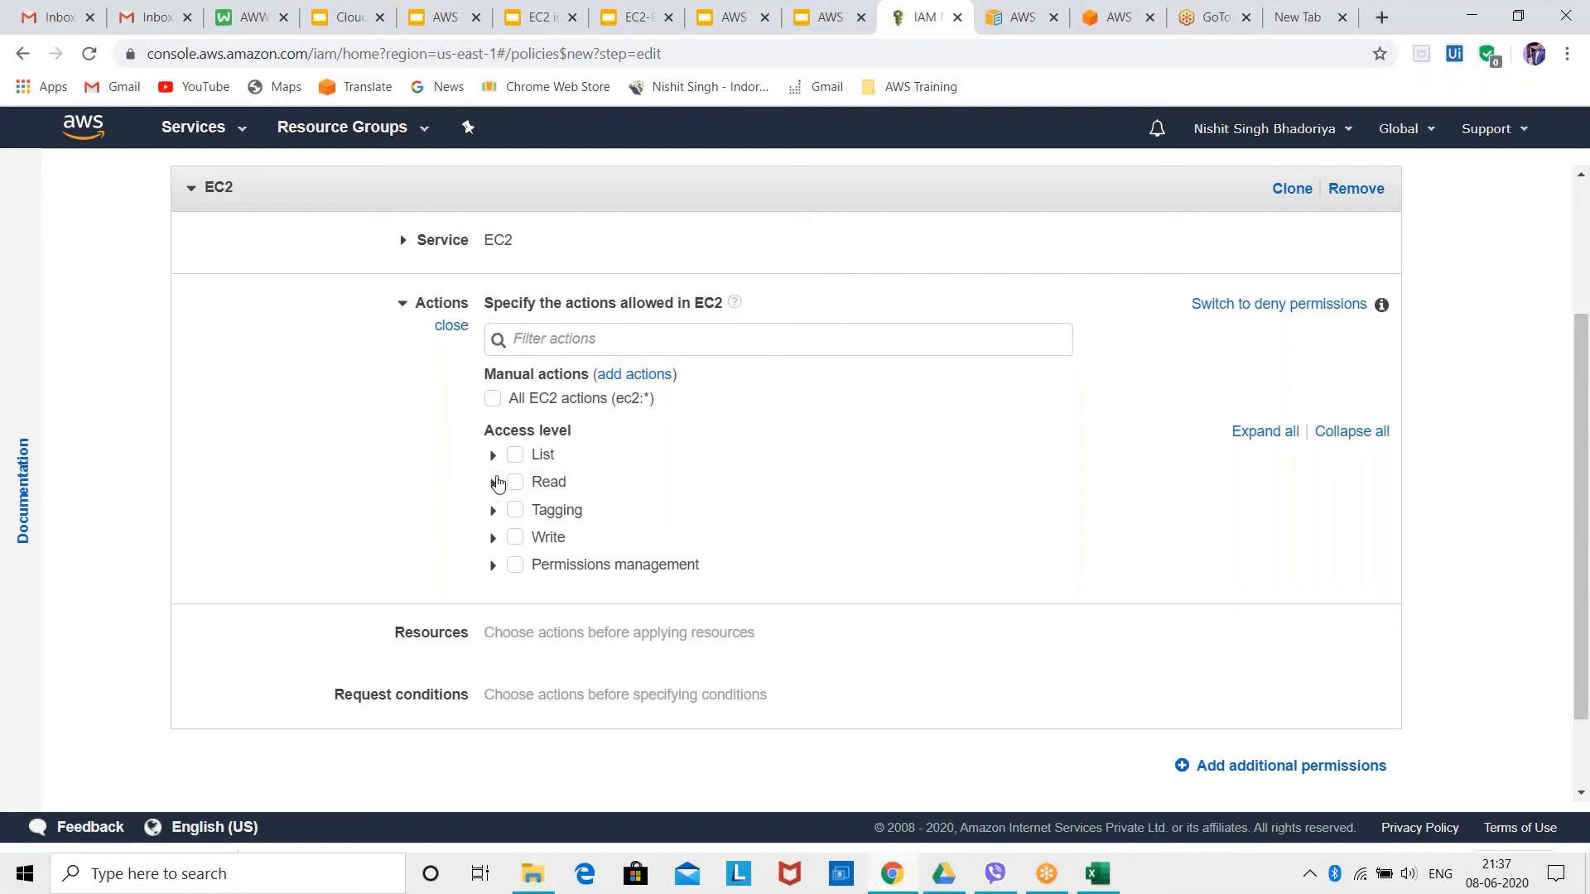
pyautogui.doubleClick(499, 487)
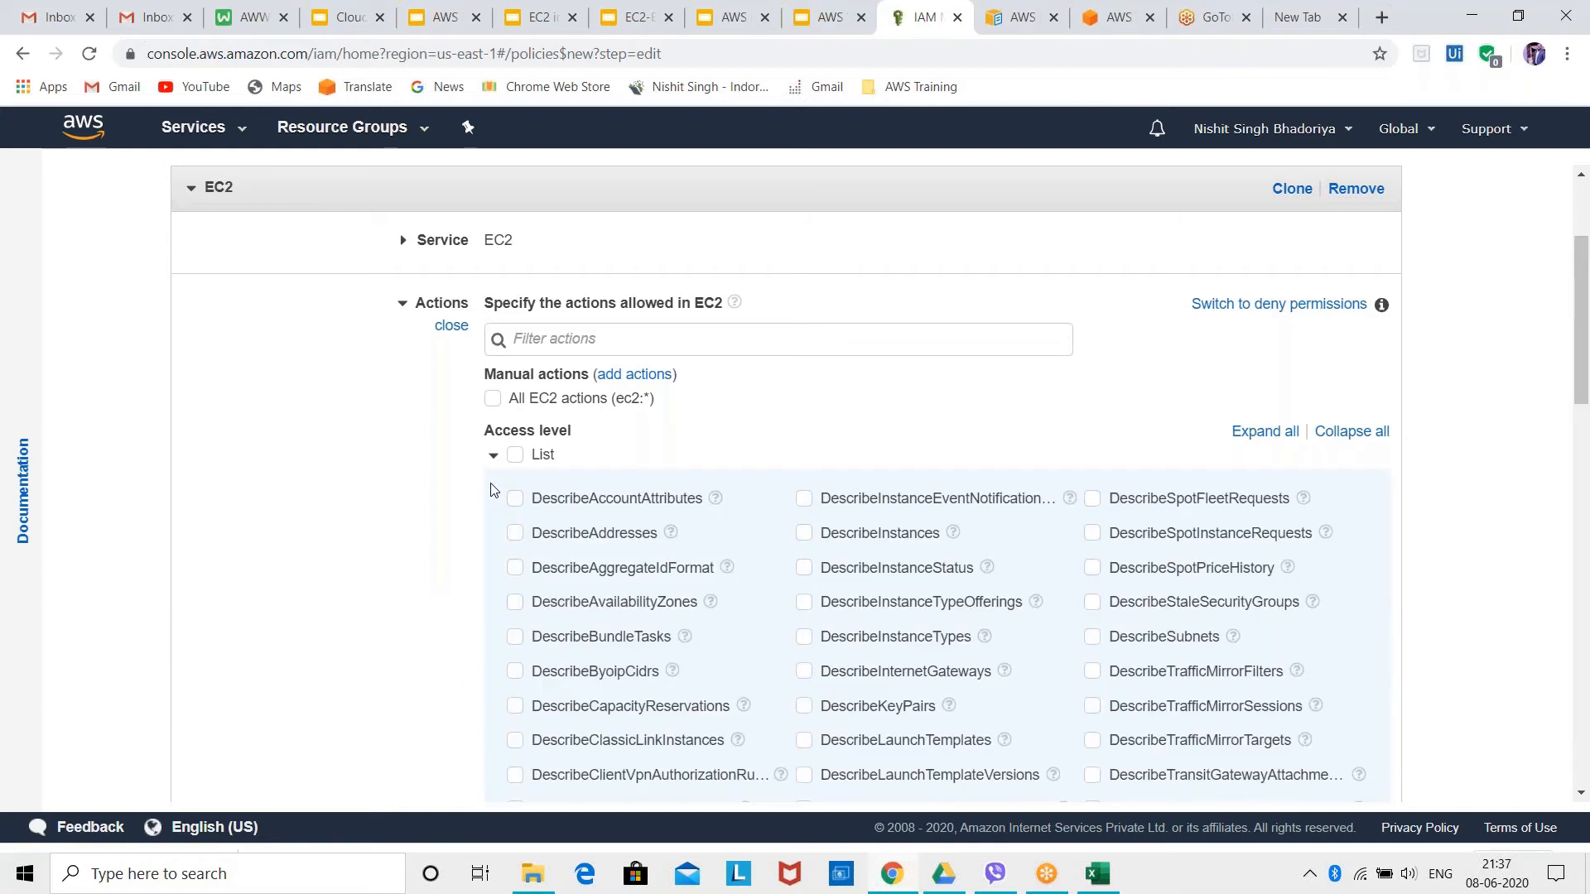
pyautogui.scroll(-1, 556, 498)
pyautogui.scroll(-17, 556, 498)
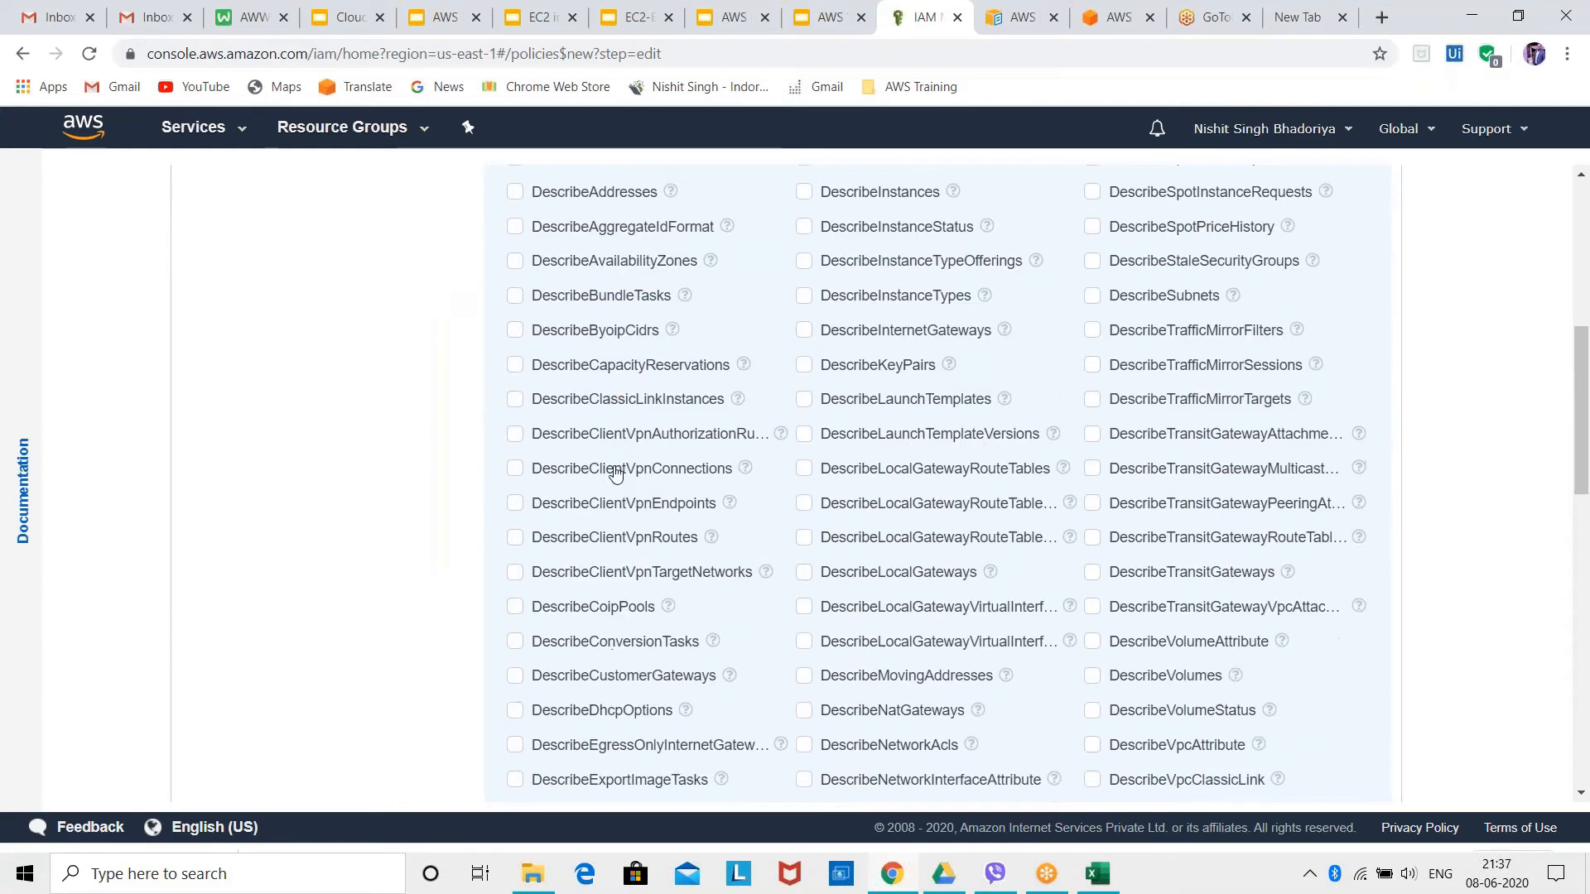
pyautogui.scroll(7, 617, 479)
pyautogui.scroll(6, 619, 480)
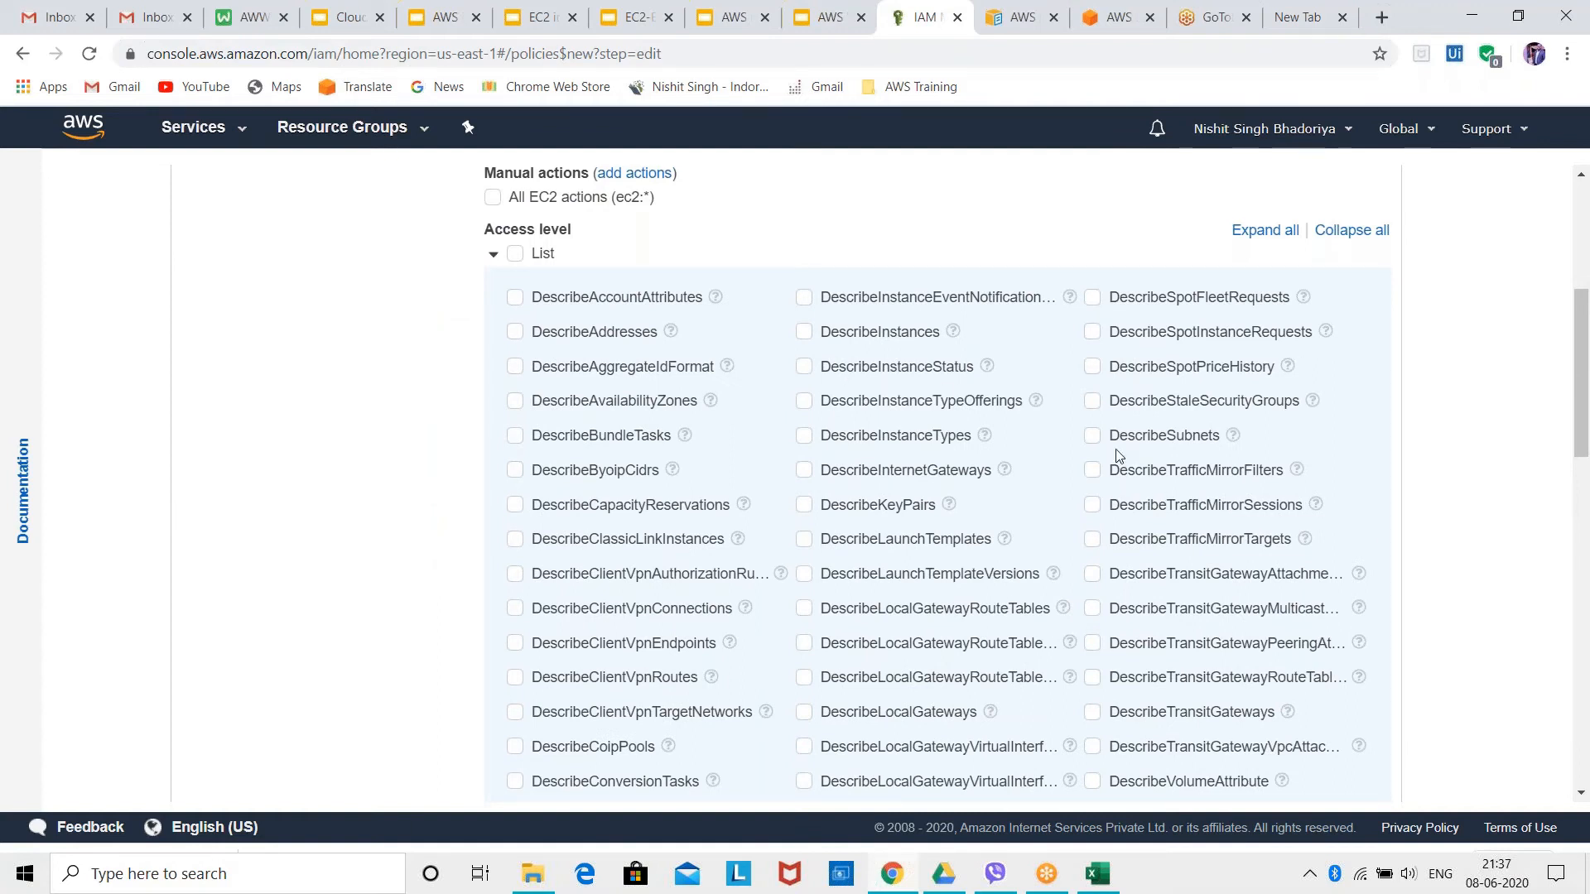
pyautogui.click(1093, 437)
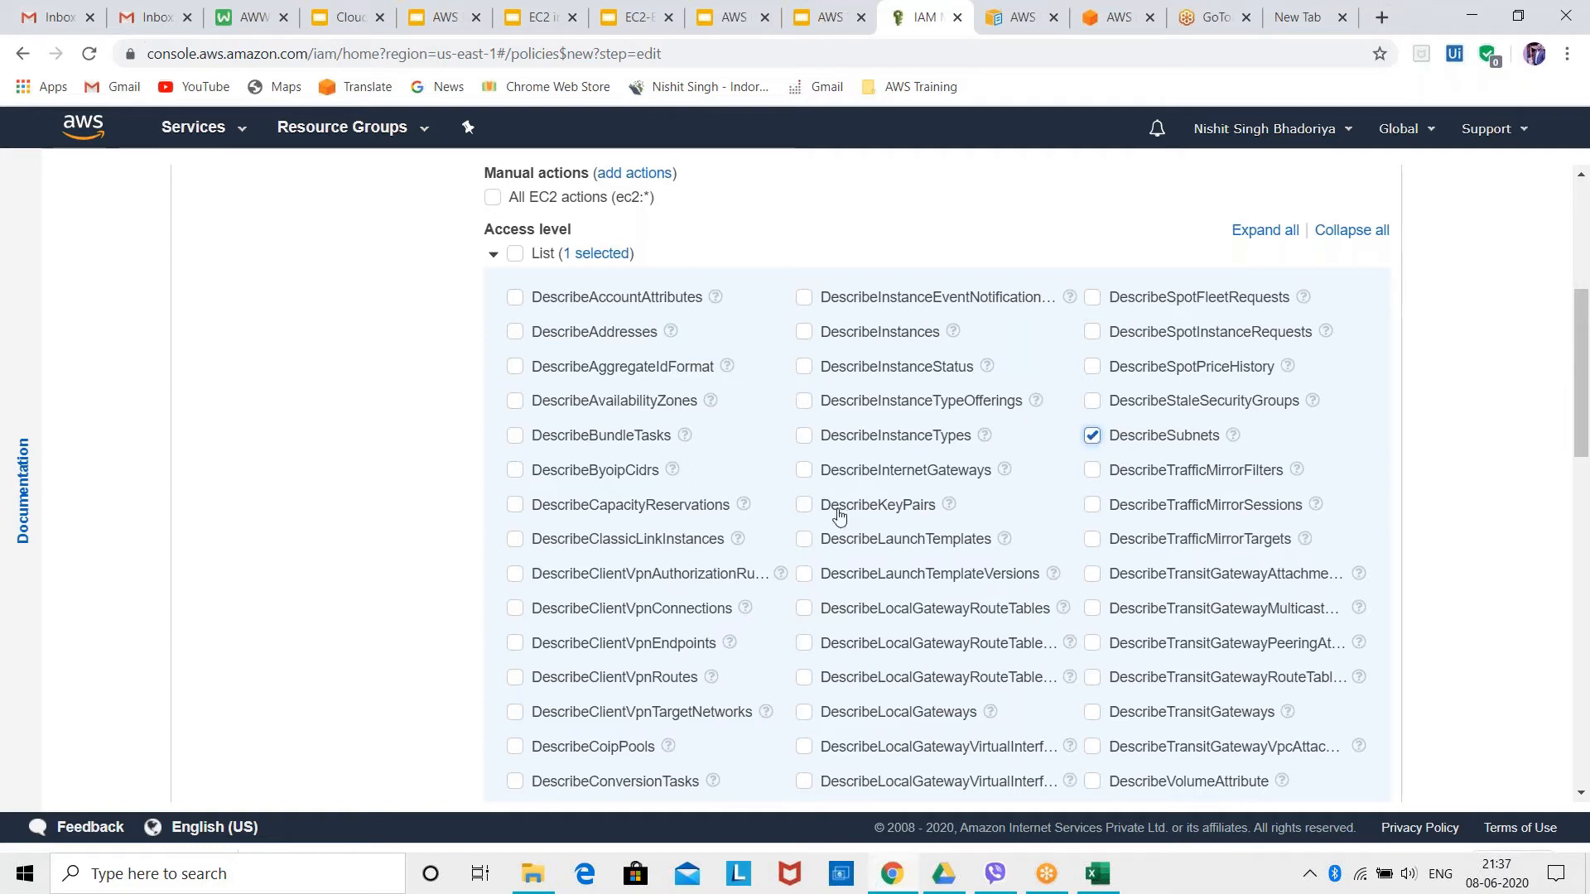
pyautogui.click(804, 505)
# - Expand the EC2 Read access level and allow the DescribeTags and GetPasswordData actions
pyautogui.scroll(-4, 777, 519)
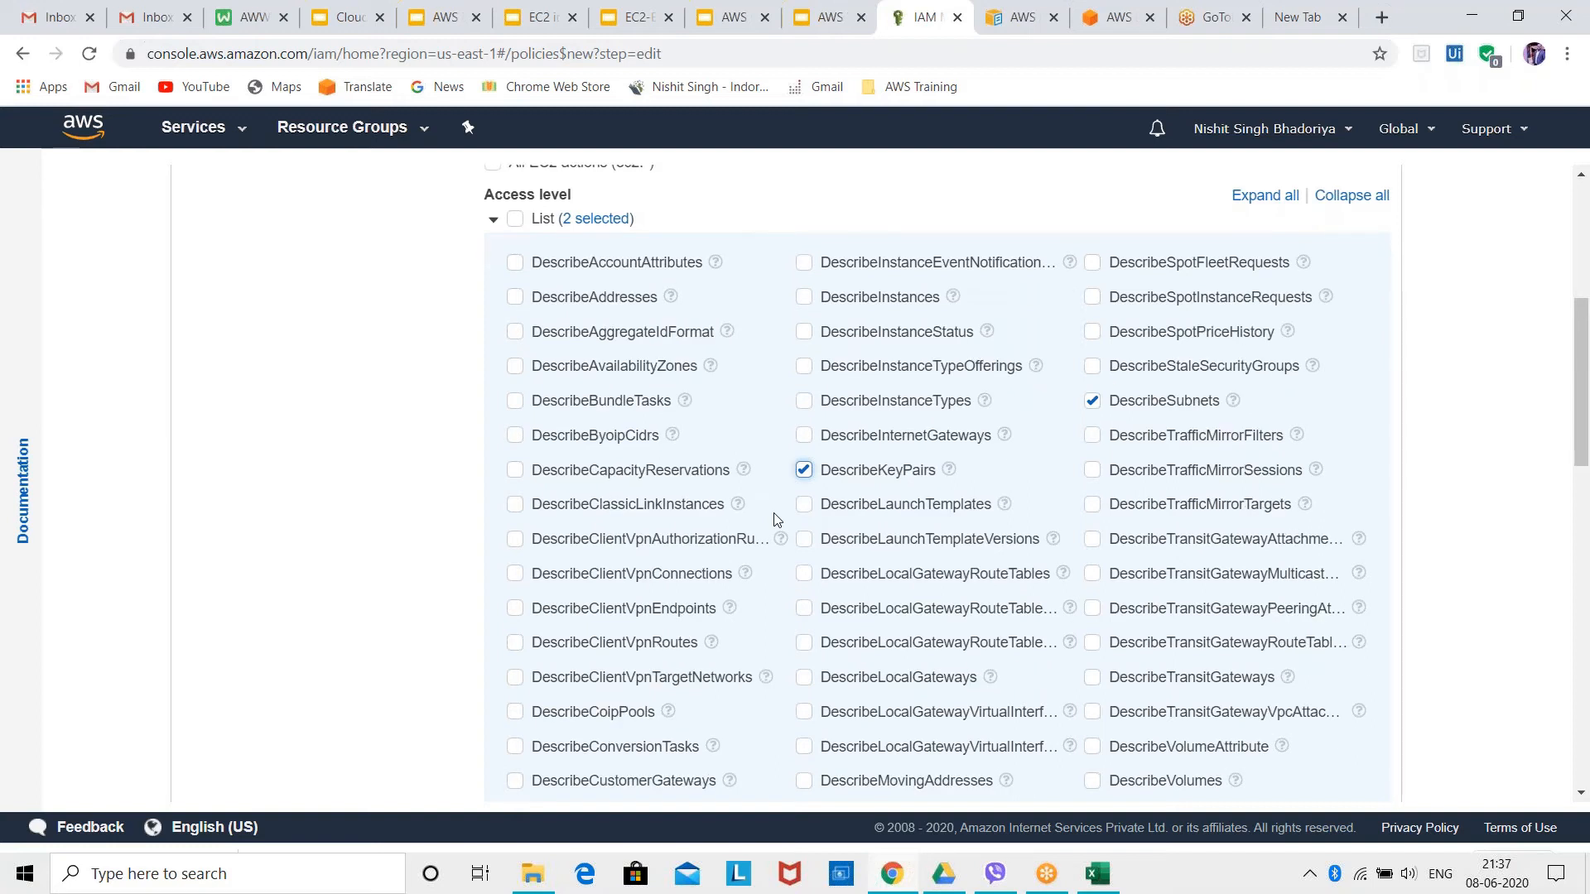
pyautogui.scroll(-11, 777, 519)
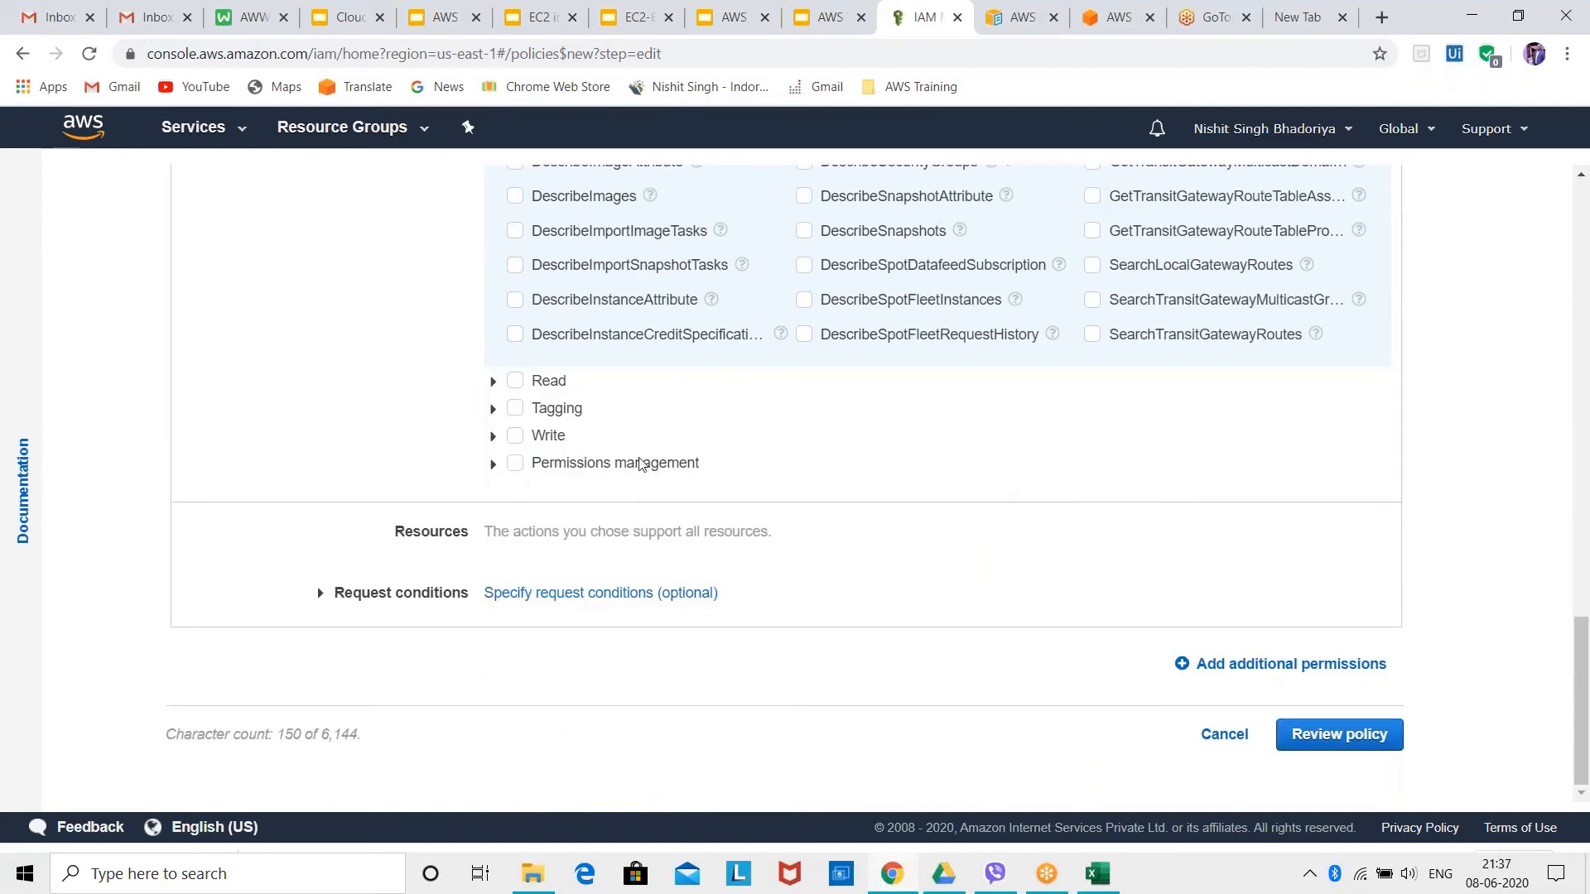
pyautogui.click(494, 383)
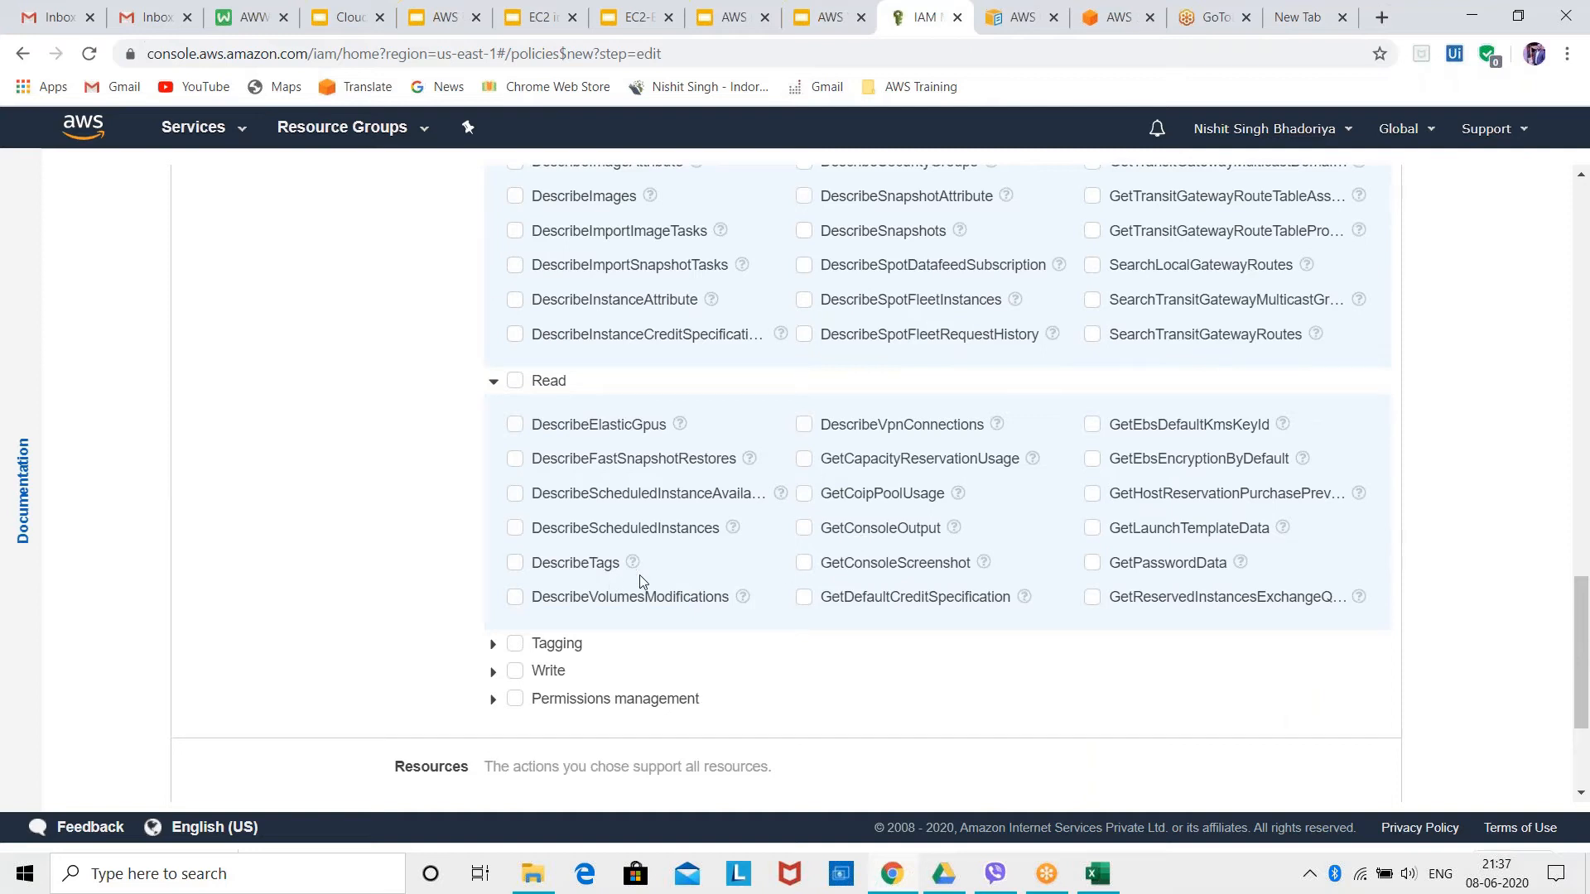
pyautogui.click(515, 563)
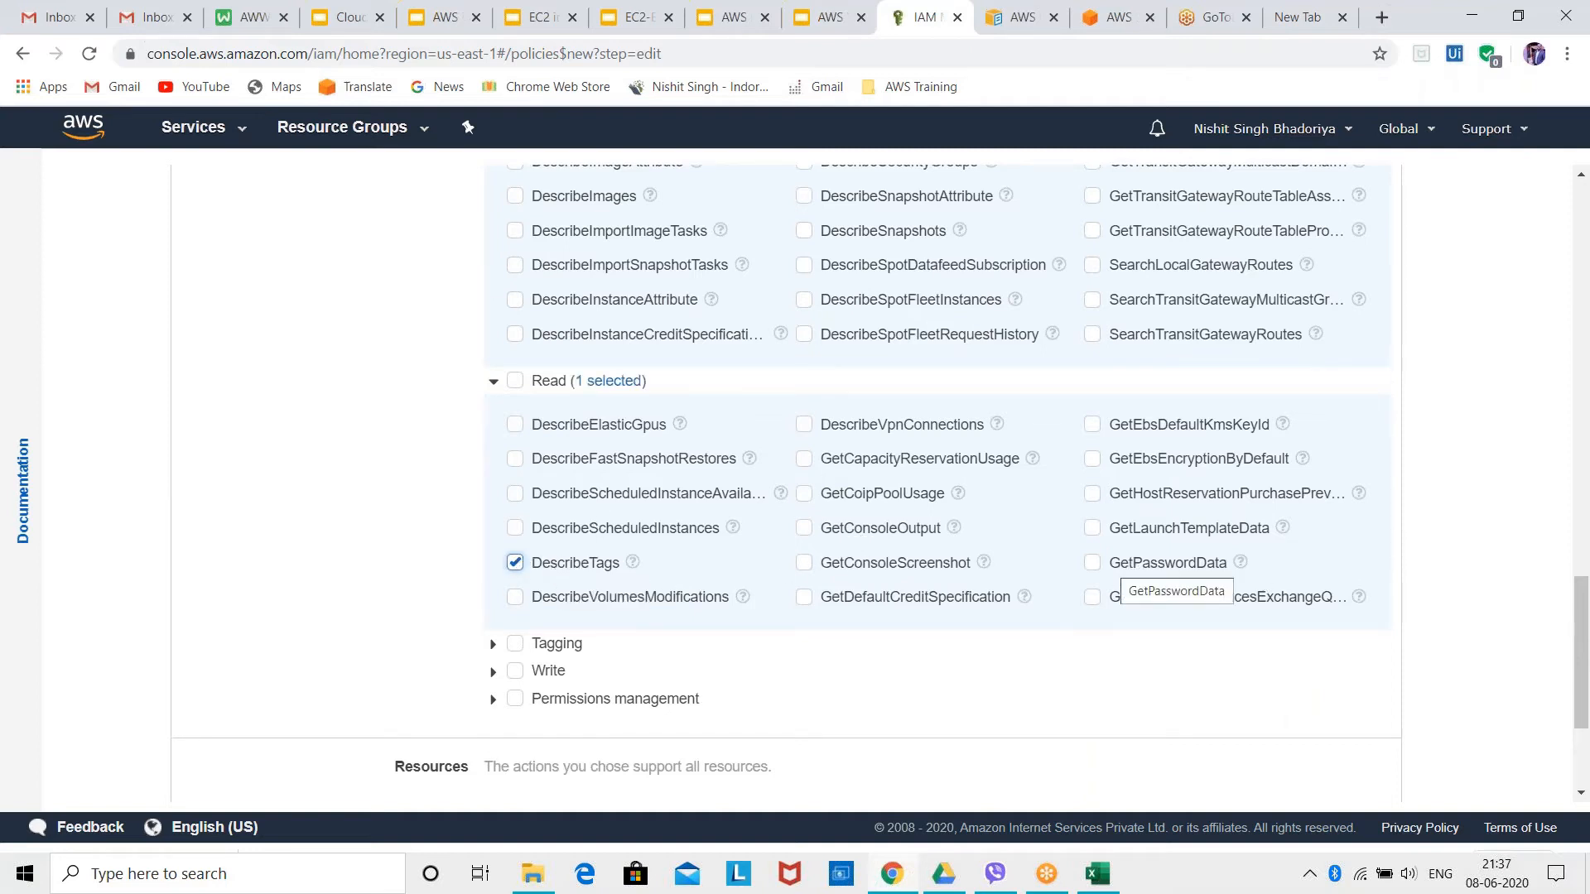
pyautogui.click(1092, 564)
# - Expand the EC2 Write access level and allow the AllocateHosts and CreateVpc actions
pyautogui.scroll(-1, 1092, 564)
pyautogui.scroll(-3, 500, 418)
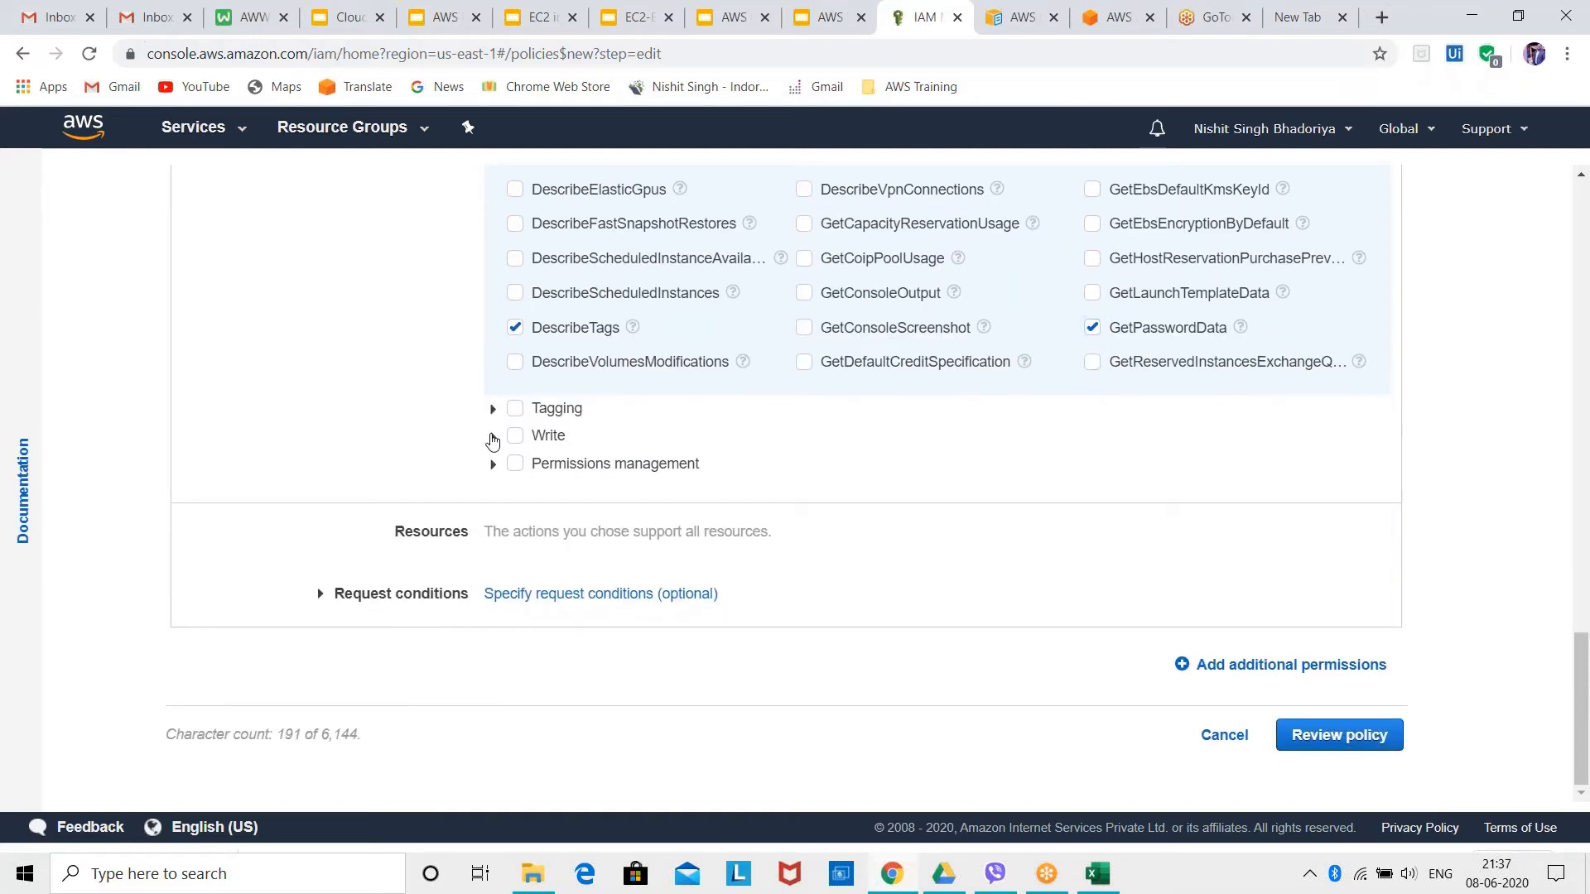
pyautogui.click(534, 436)
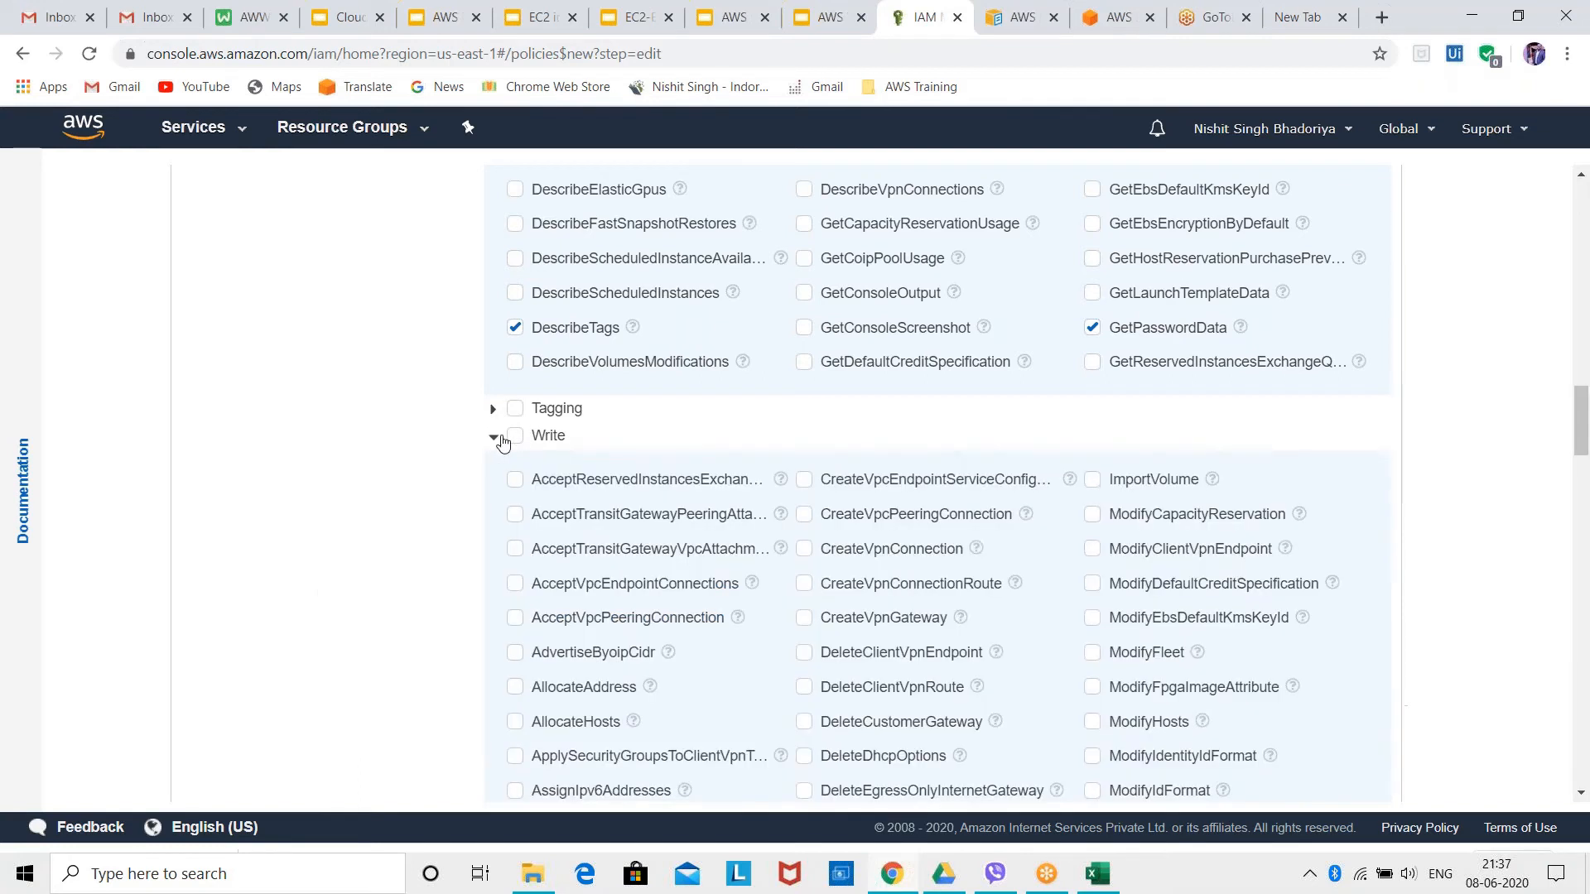
pyautogui.scroll(-4, 551, 464)
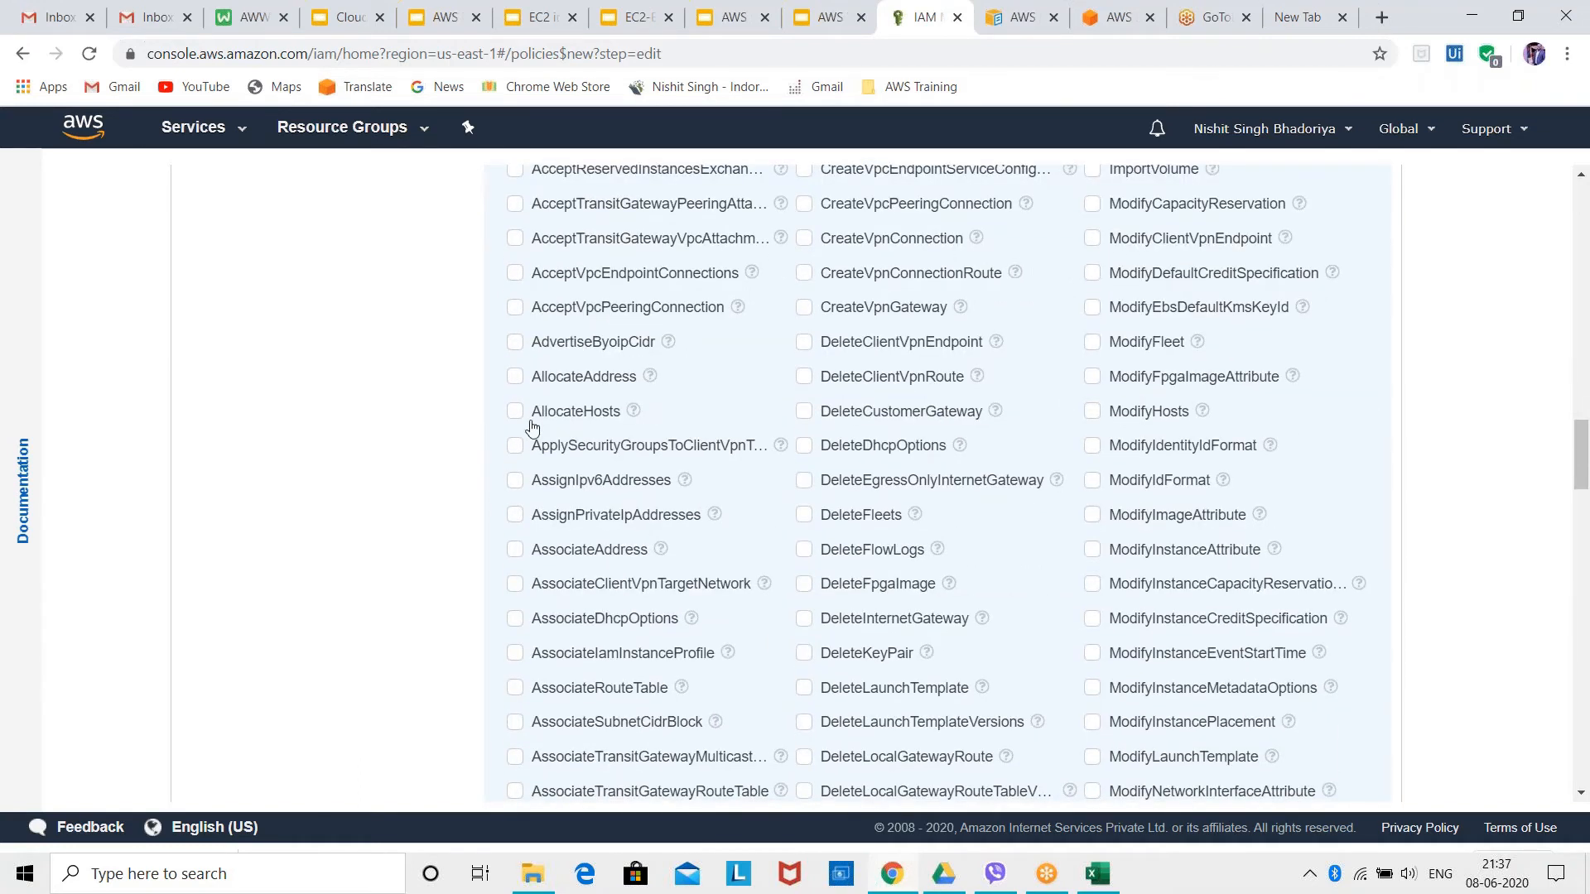
pyautogui.click(522, 414)
pyautogui.scroll(1, 1193, 267)
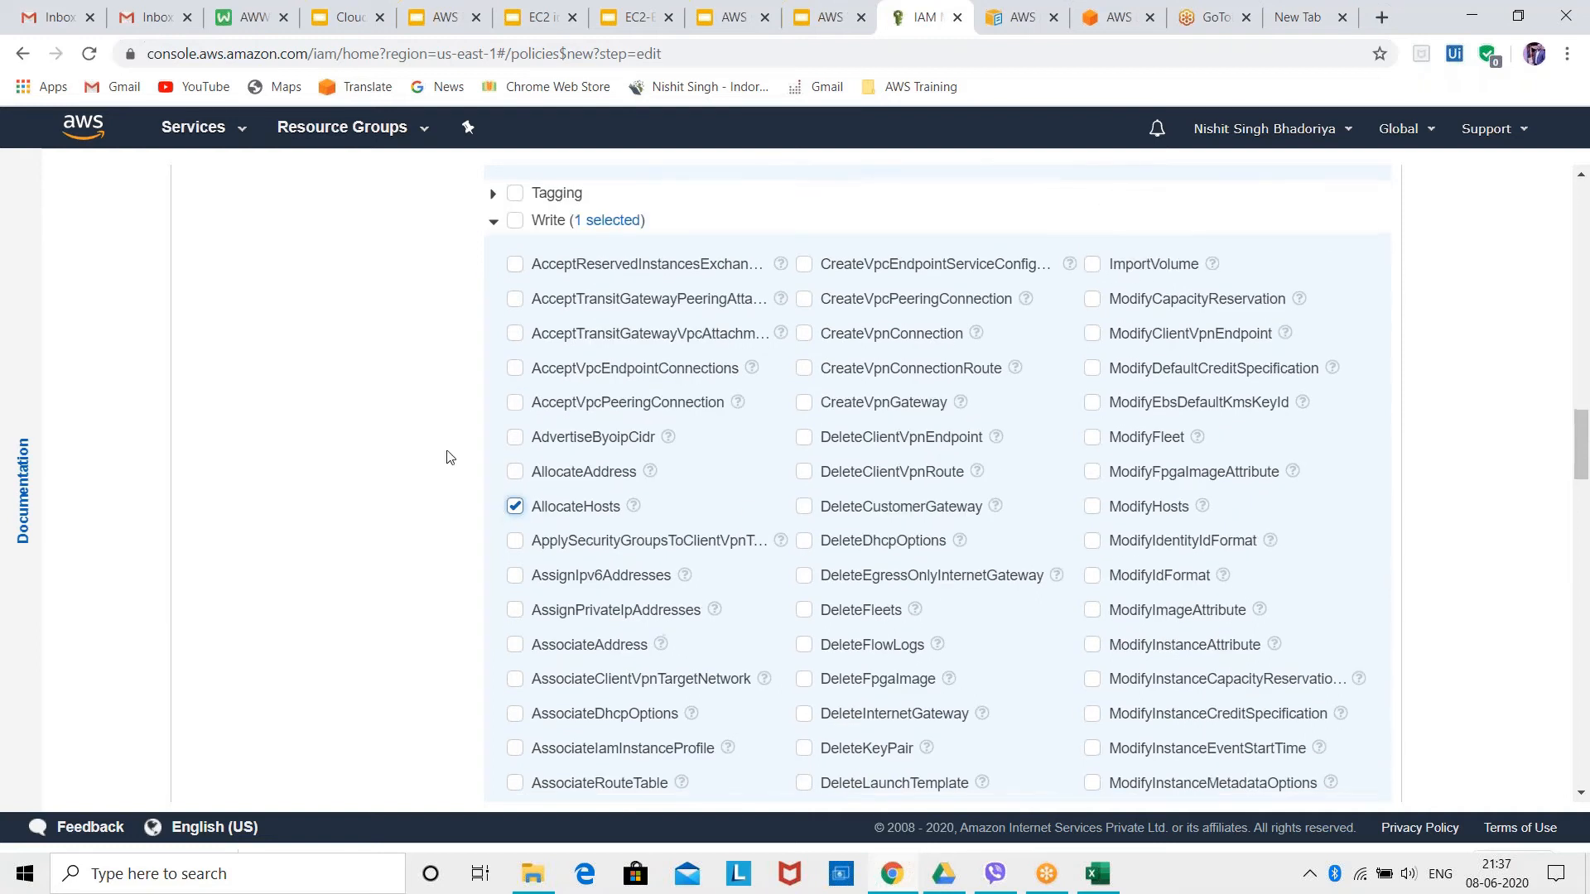
pyautogui.scroll(-20, 448, 457)
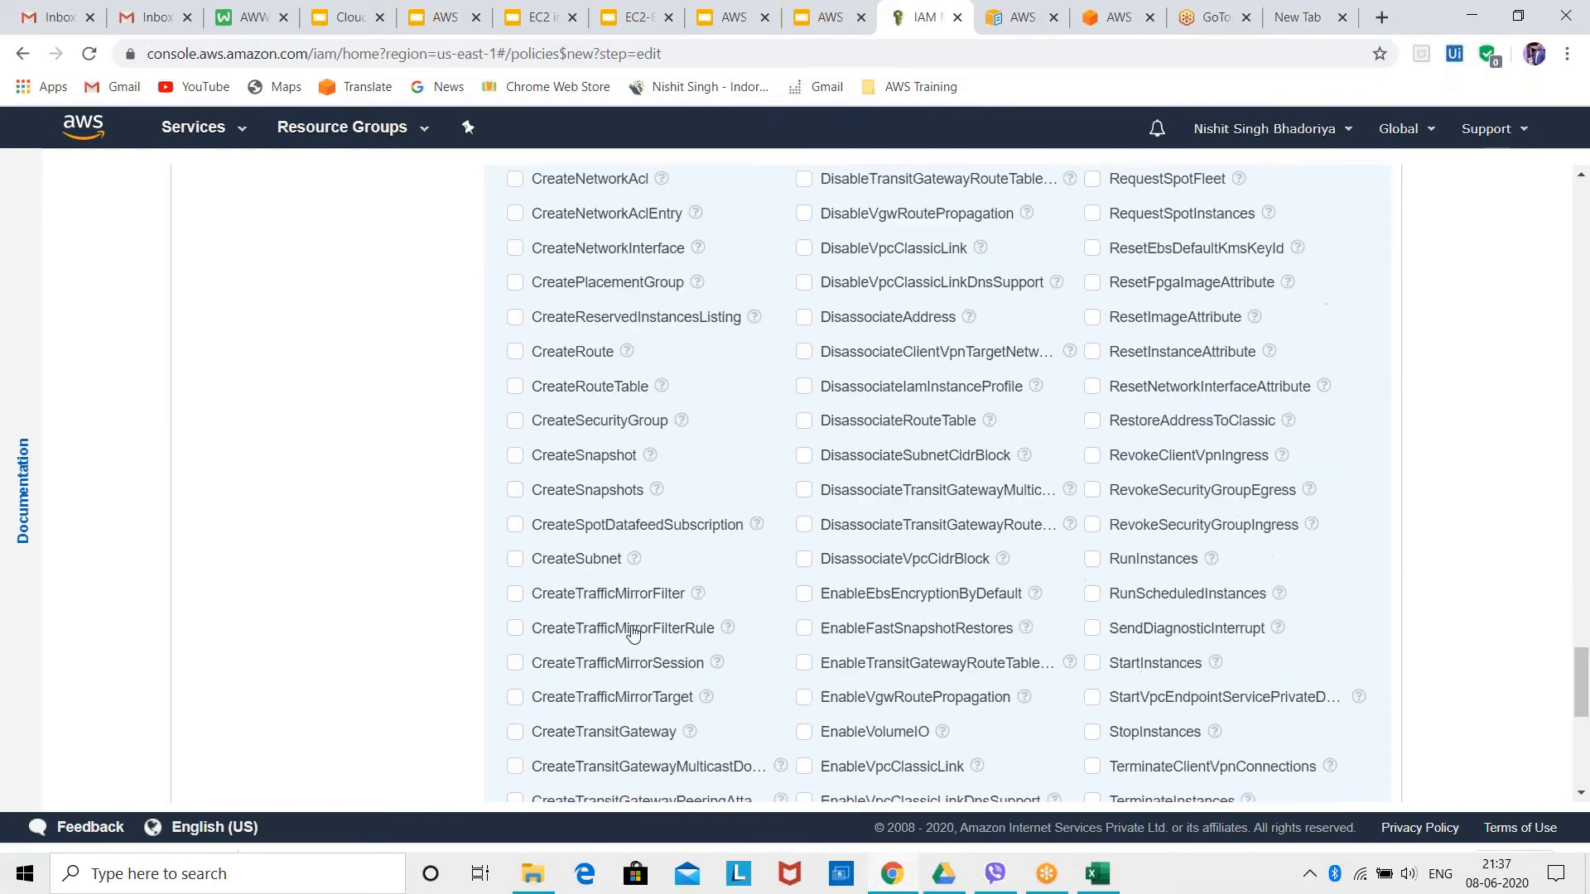
pyautogui.scroll(-7, 633, 633)
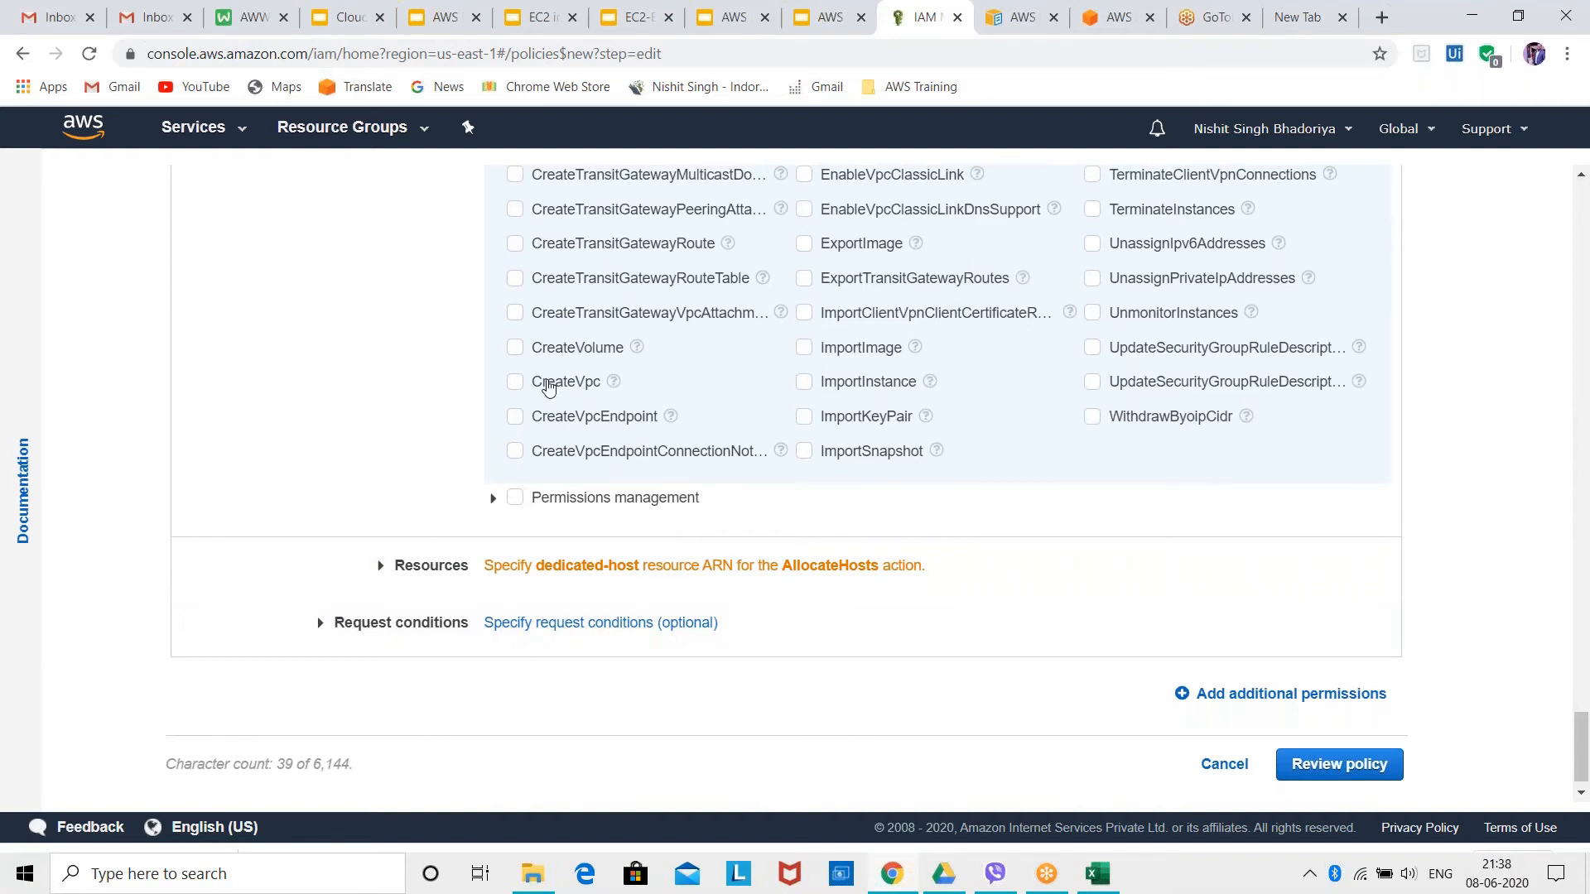
pyautogui.click(520, 385)
# - Expand the Permissions management access level and allow the CreateNetworkInterfacePermission action
pyautogui.click(492, 499)
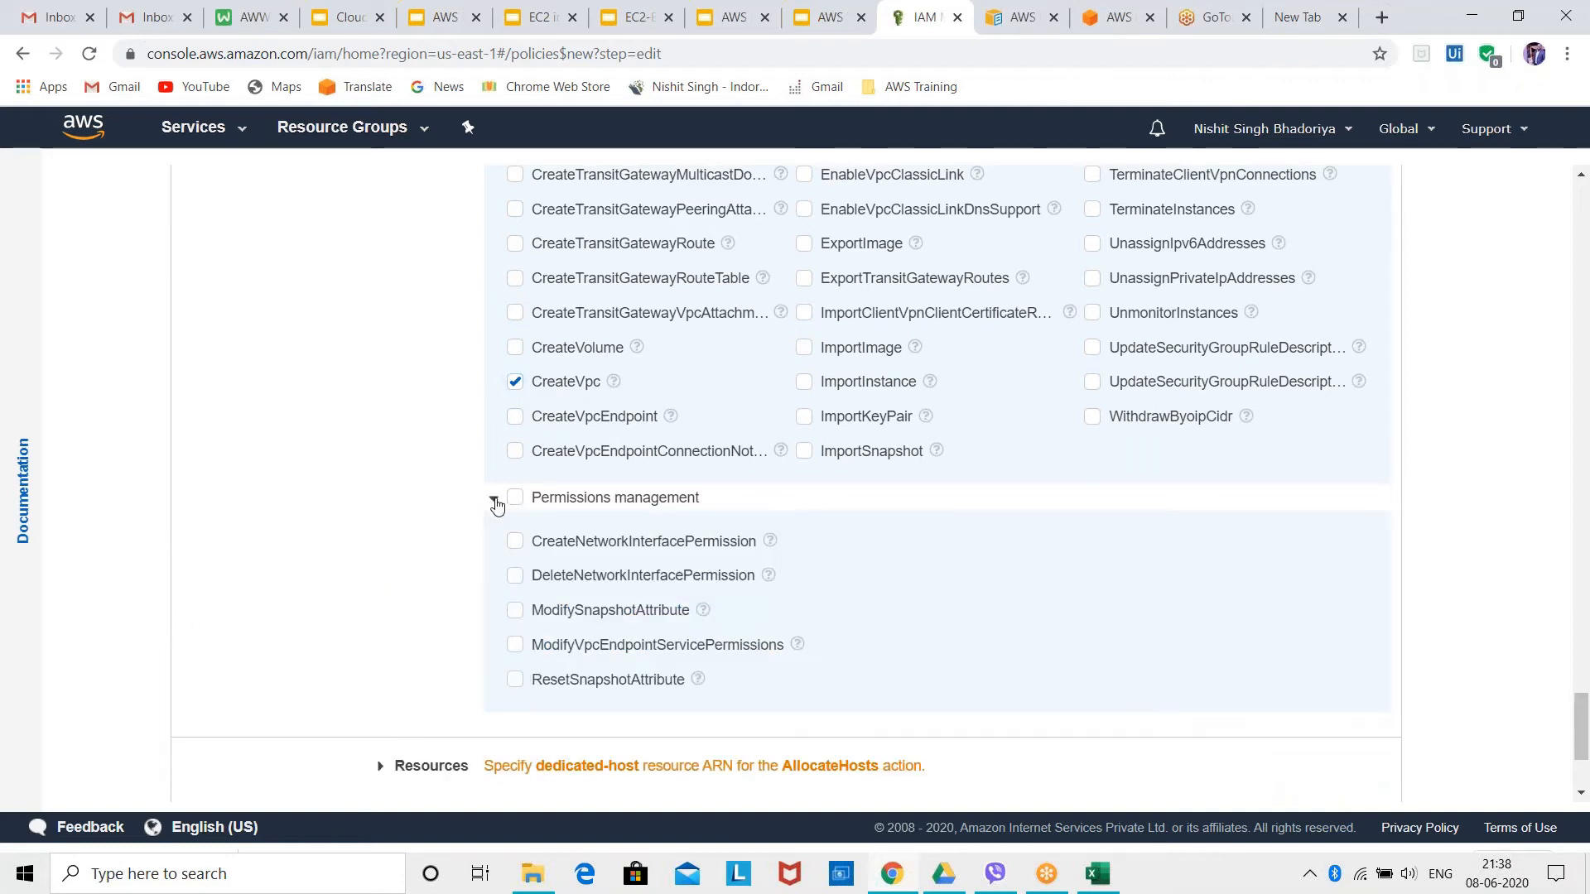
pyautogui.scroll(-1, 497, 505)
pyautogui.scroll(-1, 530, 497)
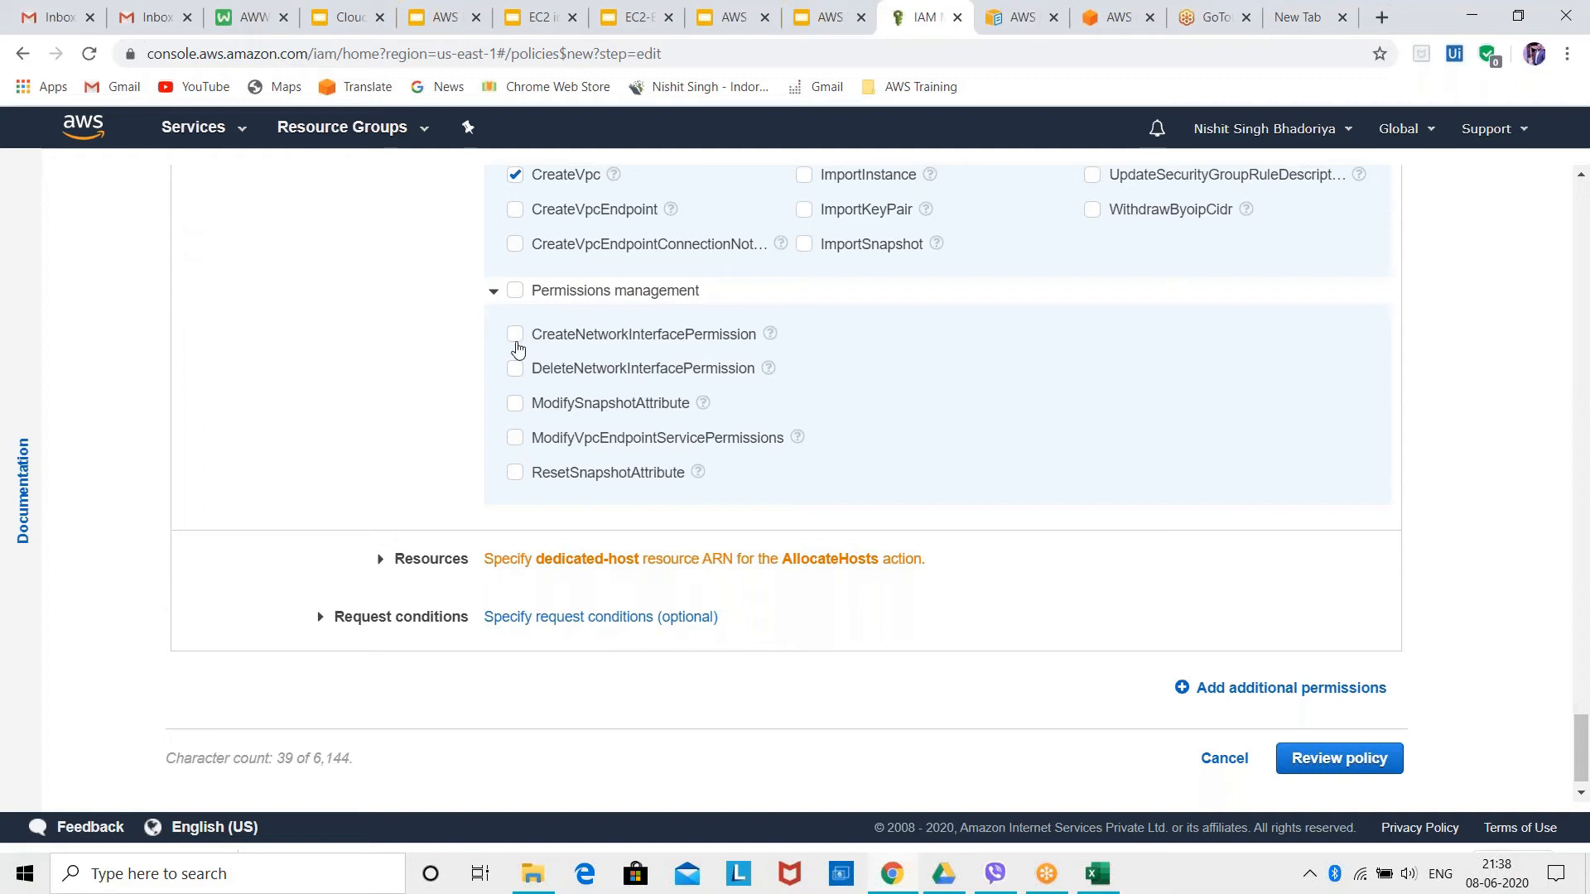
pyautogui.click(515, 338)
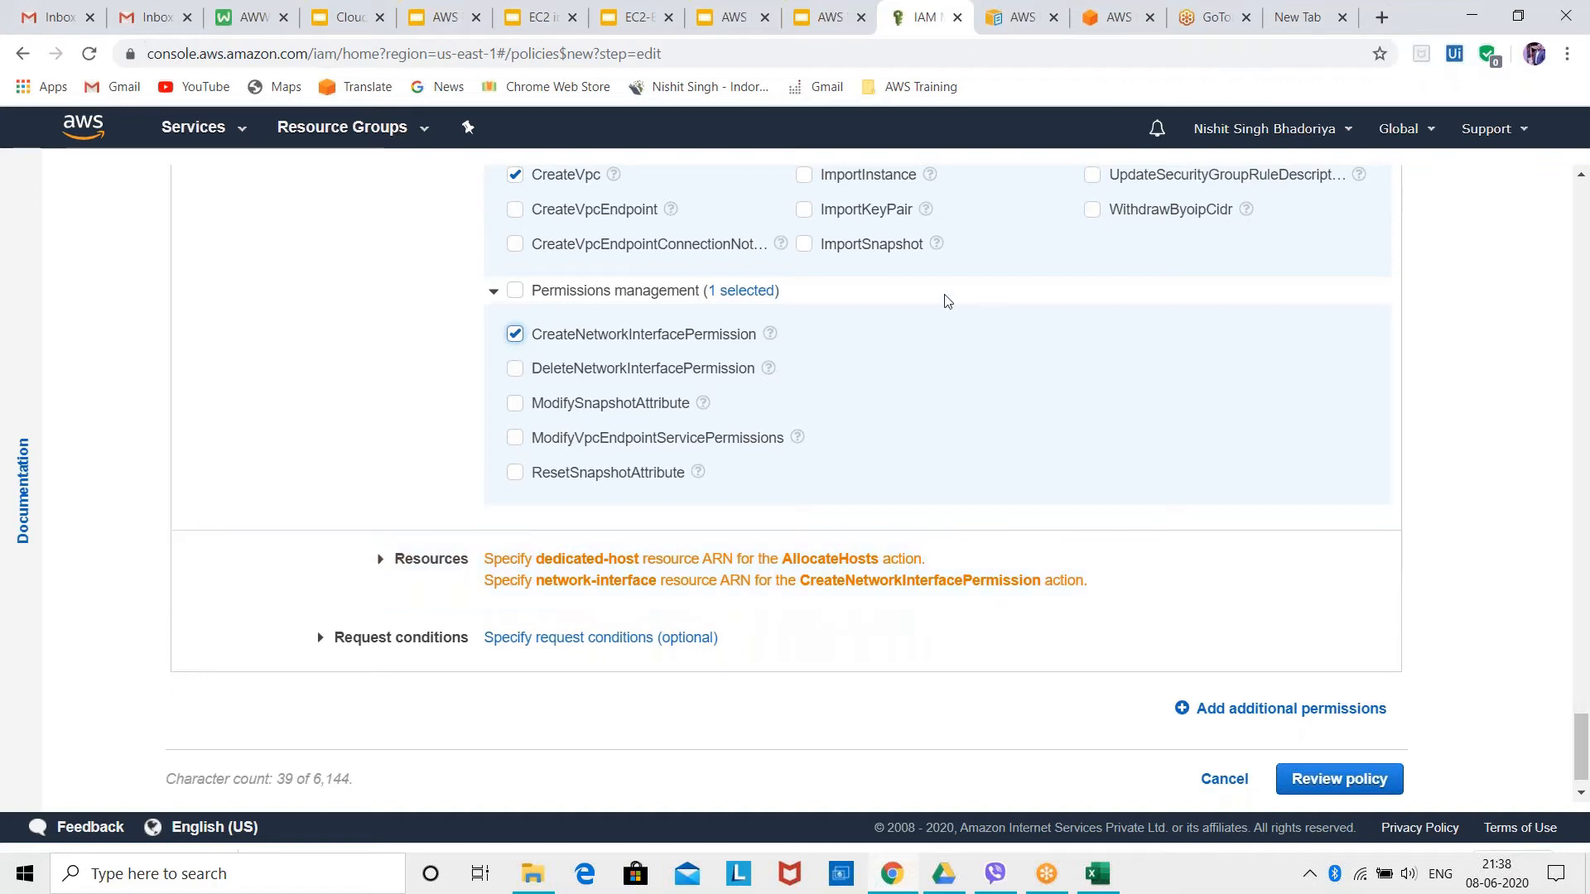
# - Look over the selected EC2 actions and open the Resources settings of the permission block
pyautogui.scroll(20, 904, 354)
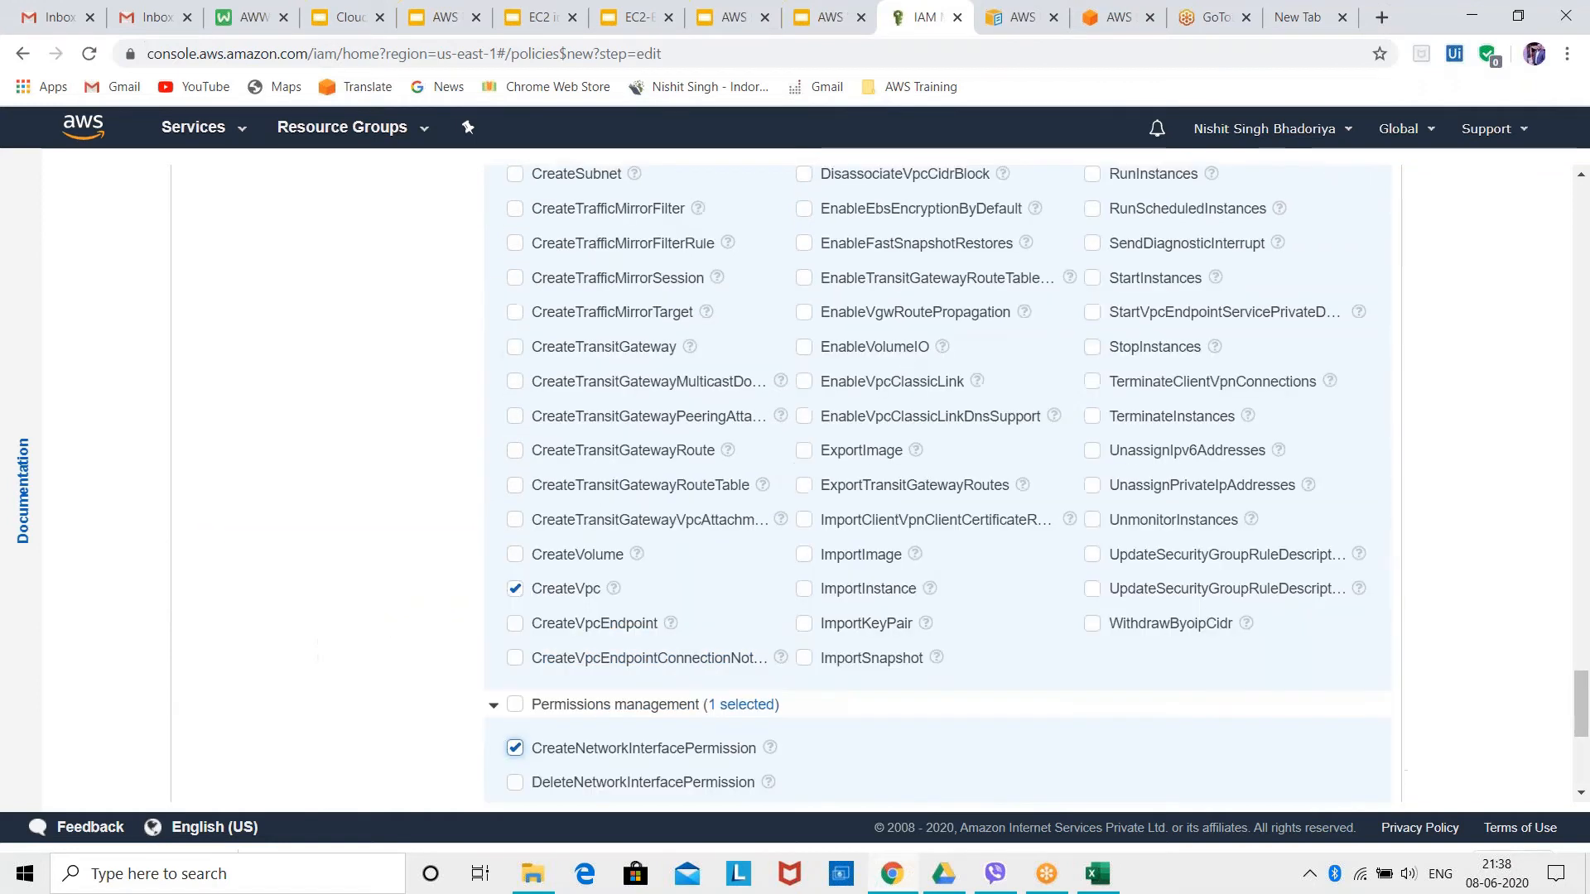
pyautogui.scroll(20, 937, 480)
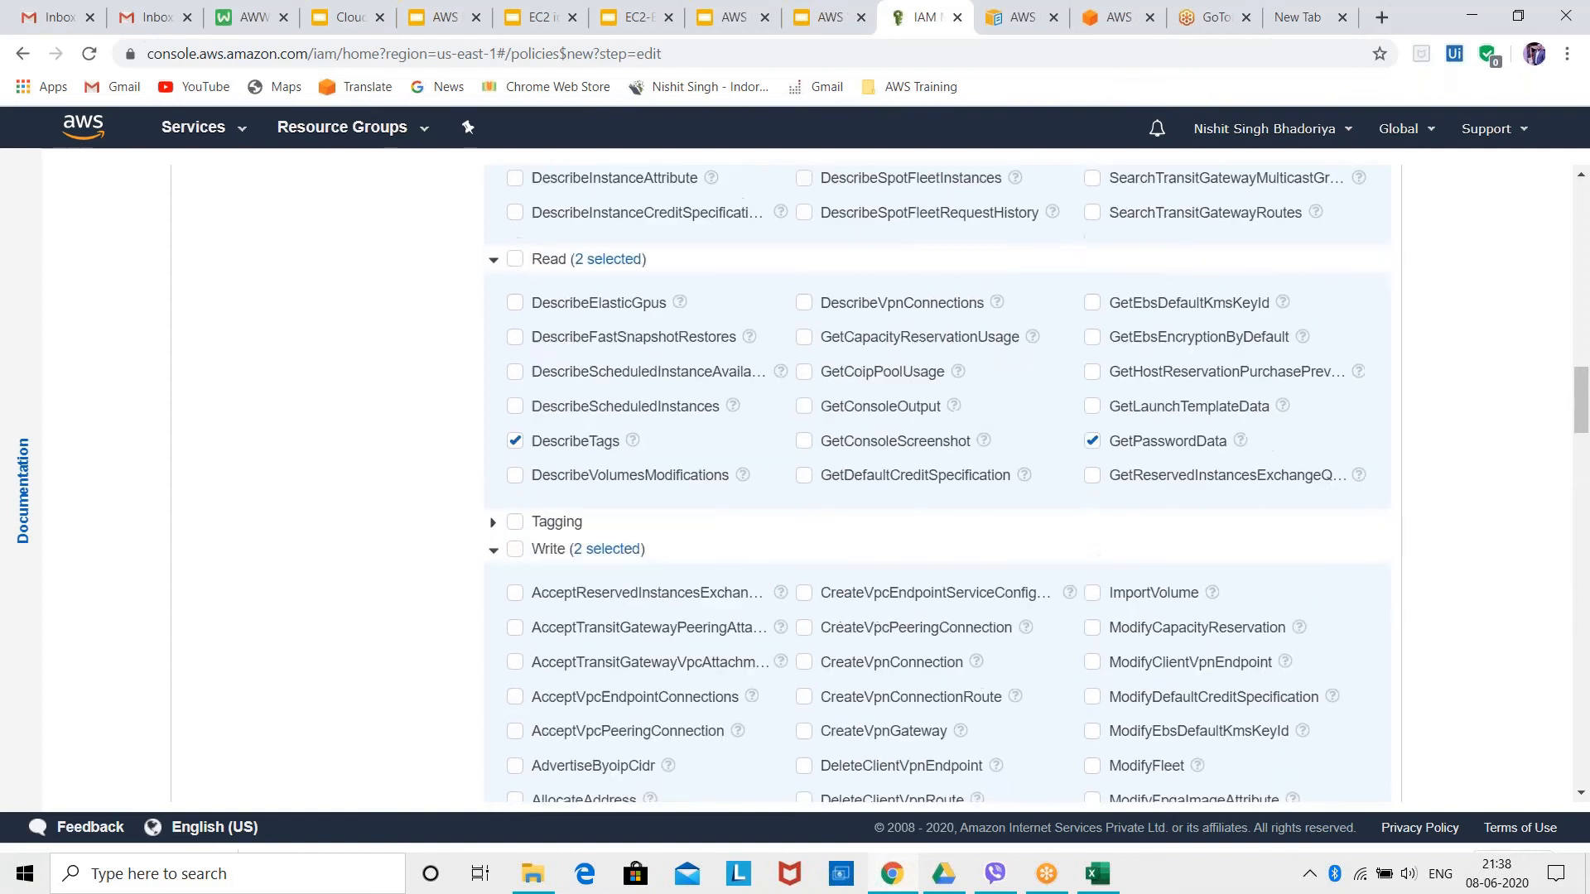
pyautogui.scroll(10, 907, 361)
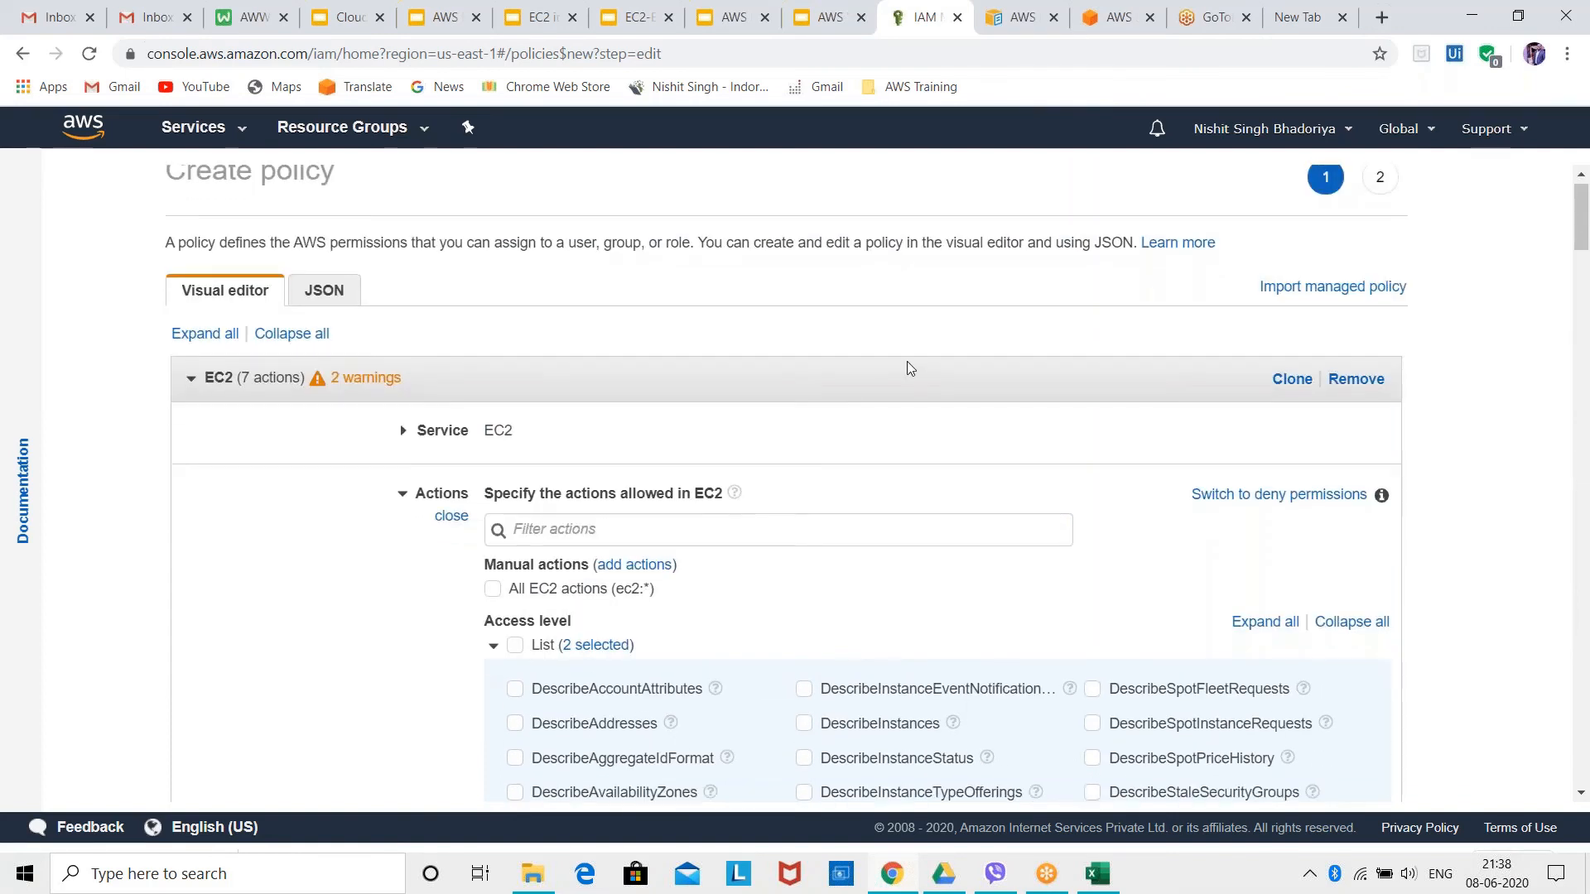
pyautogui.scroll(-15, 907, 361)
pyautogui.scroll(-20, 711, 488)
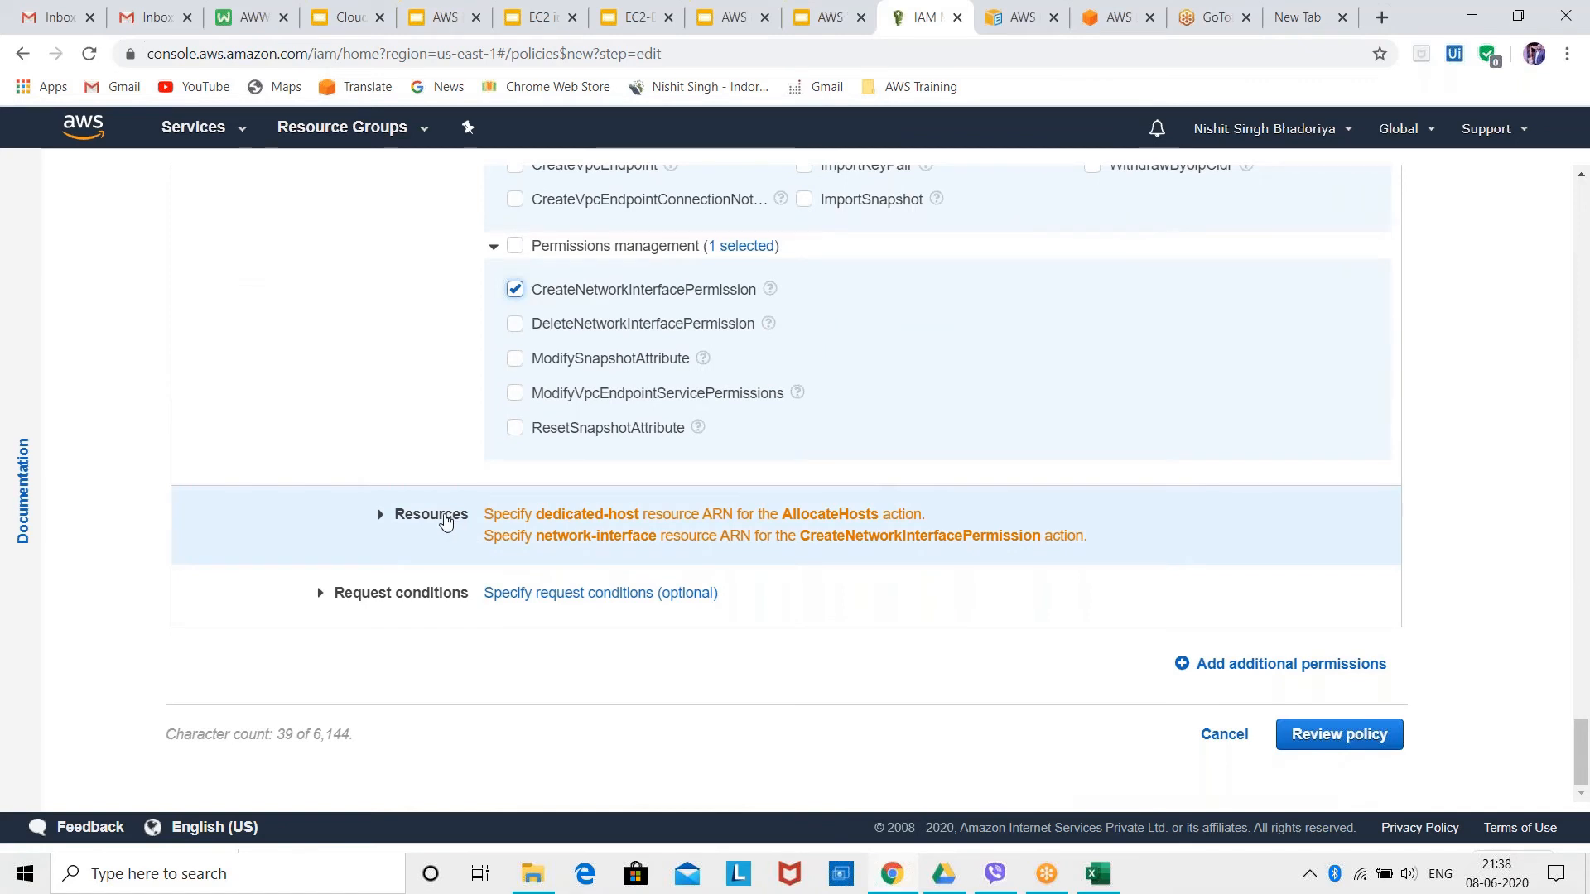
pyautogui.click(445, 517)
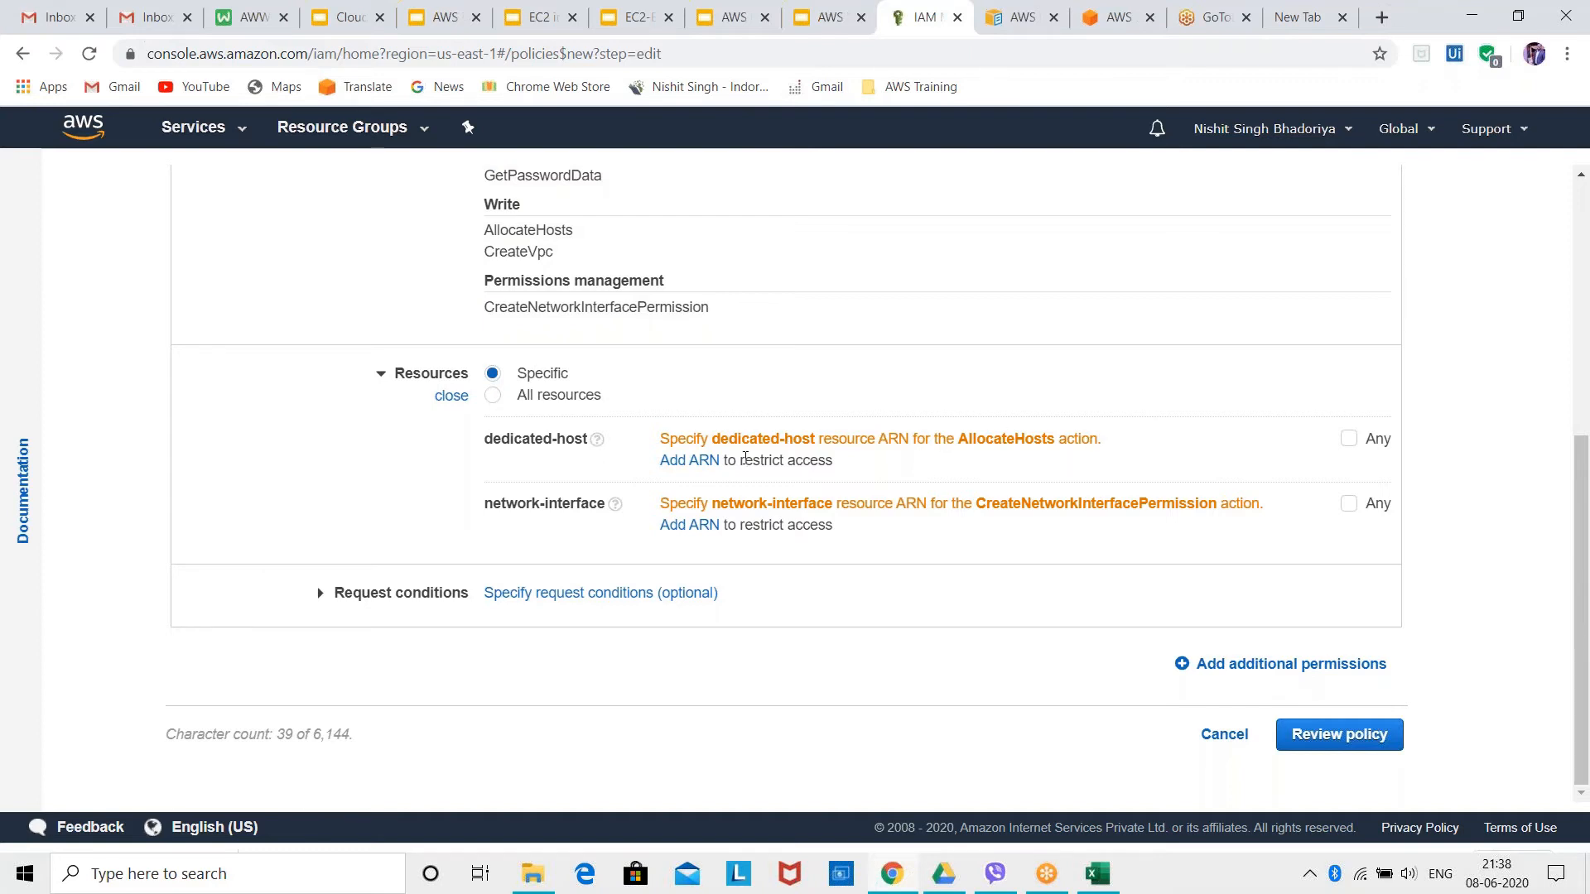
# - Allow any resource of type network-interface and any of type dedicated-host for the EC2 permission block
pyautogui.scroll(5, 749, 460)
pyautogui.scroll(-4, 675, 632)
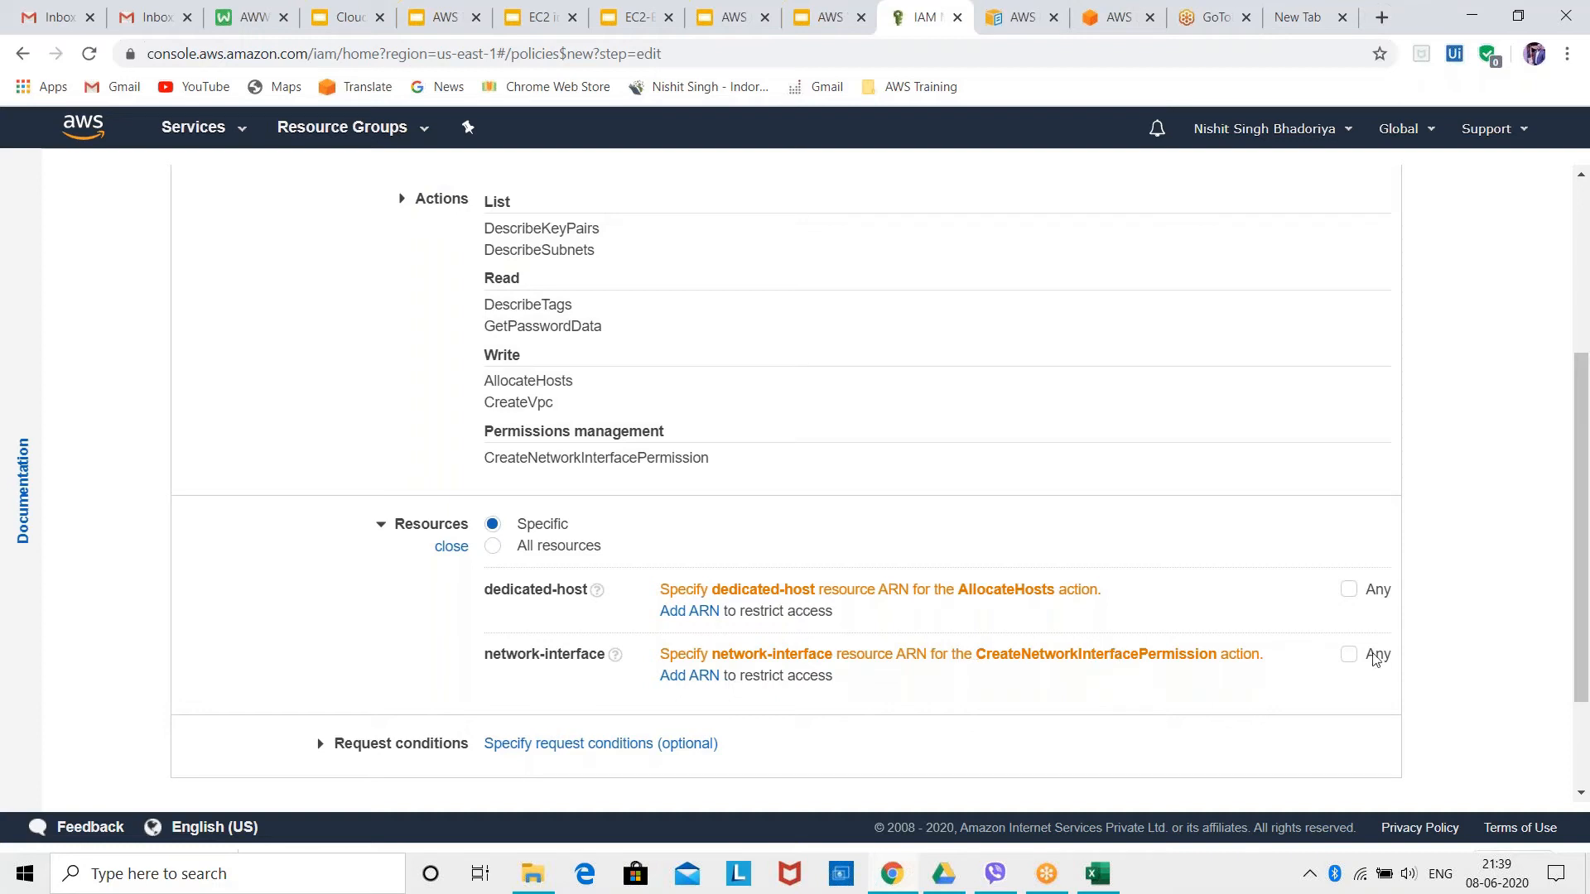
pyautogui.click(1350, 655)
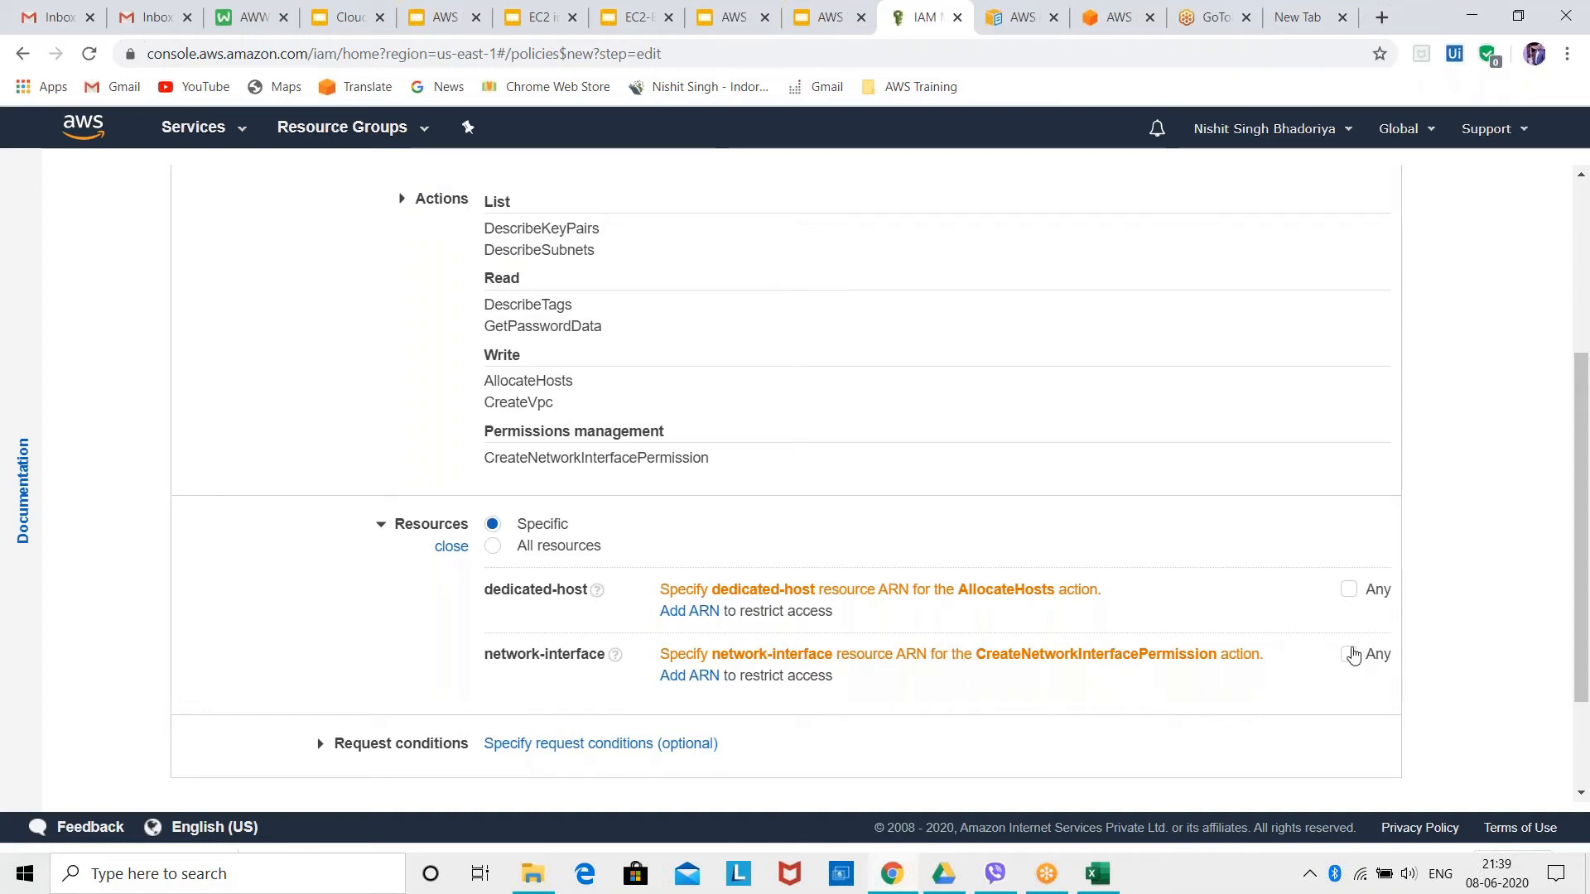
pyautogui.click(1349, 589)
pyautogui.scroll(-3, 1075, 583)
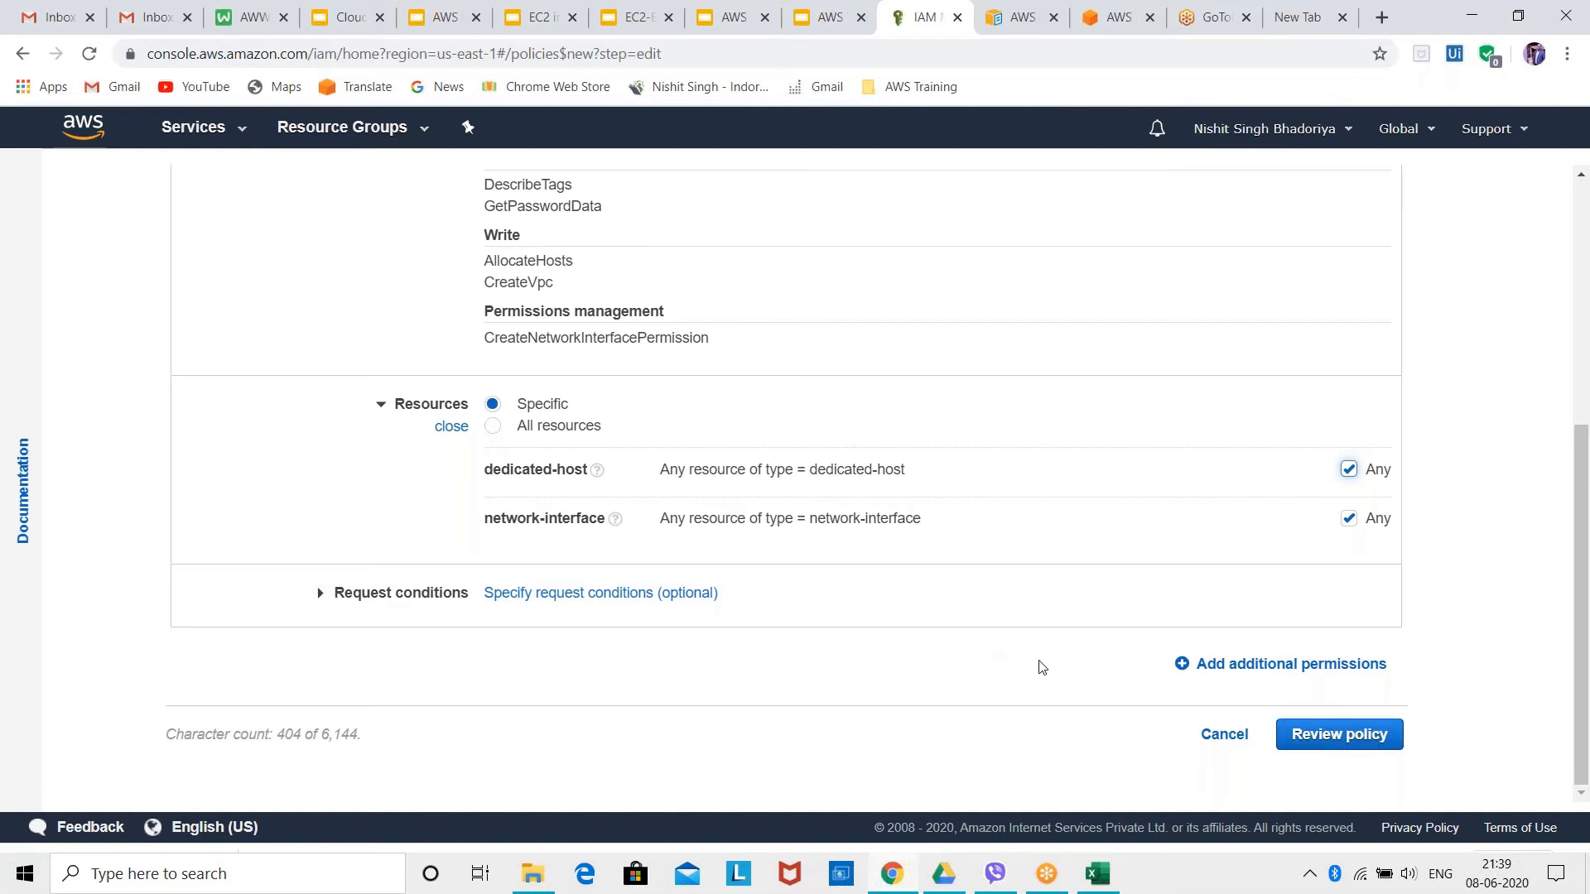
# - Proceed to the policy review, name the policy EC2testPolicy without a description, and create it
pyautogui.click(1313, 736)
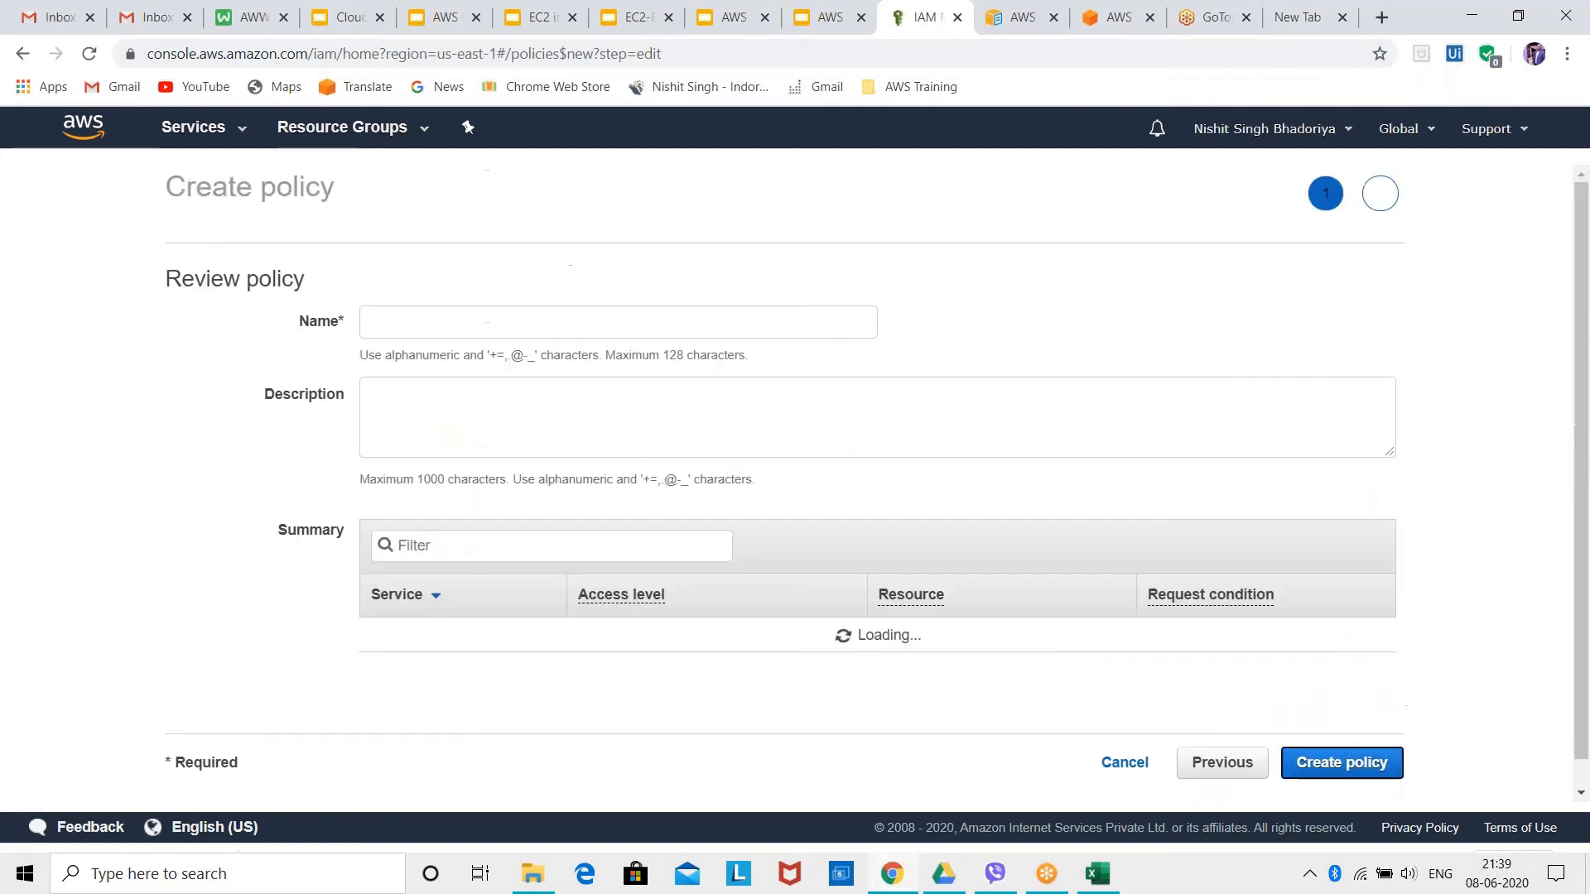
pyautogui.click(383, 315)
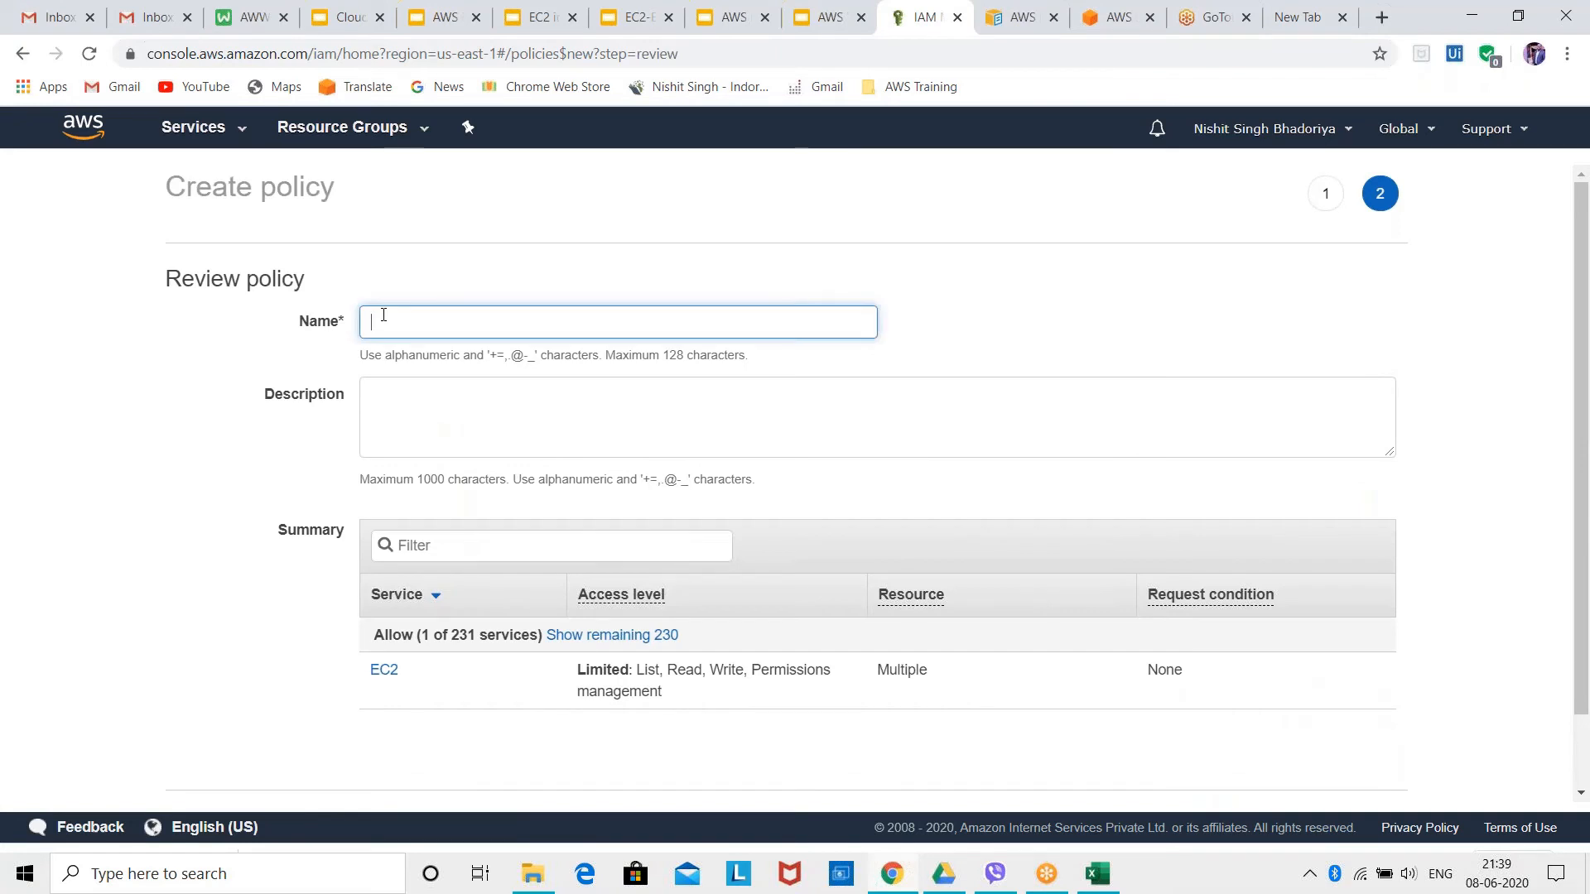
pyautogui.write('E')
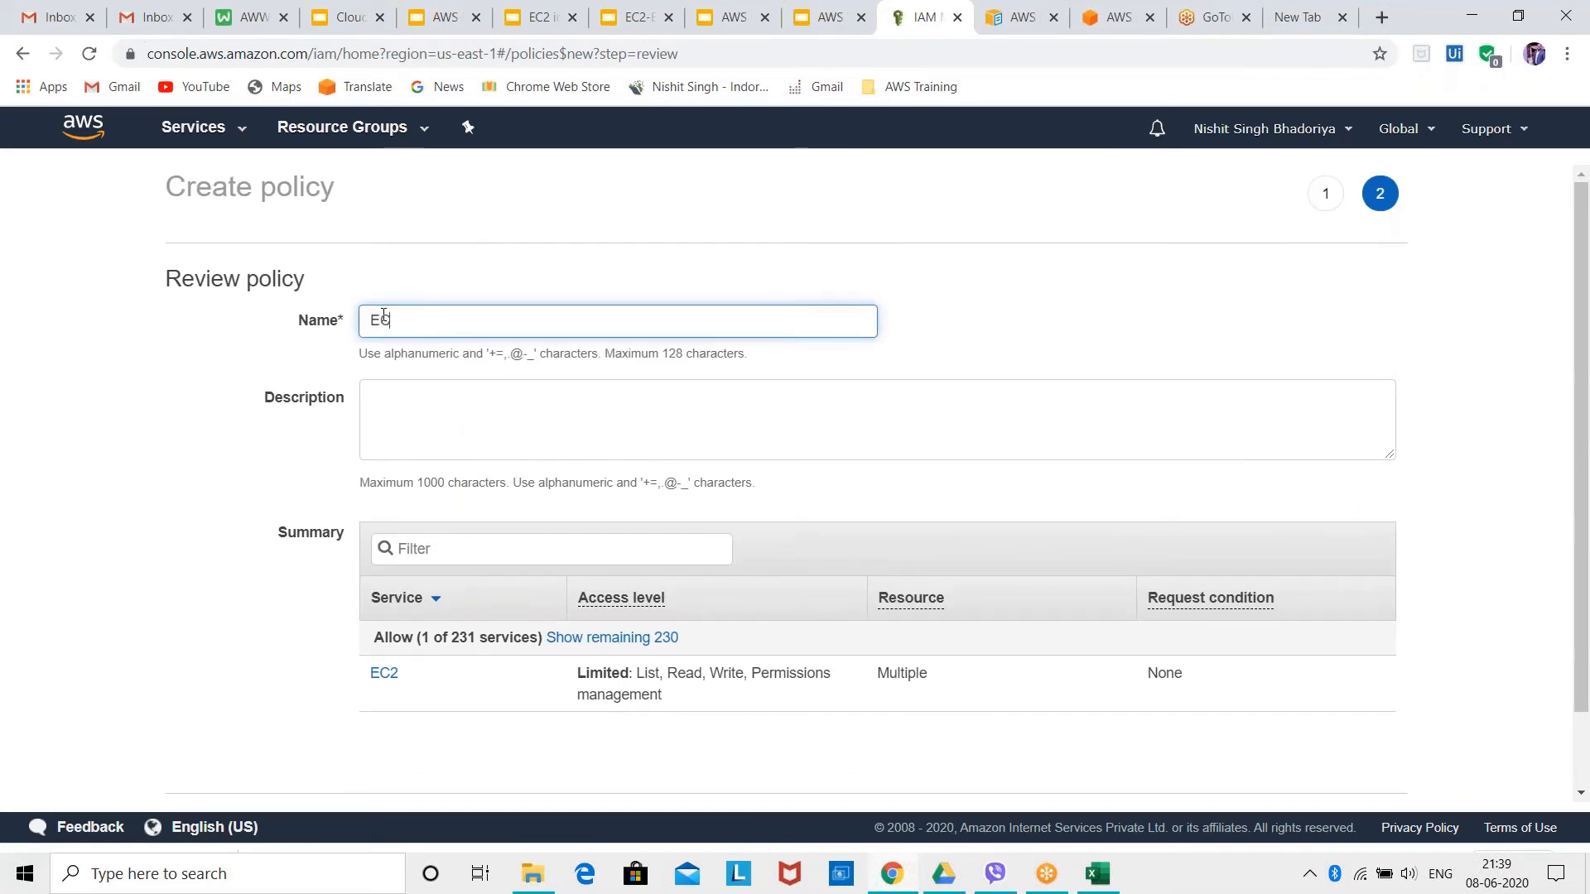
pyautogui.write('C2testPolicy')
pyautogui.click(393, 414)
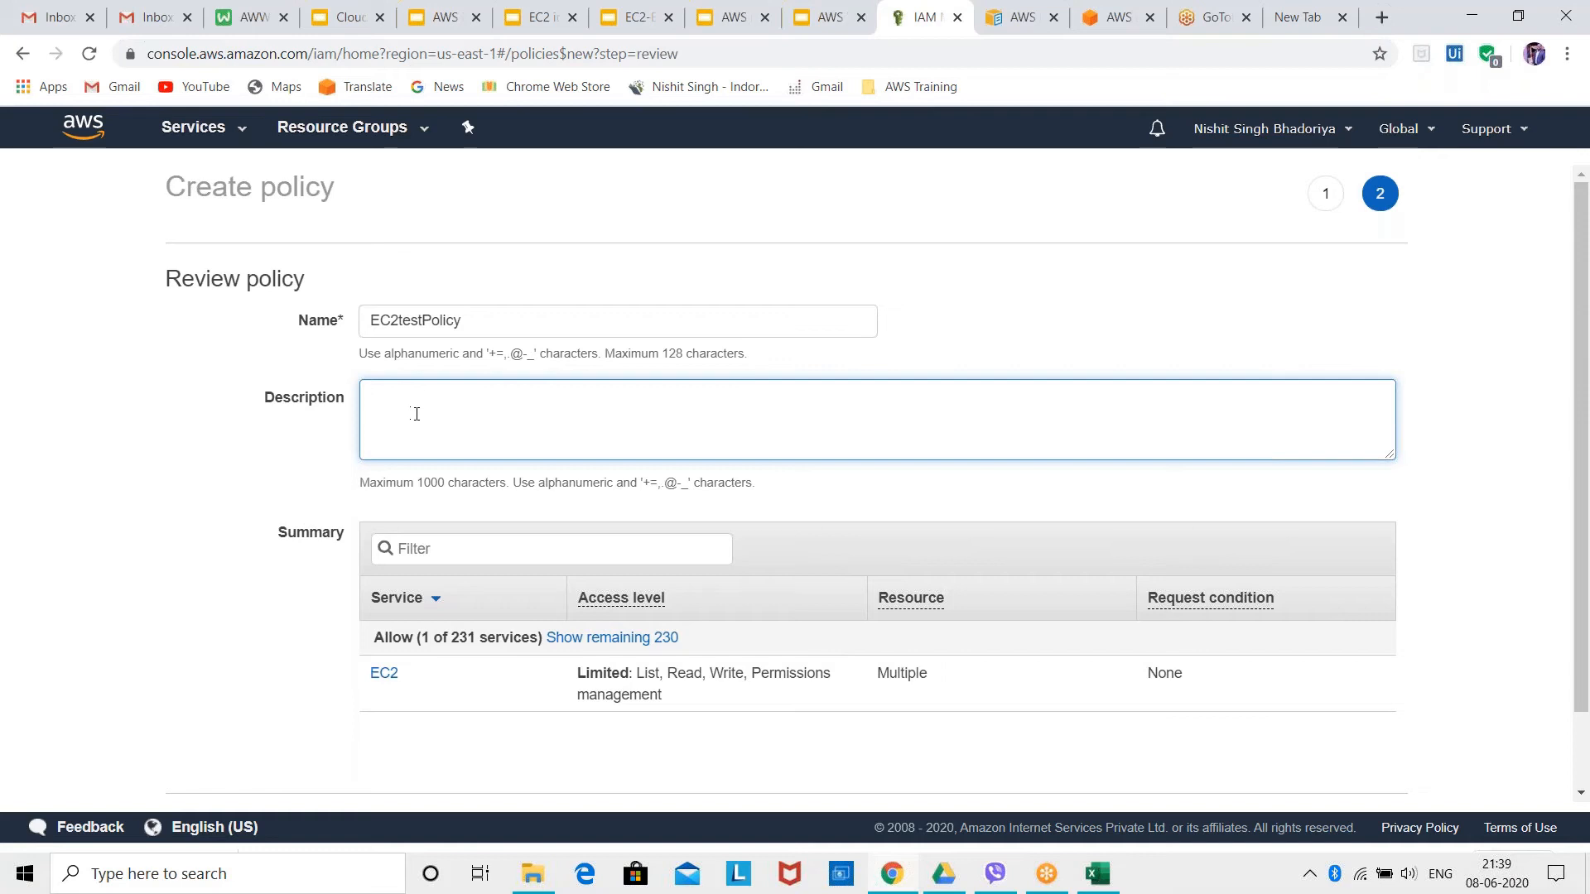
pyautogui.scroll(-1, 696, 589)
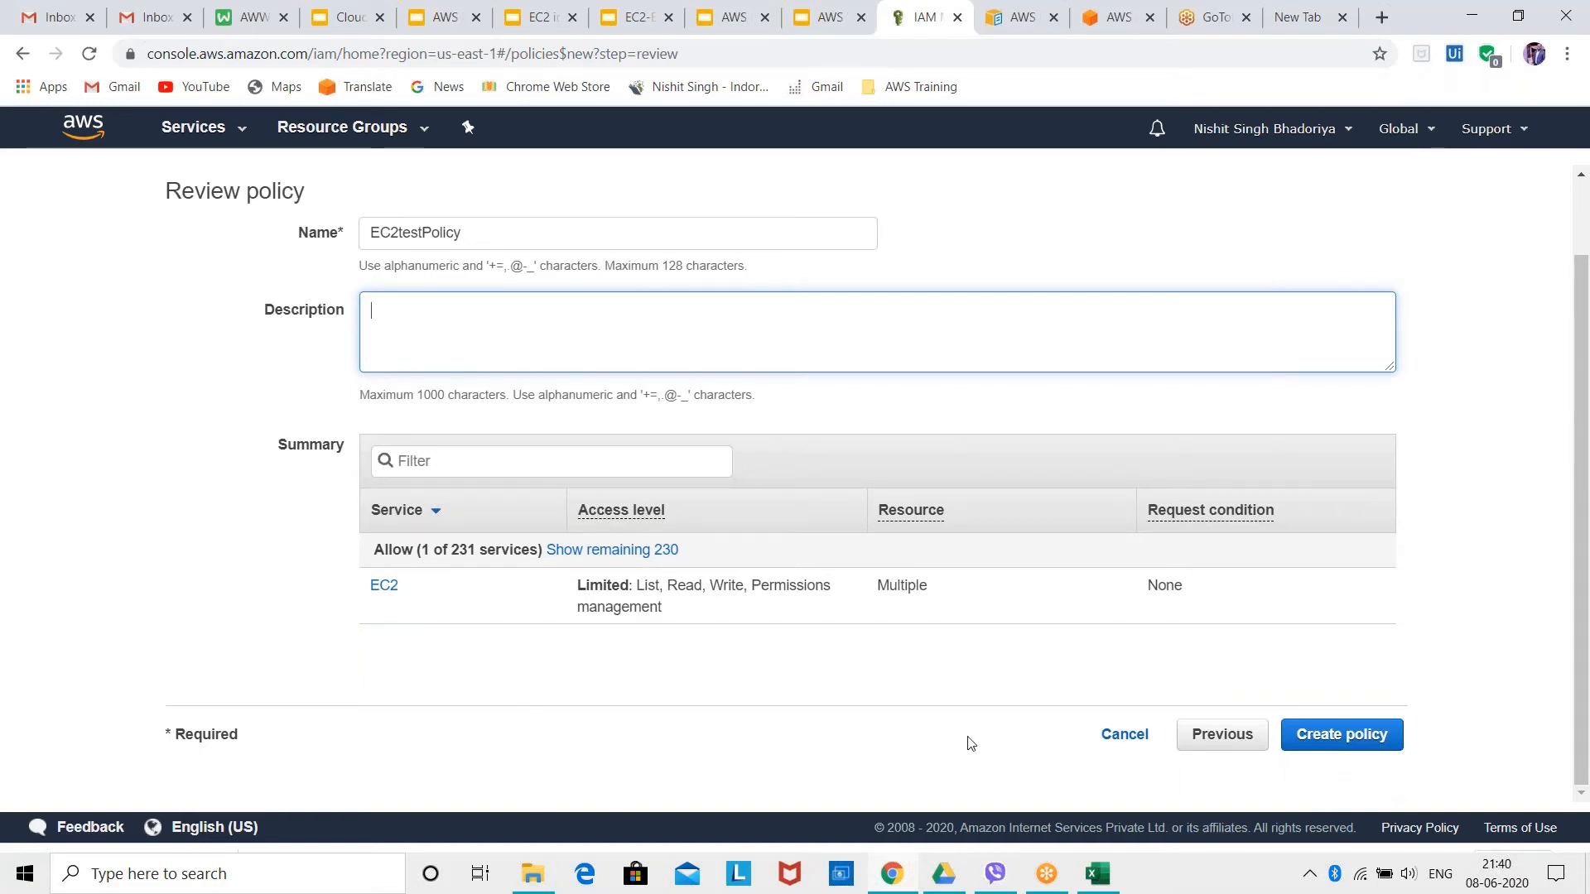
pyautogui.click(1301, 748)
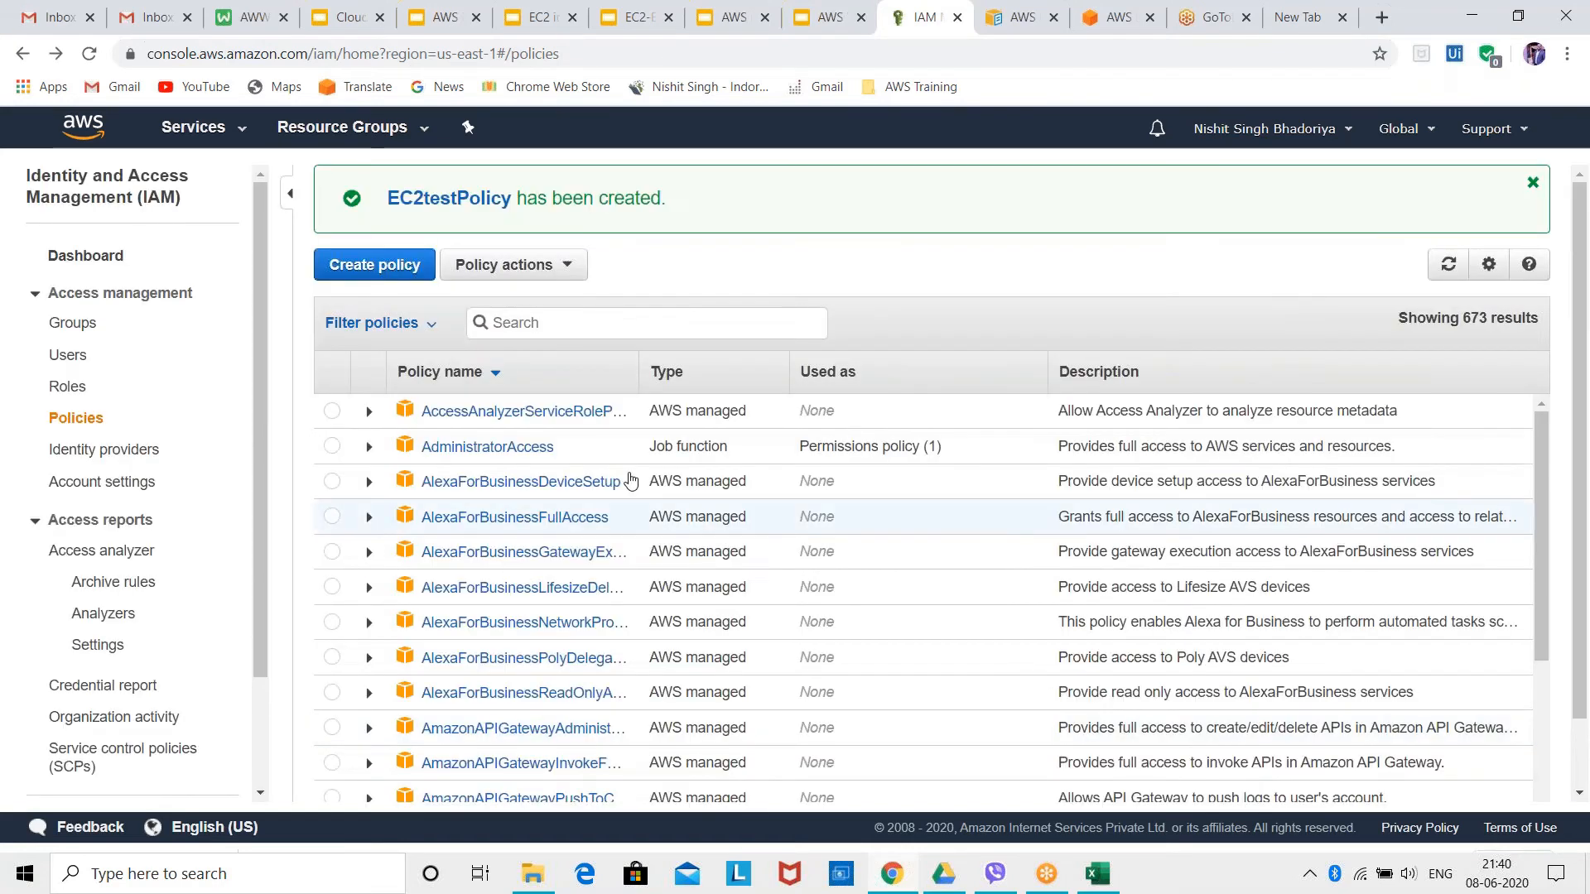
# - Search the policy list for EC2testPolicy and open its summary page
pyautogui.click(734, 321)
pyautogui.write('EC')
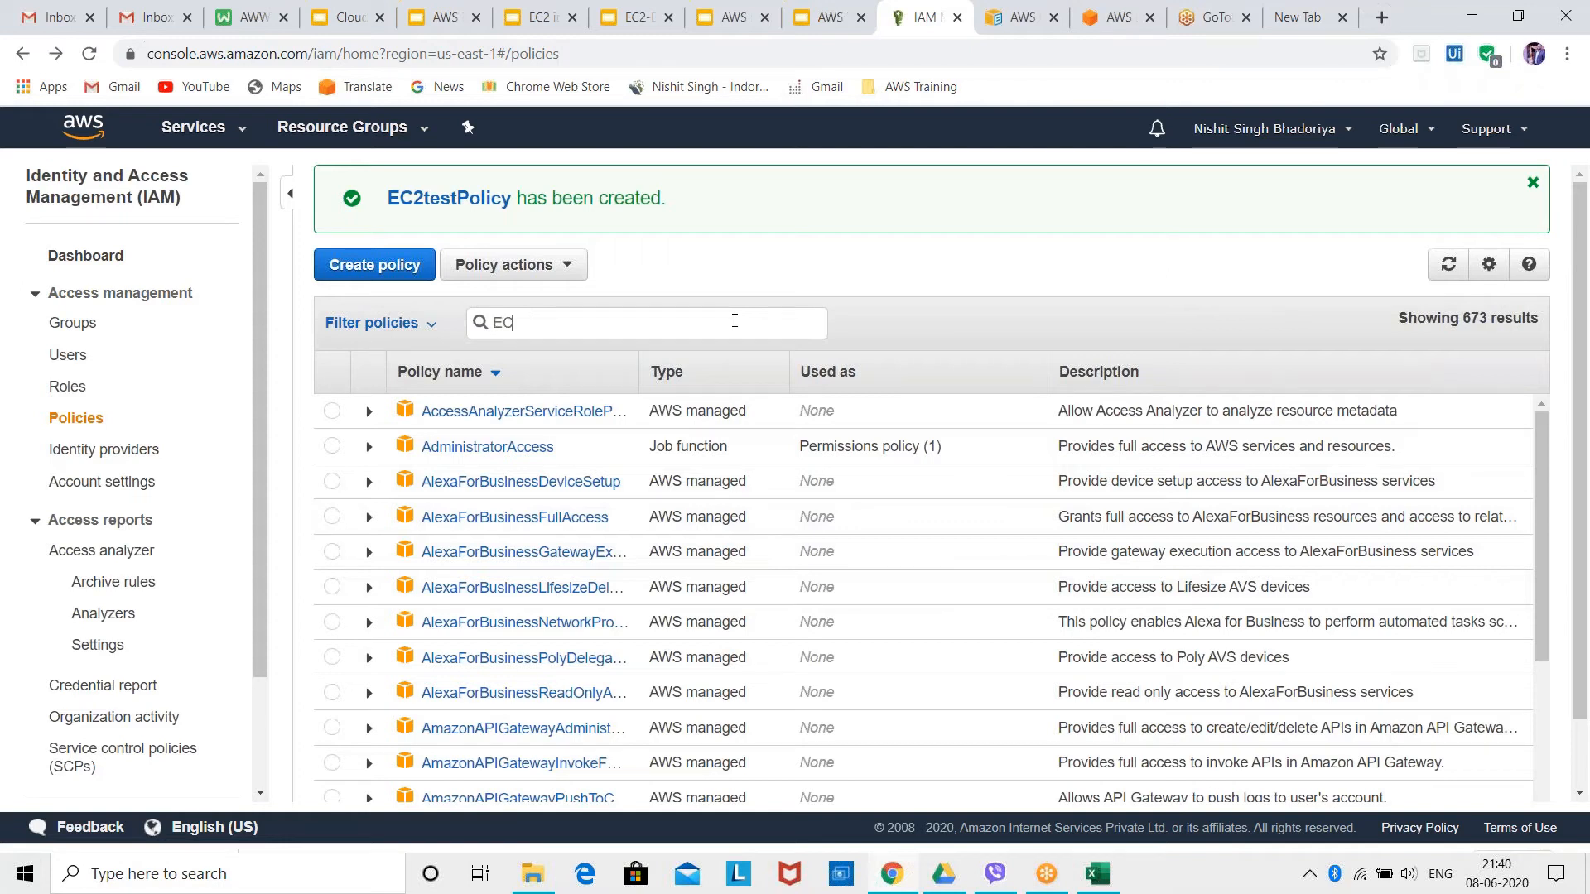
pyautogui.write('2testPolic')
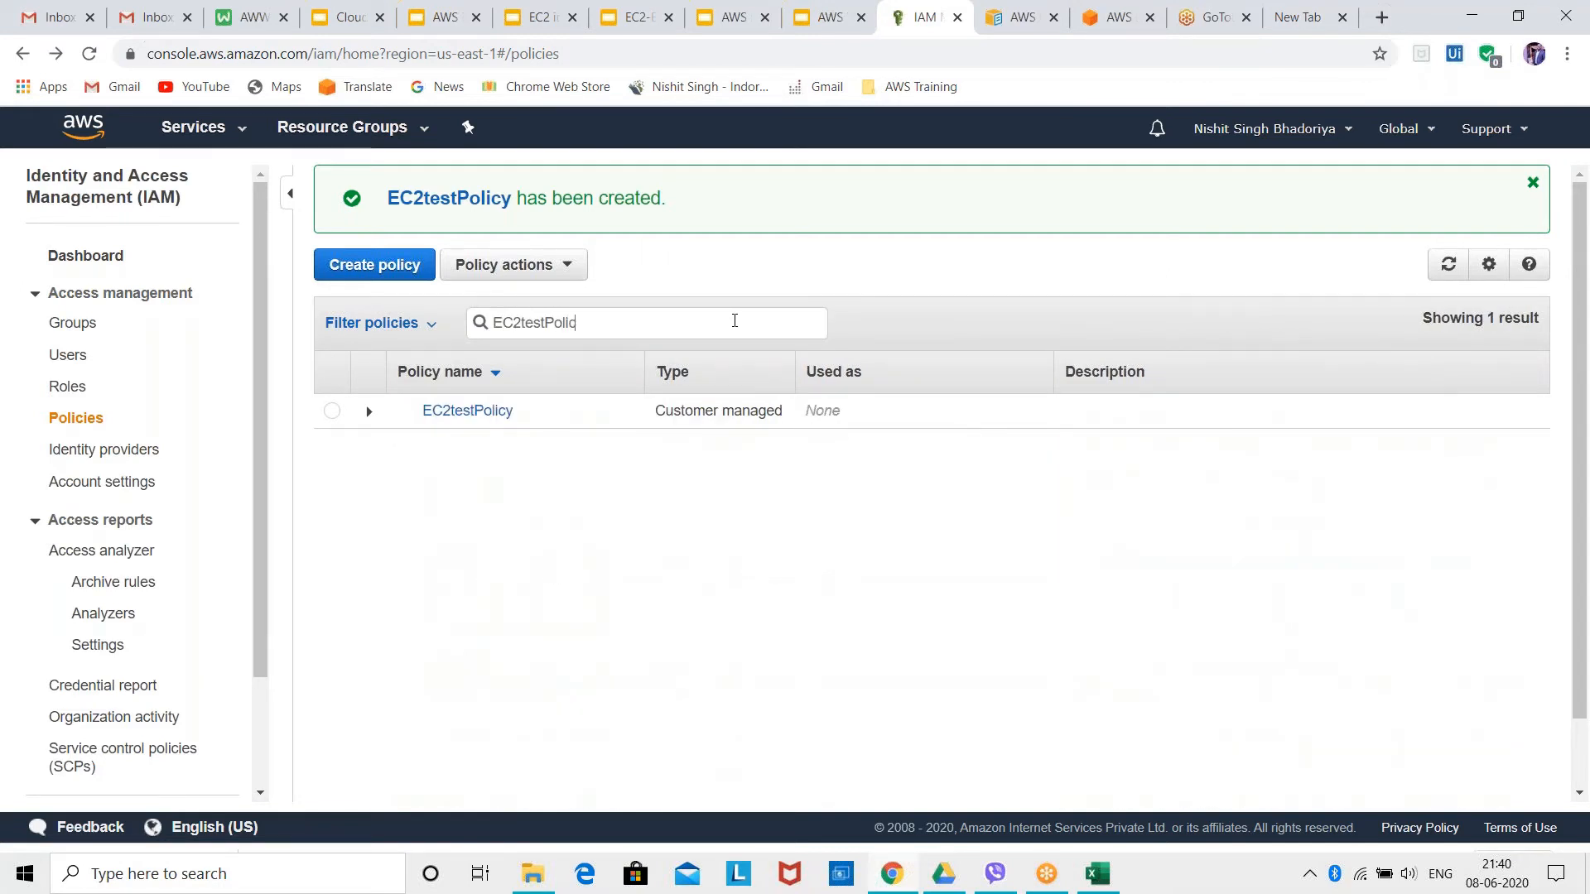
pyautogui.write('y')
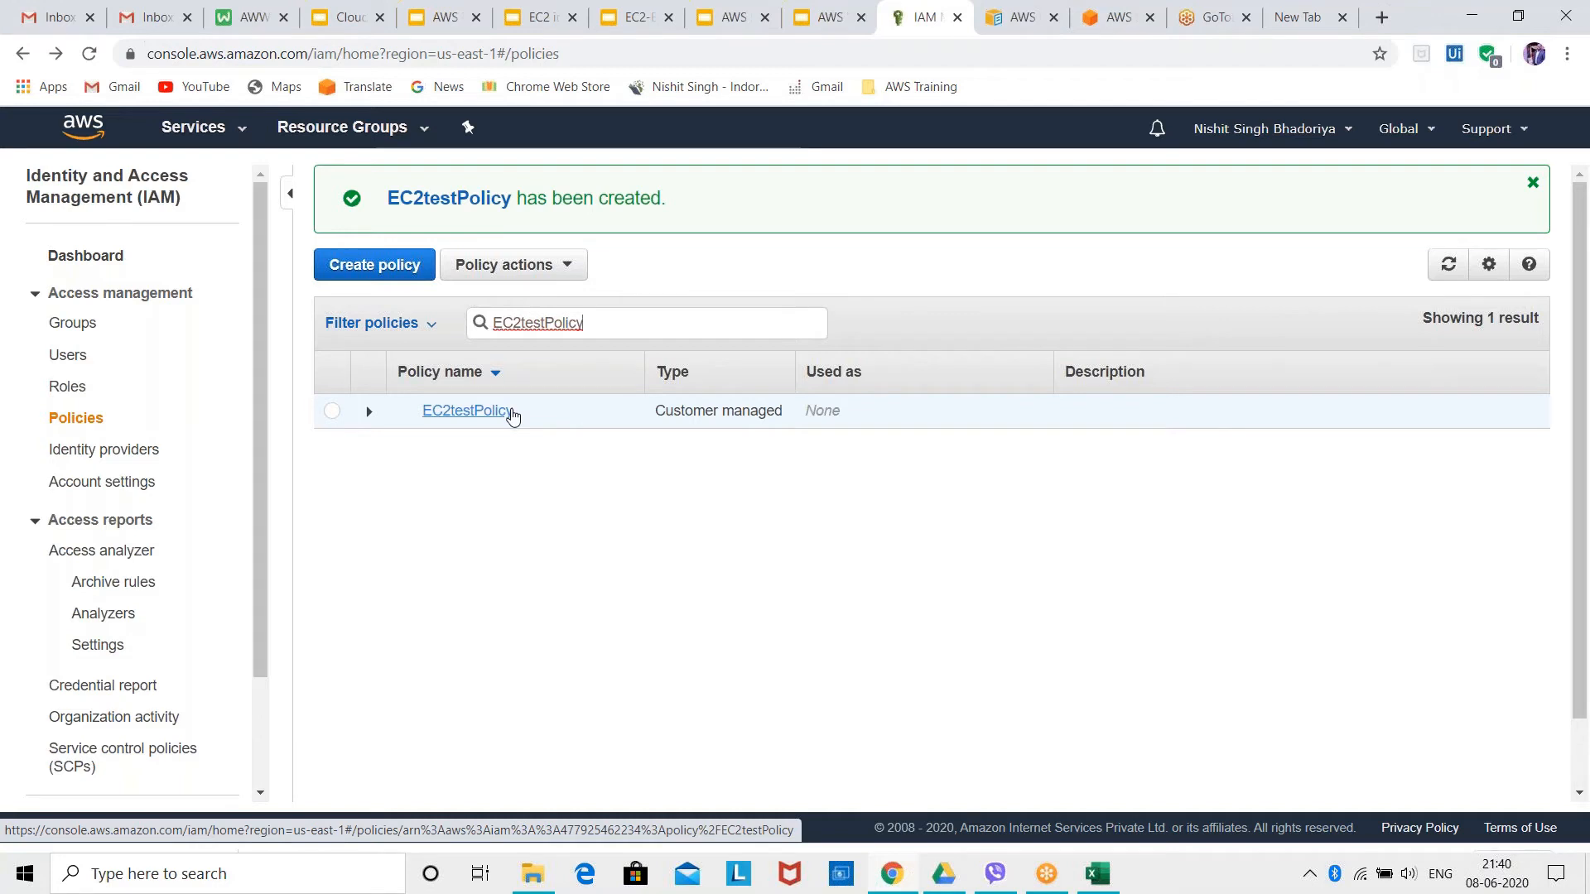
pyautogui.click(513, 413)
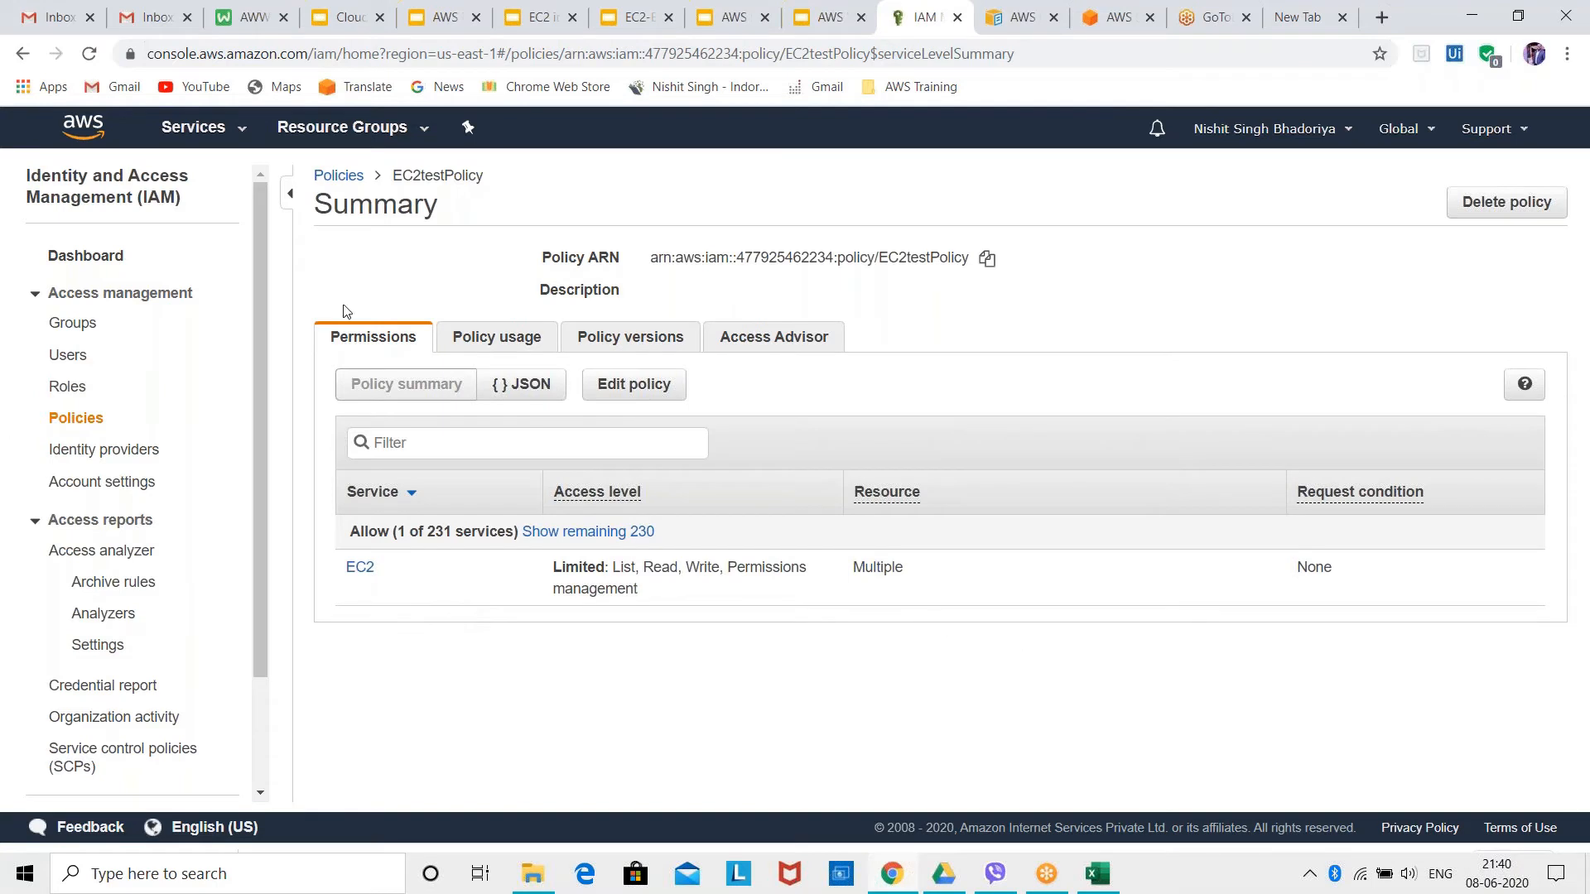
# - Open iamuser1 from the IAM user list and start adding permissions by attaching existing policies directly
pyautogui.click(101, 262)
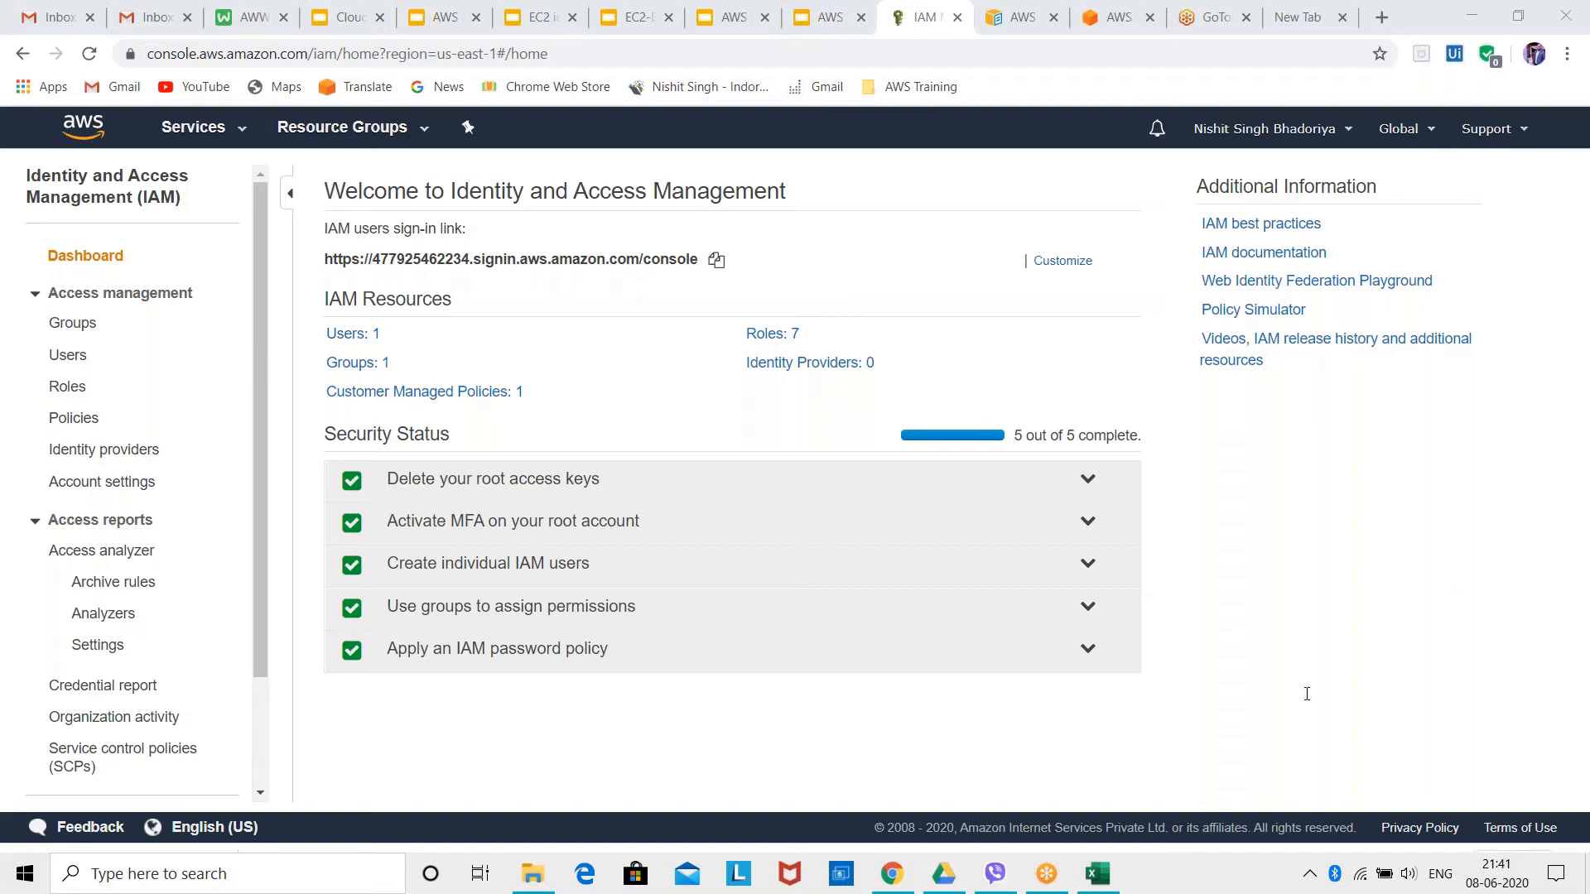
pyautogui.click(351, 341)
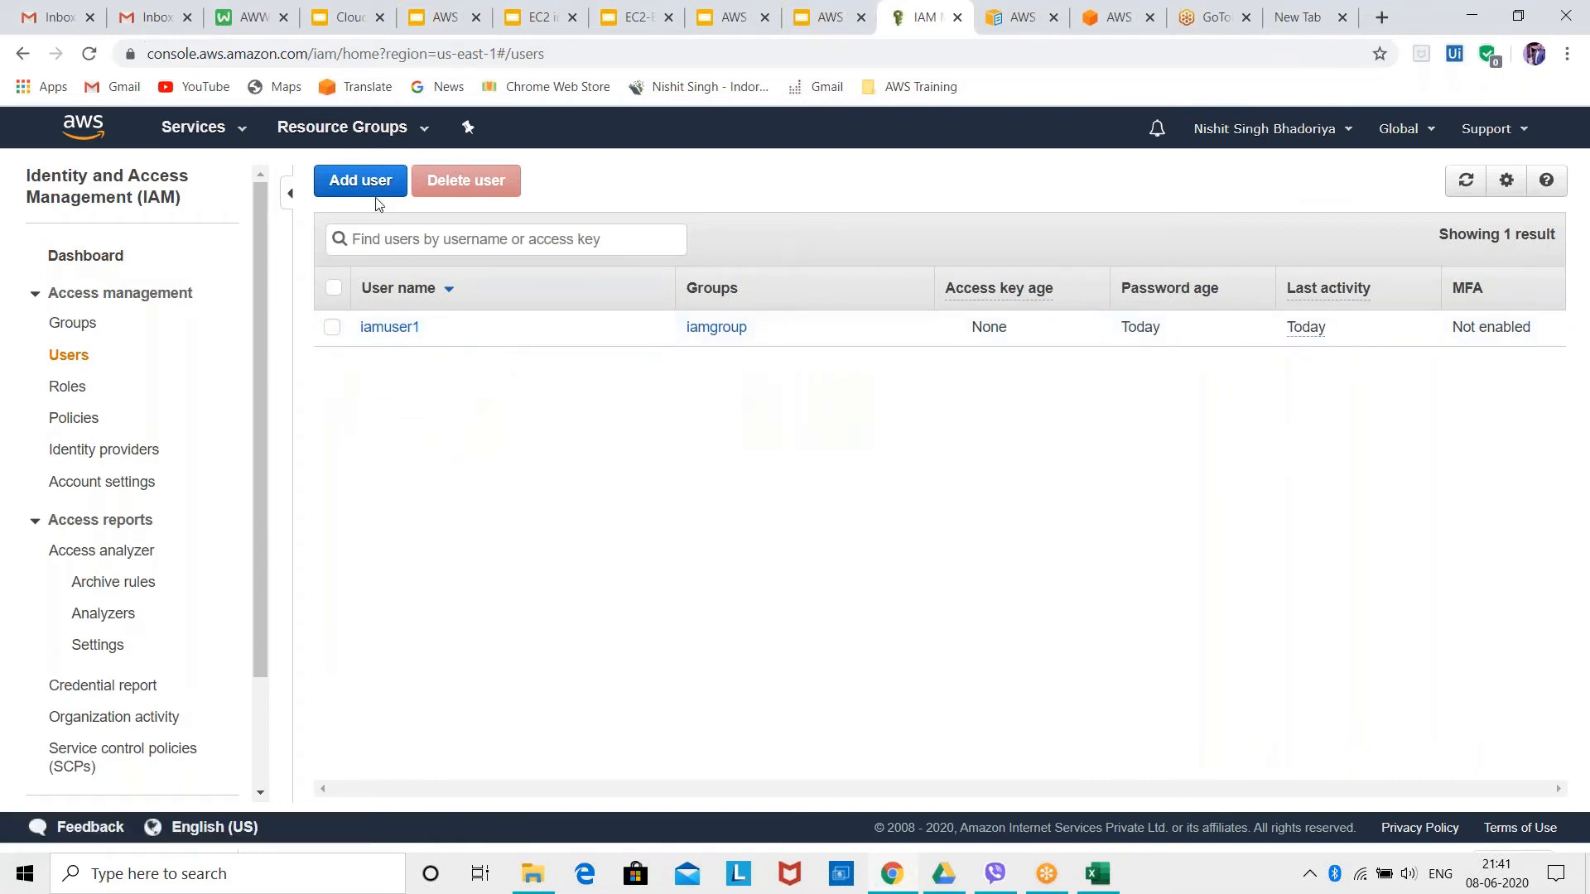
pyautogui.click(406, 329)
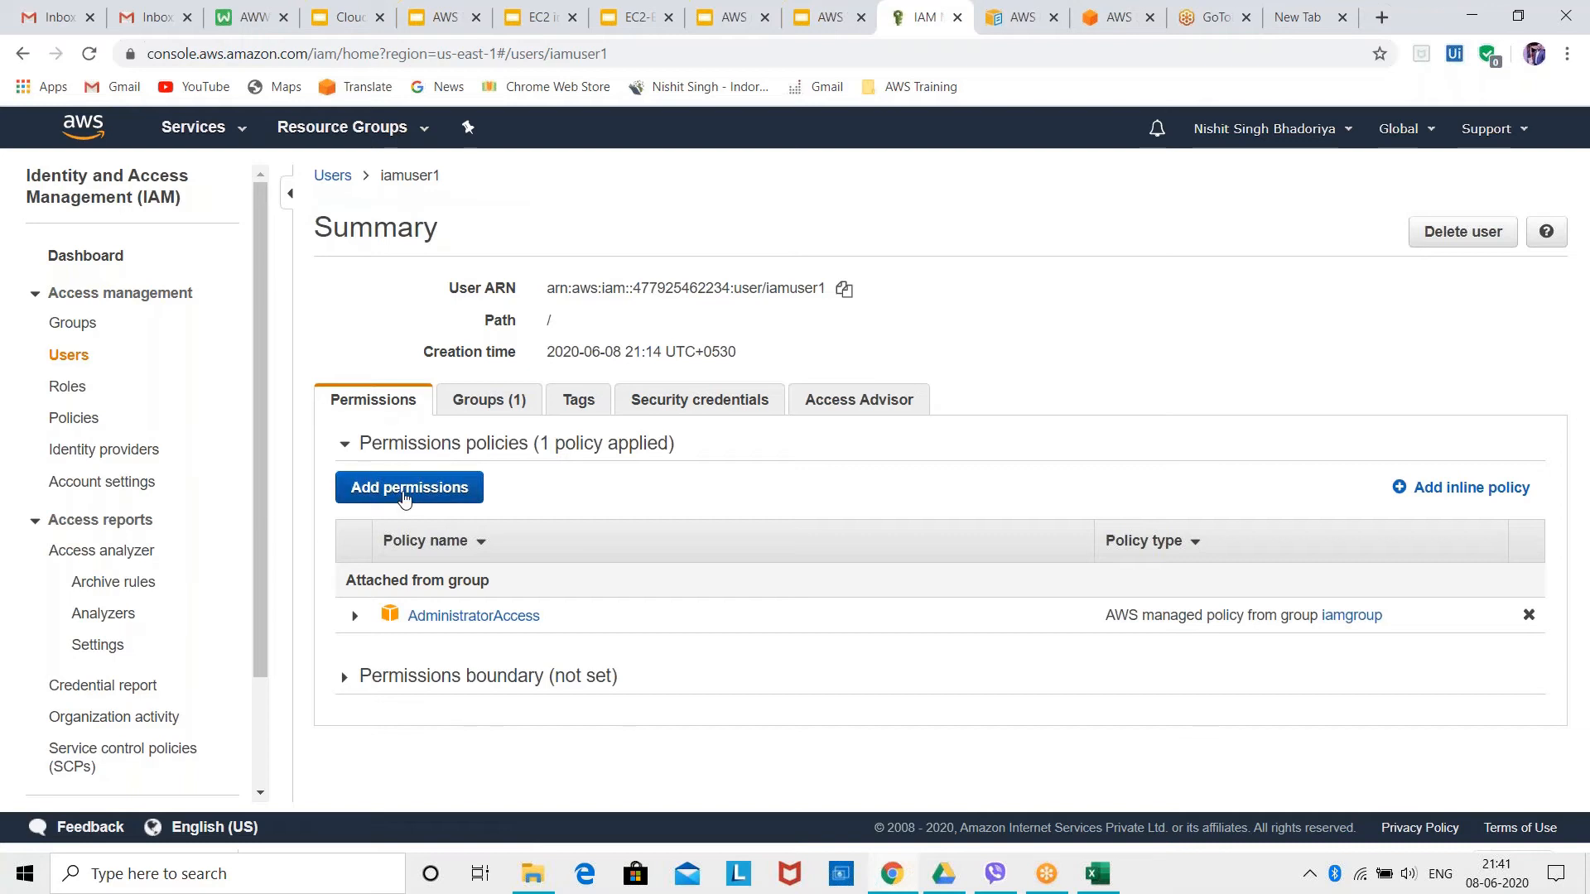
pyautogui.click(404, 495)
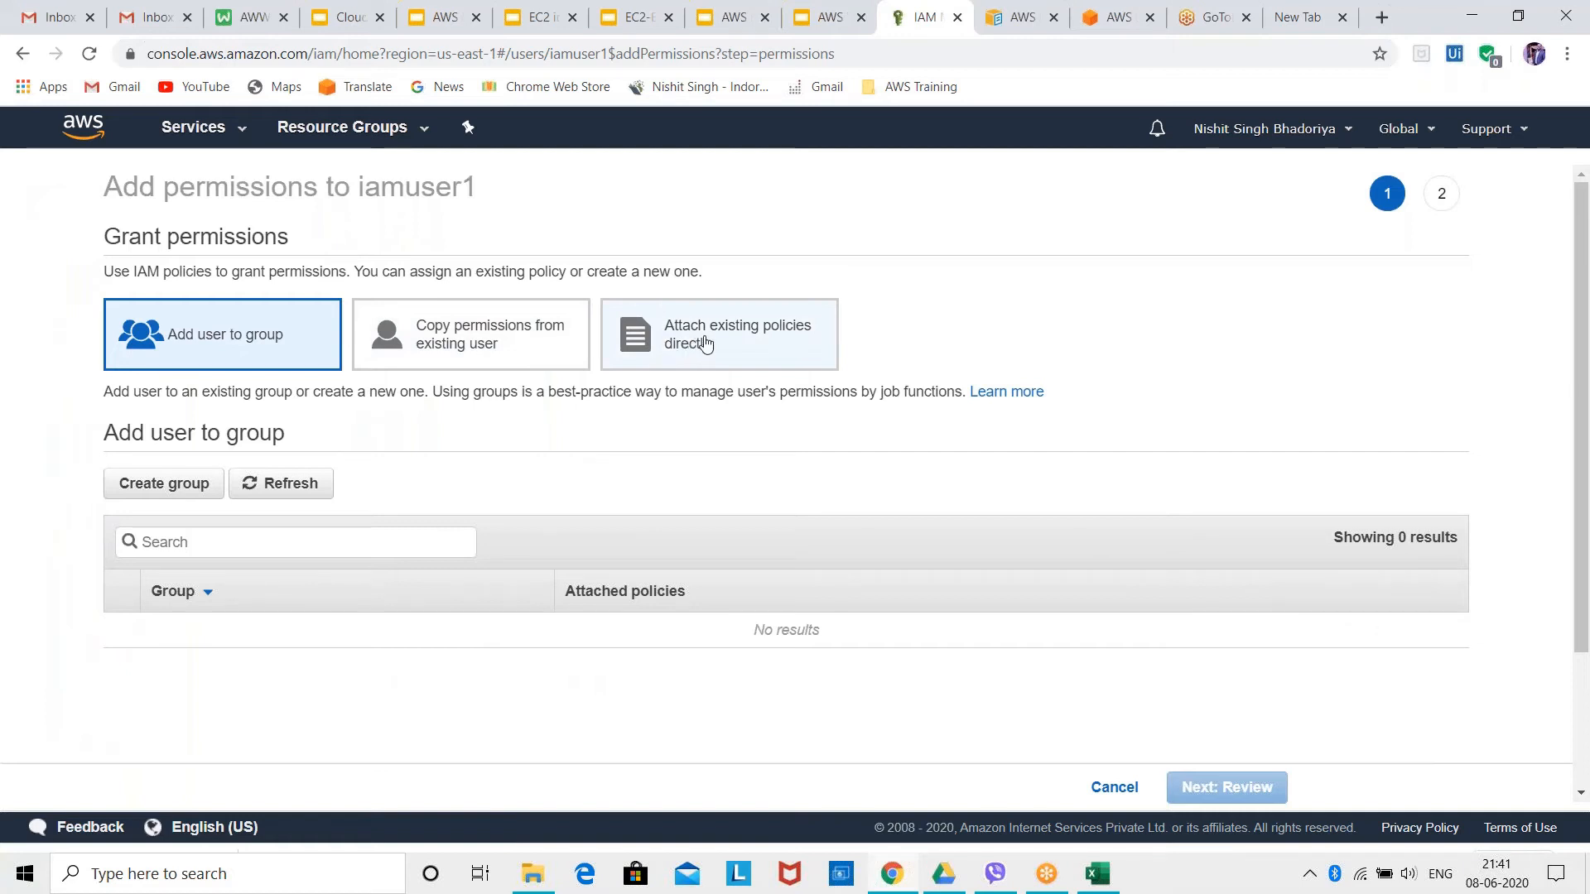
pyautogui.click(785, 333)
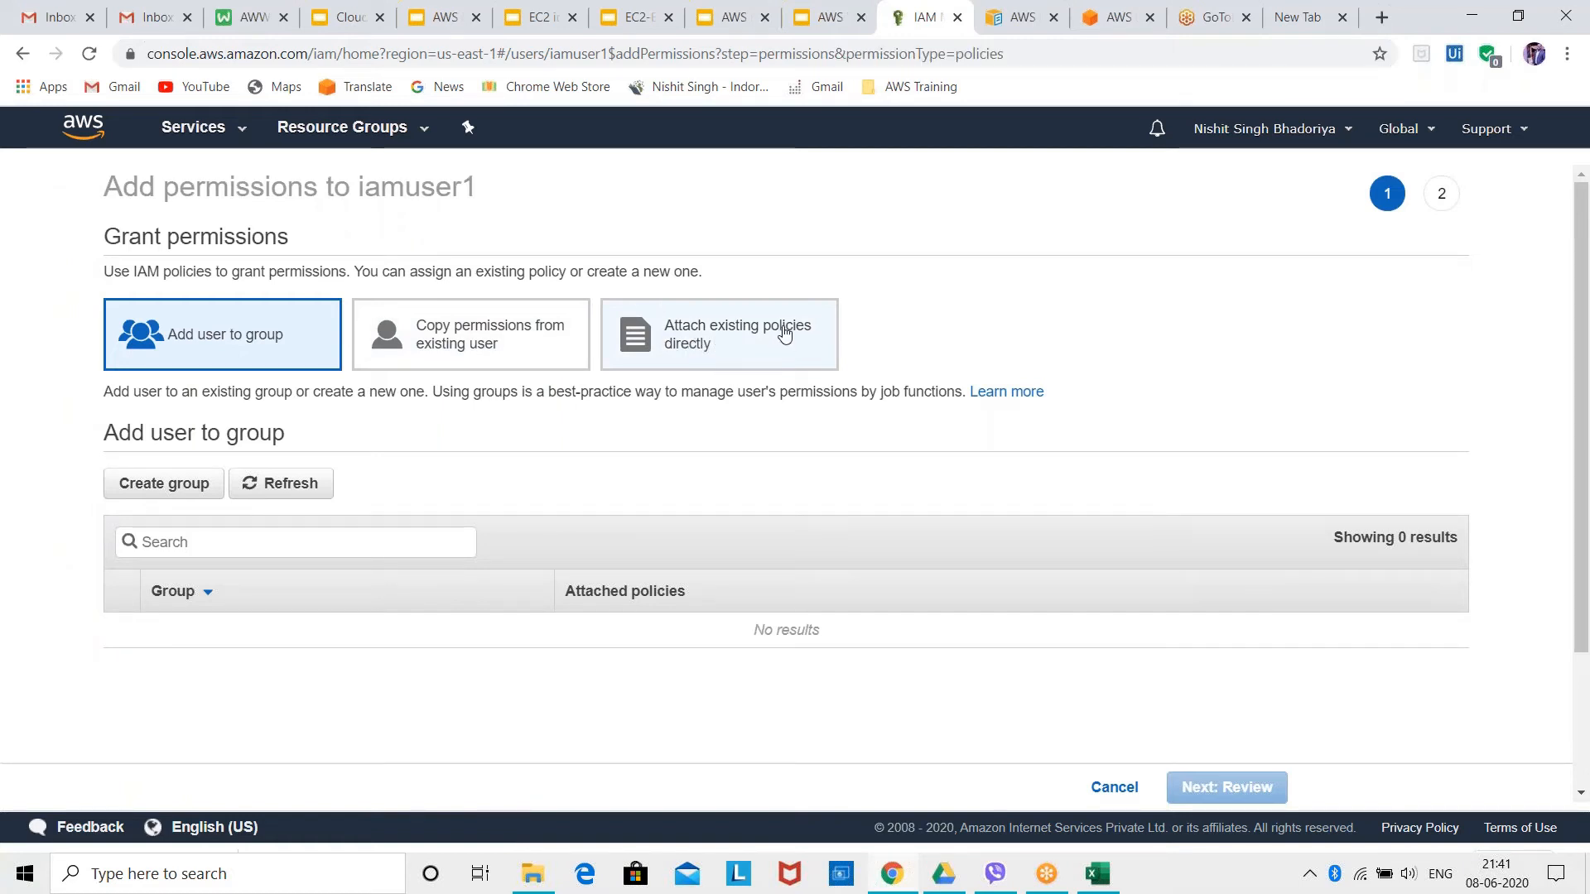
# - Find EC2testPolicy by searching for EC2test, attach it to iamuser1, and return to the IAM dashboard
pyautogui.click(370, 443)
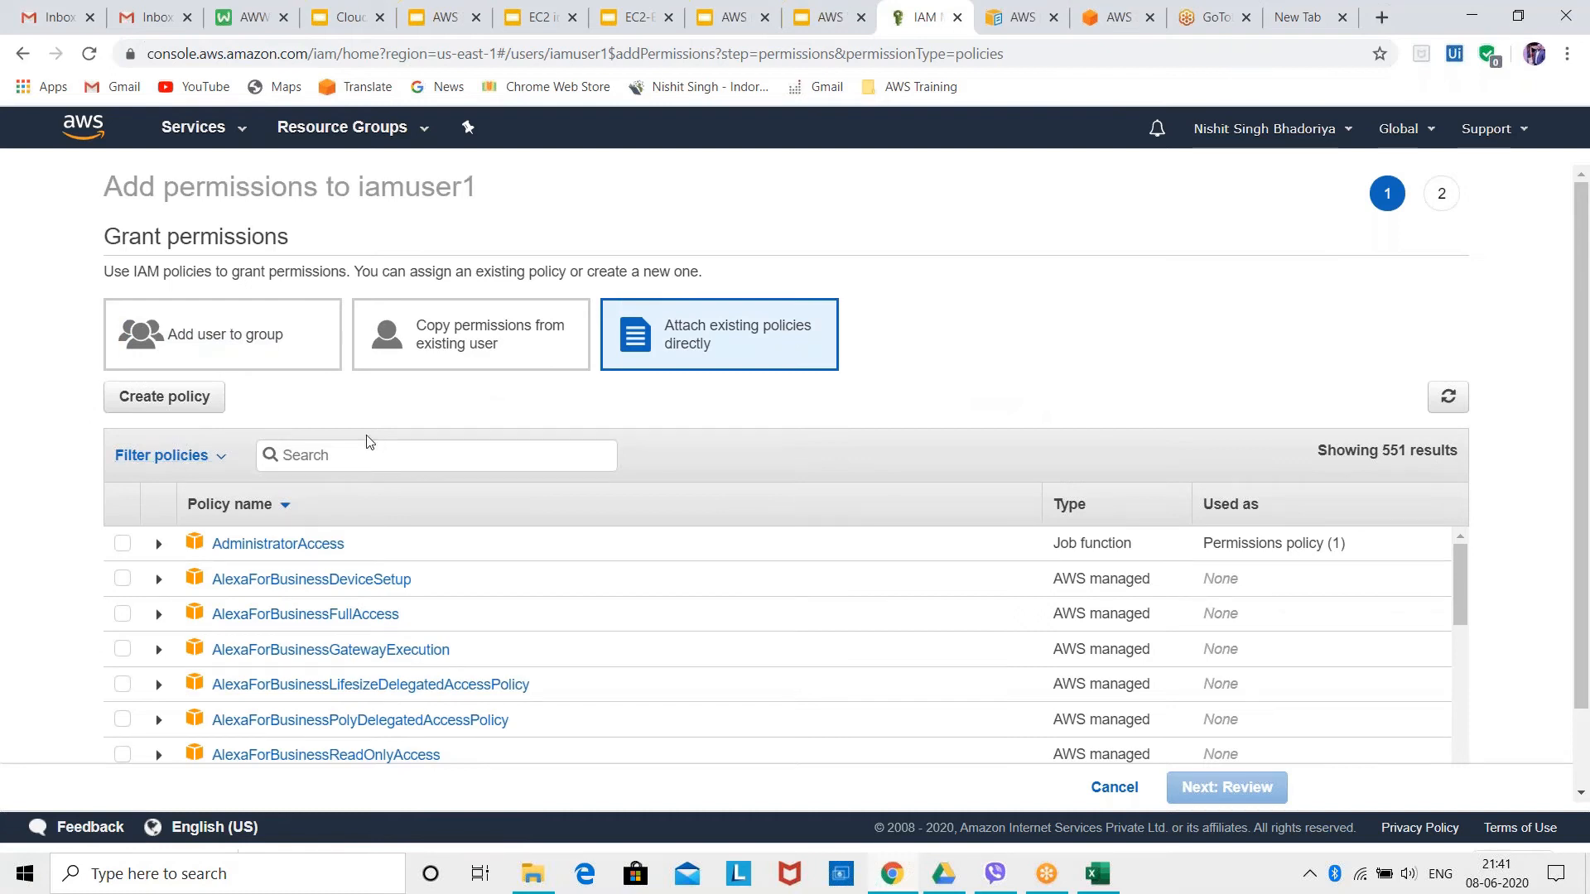
pyautogui.write('EC2tes')
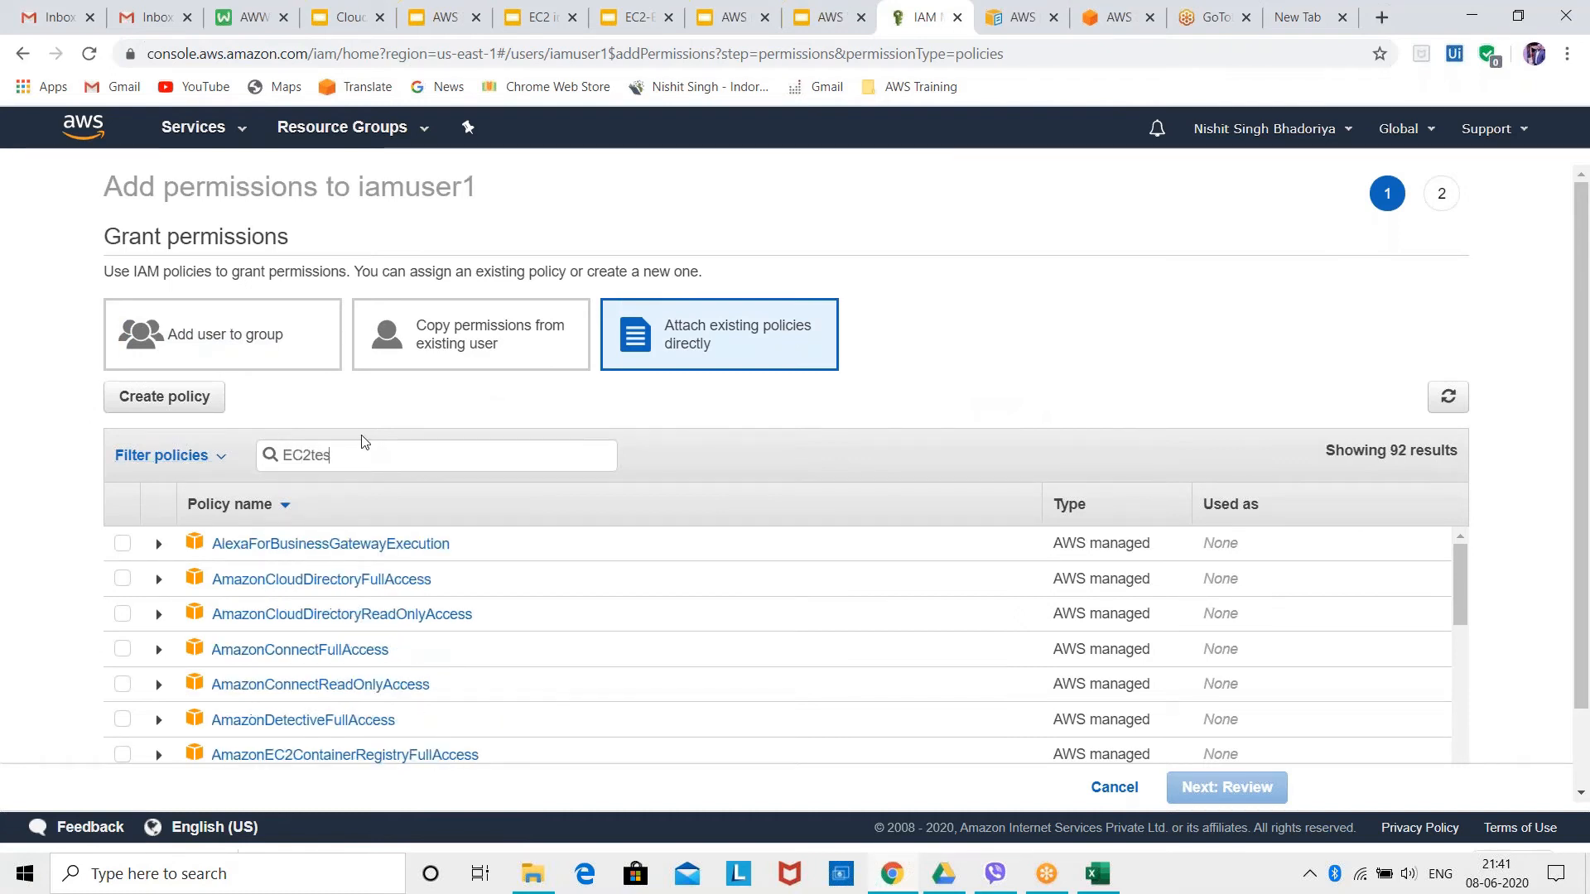
pyautogui.write('t')
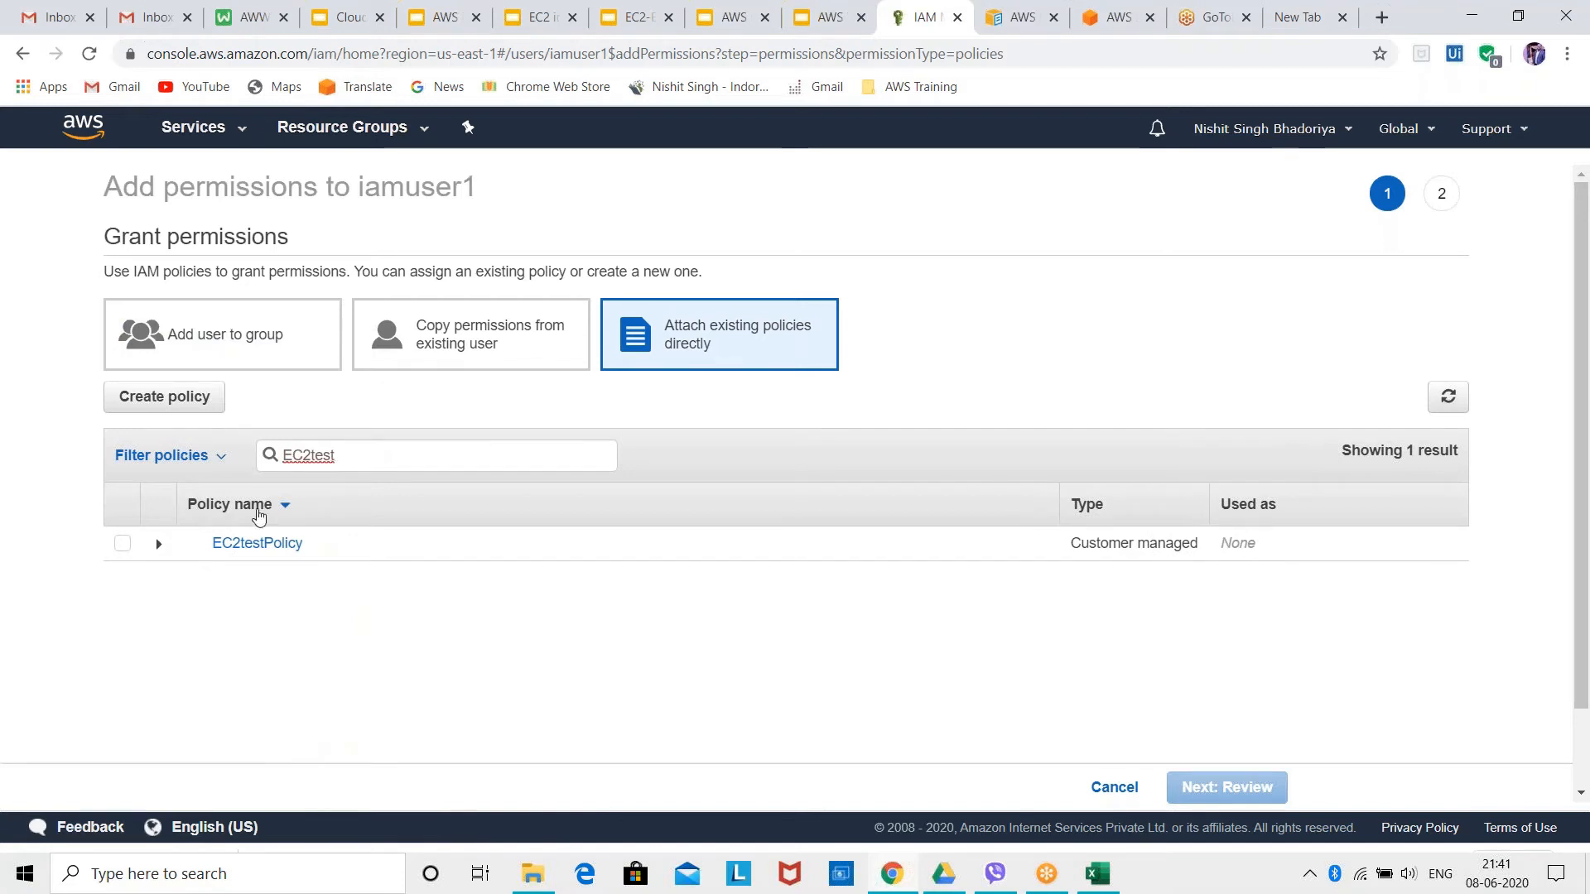
pyautogui.click(122, 545)
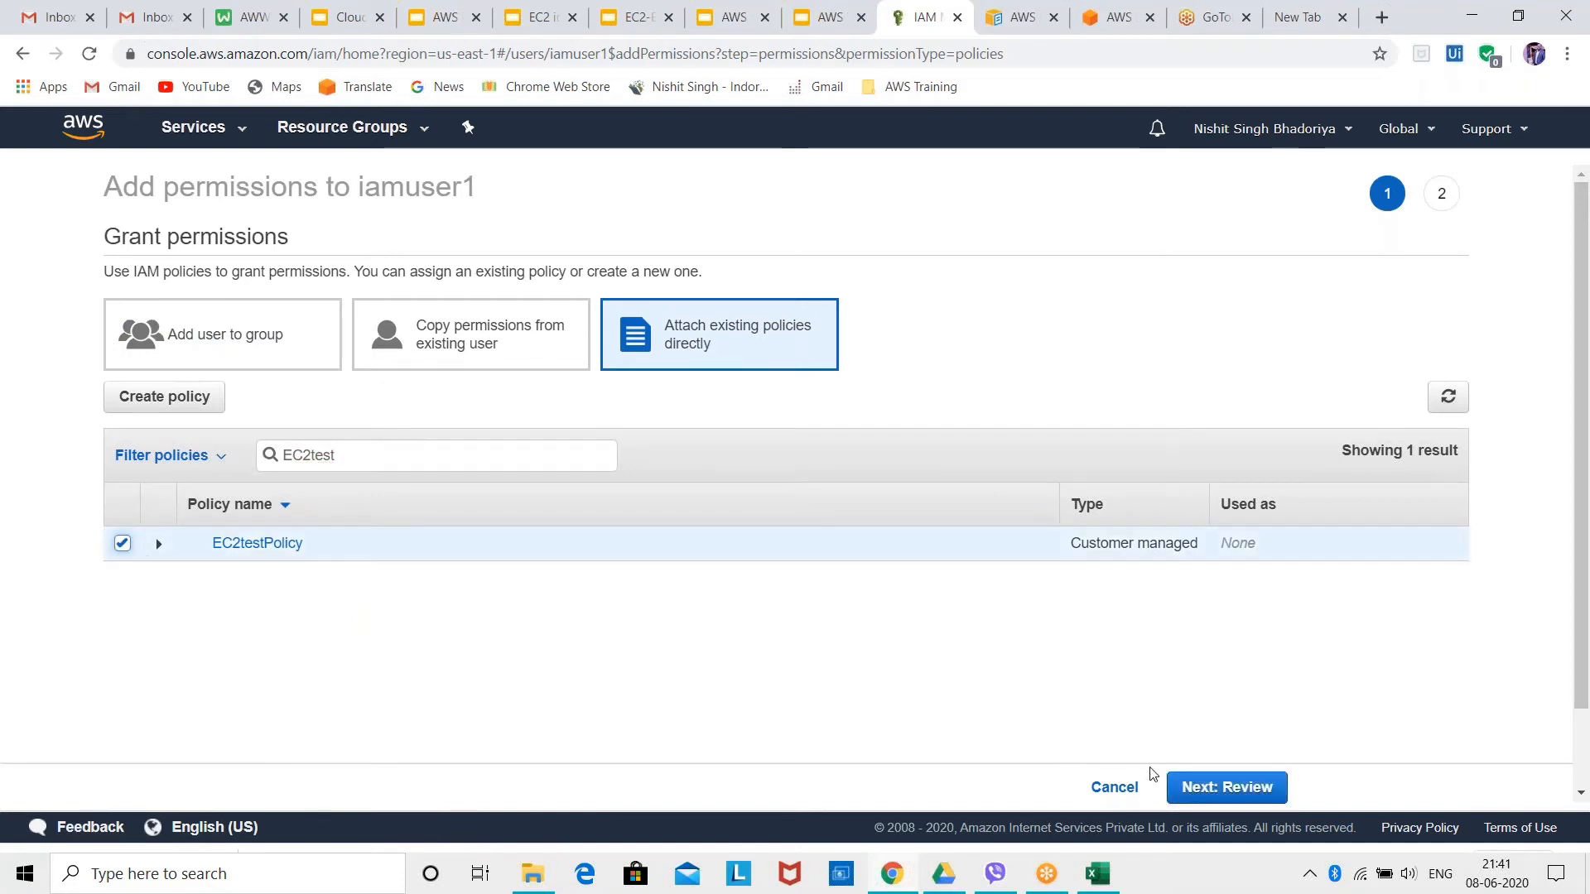
pyautogui.click(1184, 786)
pyautogui.click(1206, 785)
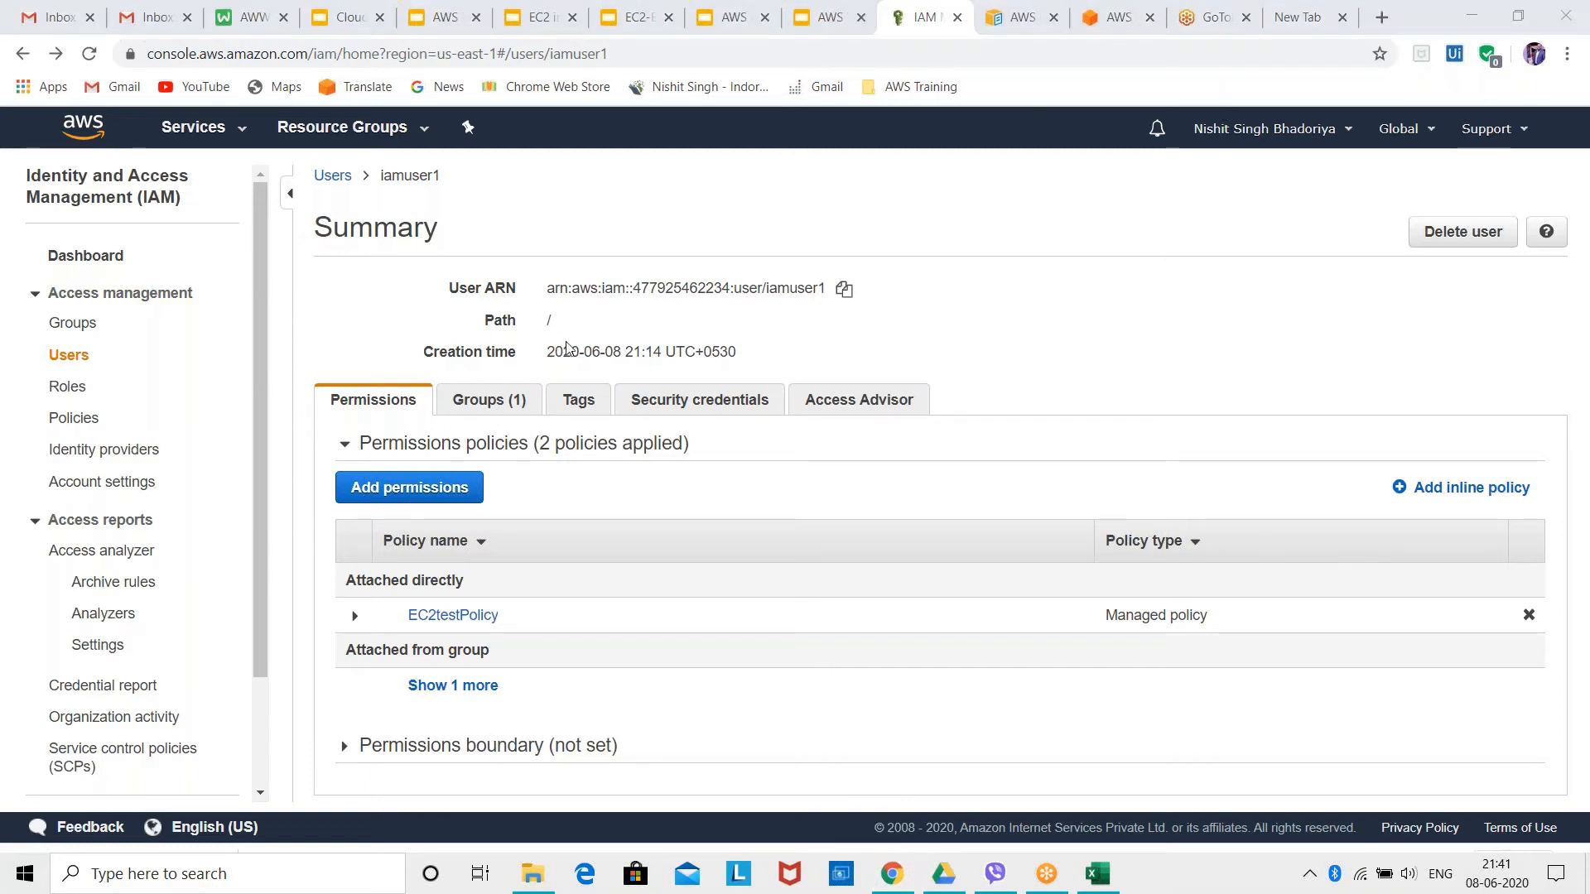
pyautogui.click(69, 266)
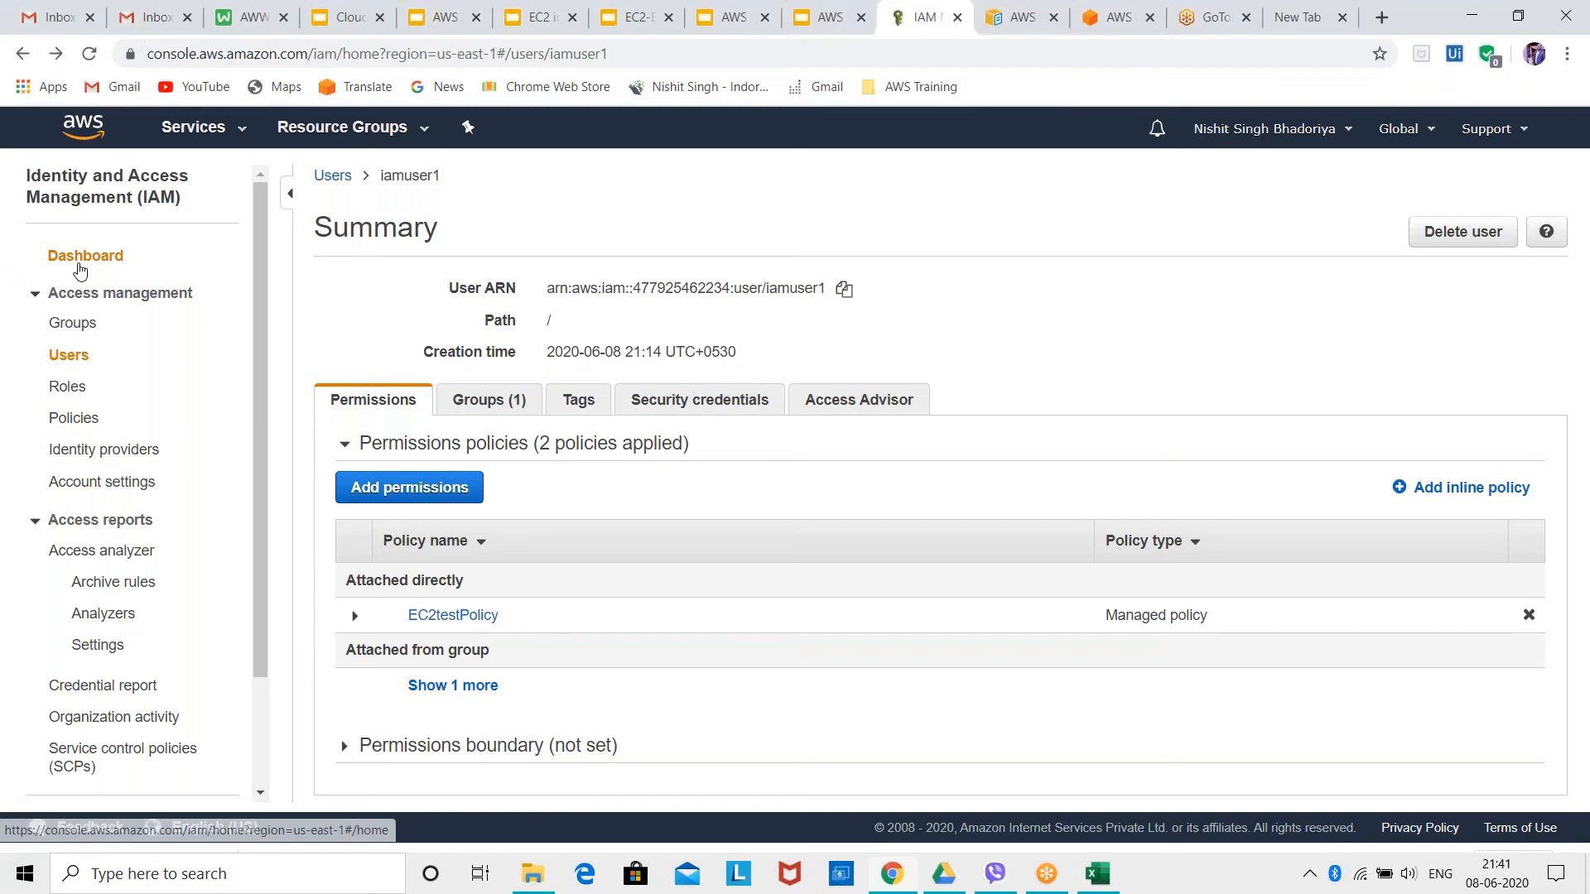
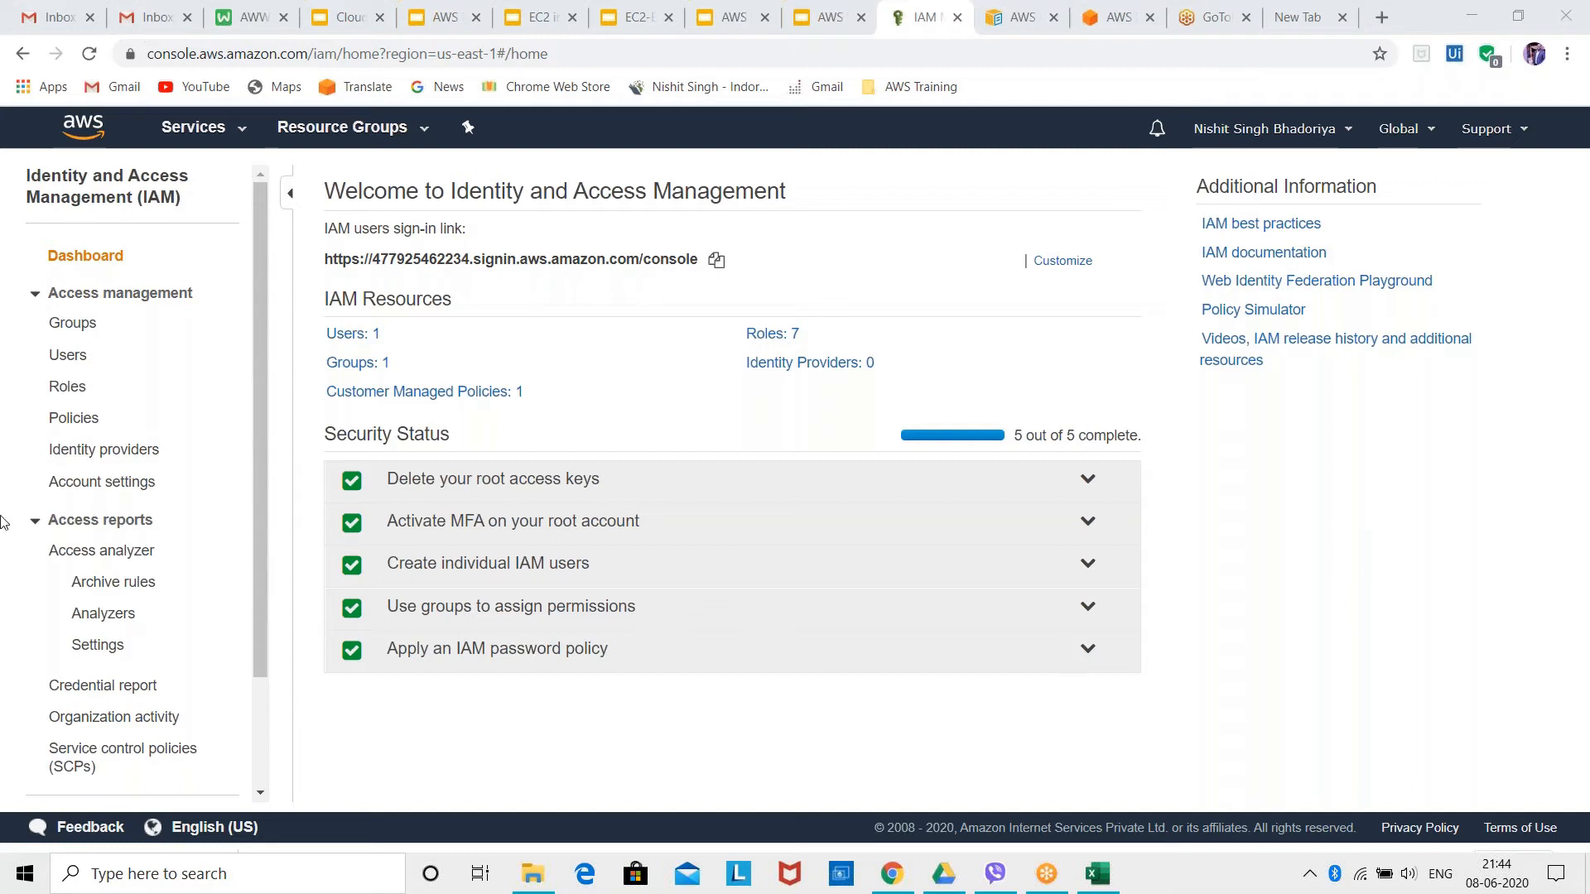
# - Open the IAM roles list and start creating a new role
pyautogui.click(69, 391)
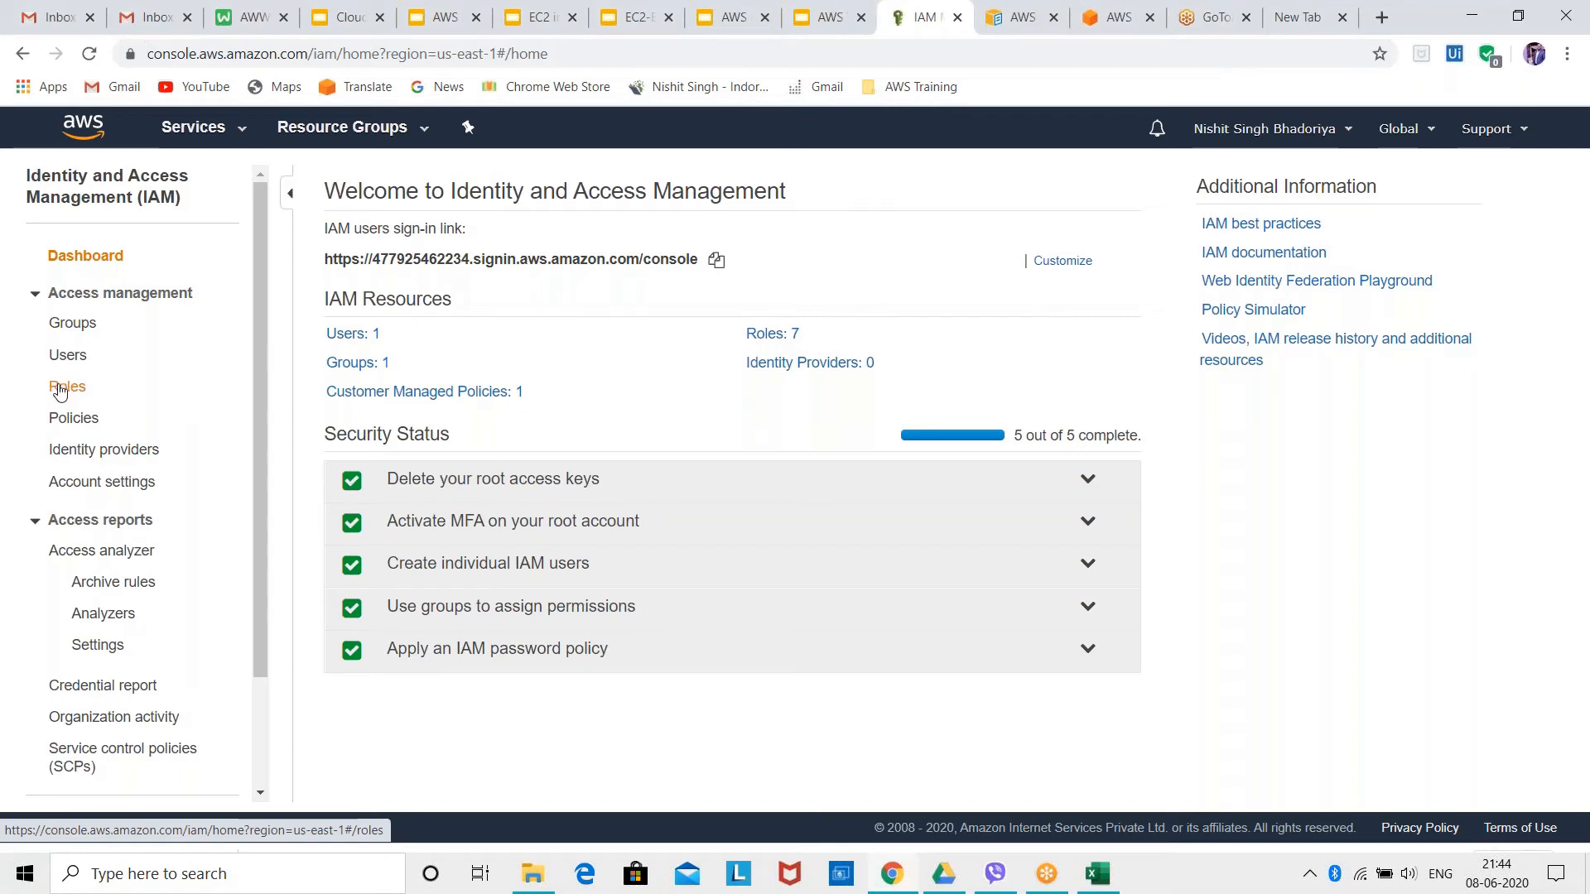
pyautogui.click(60, 391)
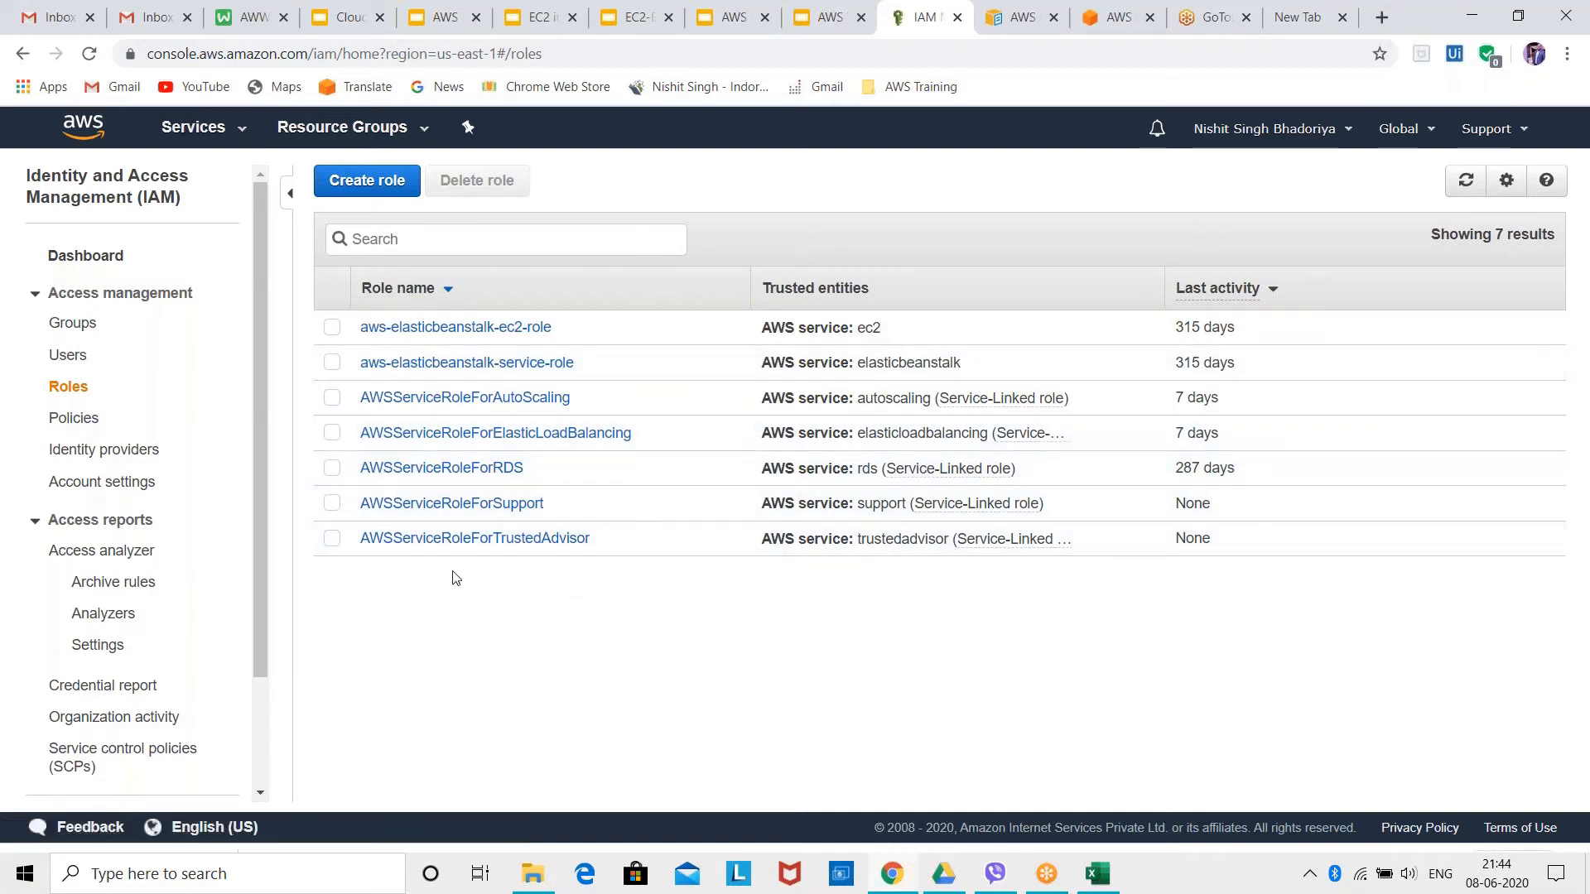
pyautogui.click(347, 176)
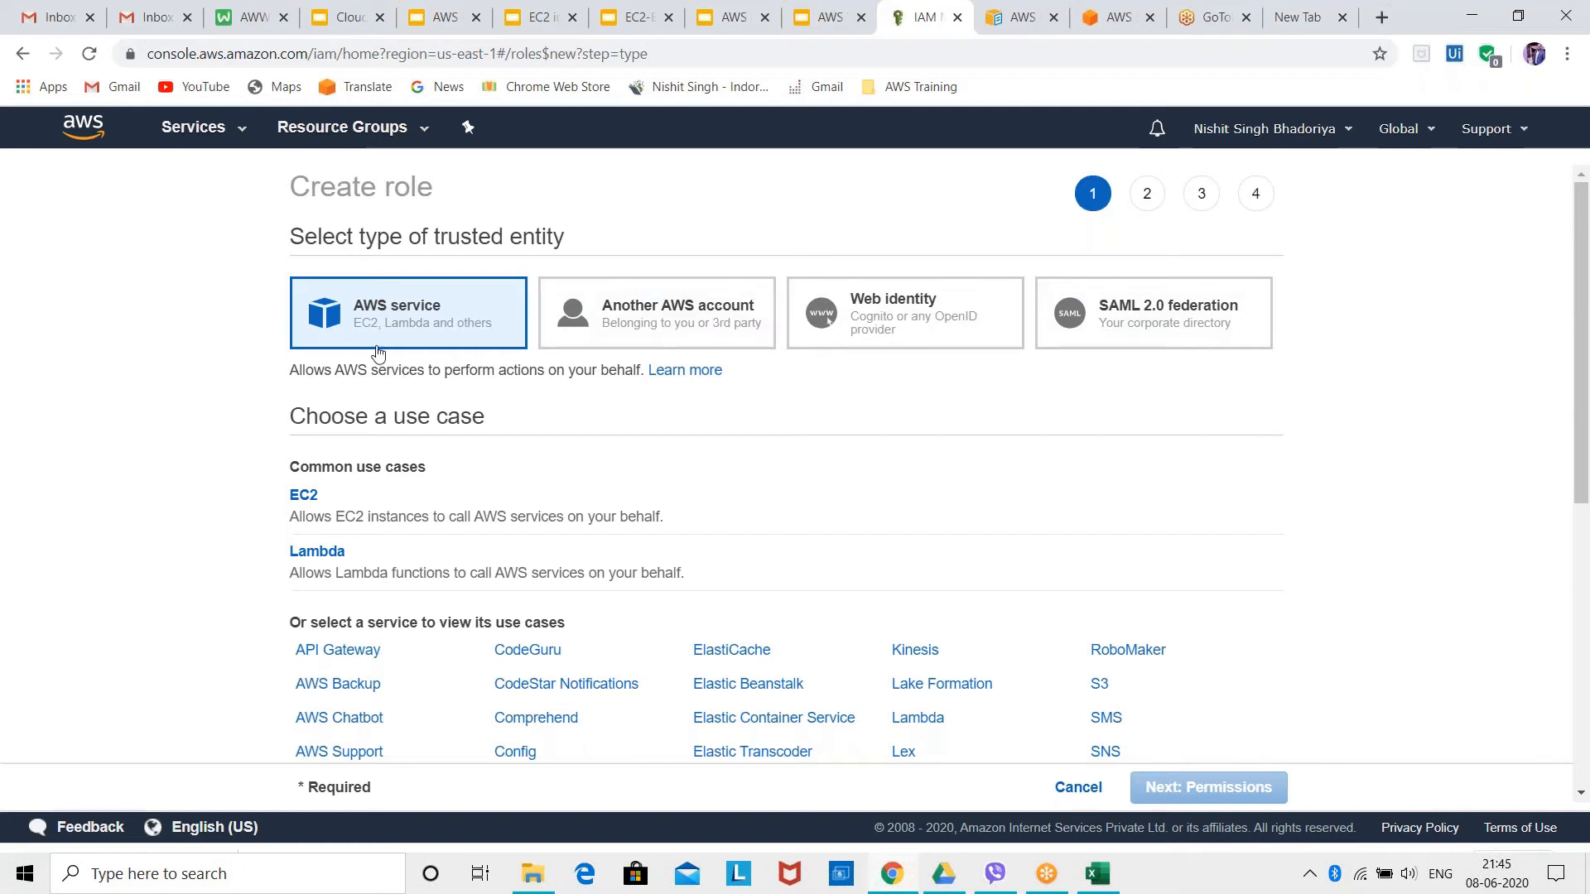
# - Keep AWS service as the trusted entity, choose EC2 with the plain EC2 use case, and proceed to the permissions
pyautogui.scroll(-3, 387, 442)
pyautogui.scroll(3, 390, 443)
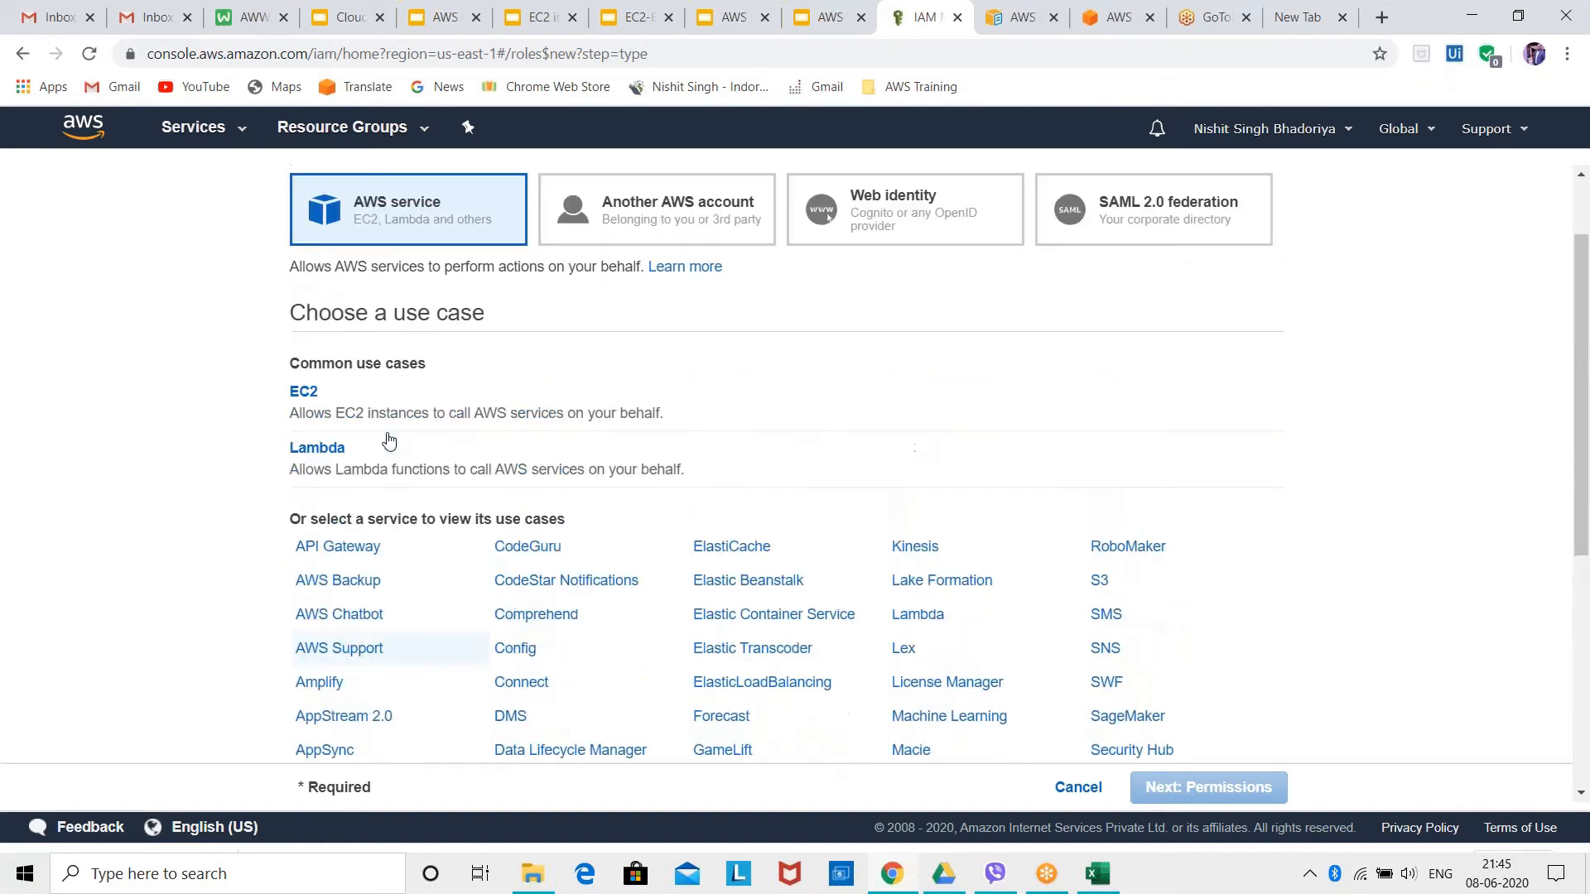
pyautogui.scroll(-1, 394, 444)
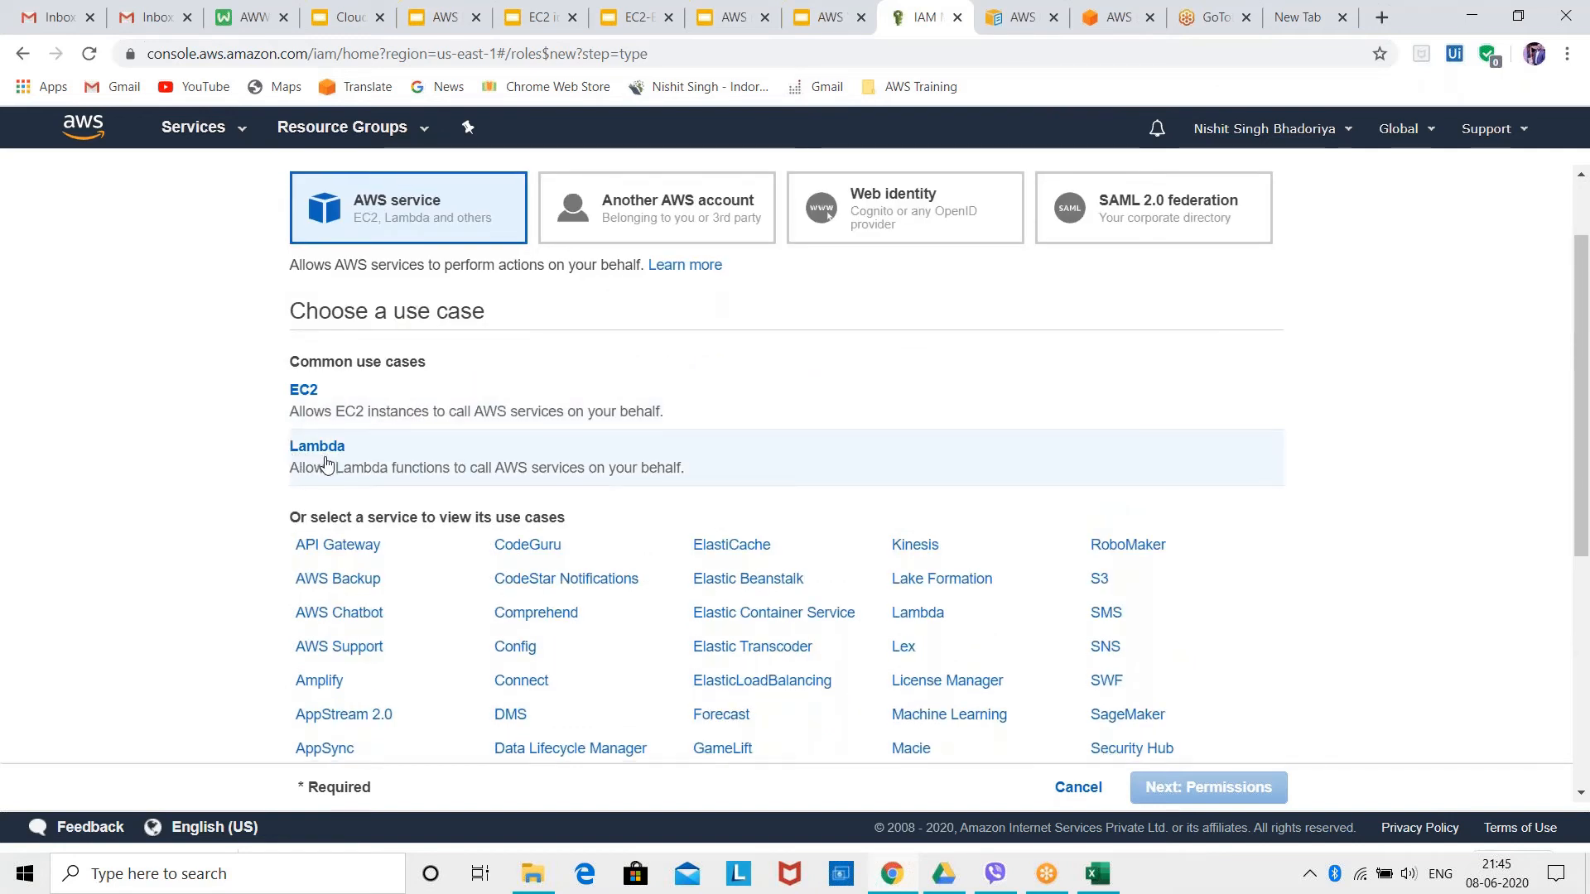
pyautogui.scroll(-2, 323, 460)
pyautogui.scroll(-2, 333, 438)
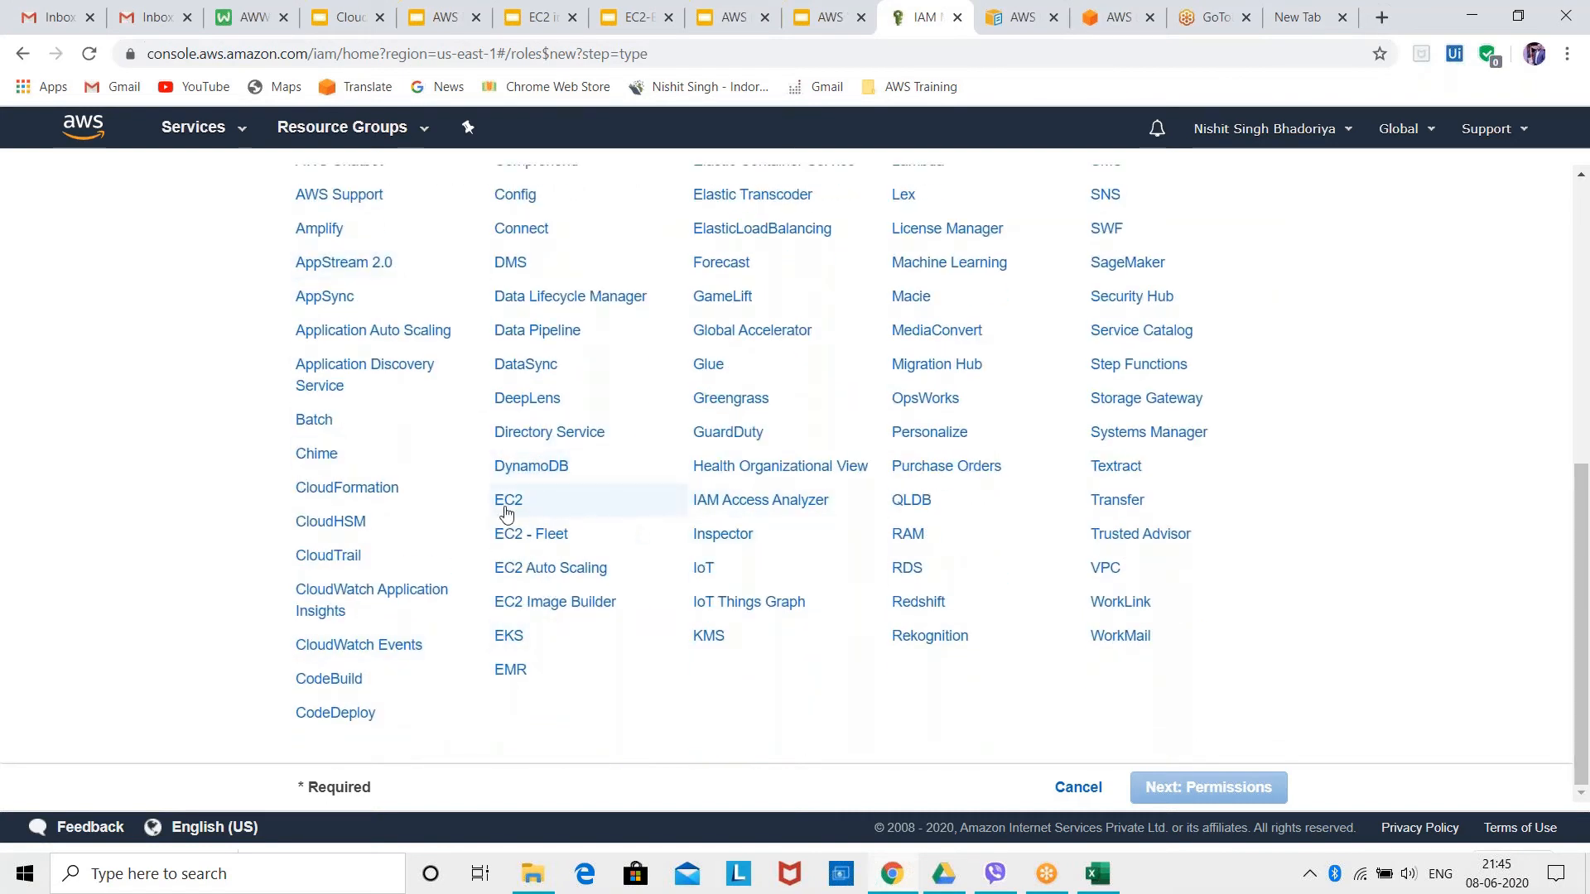
pyautogui.scroll(-5, 507, 512)
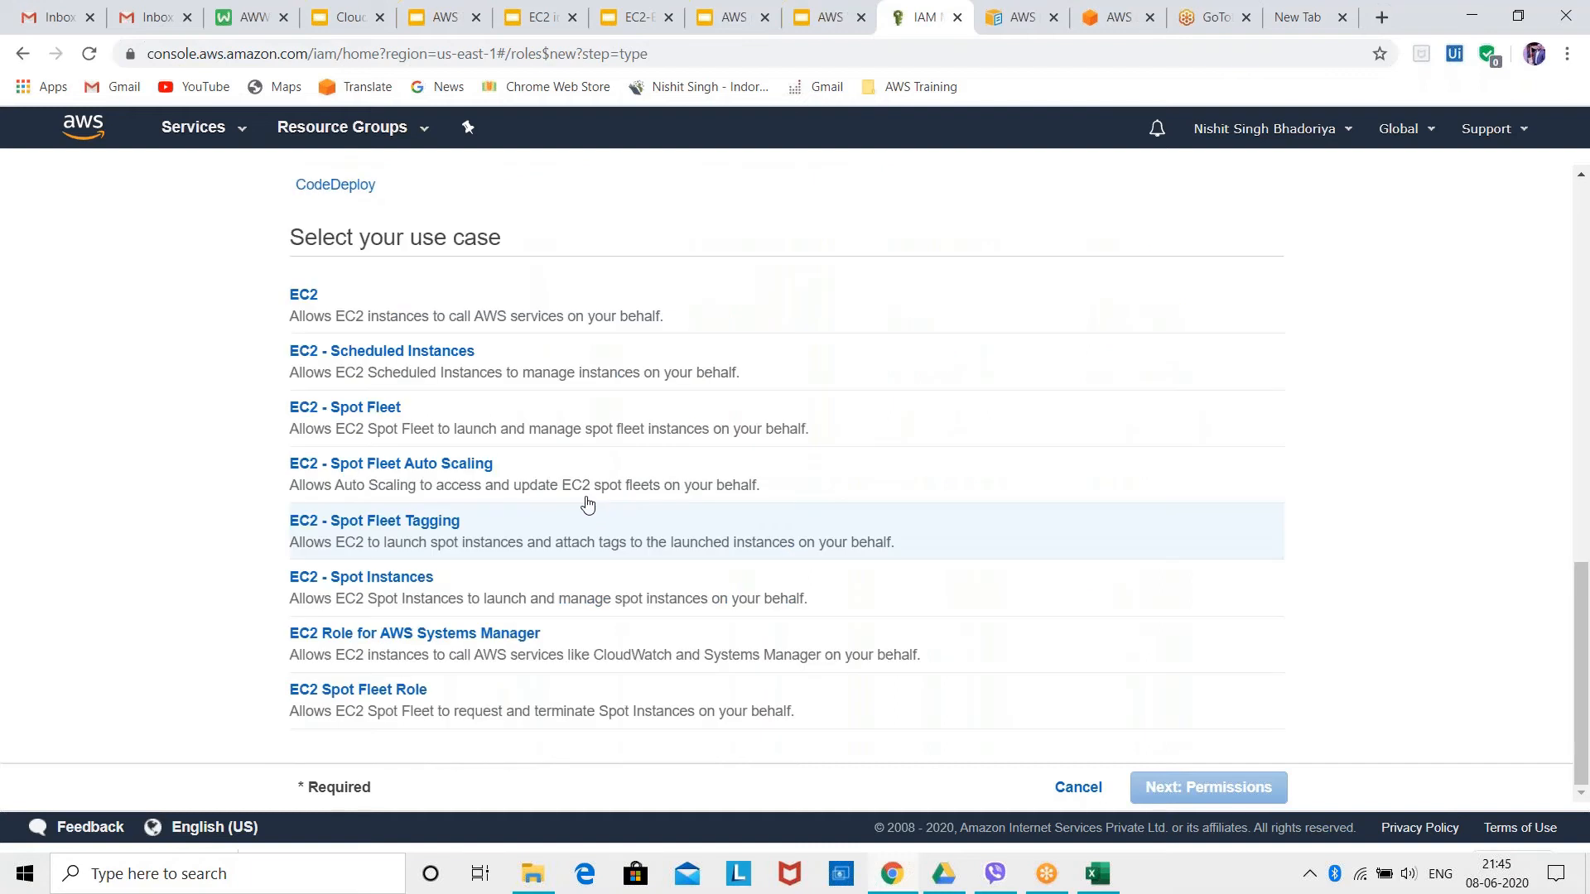
pyautogui.click(321, 317)
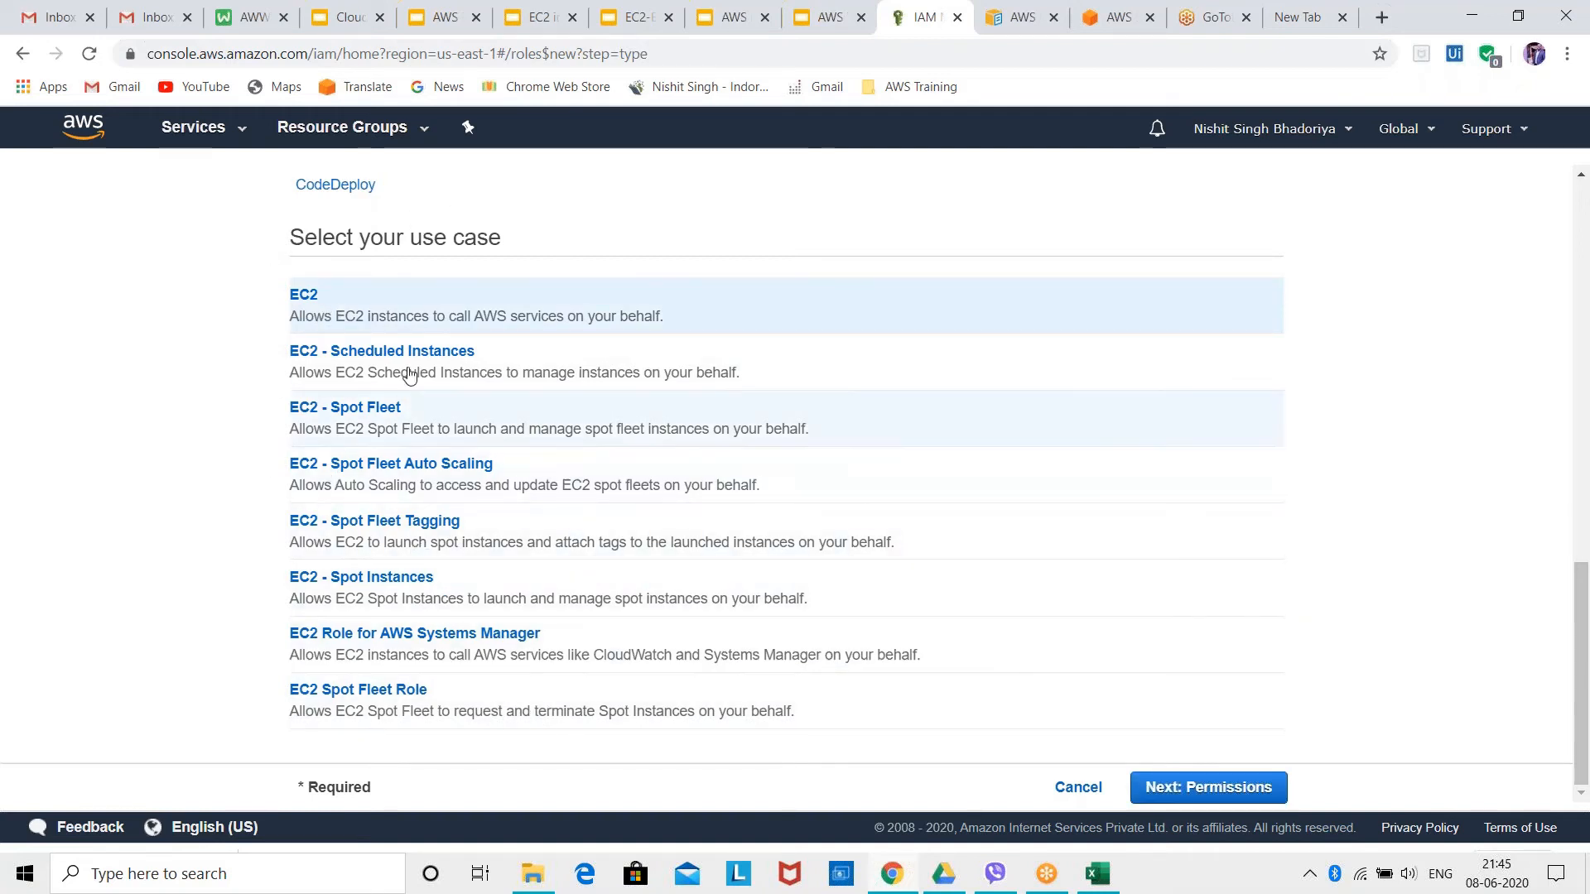
pyautogui.click(1241, 784)
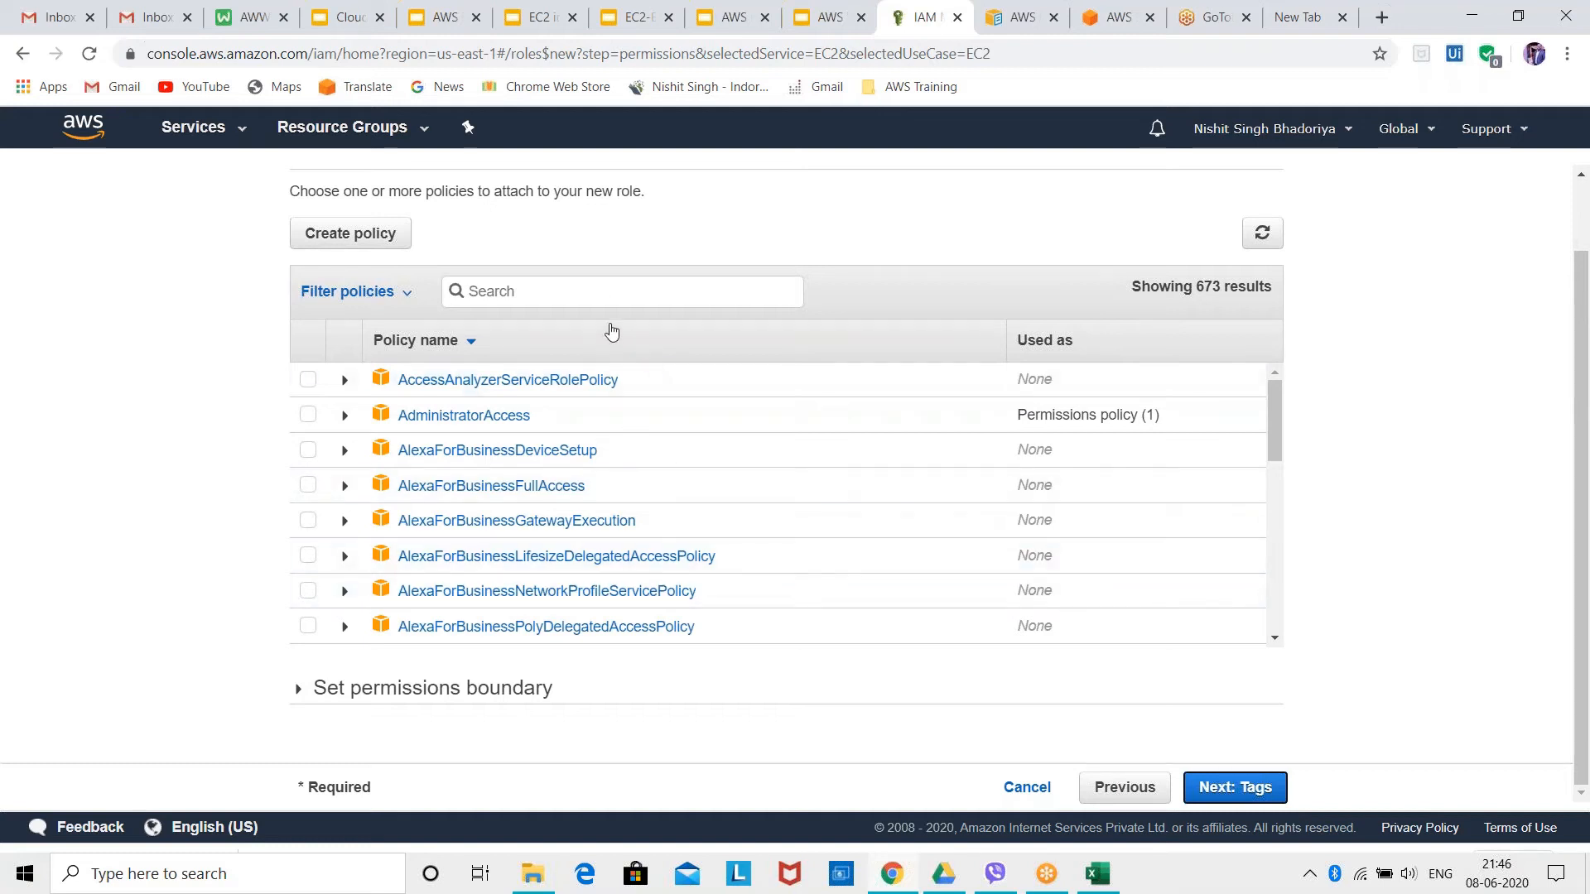
# - Search the policies for EC2t, select EC2testPolicy for the role, and continue to the review without adding tags
pyautogui.click(603, 291)
pyautogui.write('EC2t')
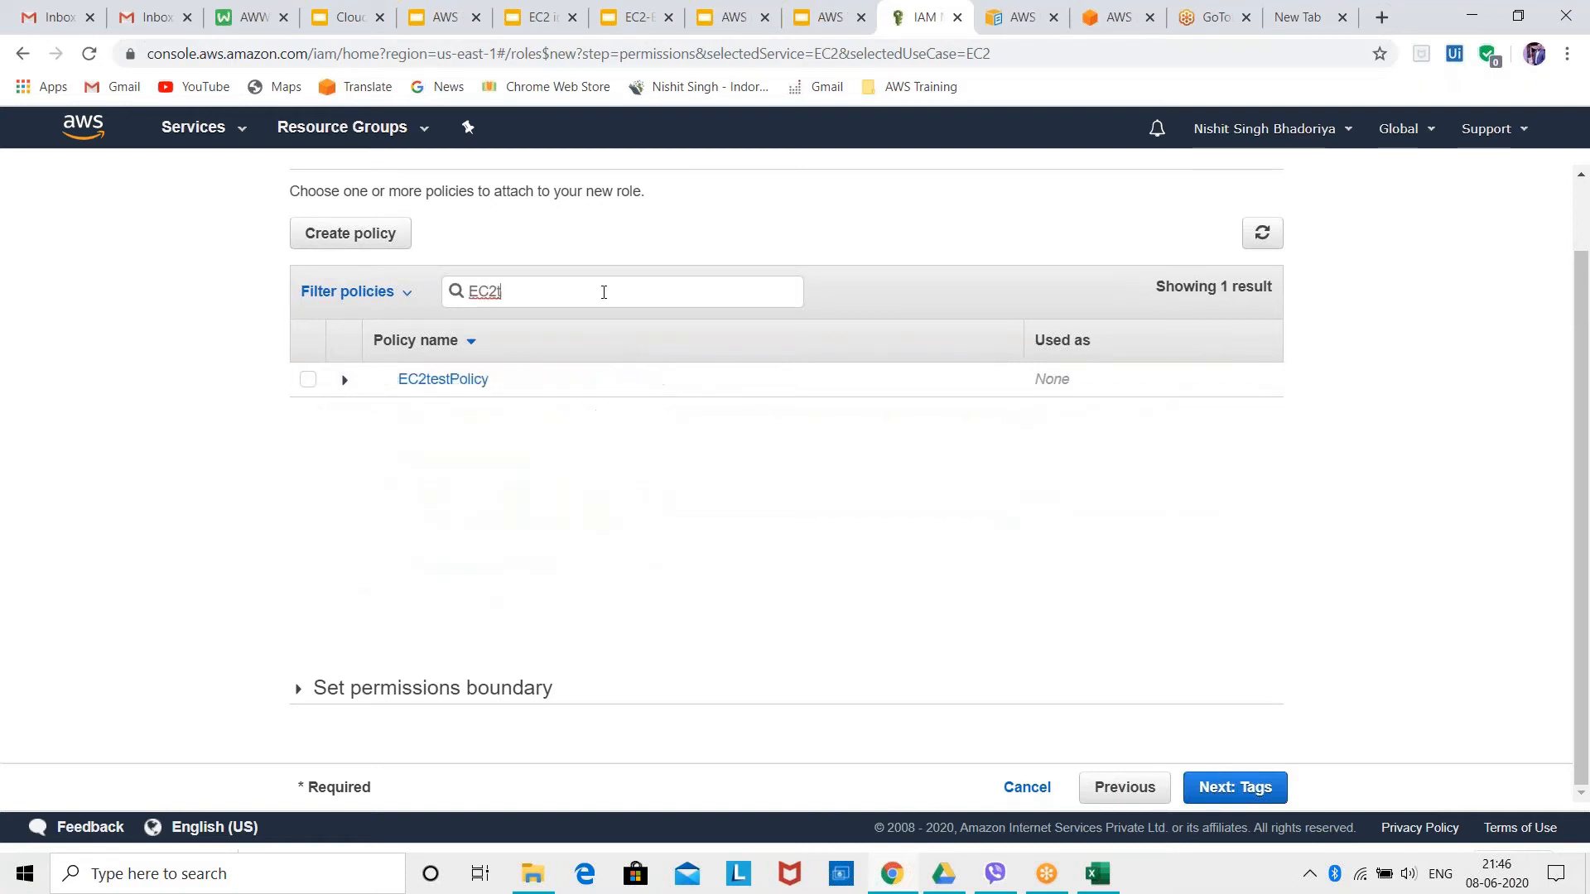
pyautogui.click(309, 380)
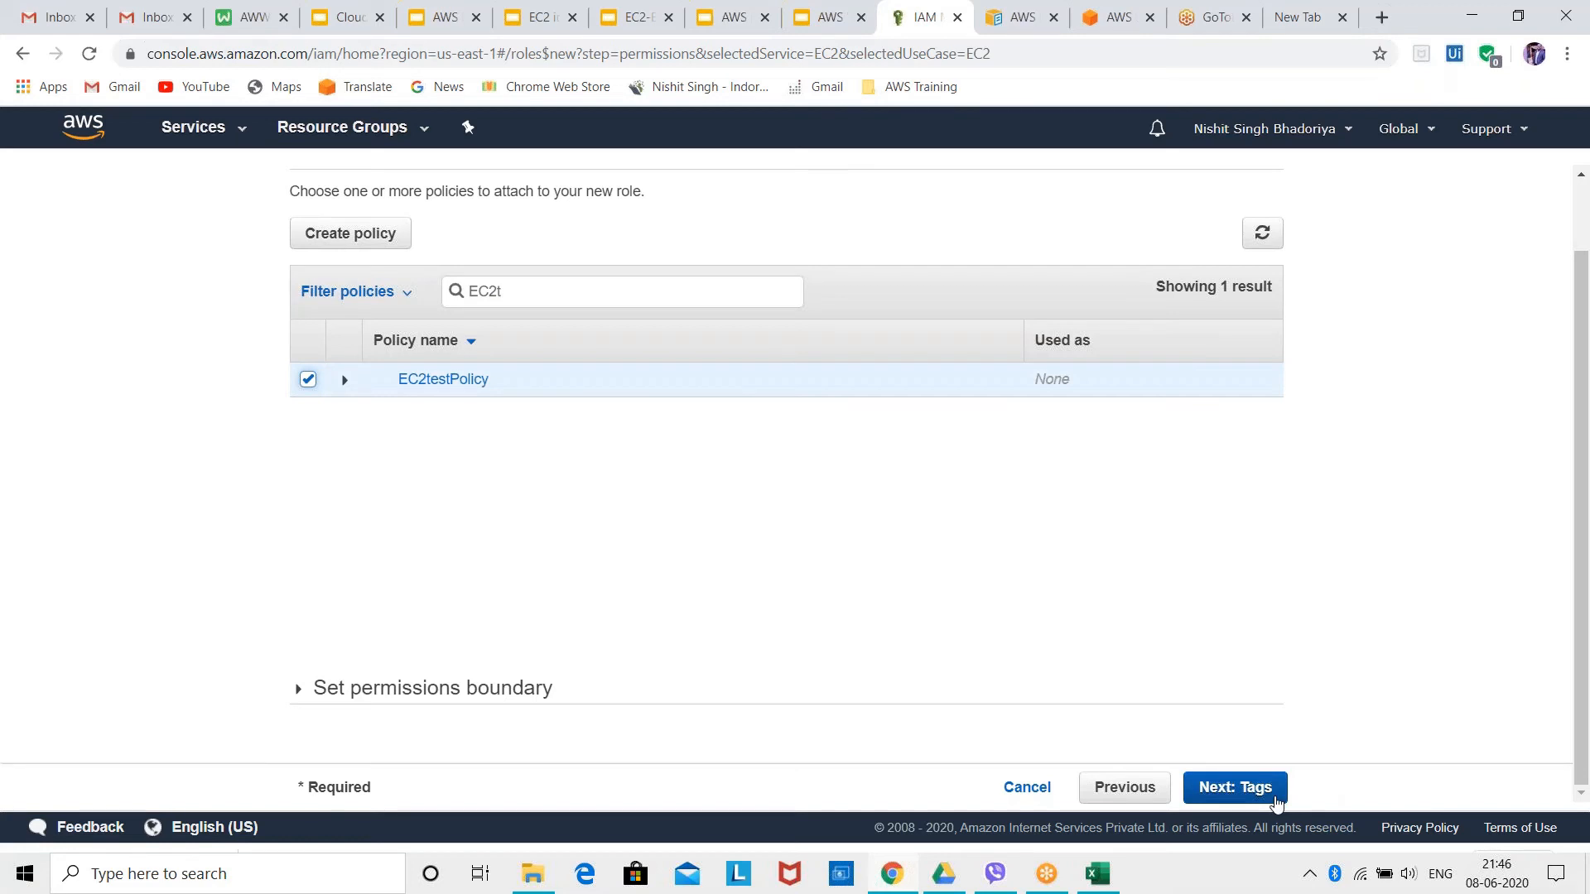
pyautogui.click(1276, 801)
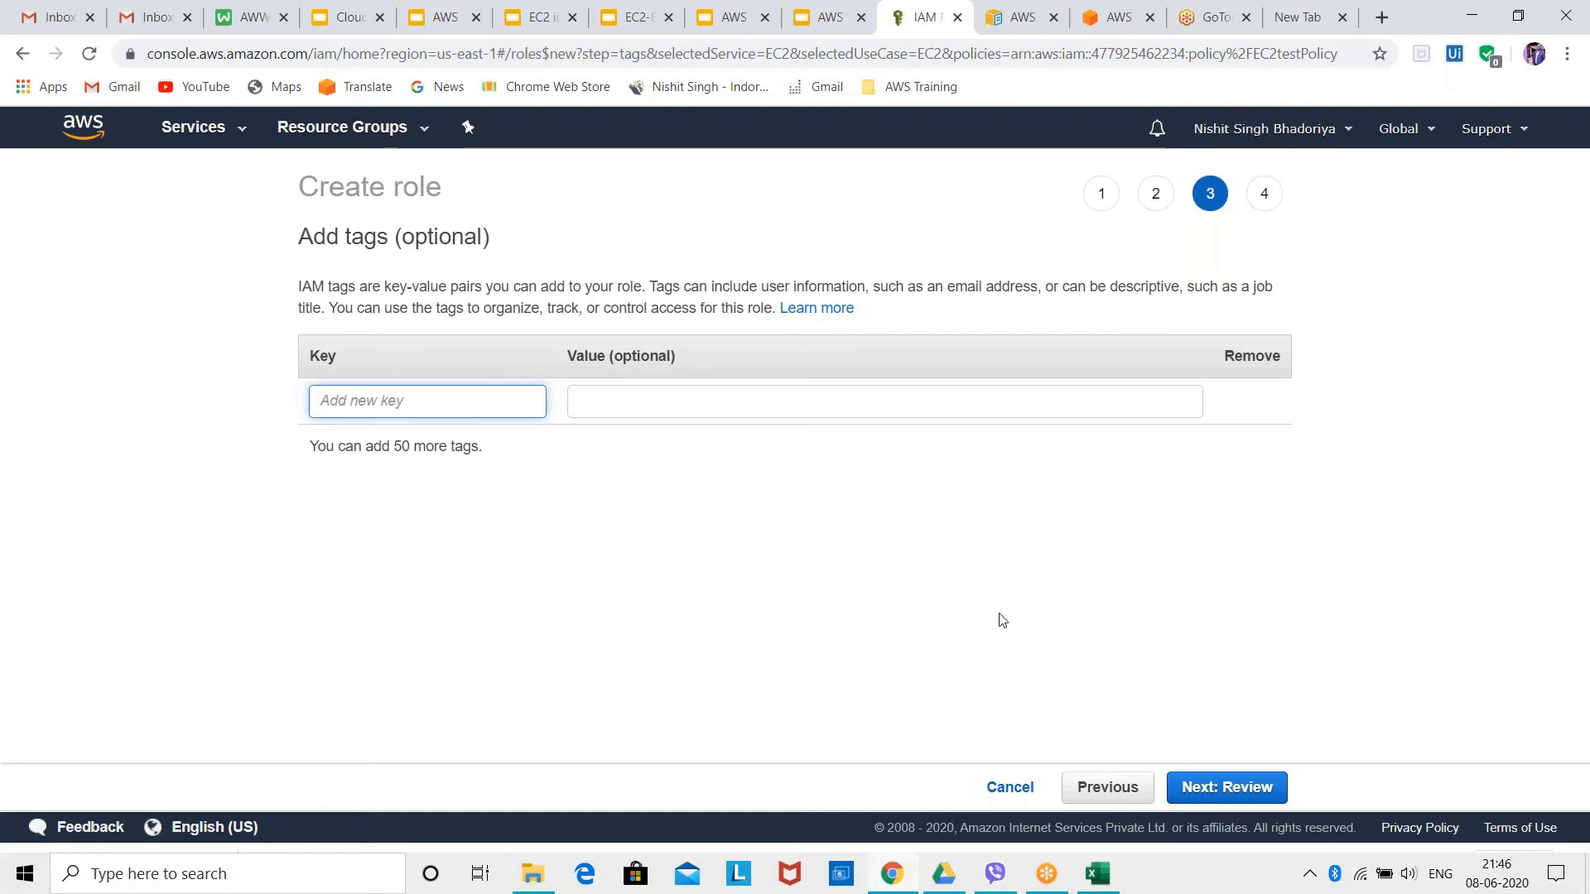
pyautogui.click(1232, 789)
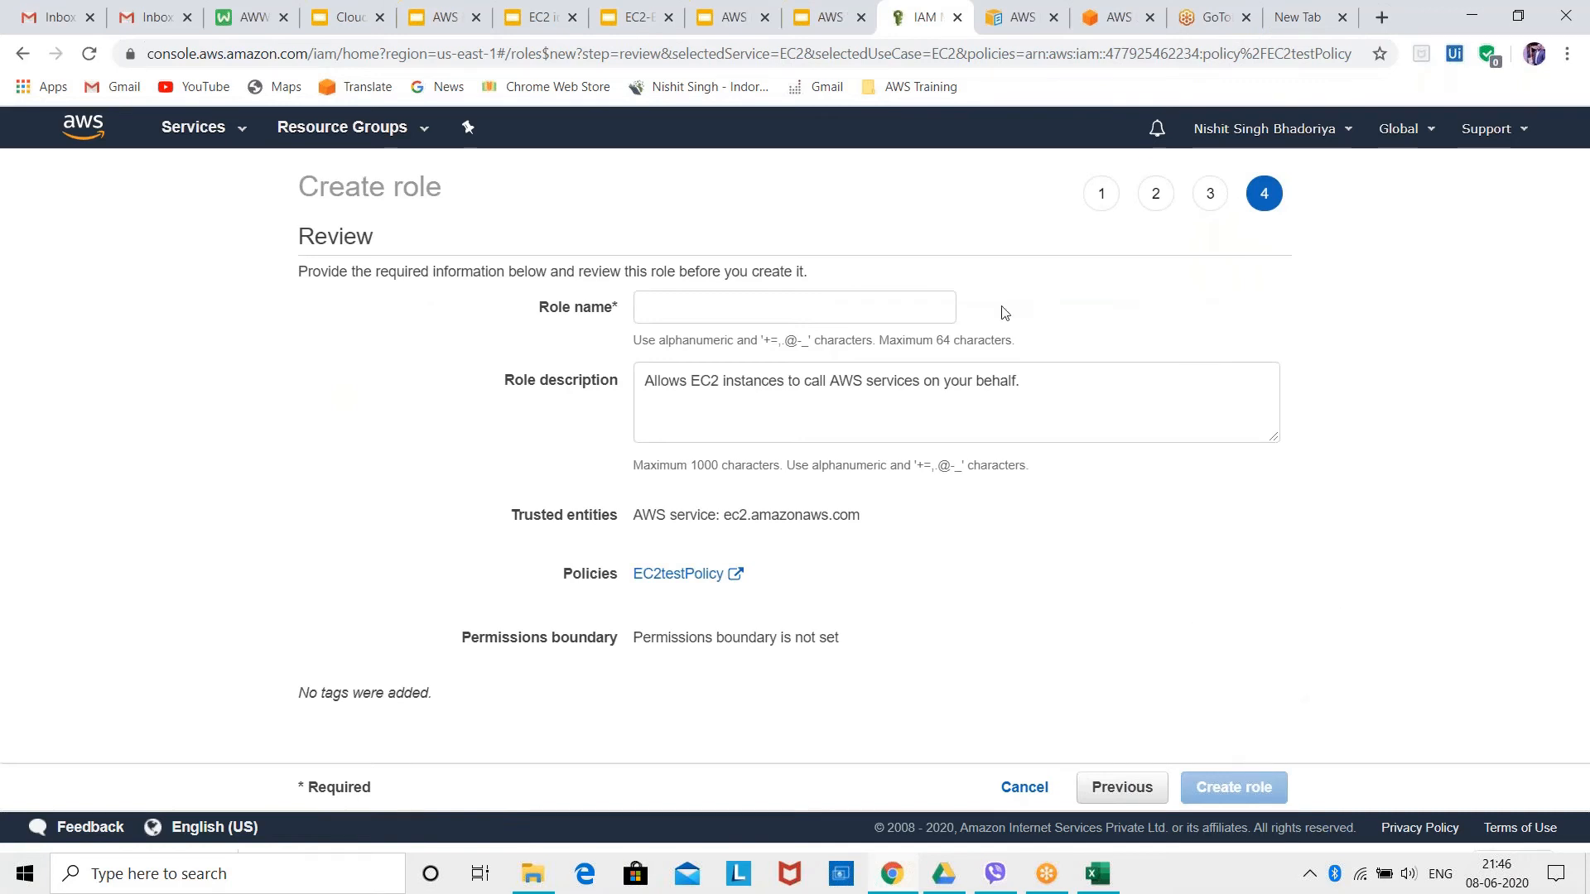
# - Name the role testEC2Role, keep the default description, and create it
pyautogui.click(741, 300)
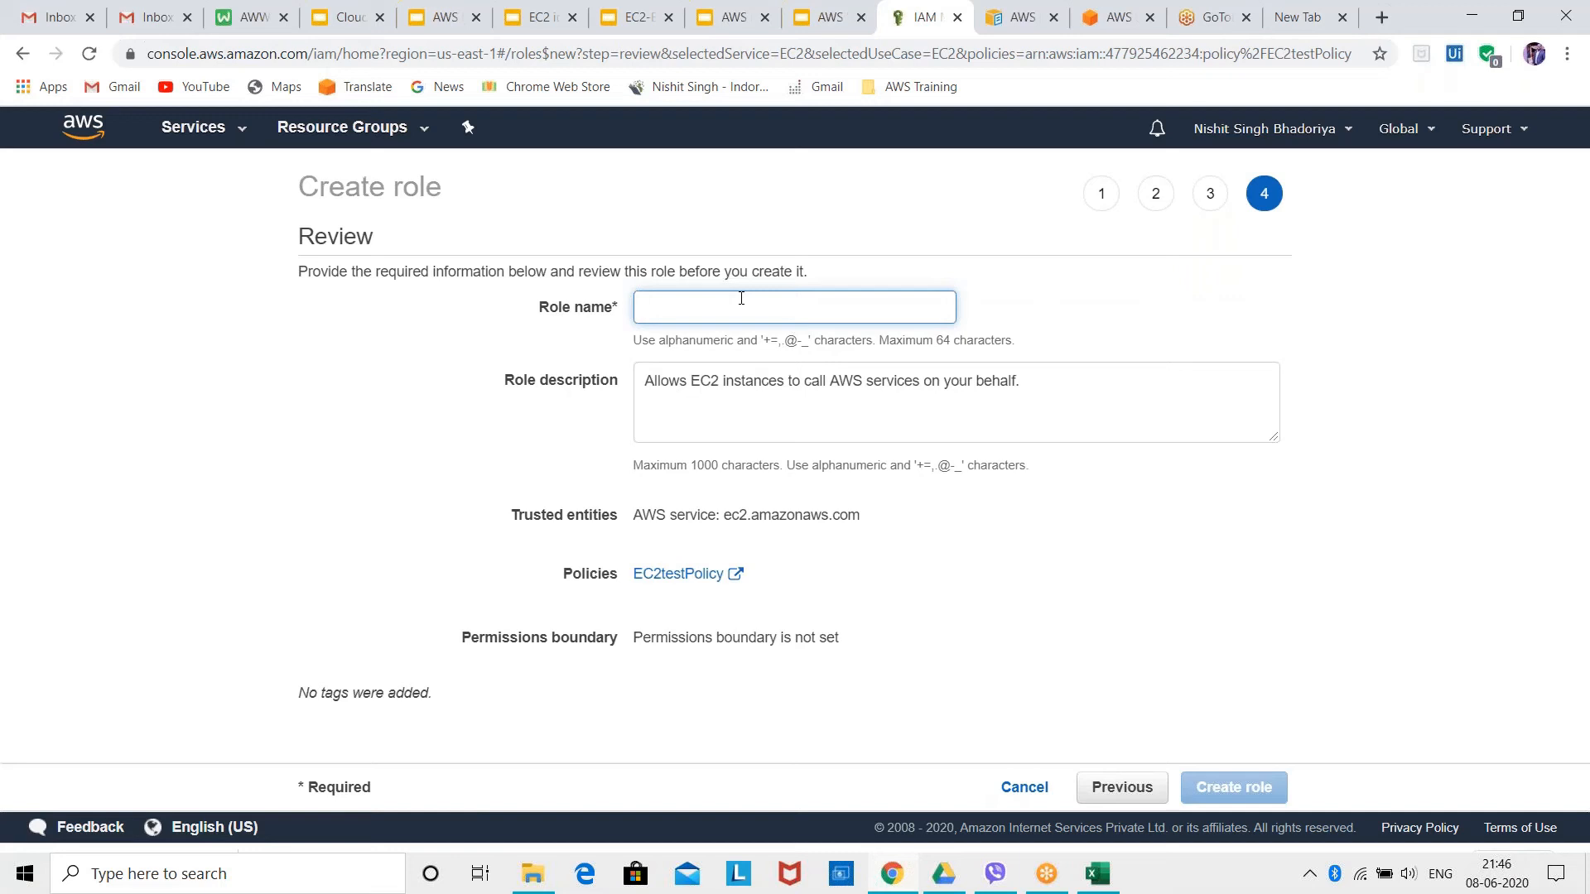
pyautogui.write('test')
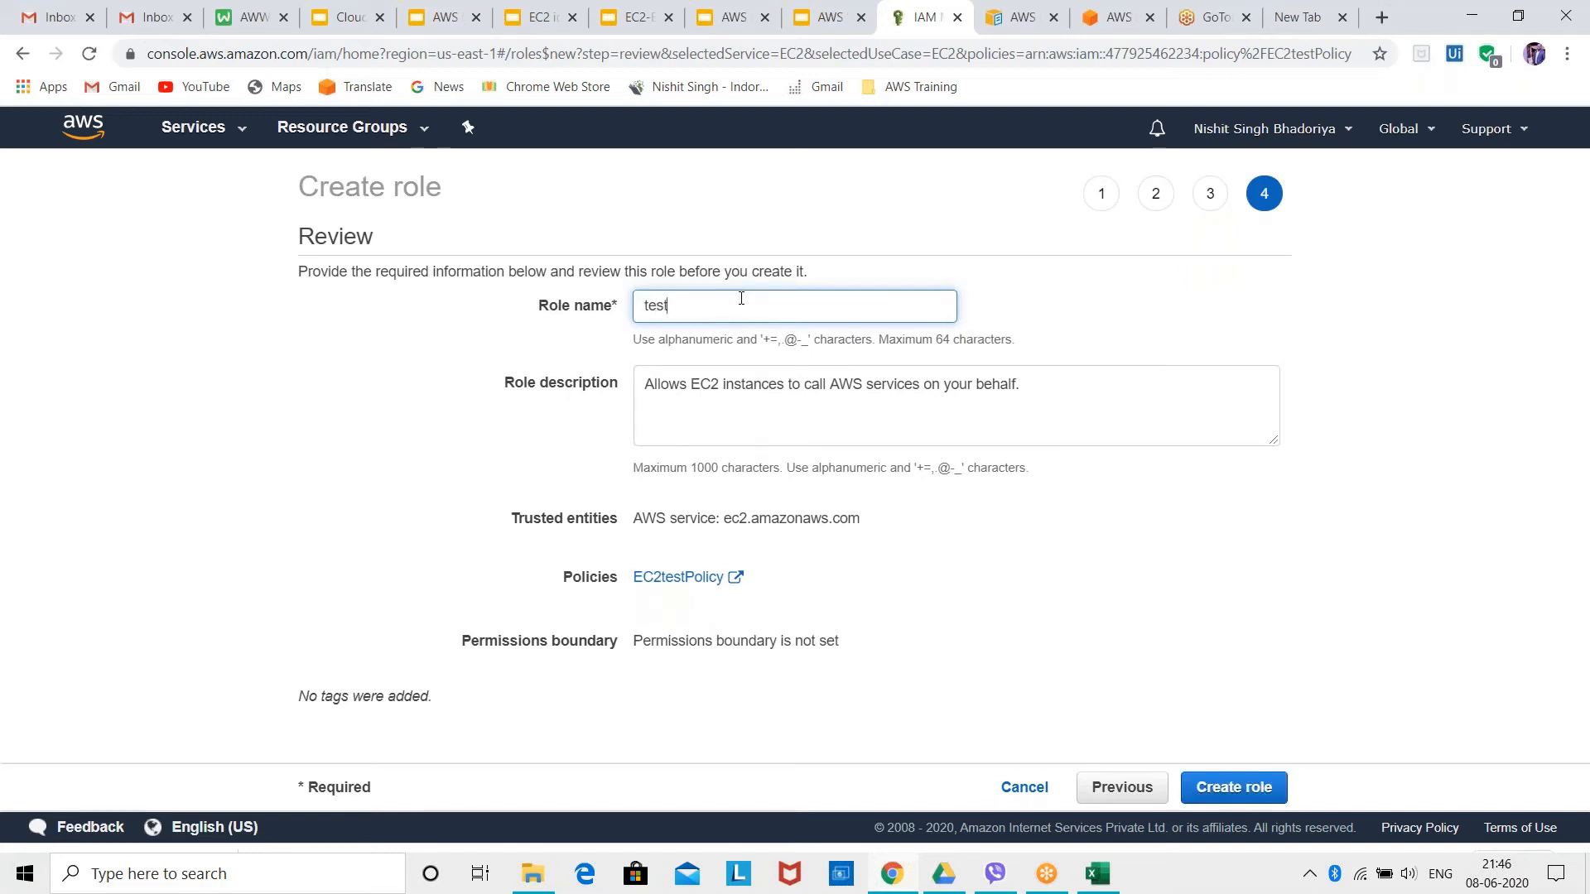
pyautogui.write('EC2Role')
pyautogui.click(1220, 784)
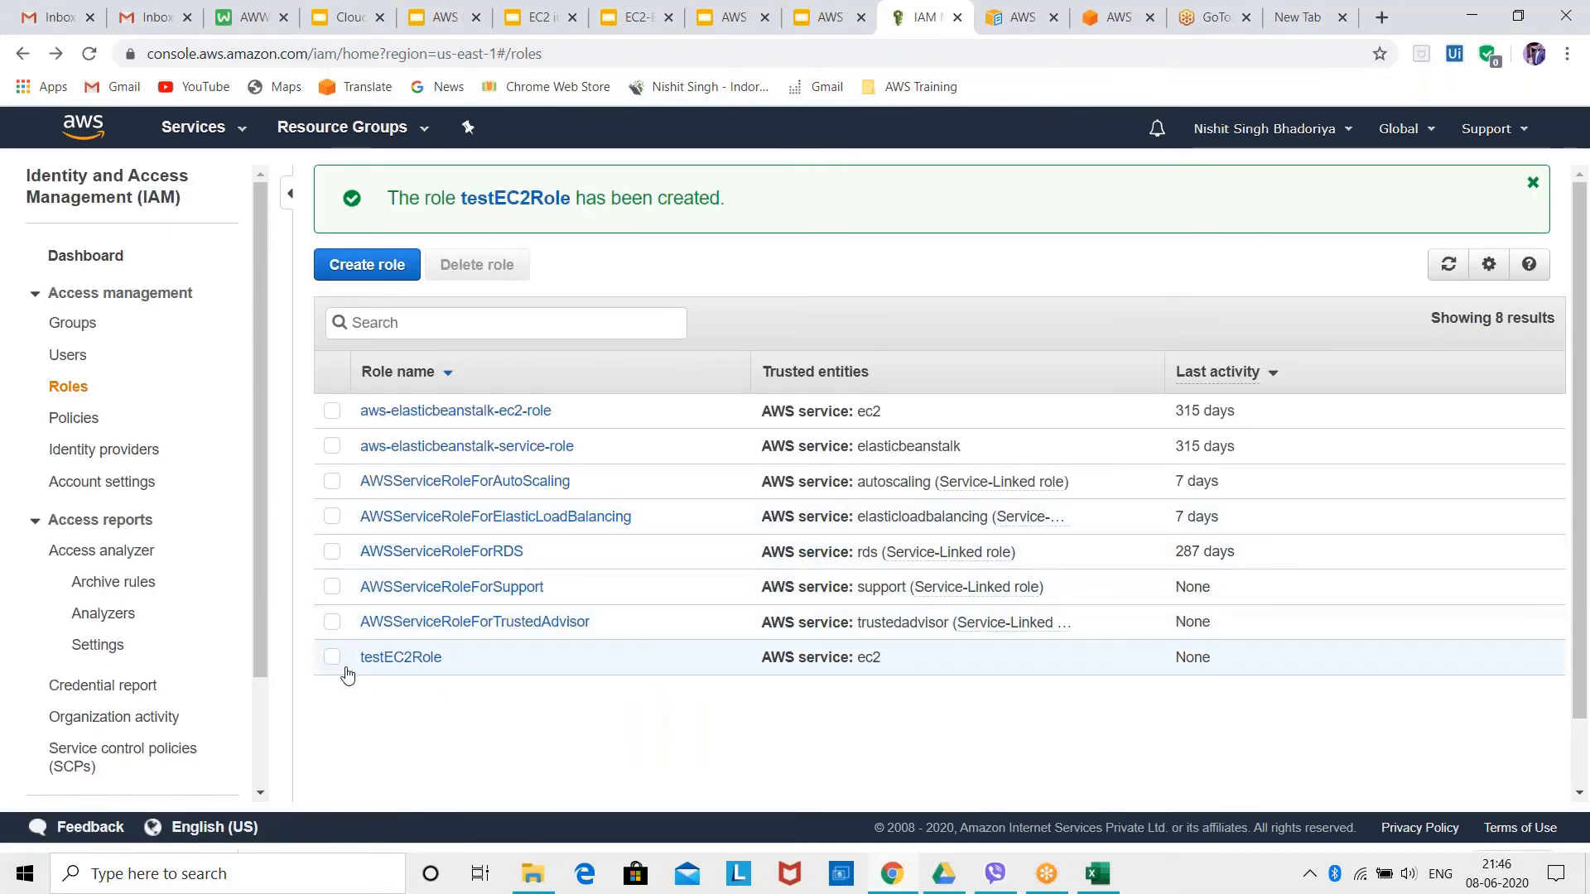
# - Open testEC2Role and review its trust relationships, tags, Access Advisor information and permissions
pyautogui.click(421, 657)
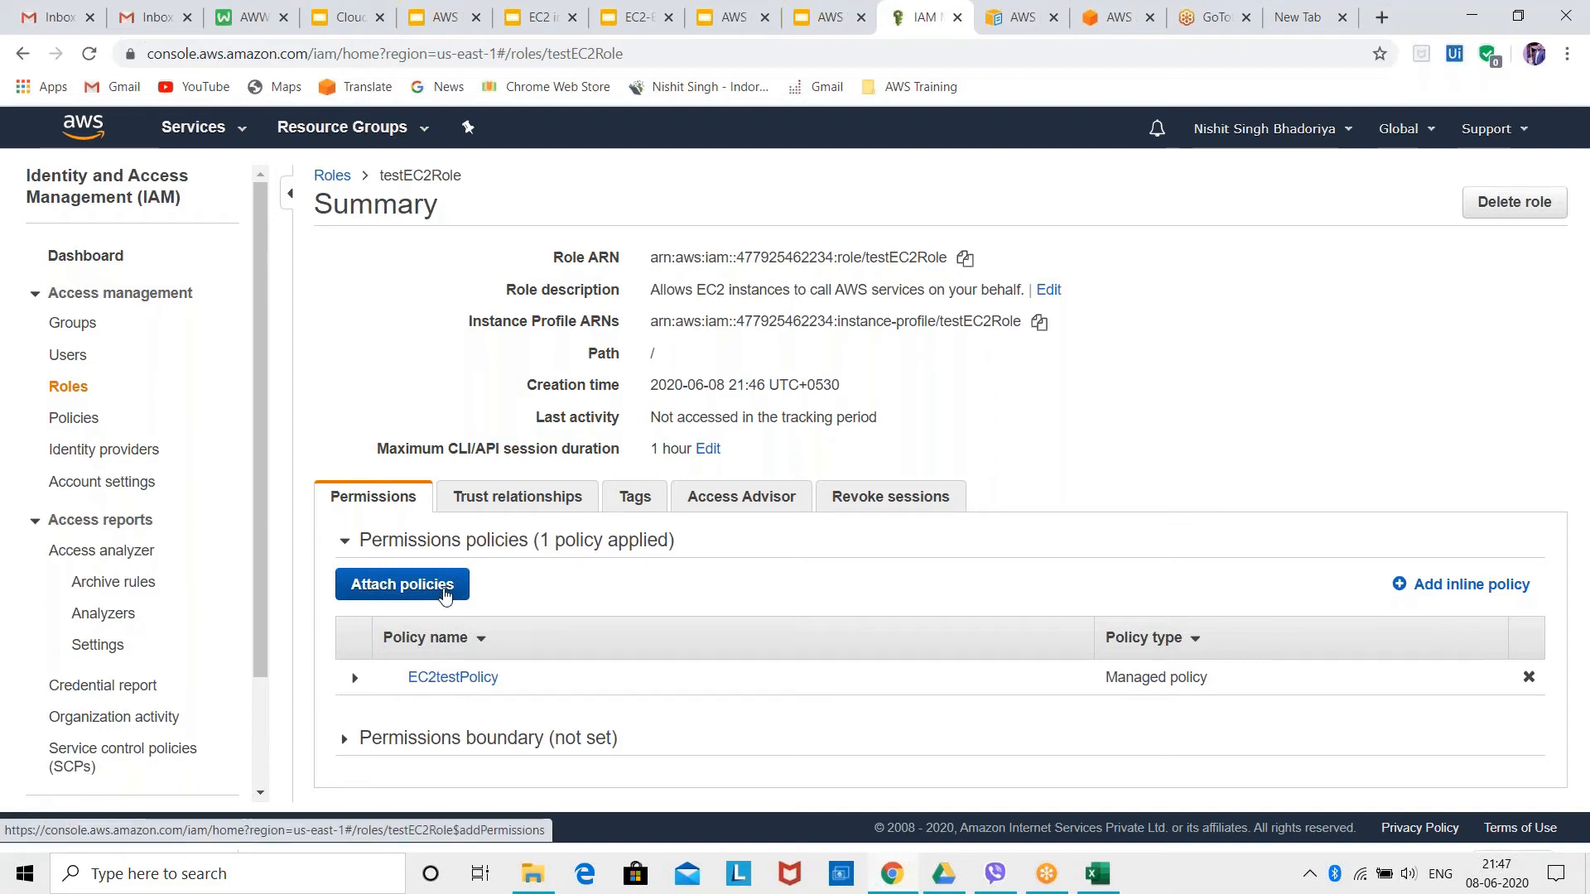
pyautogui.click(502, 497)
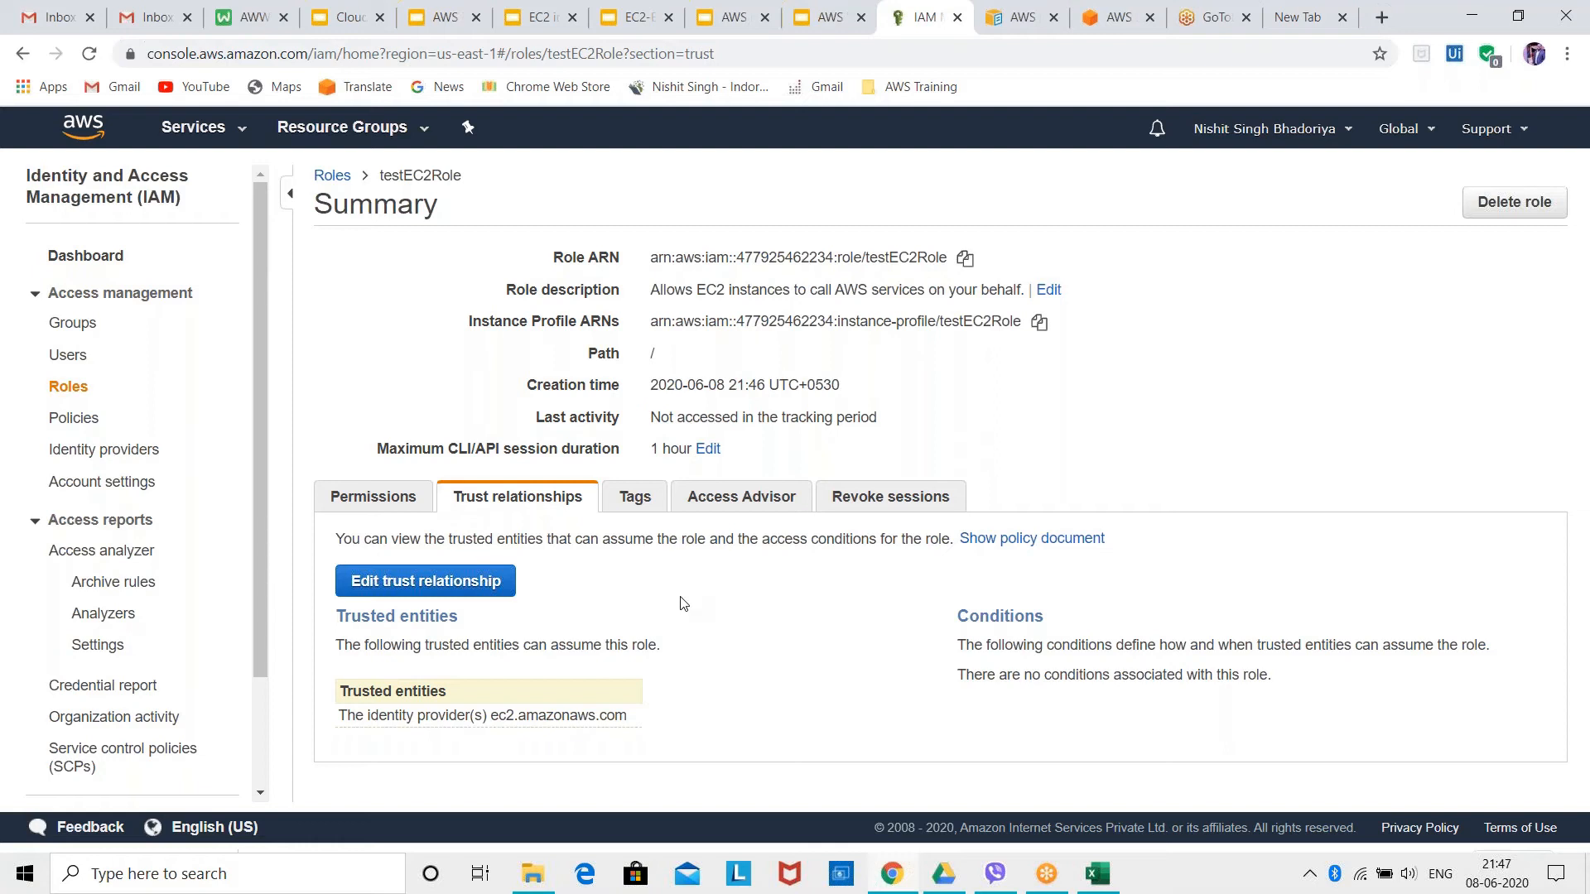
pyautogui.click(630, 498)
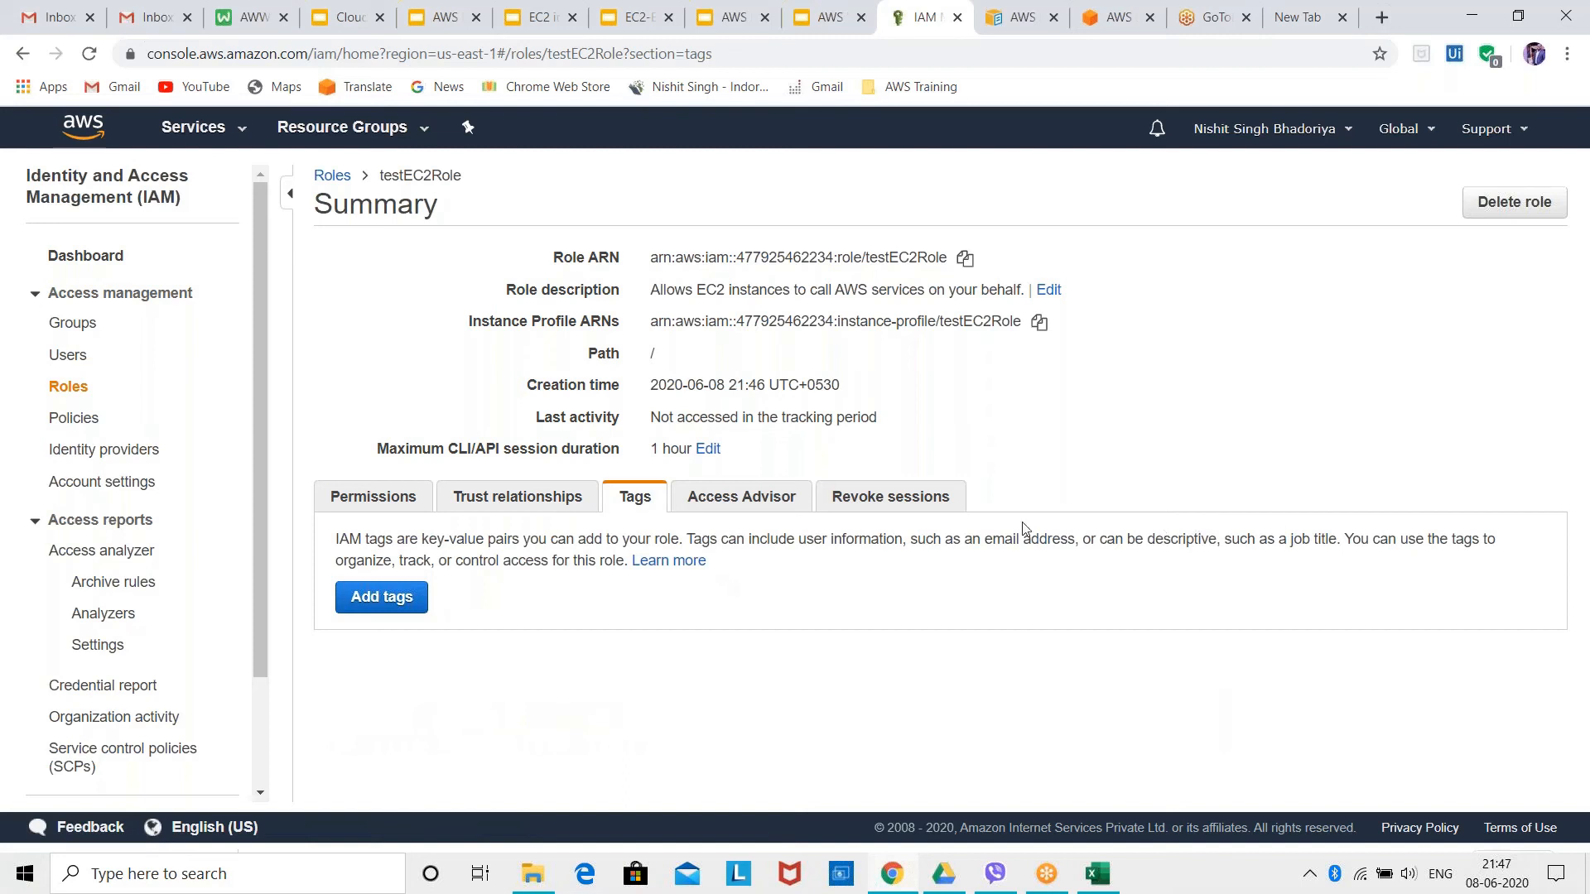
pyautogui.click(700, 506)
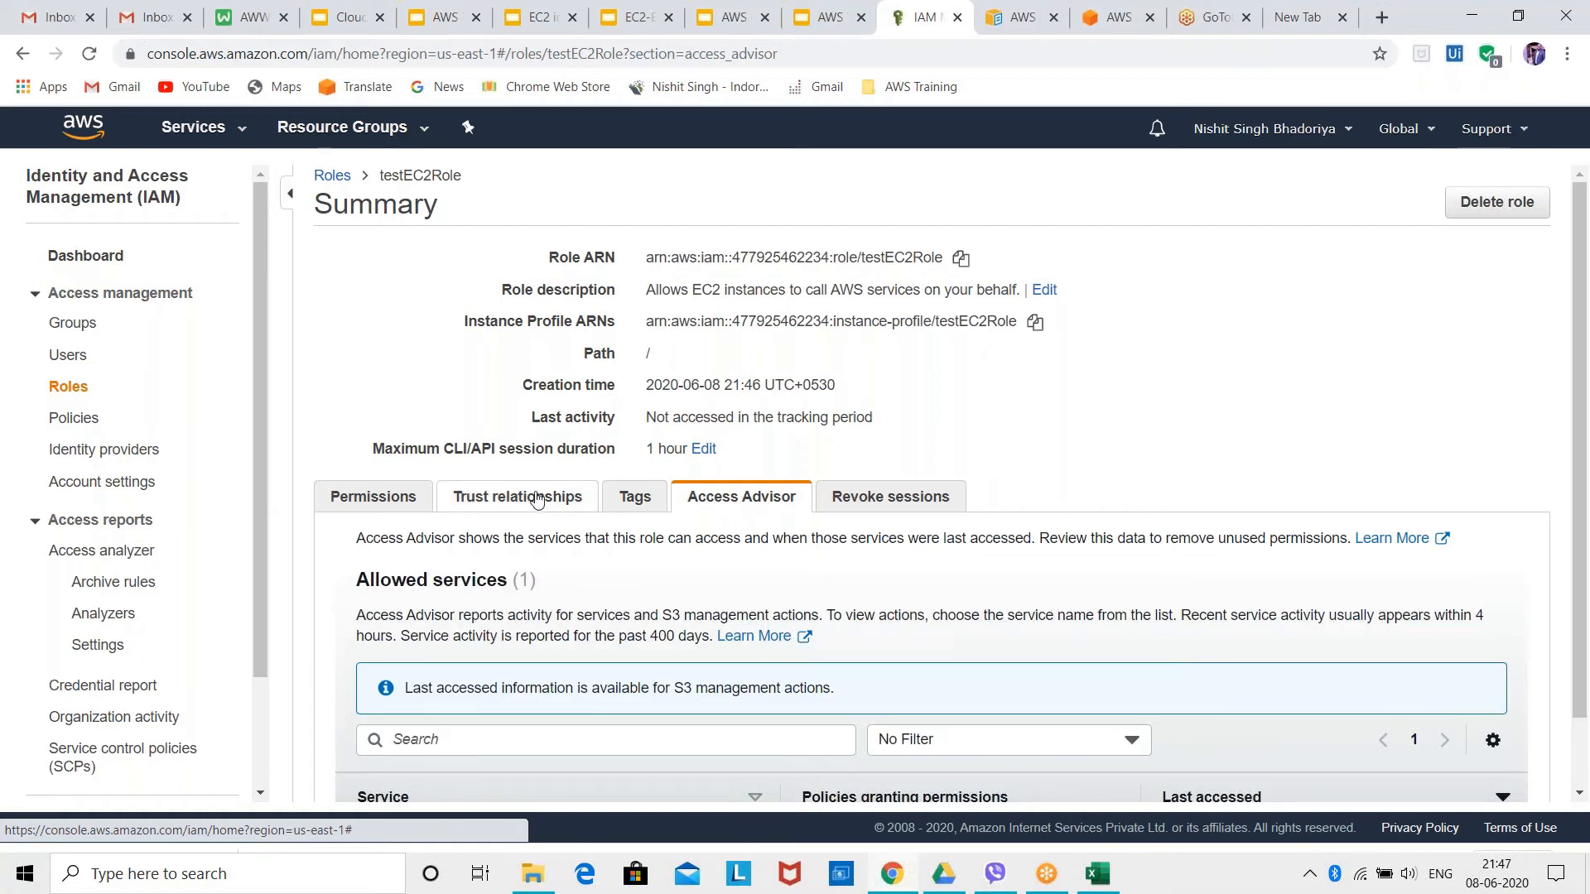
pyautogui.click(383, 503)
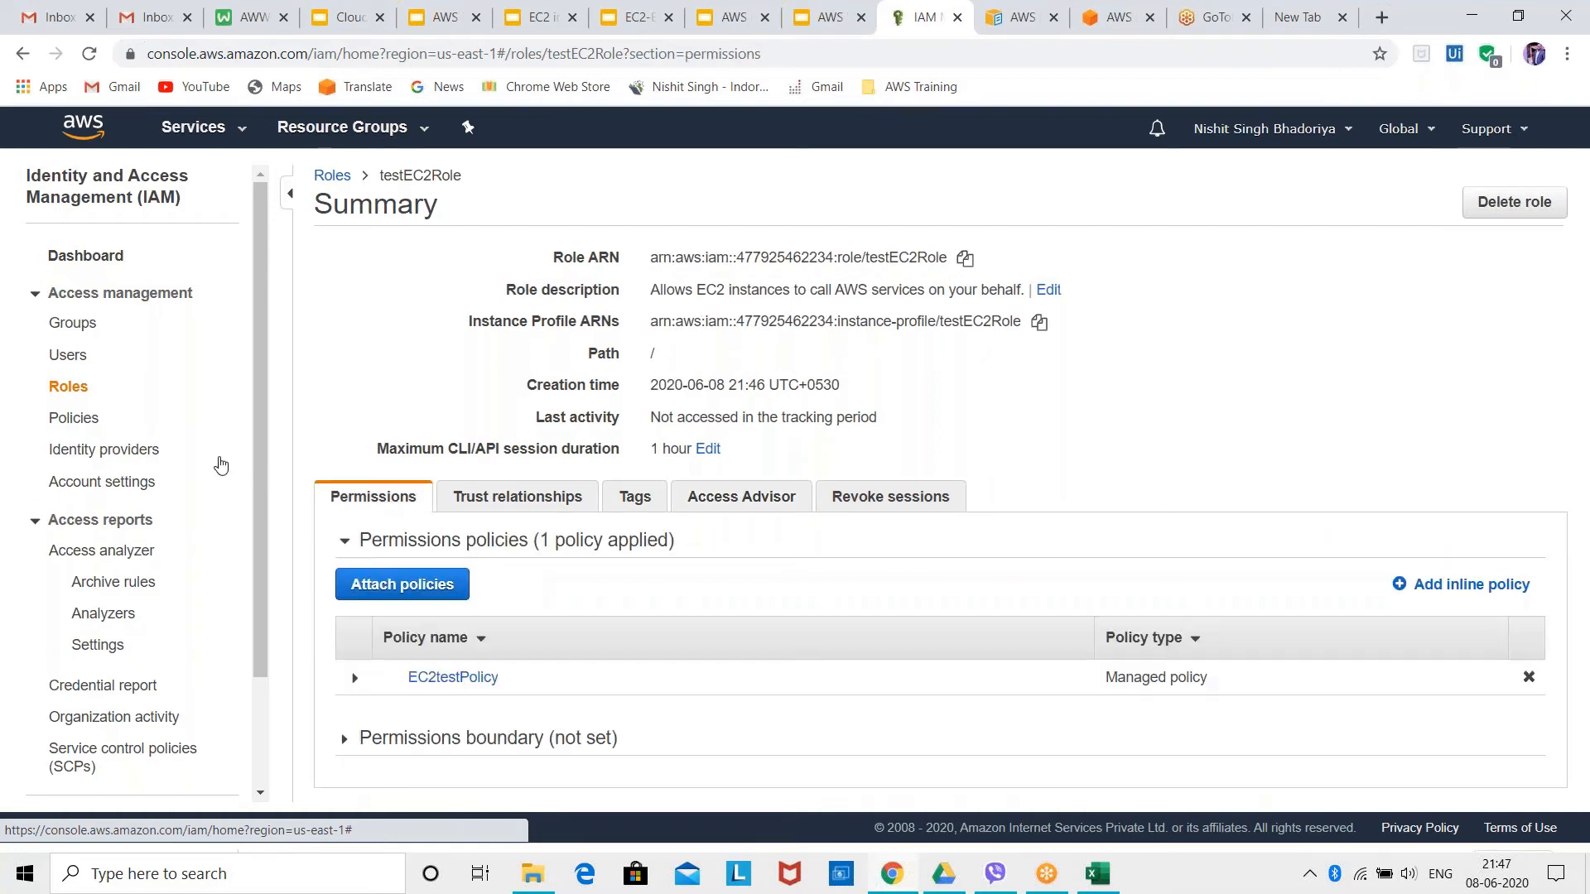
# - Return through the roles list to the IAM dashboard and view the identity providers page
pyautogui.click(73, 390)
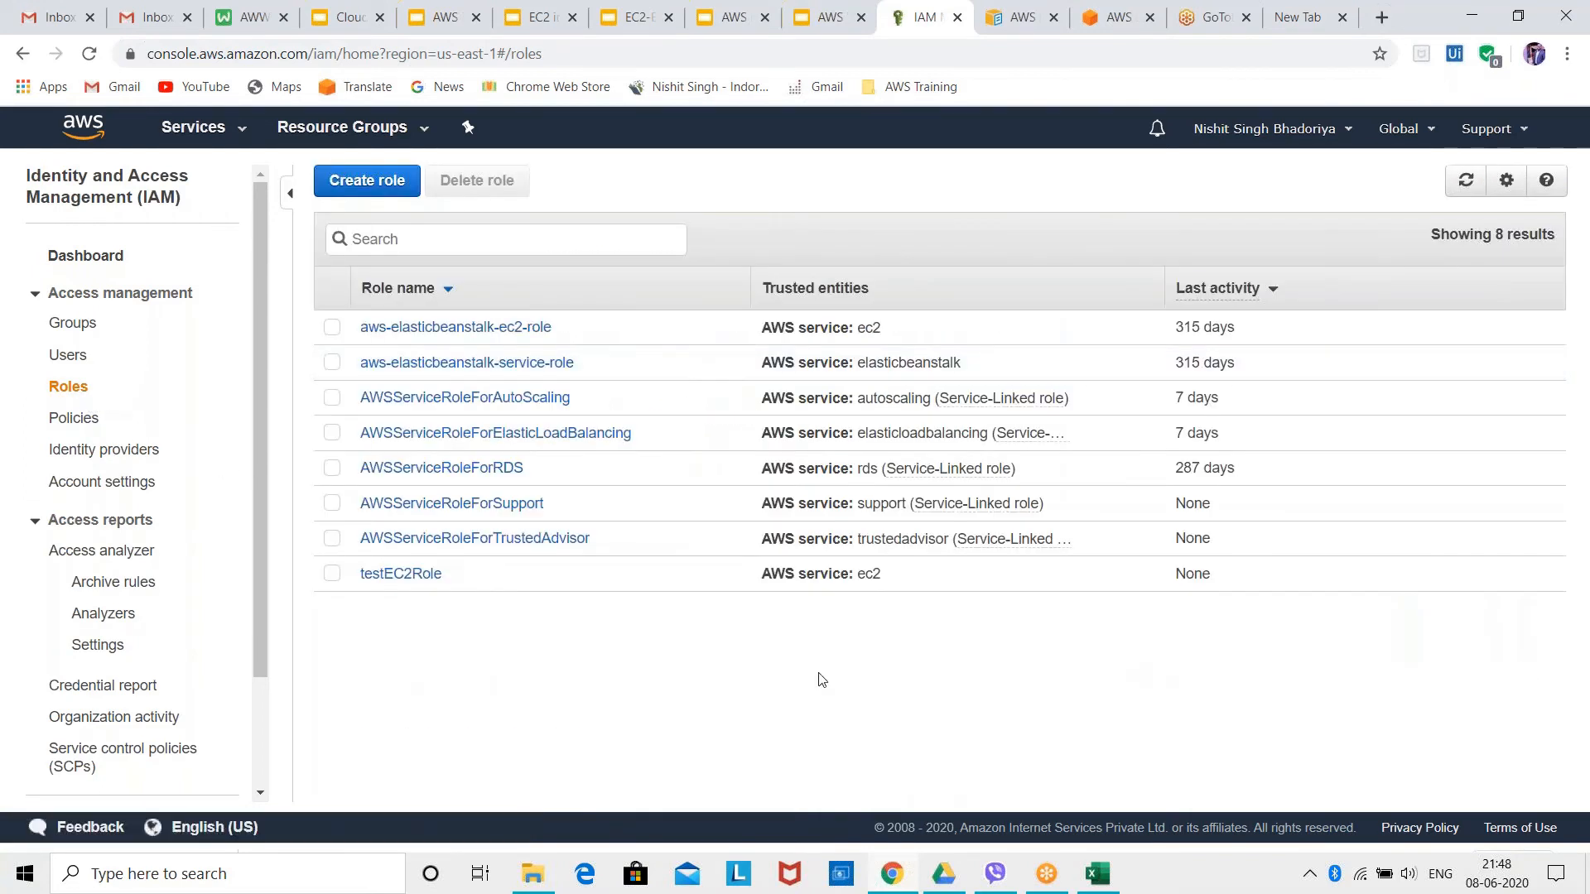
pyautogui.click(86, 257)
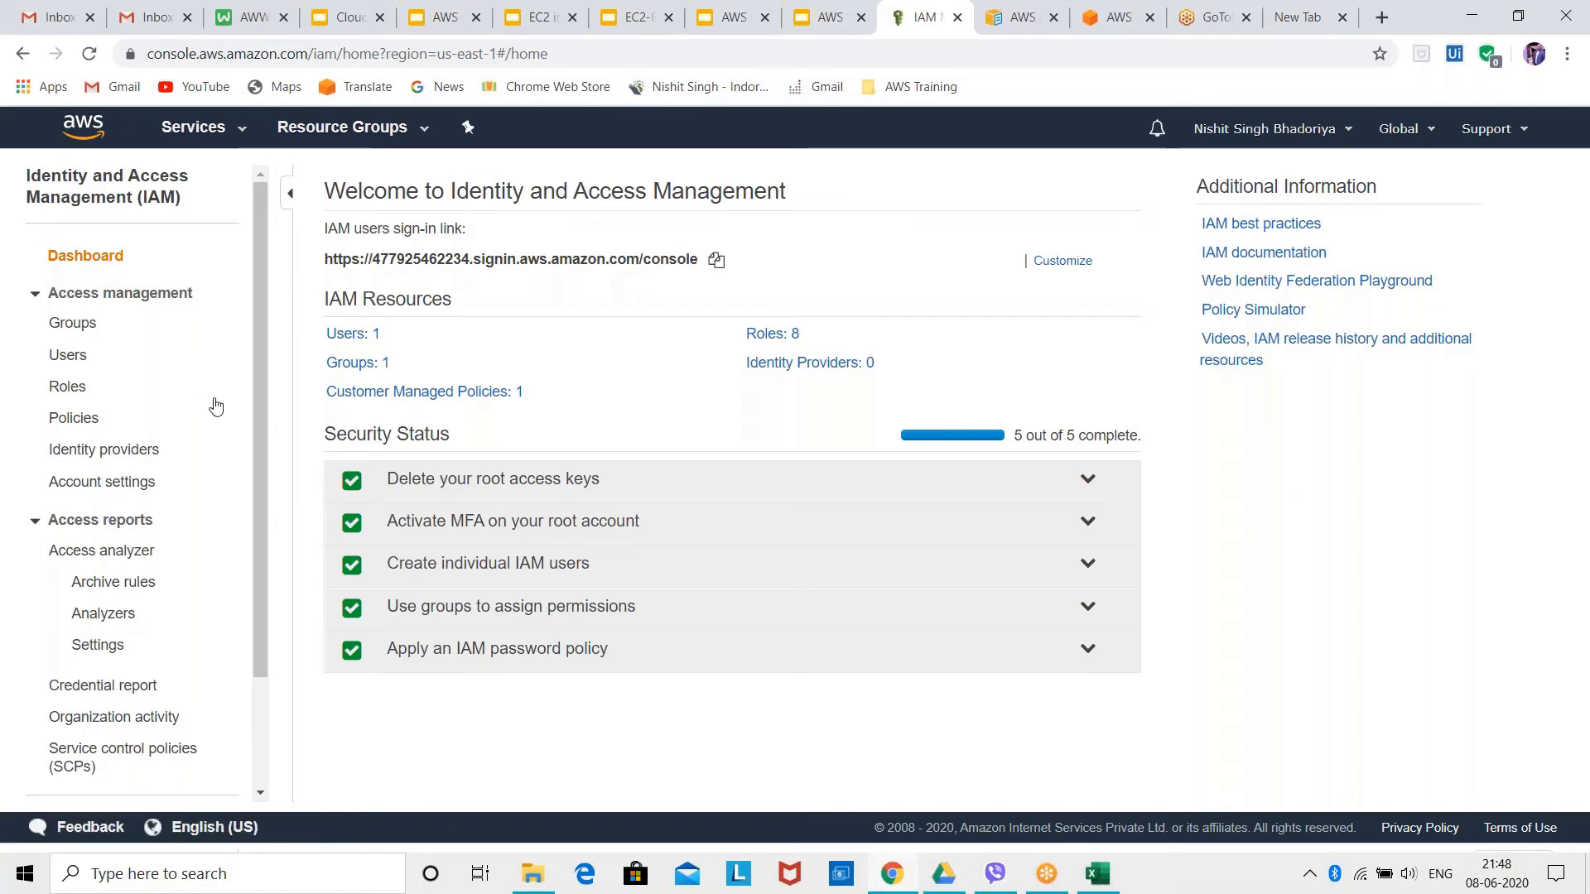
pyautogui.scroll(-2, 33, 683)
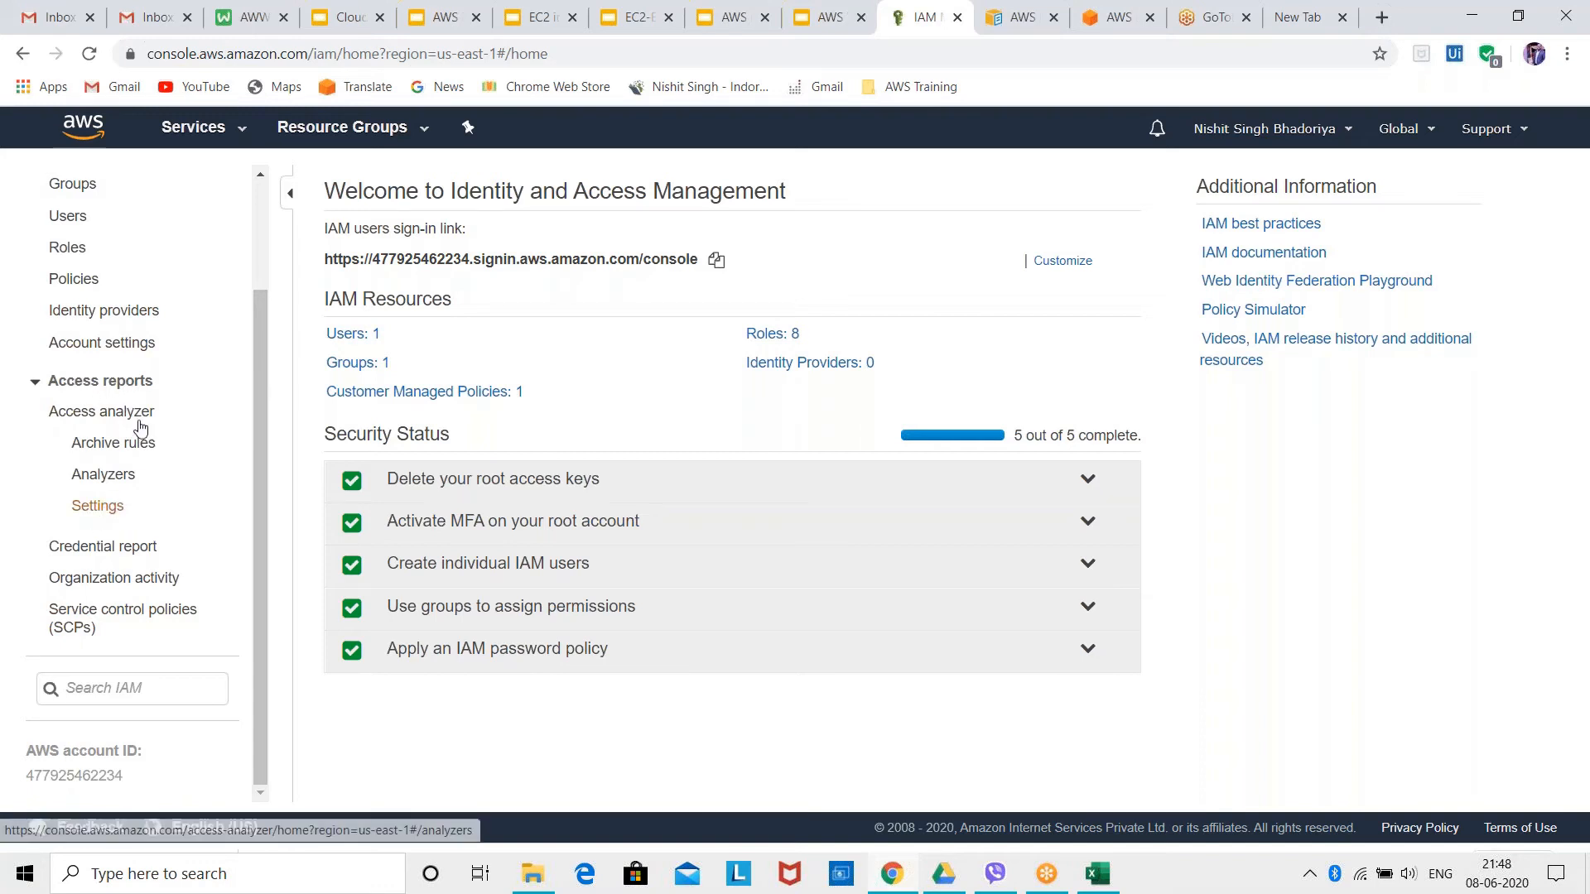
pyautogui.scroll(2, 137, 385)
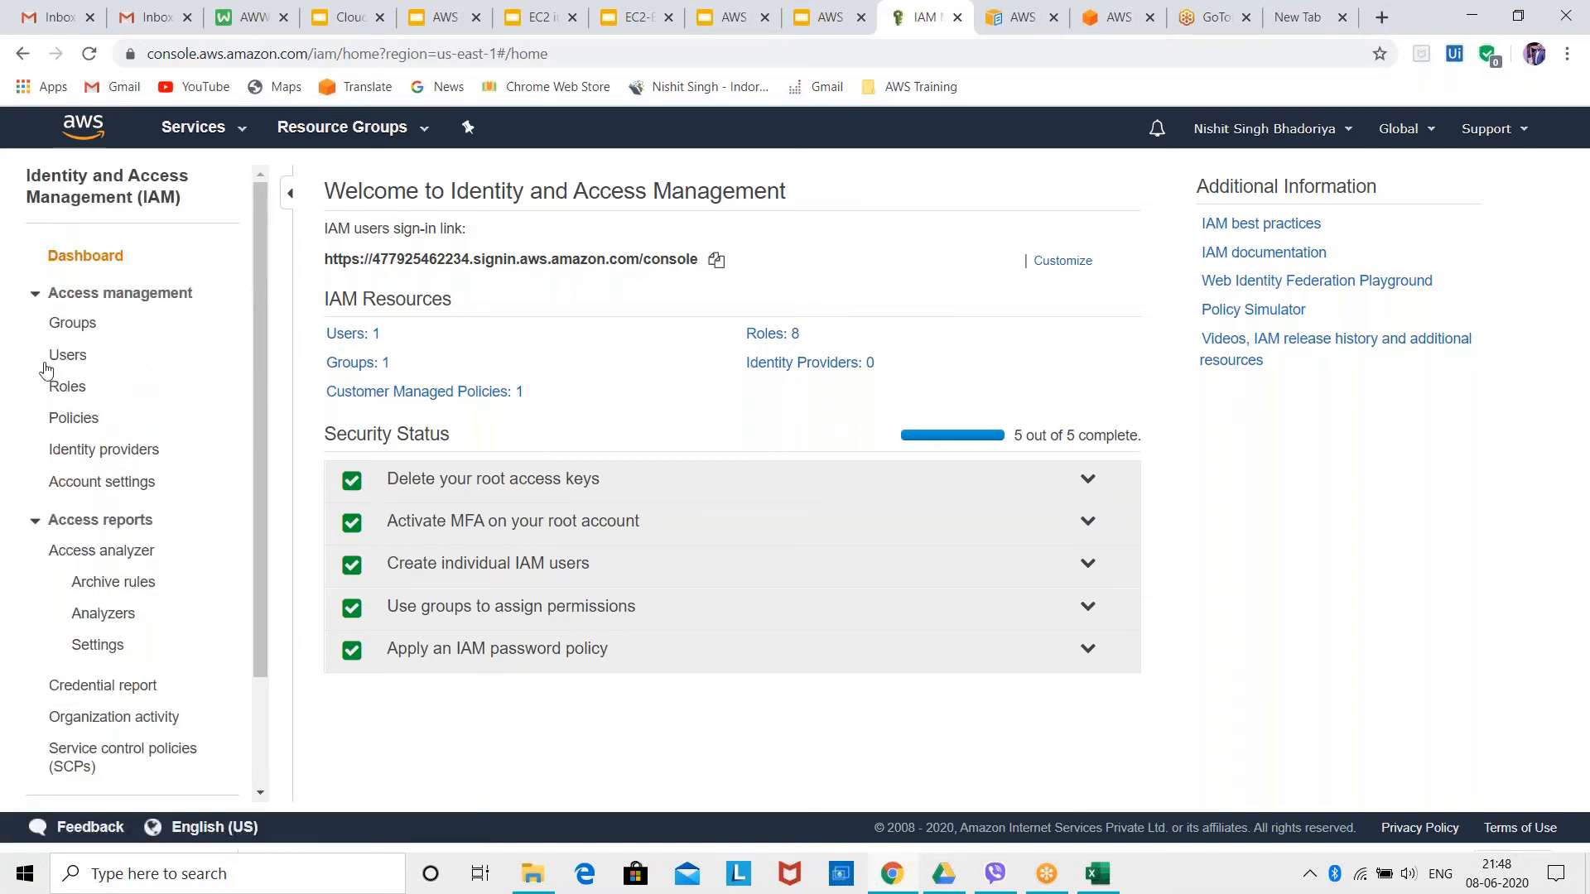
pyautogui.click(92, 454)
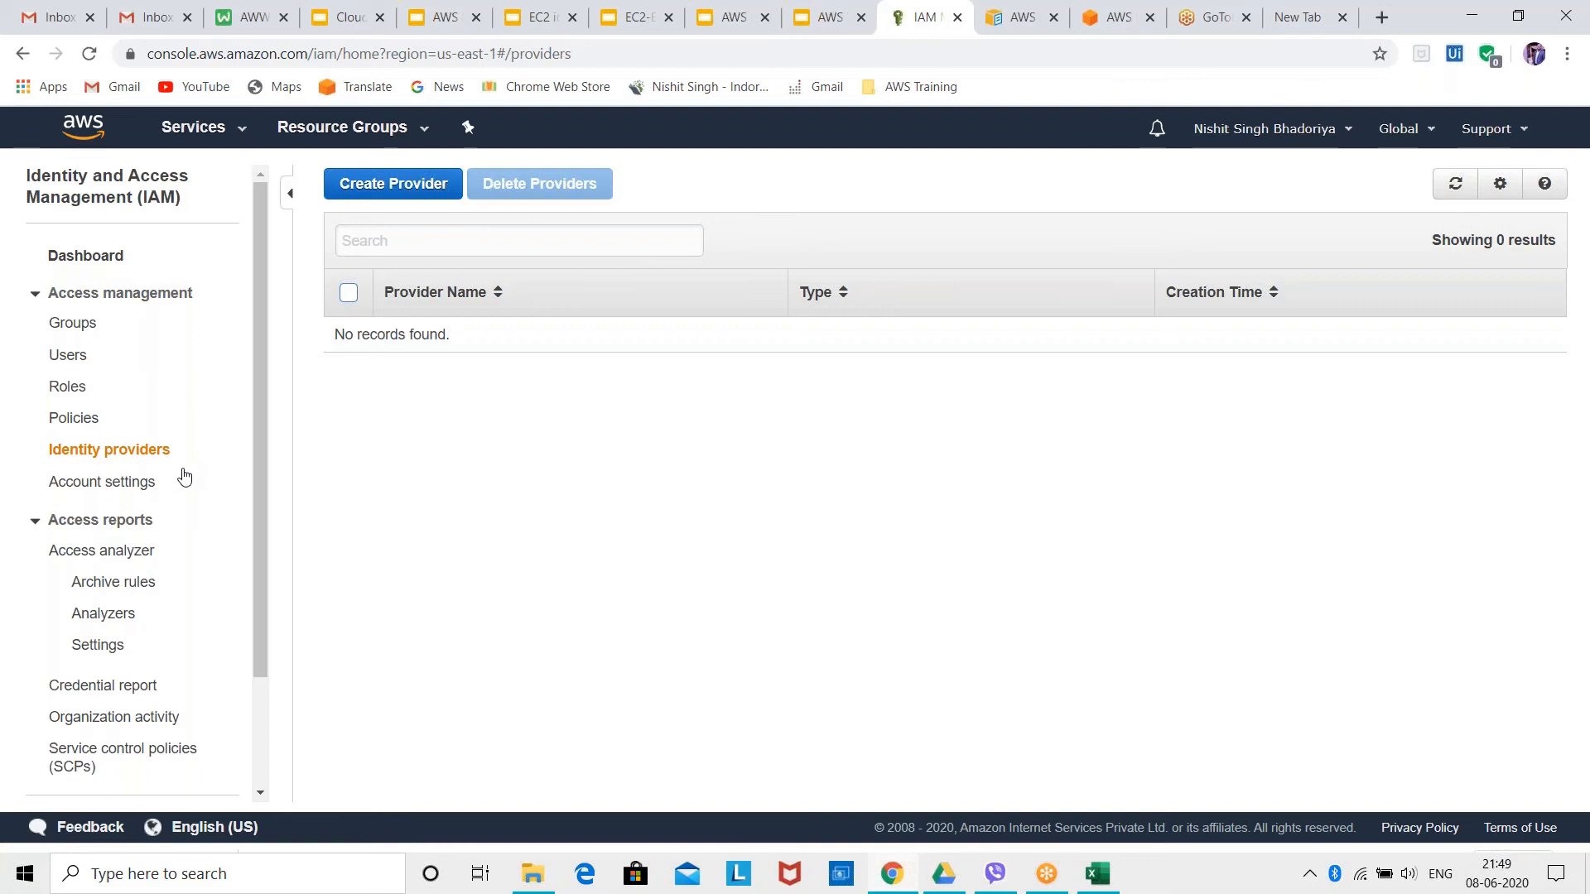
# - Open the IAM account settings and examine the password policy and the Security Token Service regional endpoints
pyautogui.click(115, 483)
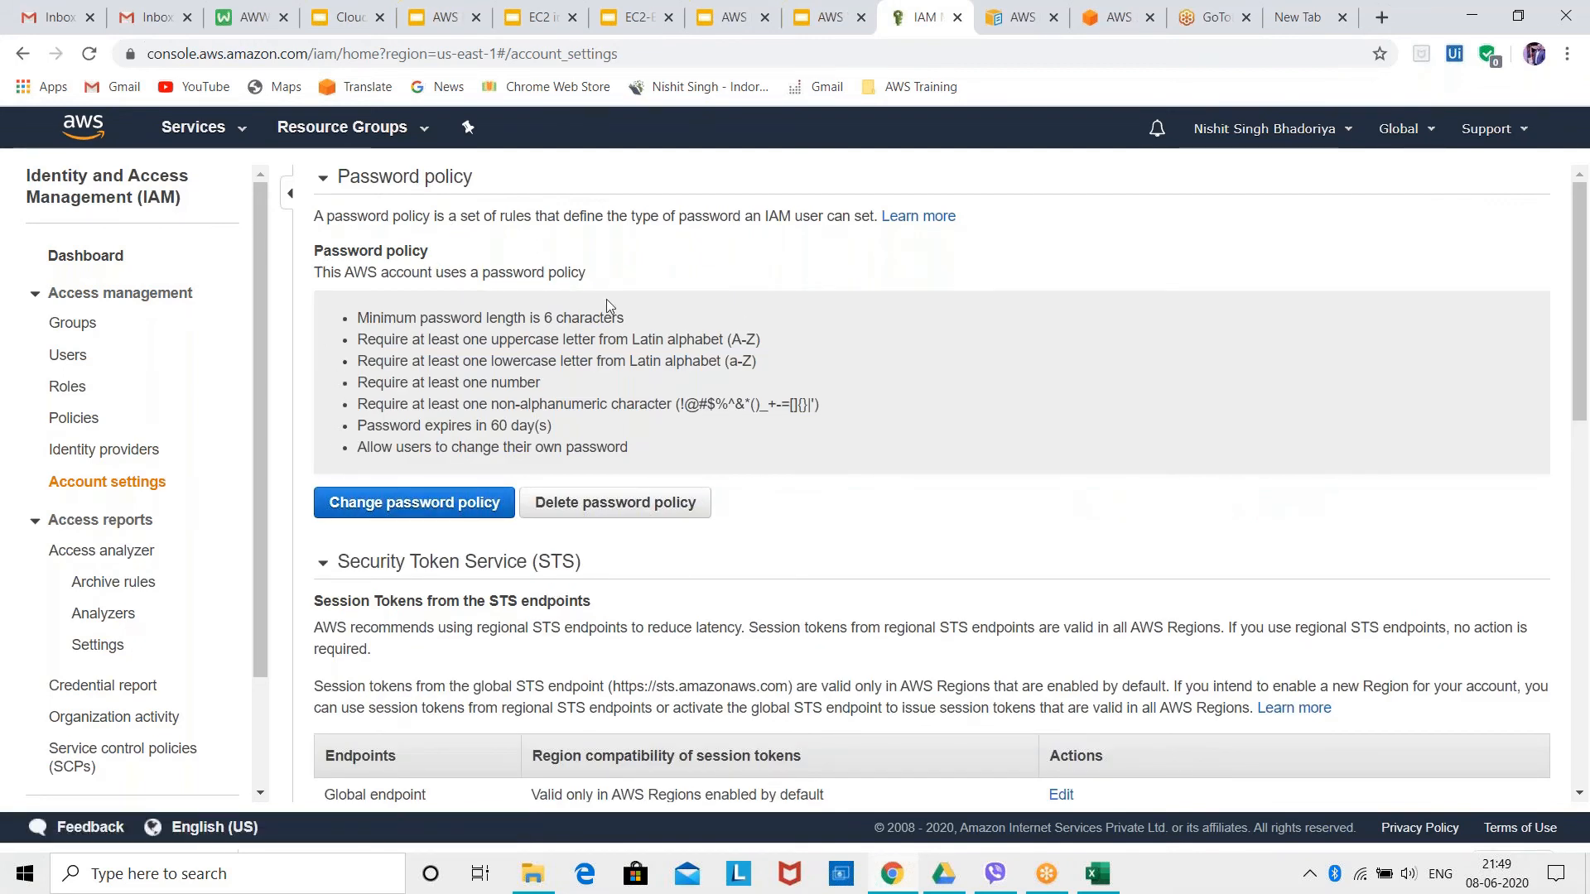
pyautogui.scroll(-4, 613, 341)
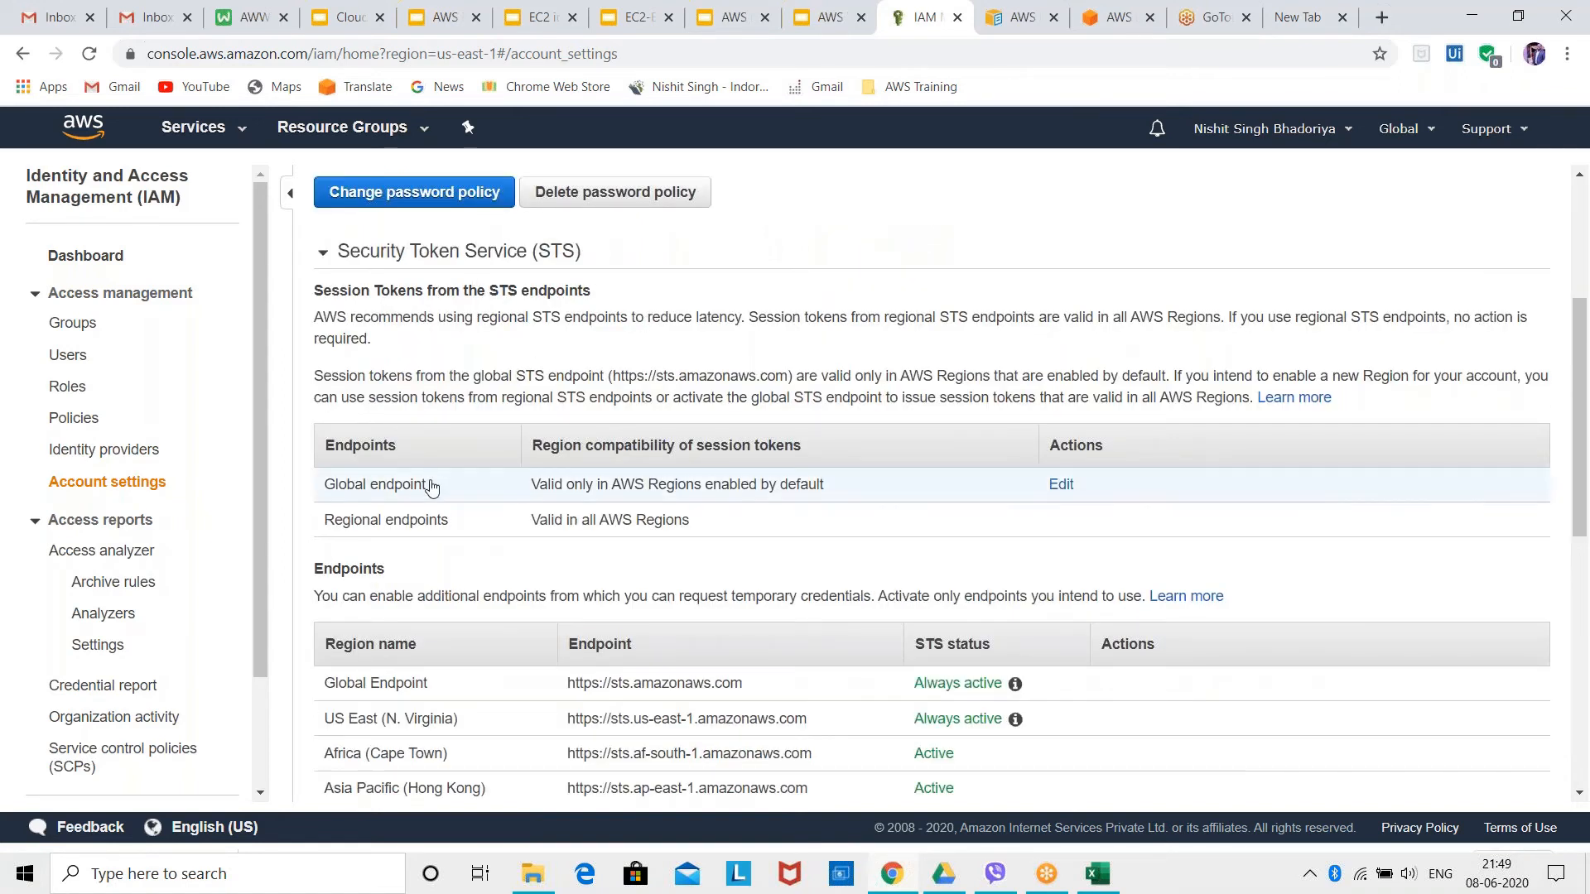
pyautogui.scroll(-3, 431, 487)
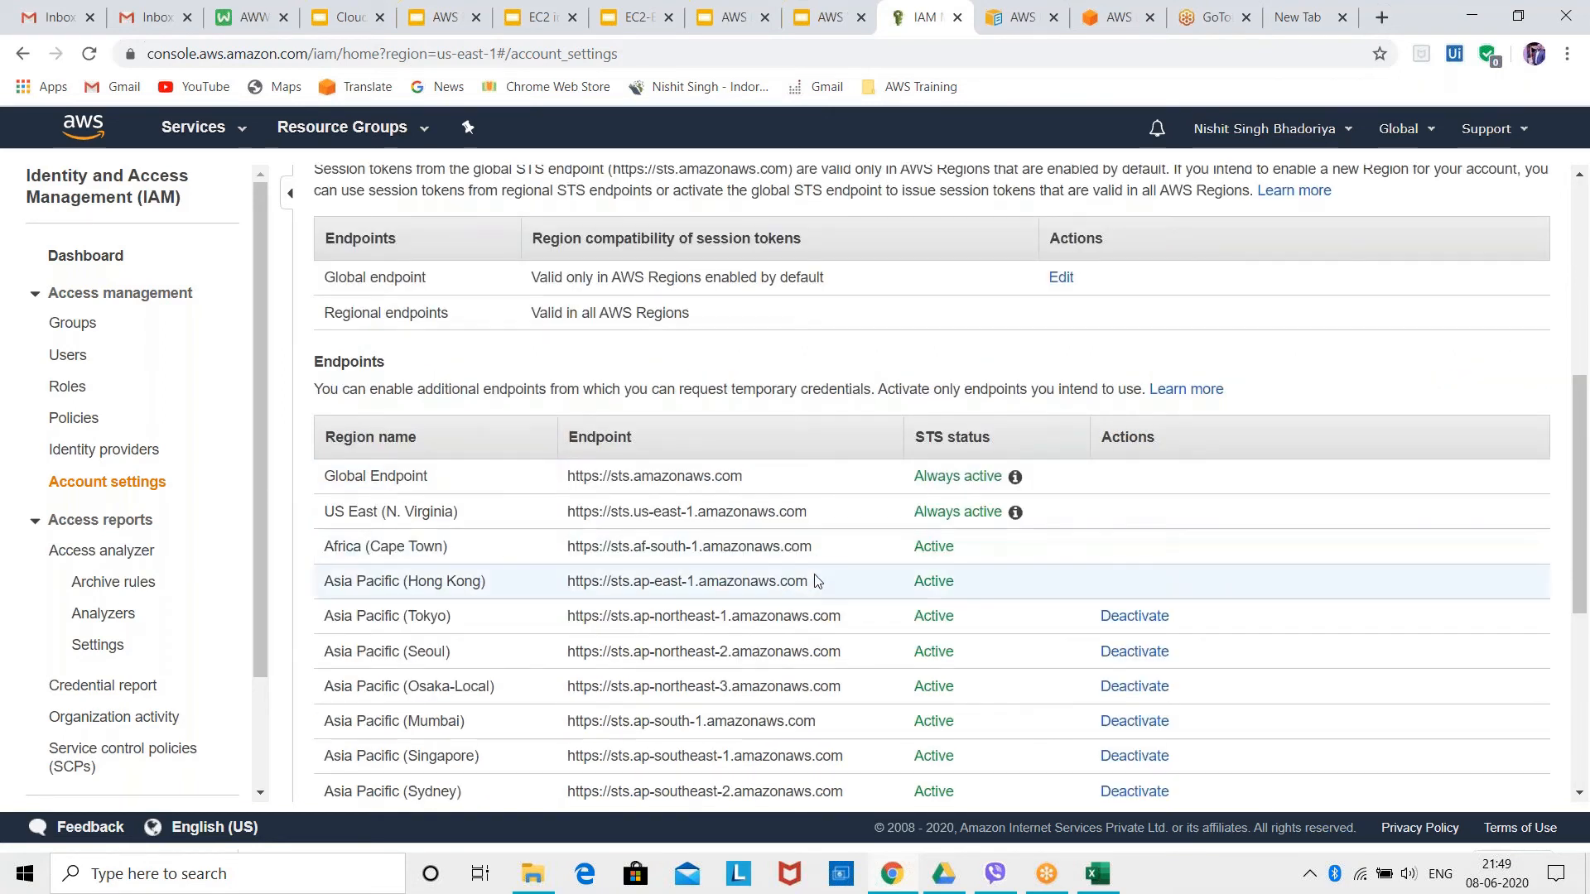
pyautogui.scroll(-5, 815, 580)
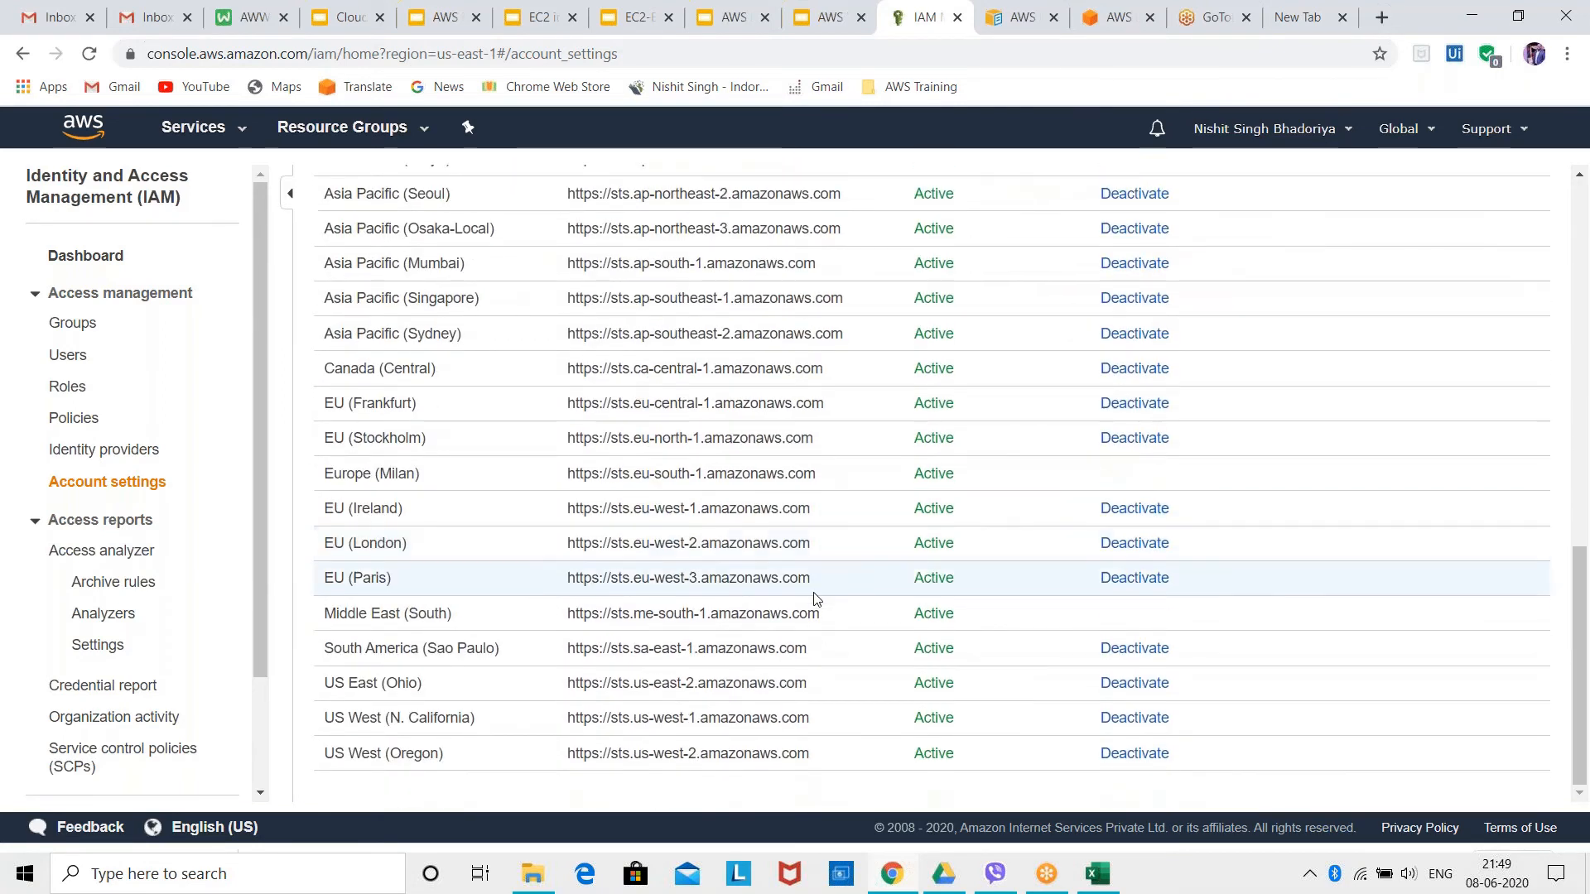
pyautogui.scroll(9, 816, 598)
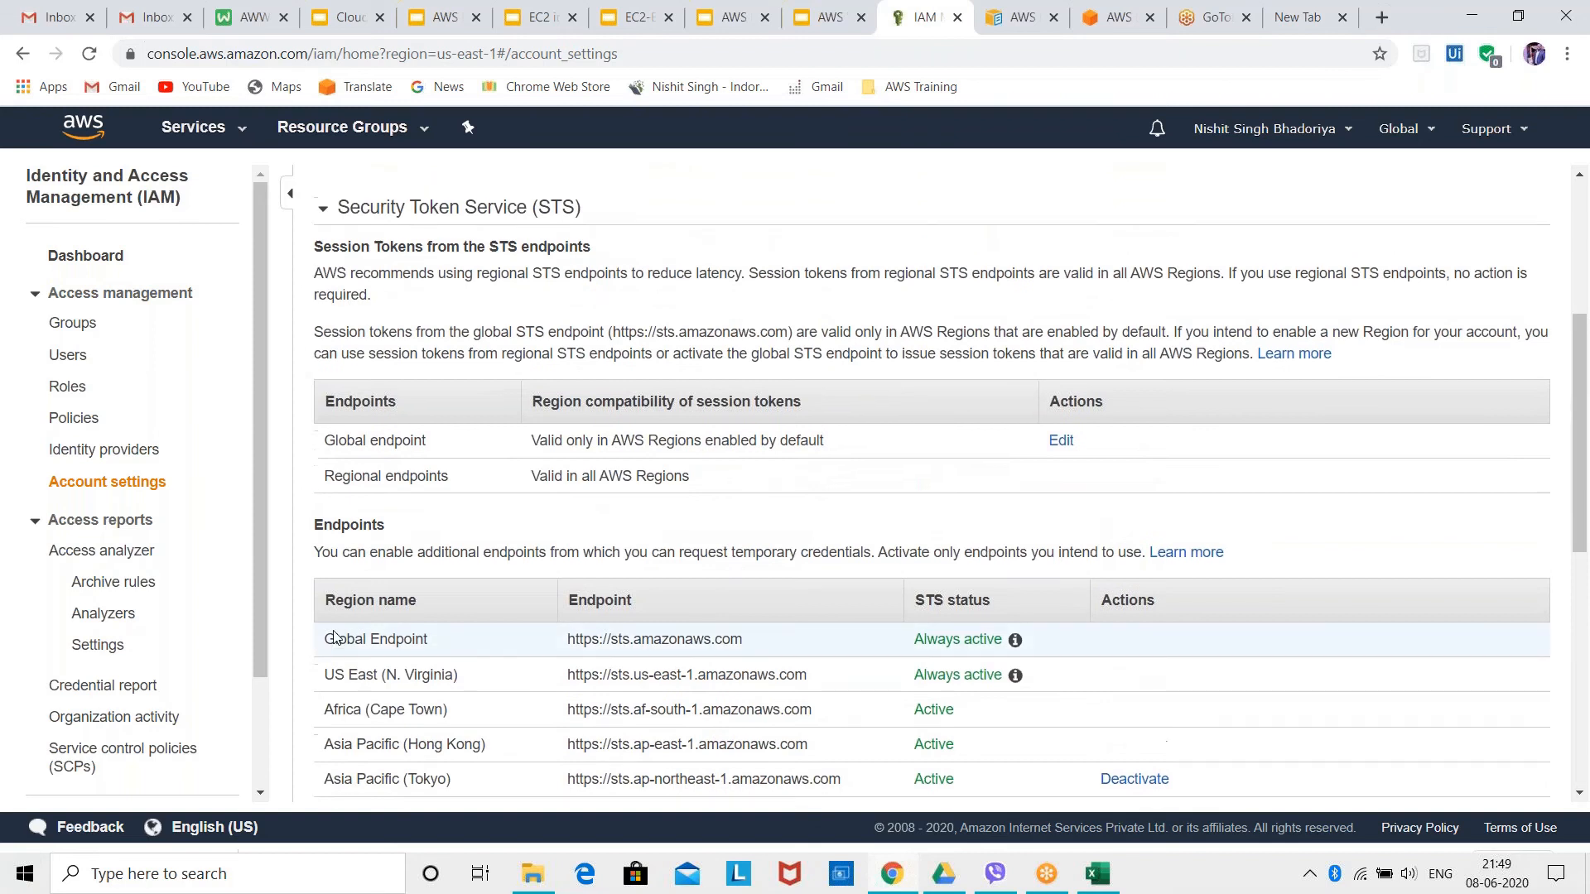
pyautogui.scroll(-6, 338, 652)
pyautogui.scroll(-3, 338, 652)
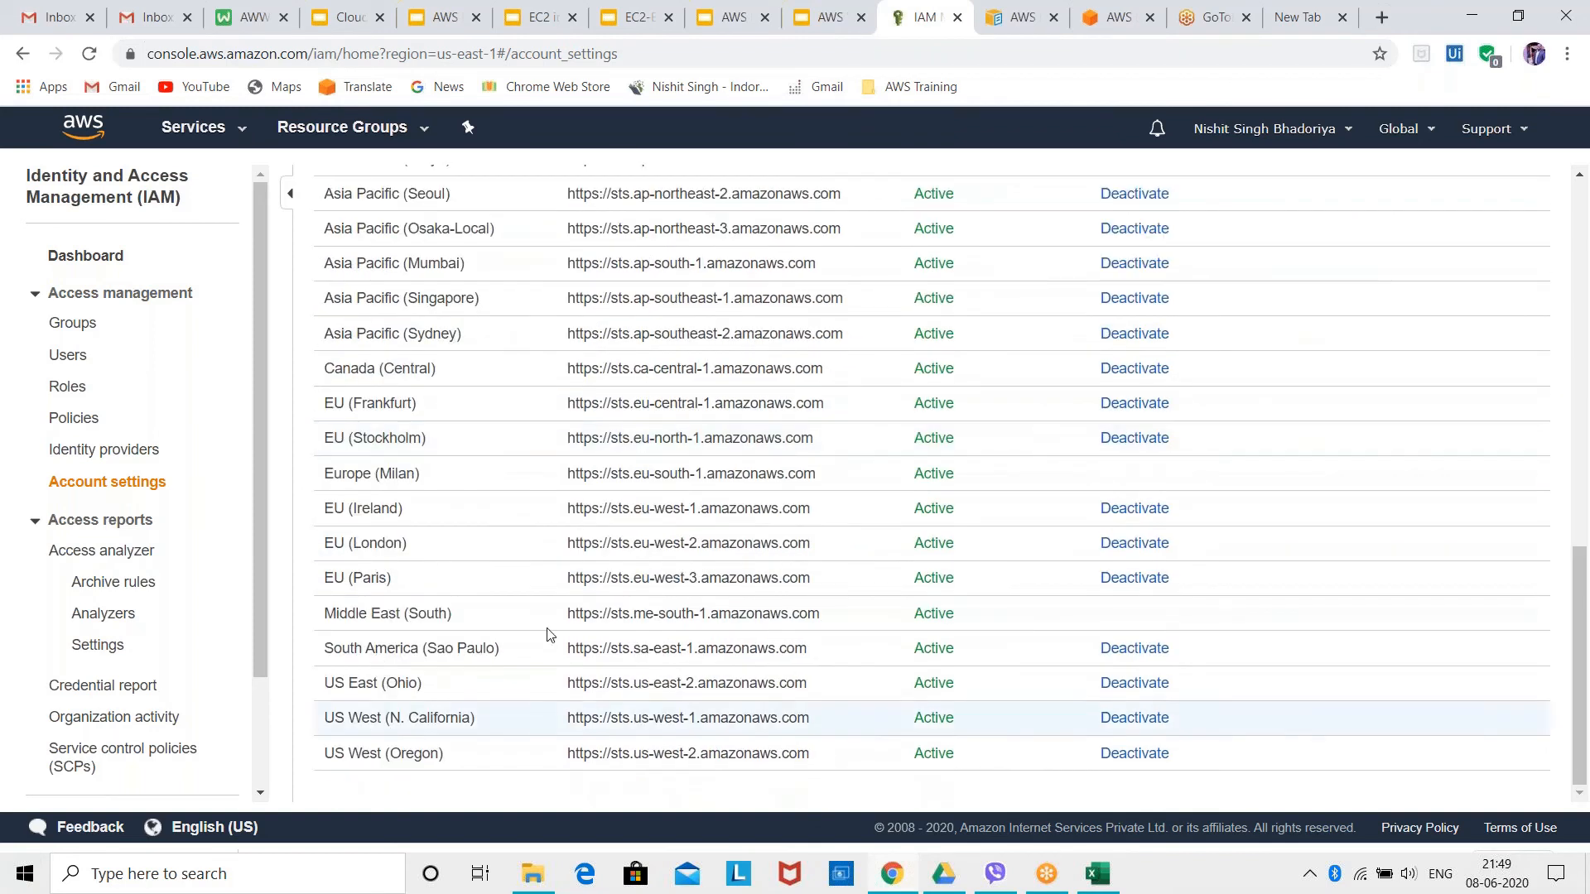
pyautogui.scroll(5, 464, 336)
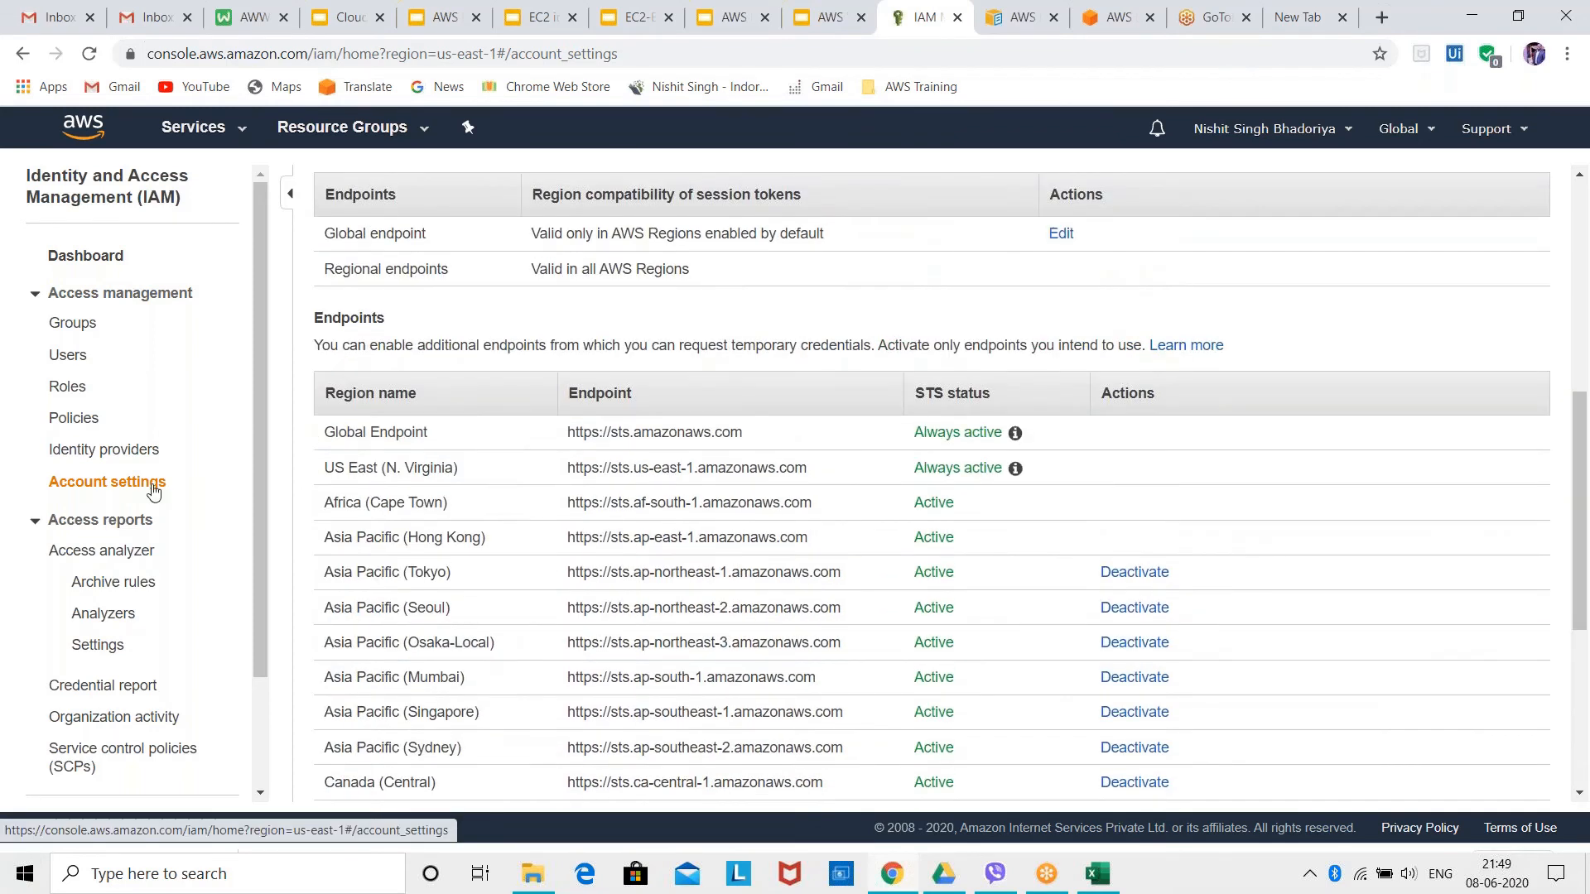
pyautogui.rightClick(162, 485)
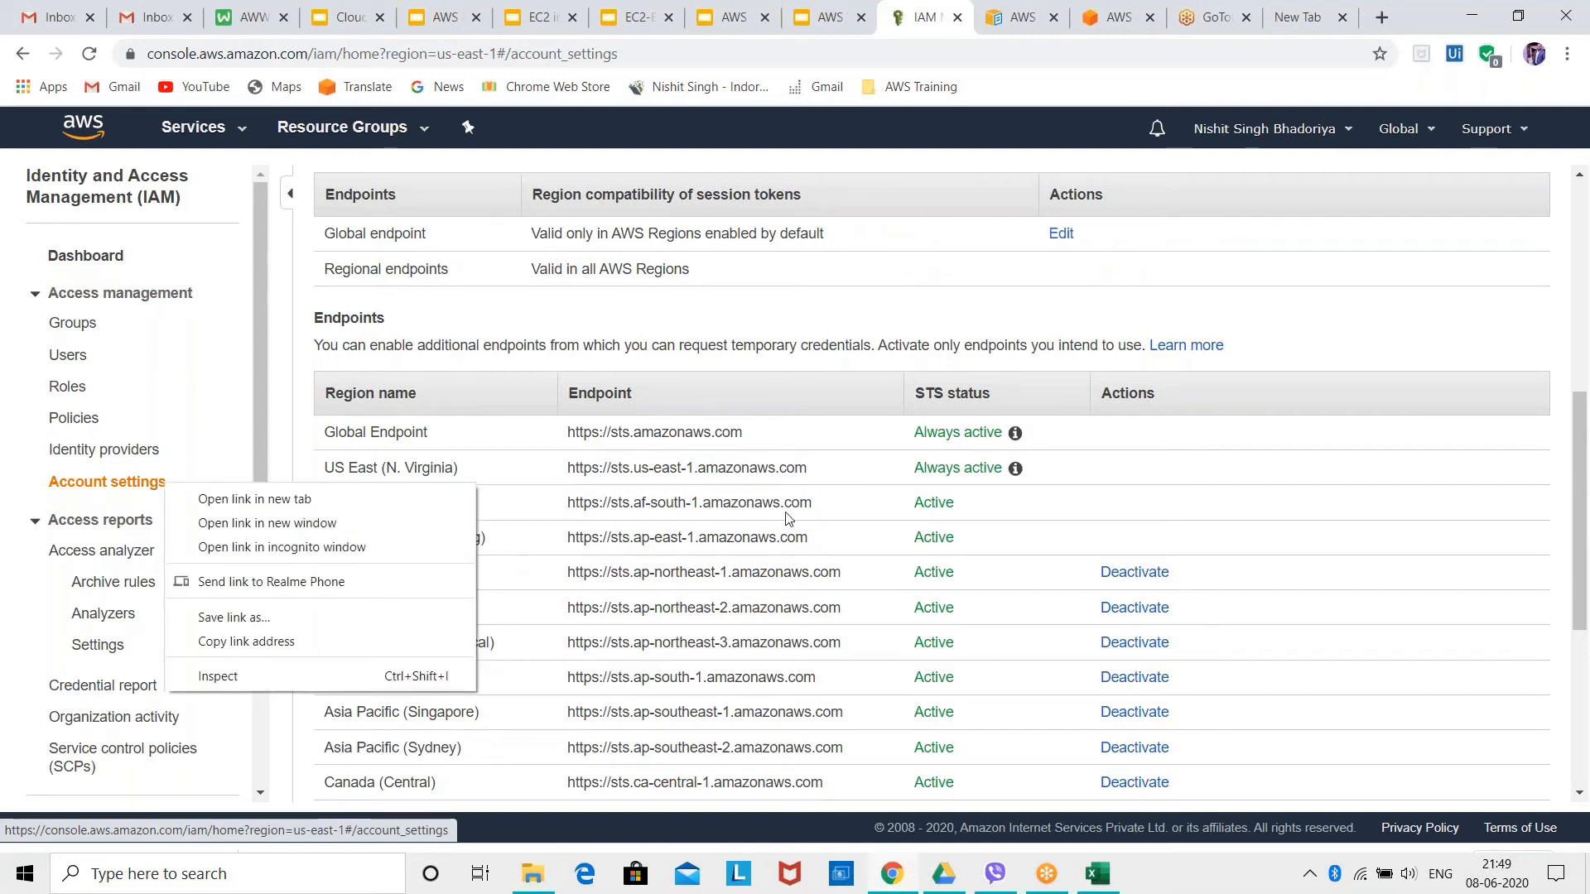
pyautogui.press('Escape')
pyautogui.scroll(5, 162, 485)
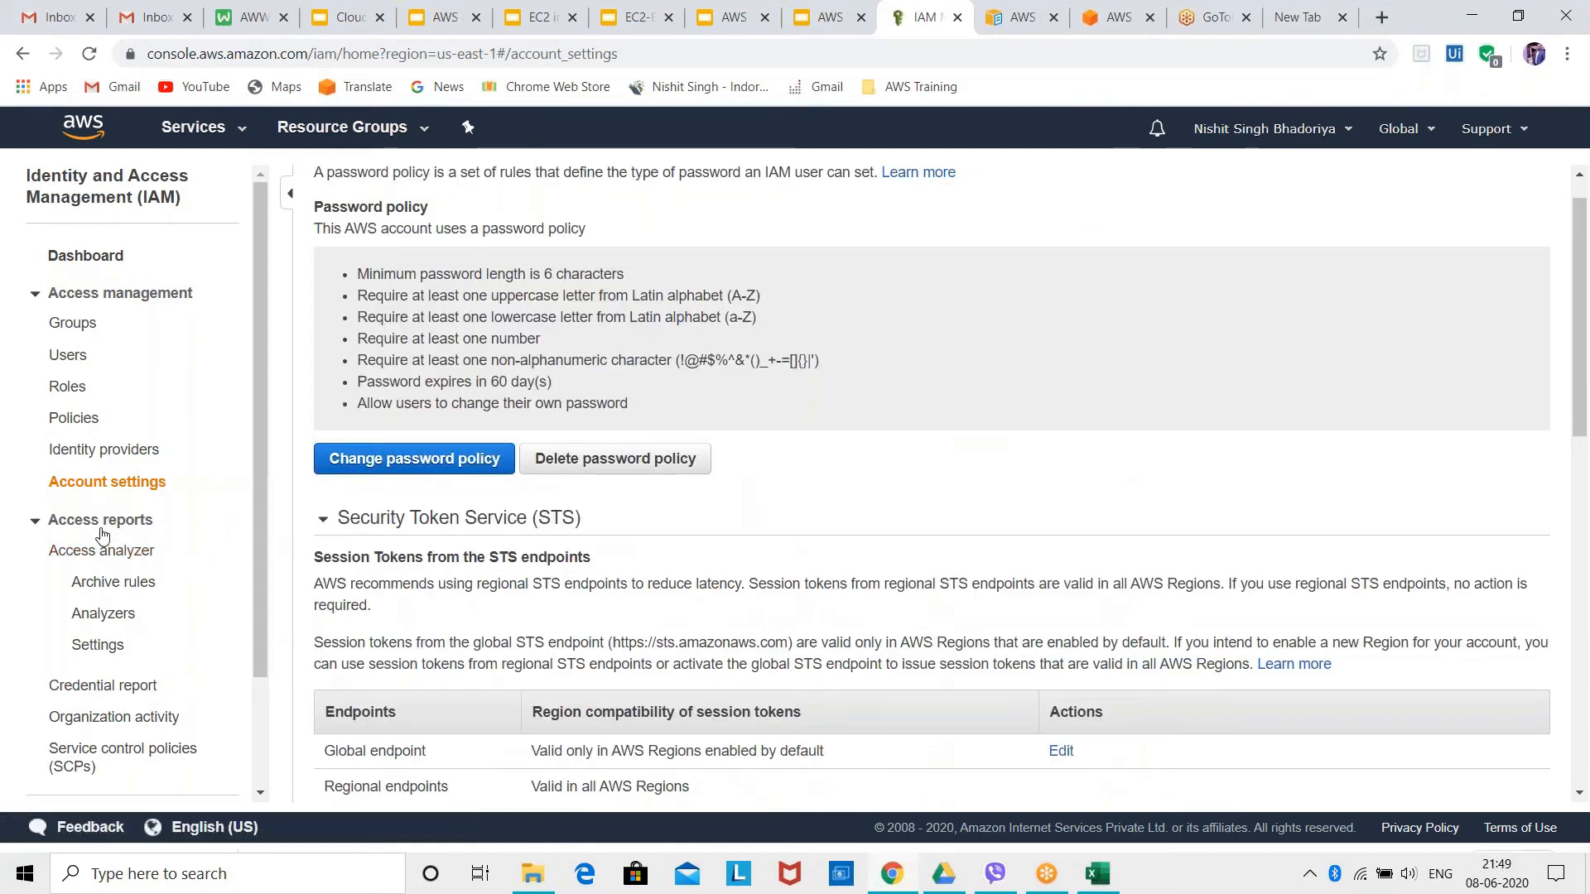
# - Open the IAM Access Analyzer overview, review how it works, and view its settings page
pyautogui.click(95, 553)
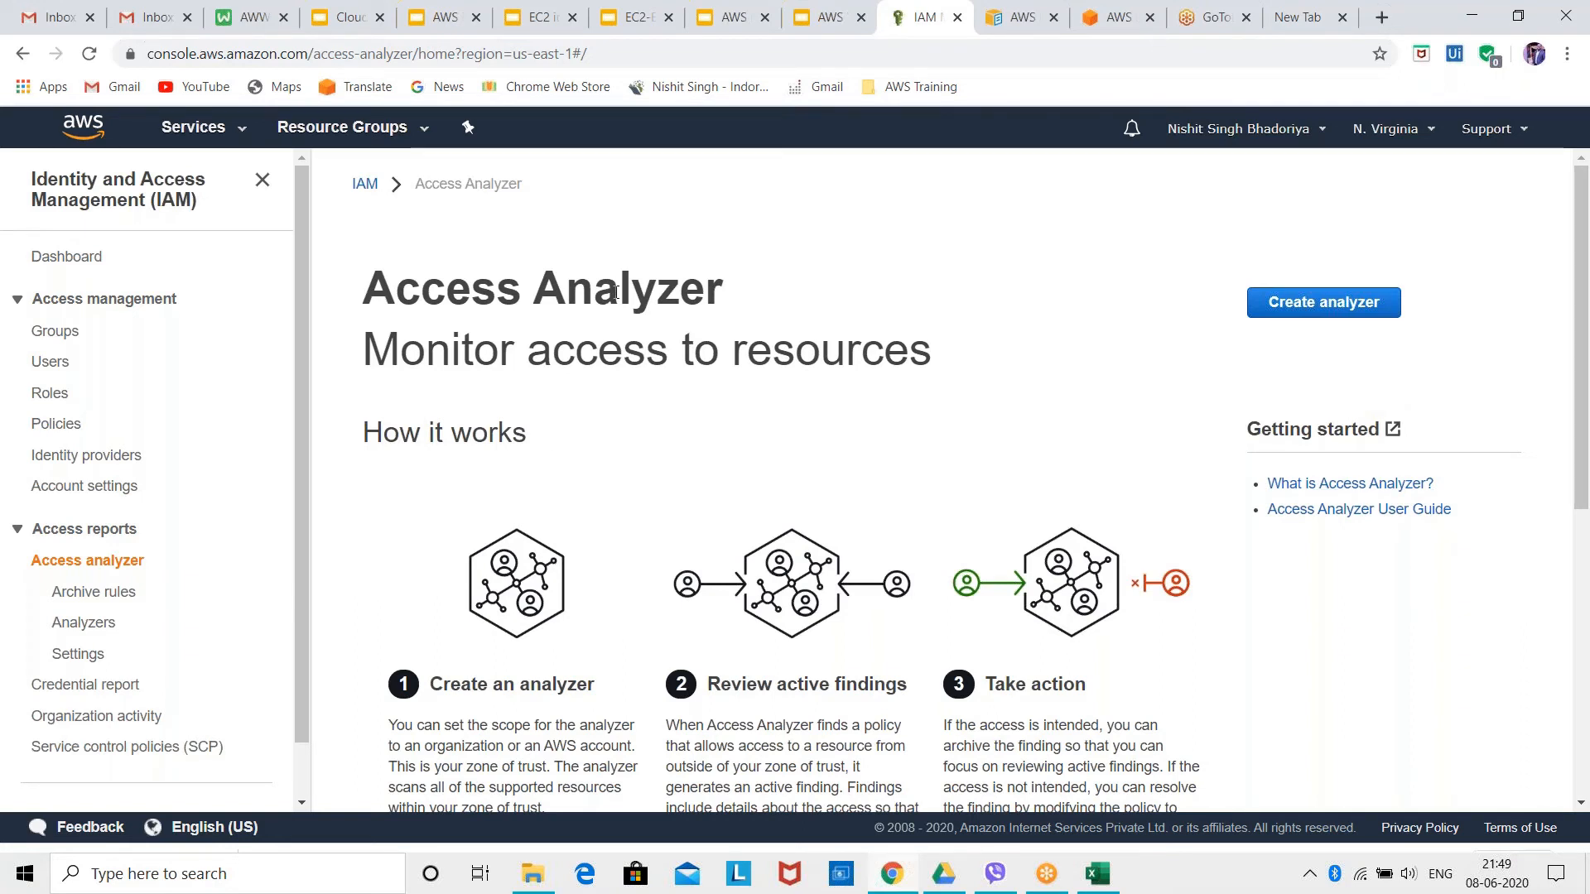
pyautogui.scroll(-1, 658, 627)
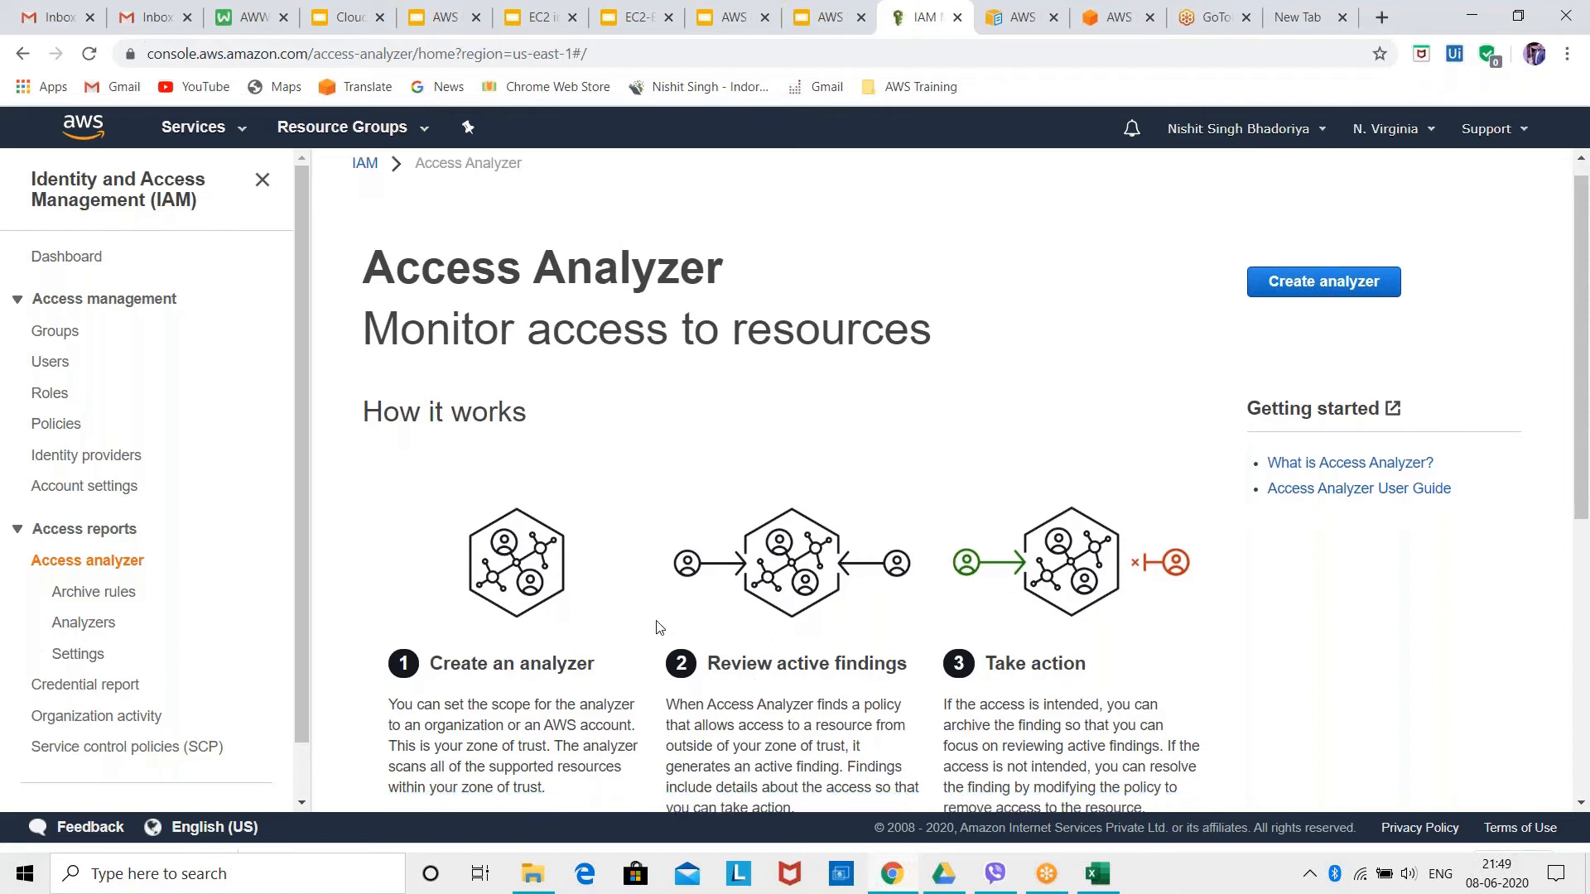
pyautogui.scroll(-1, 660, 627)
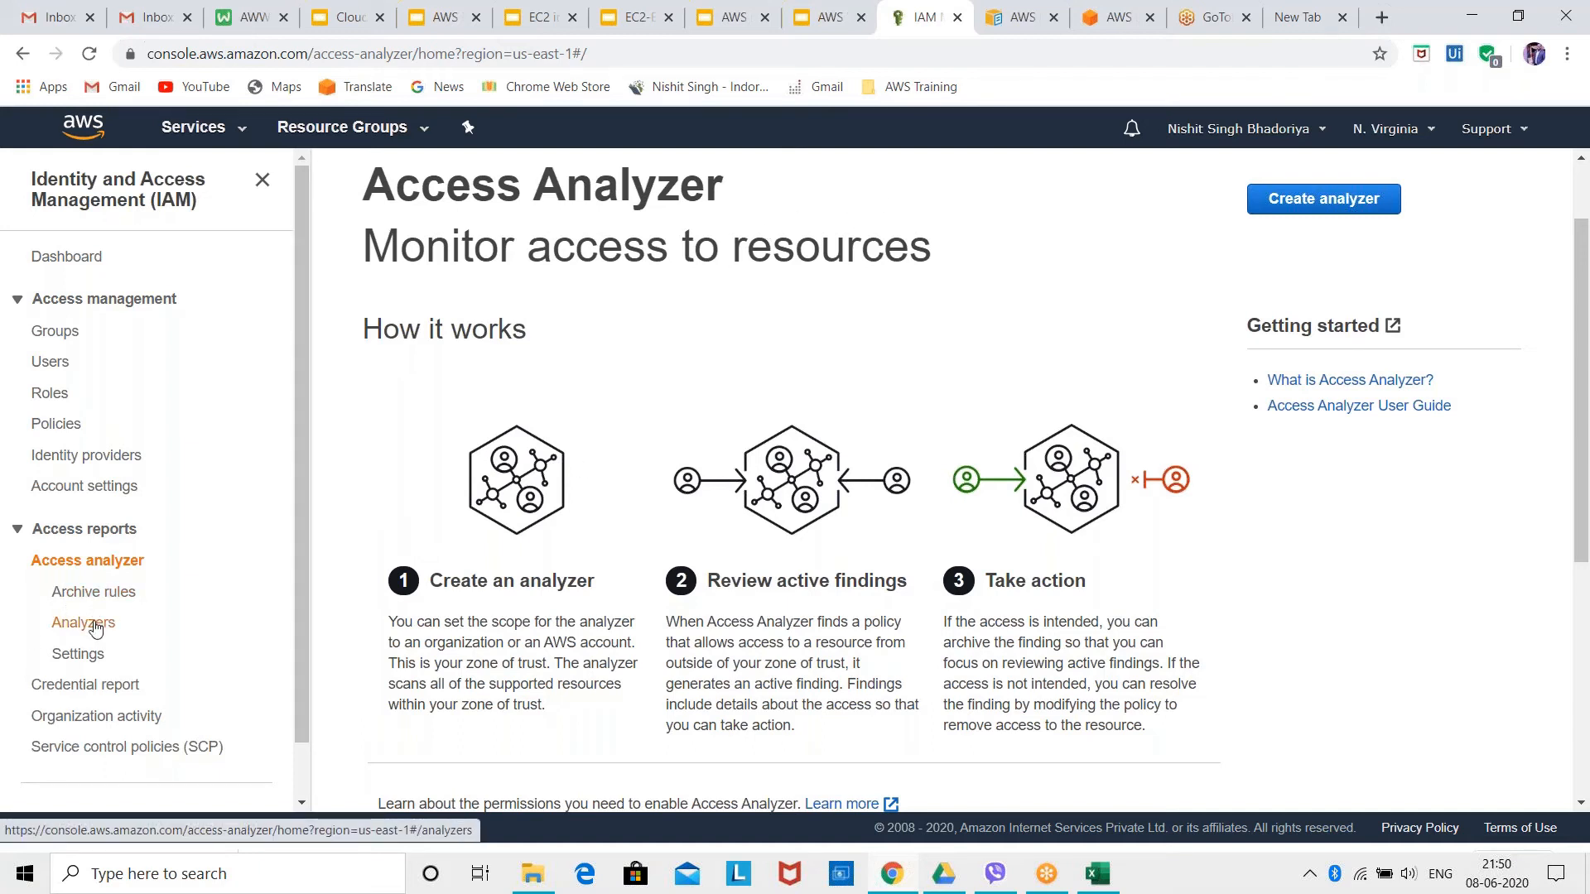
pyautogui.scroll(2, 505, 610)
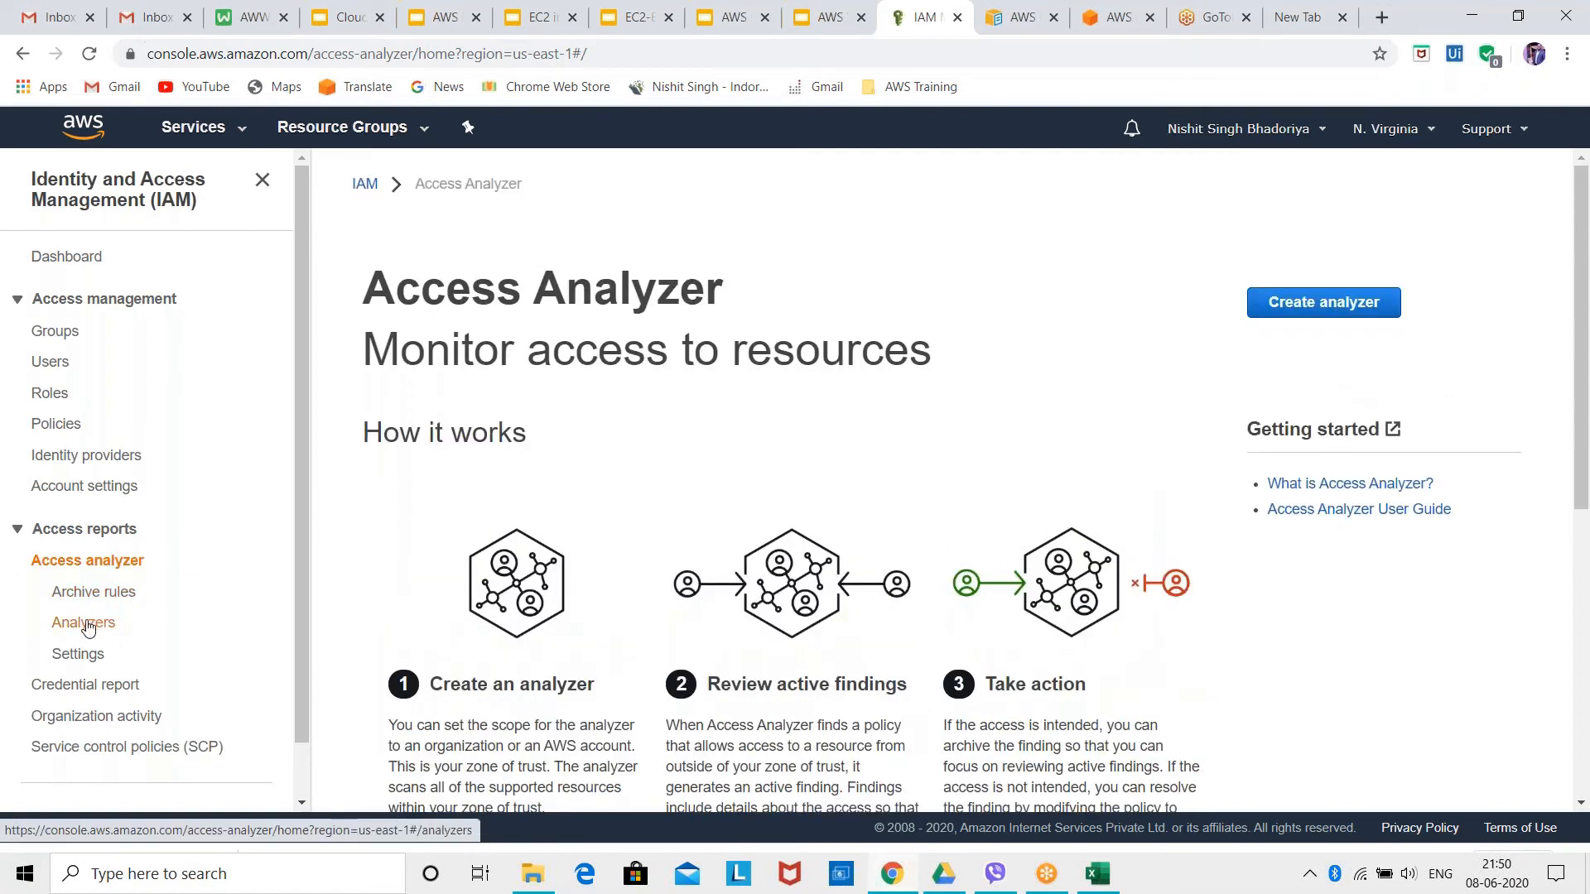
pyautogui.click(80, 654)
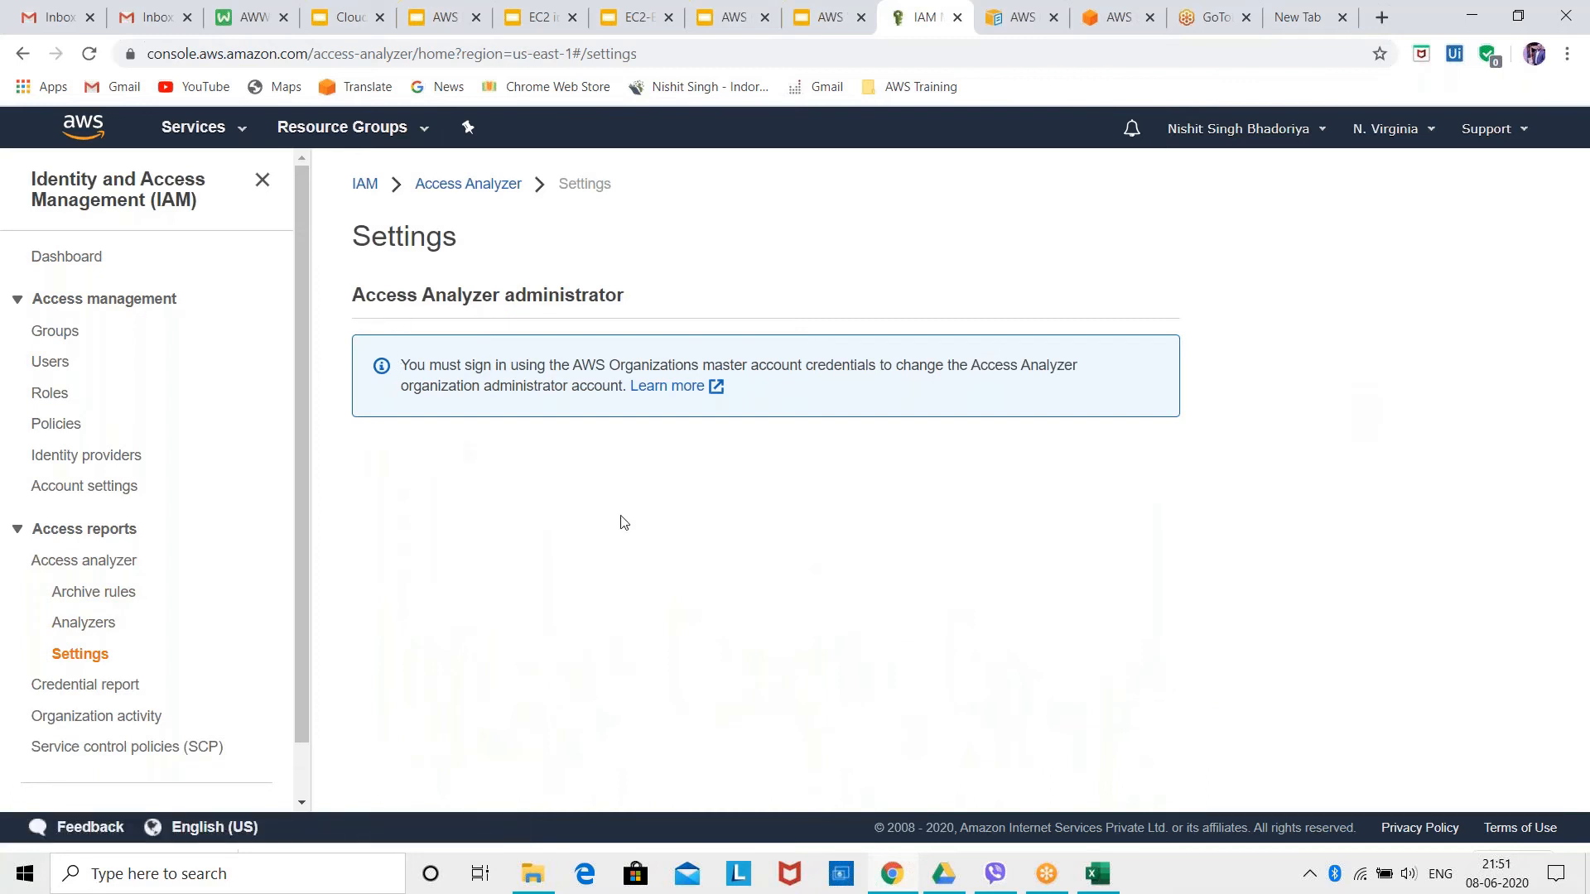
# - View the organization activity page and the account menu options, and return to the IAM dashboard
pyautogui.scroll(-1, 174, 638)
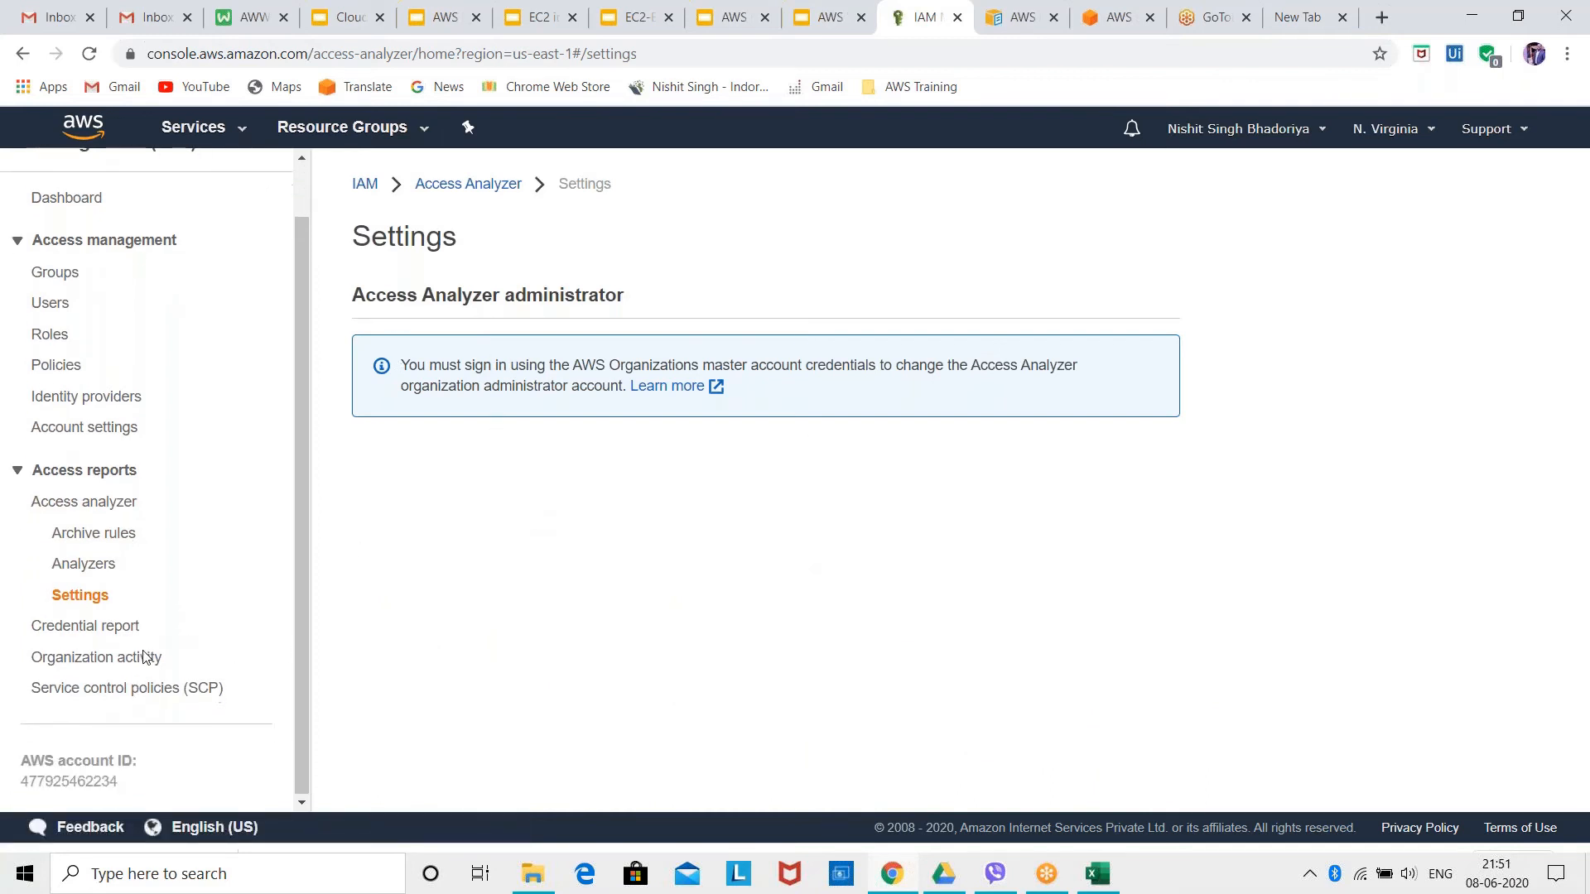
pyautogui.click(115, 636)
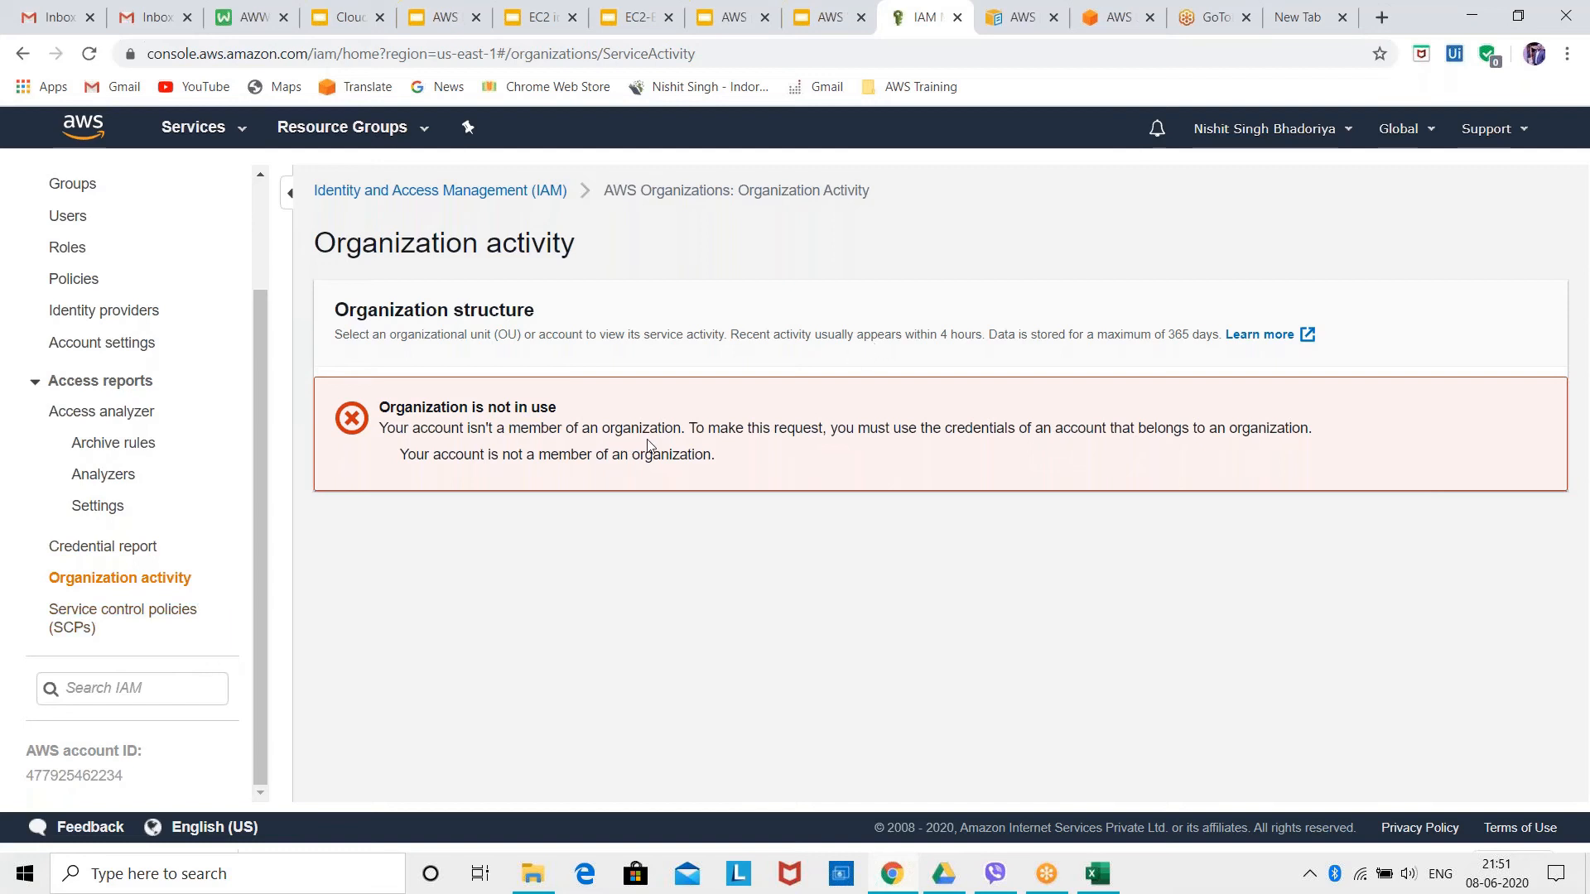
pyautogui.click(1289, 136)
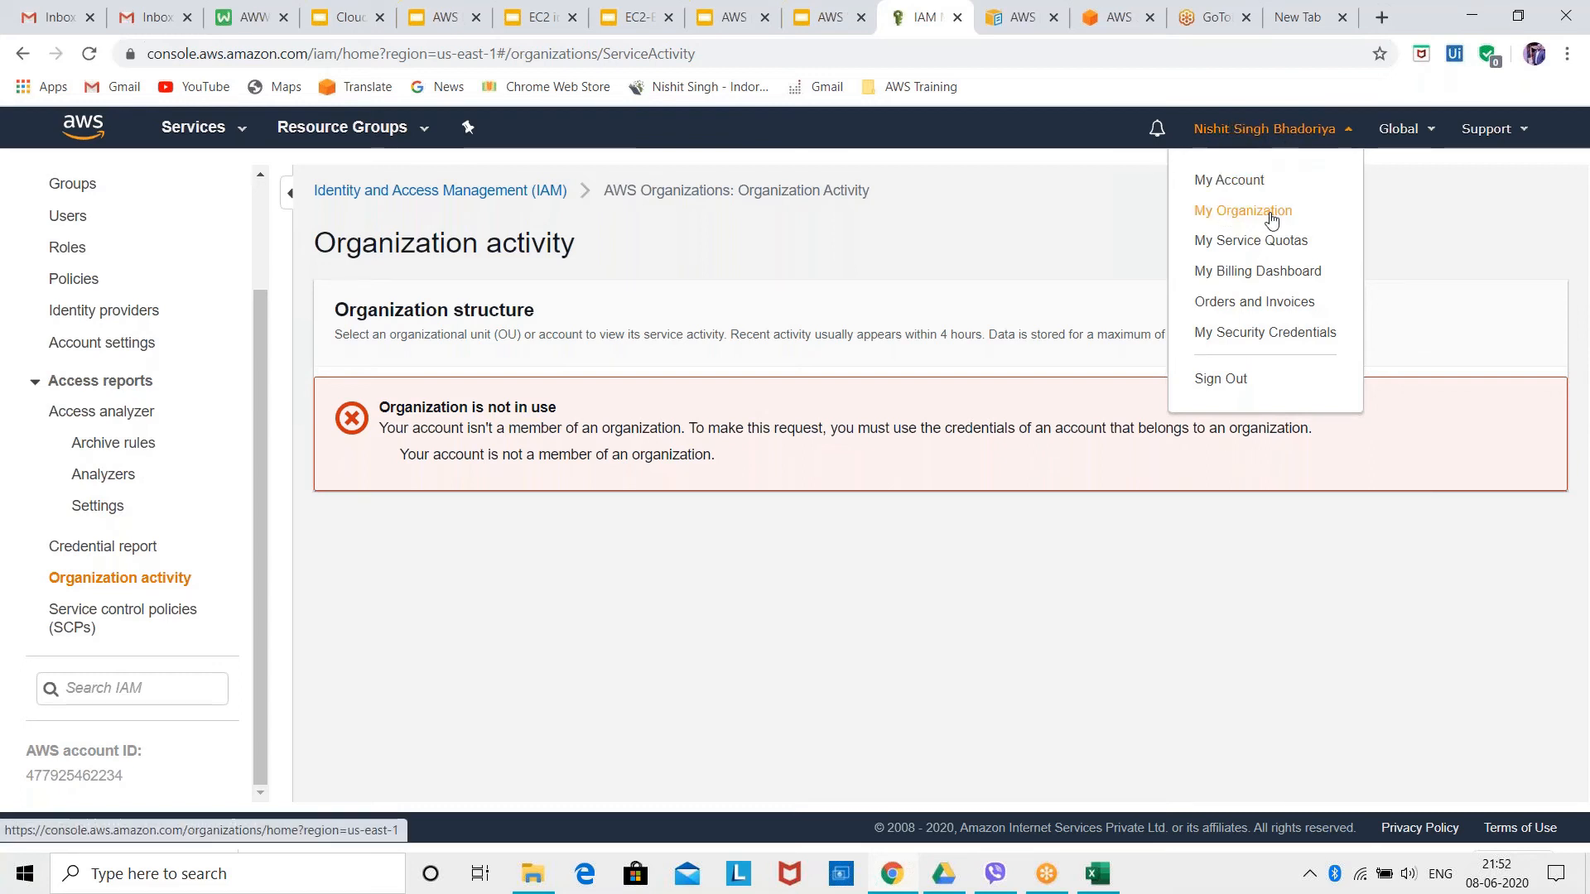
pyautogui.click(1304, 131)
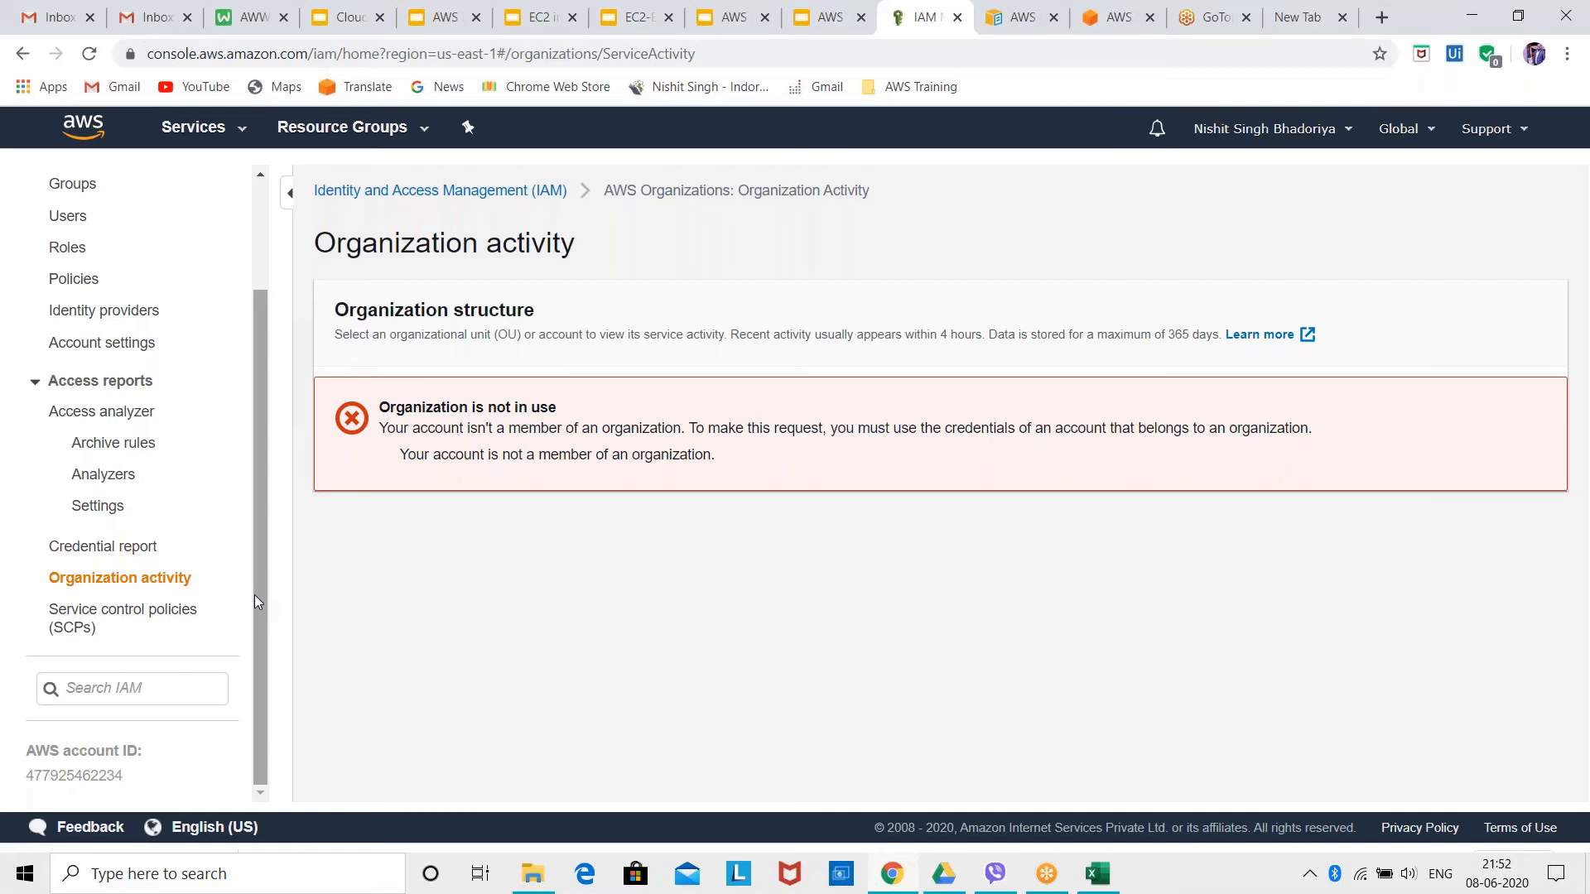
pyautogui.scroll(3, 172, 563)
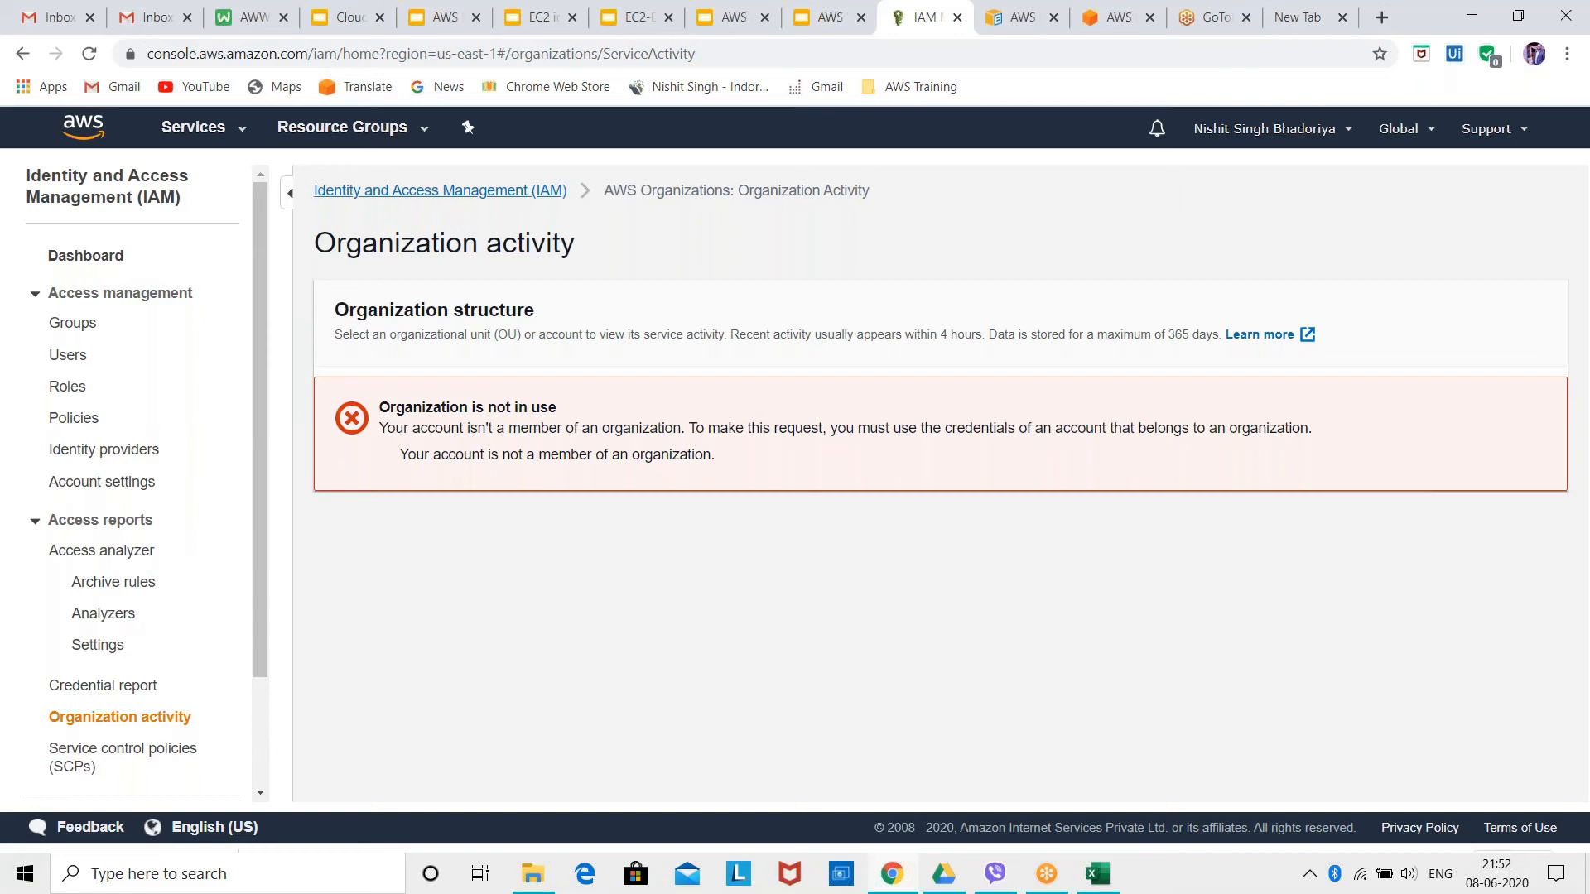
pyautogui.click(440, 192)
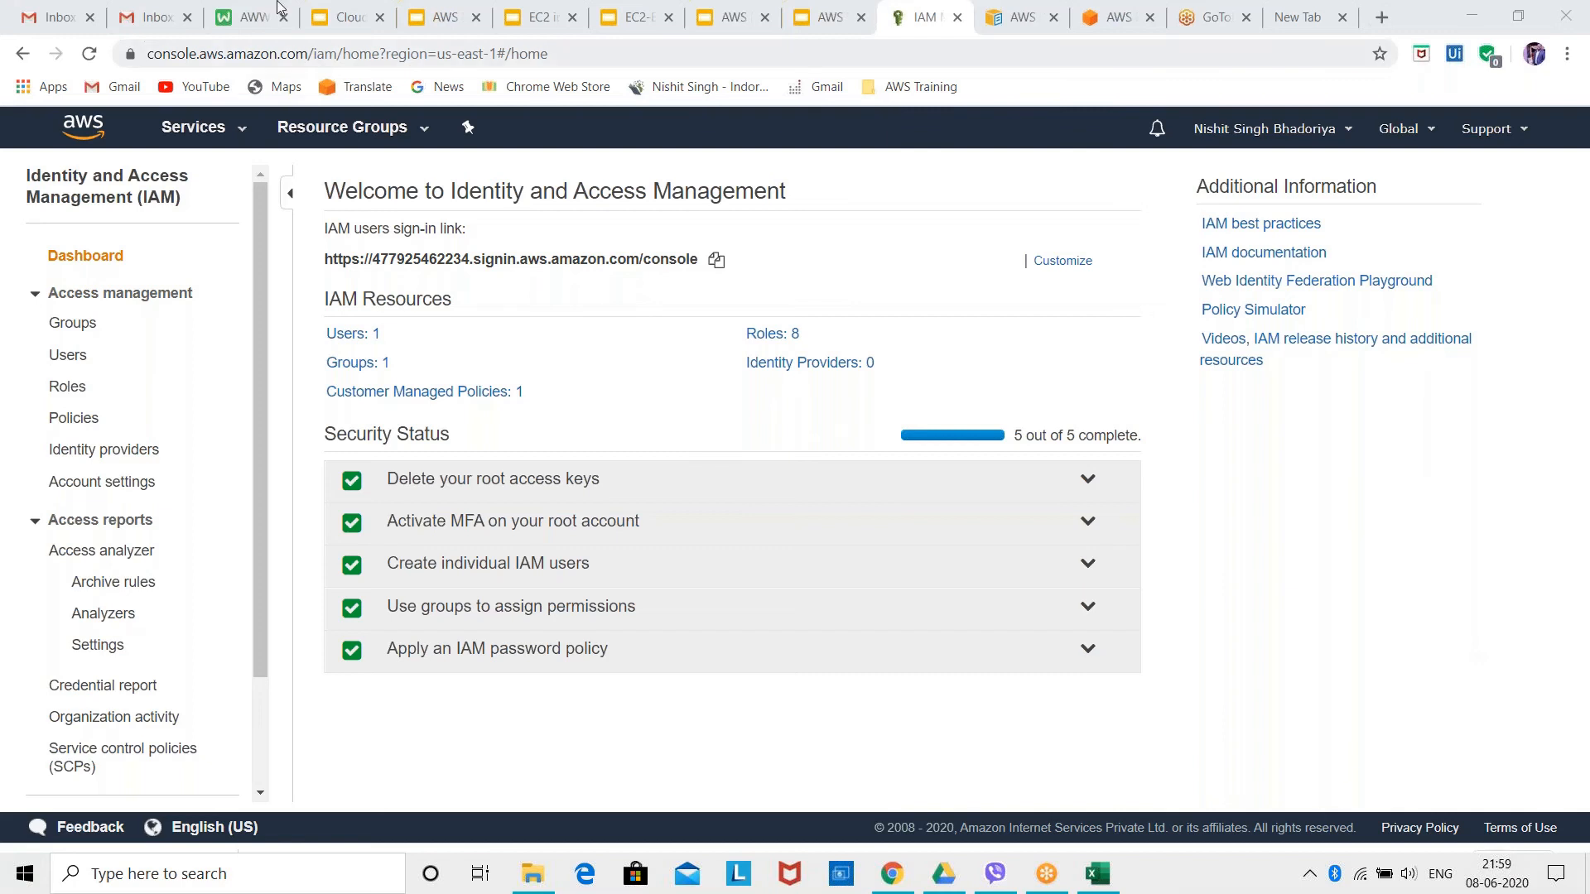
# - Switch to the AWW whiteboard, exit editing of the S3 static website policy text, and activate the hand tool
pyautogui.click(255, 18)
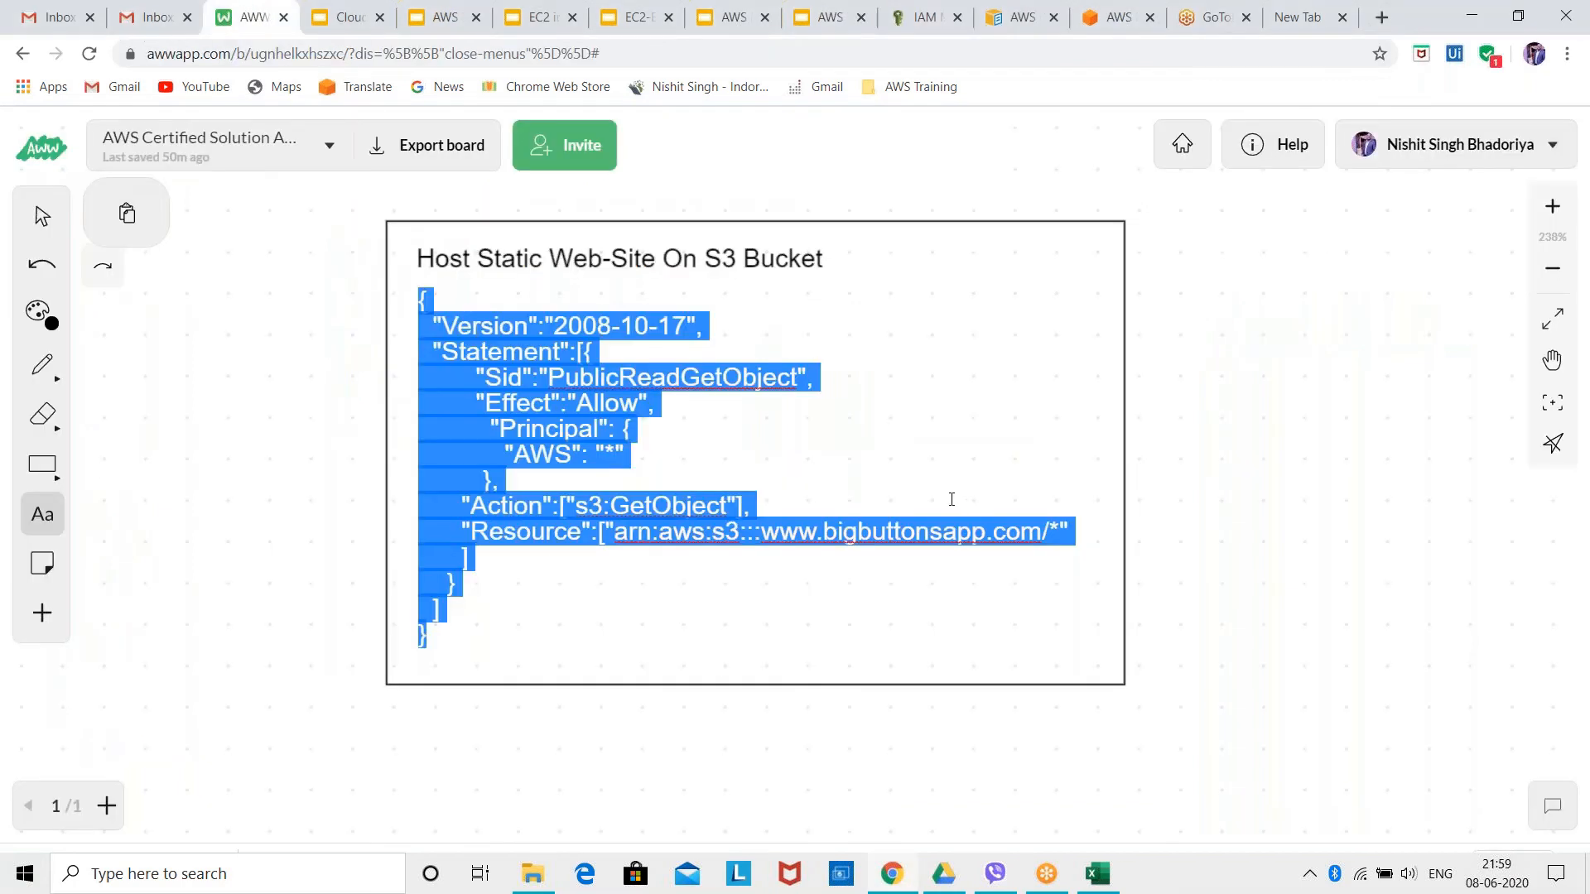
pyautogui.click(192, 421)
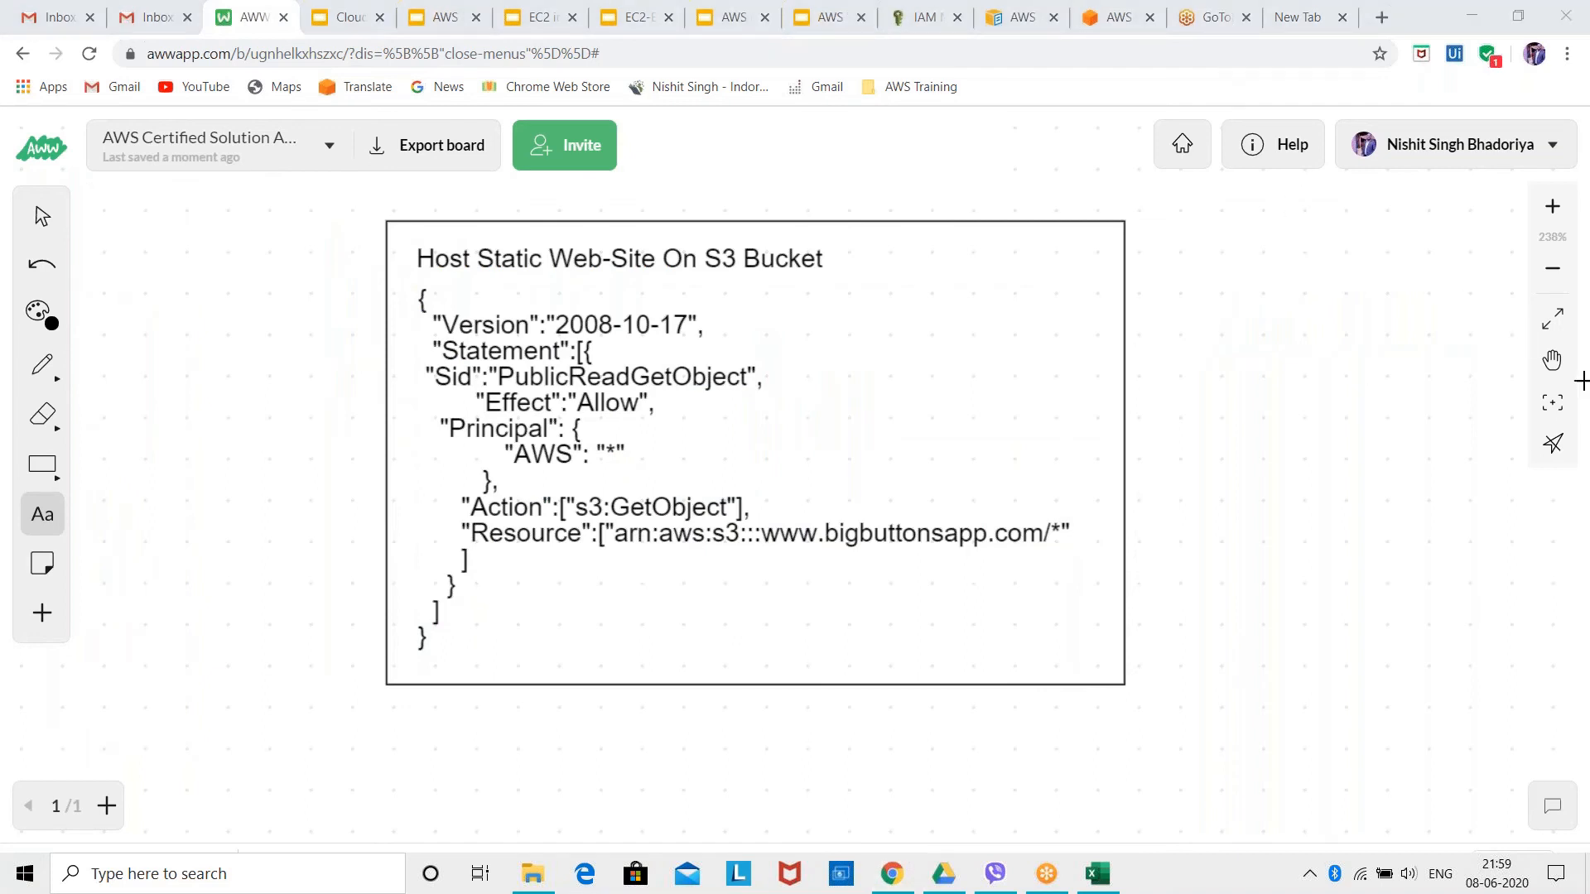
pyautogui.click(1553, 360)
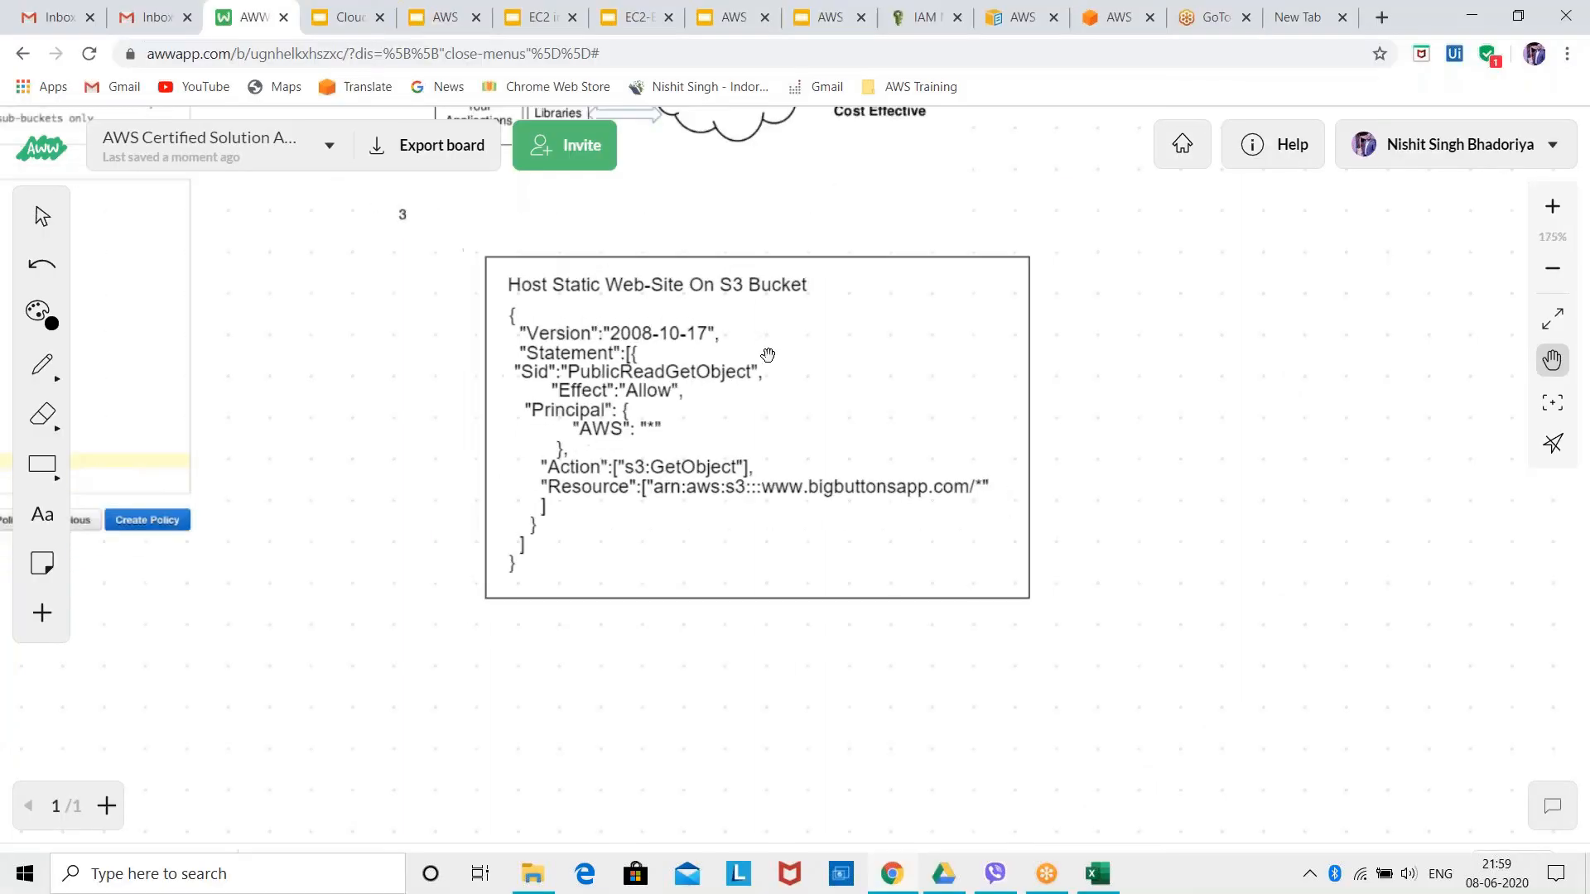
# - Find the "Detailed Course Content Day-Vise" box on the whiteboard and examine the schedule from Day 1 to Day 25
pyautogui.scroll(-5, 799, 348)
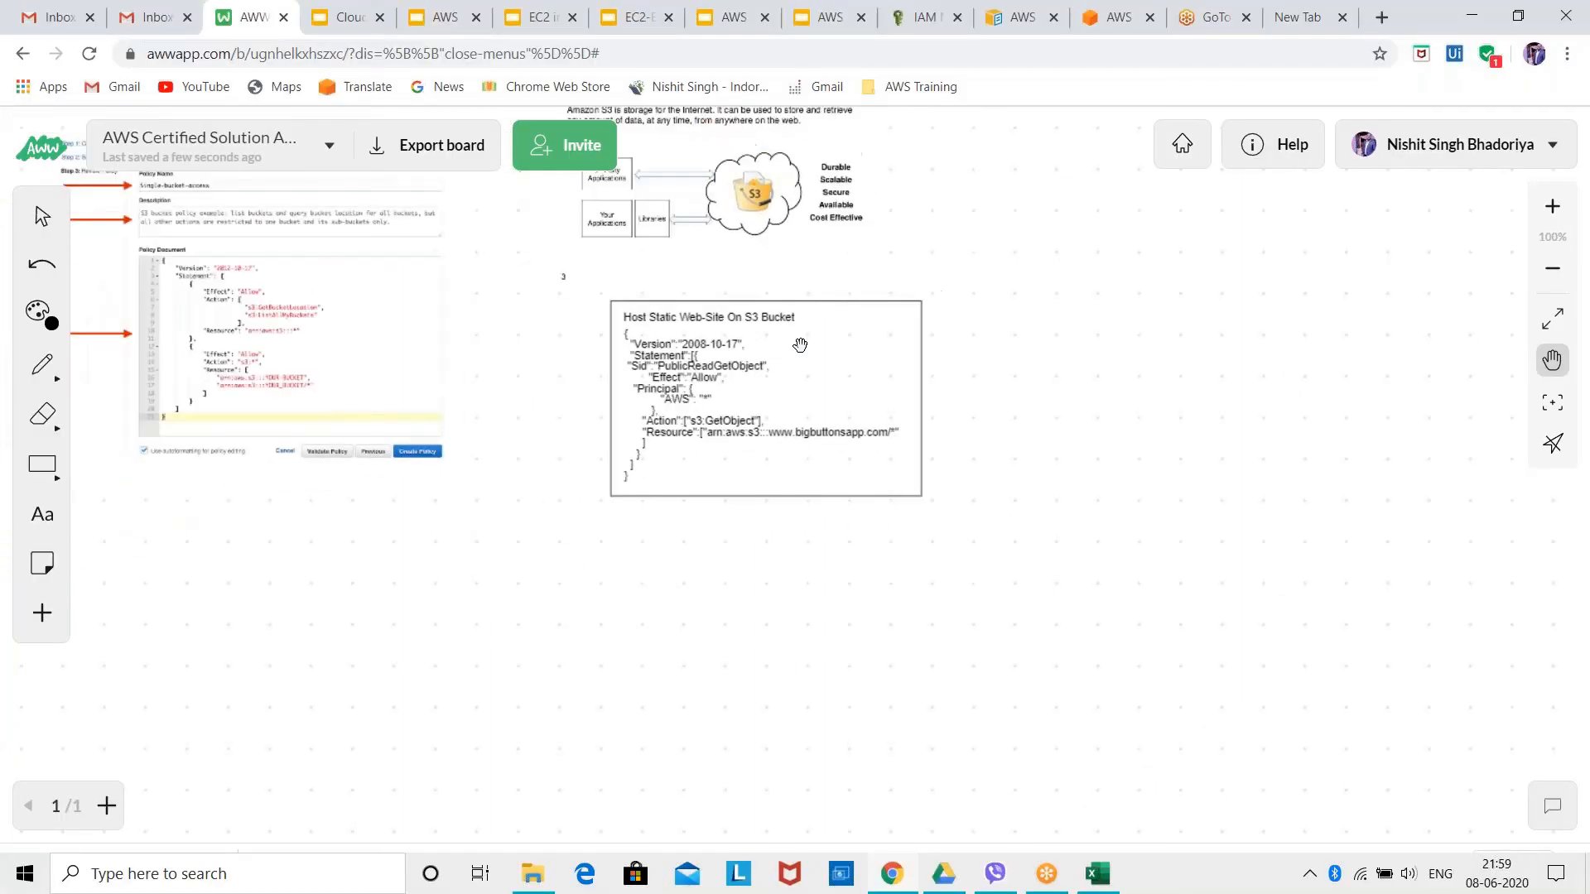
pyautogui.scroll(-4, 807, 387)
pyautogui.moveTo(695, 402); pyautogui.dragTo(1282, 612)
pyautogui.moveTo(500, 365); pyautogui.dragTo(1299, 675)
pyautogui.moveTo(533, 500); pyautogui.dragTo(767, 579)
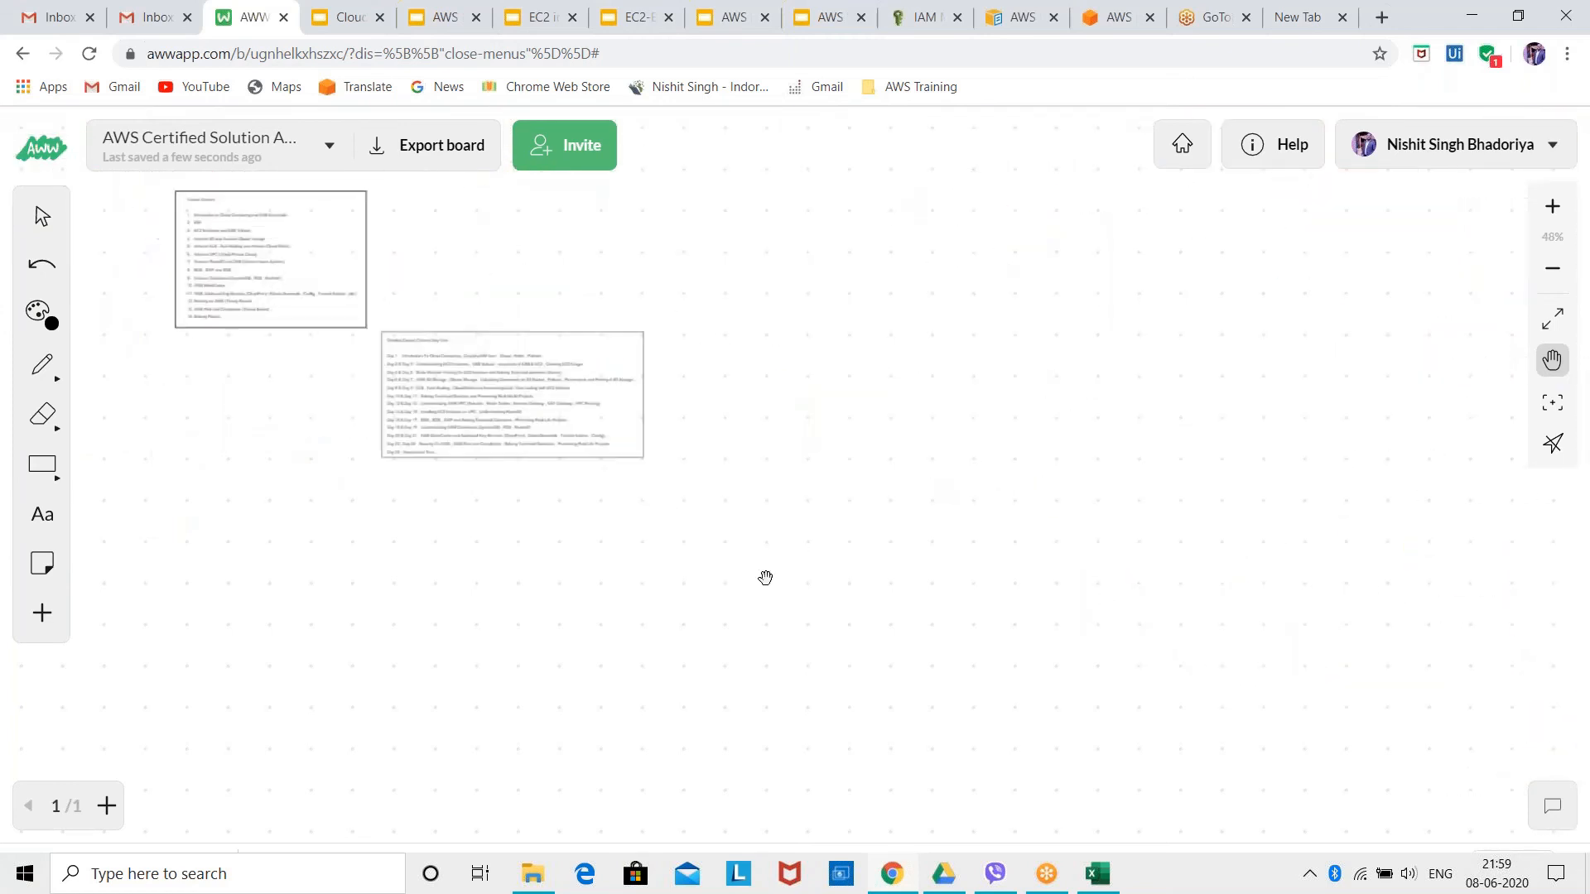
pyautogui.scroll(3, 766, 577)
pyautogui.scroll(1, 766, 577)
pyautogui.moveTo(471, 265); pyautogui.dragTo(1005, 437)
pyautogui.scroll(4, 880, 520)
pyautogui.scroll(3, 880, 521)
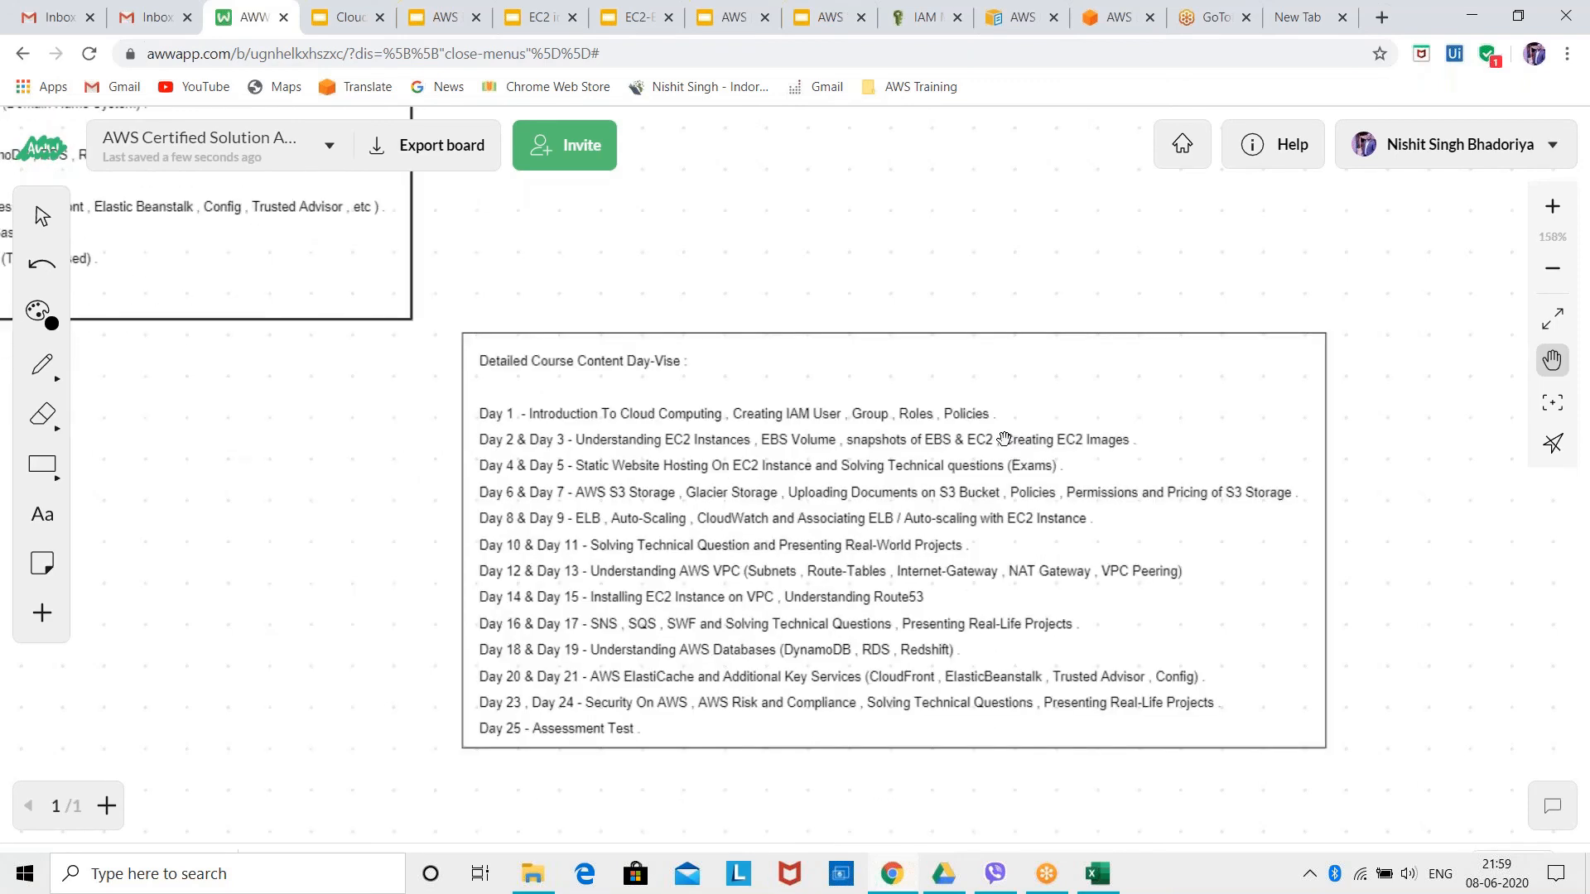
pyautogui.scroll(2, 1005, 439)
pyautogui.scroll(1, 1005, 440)
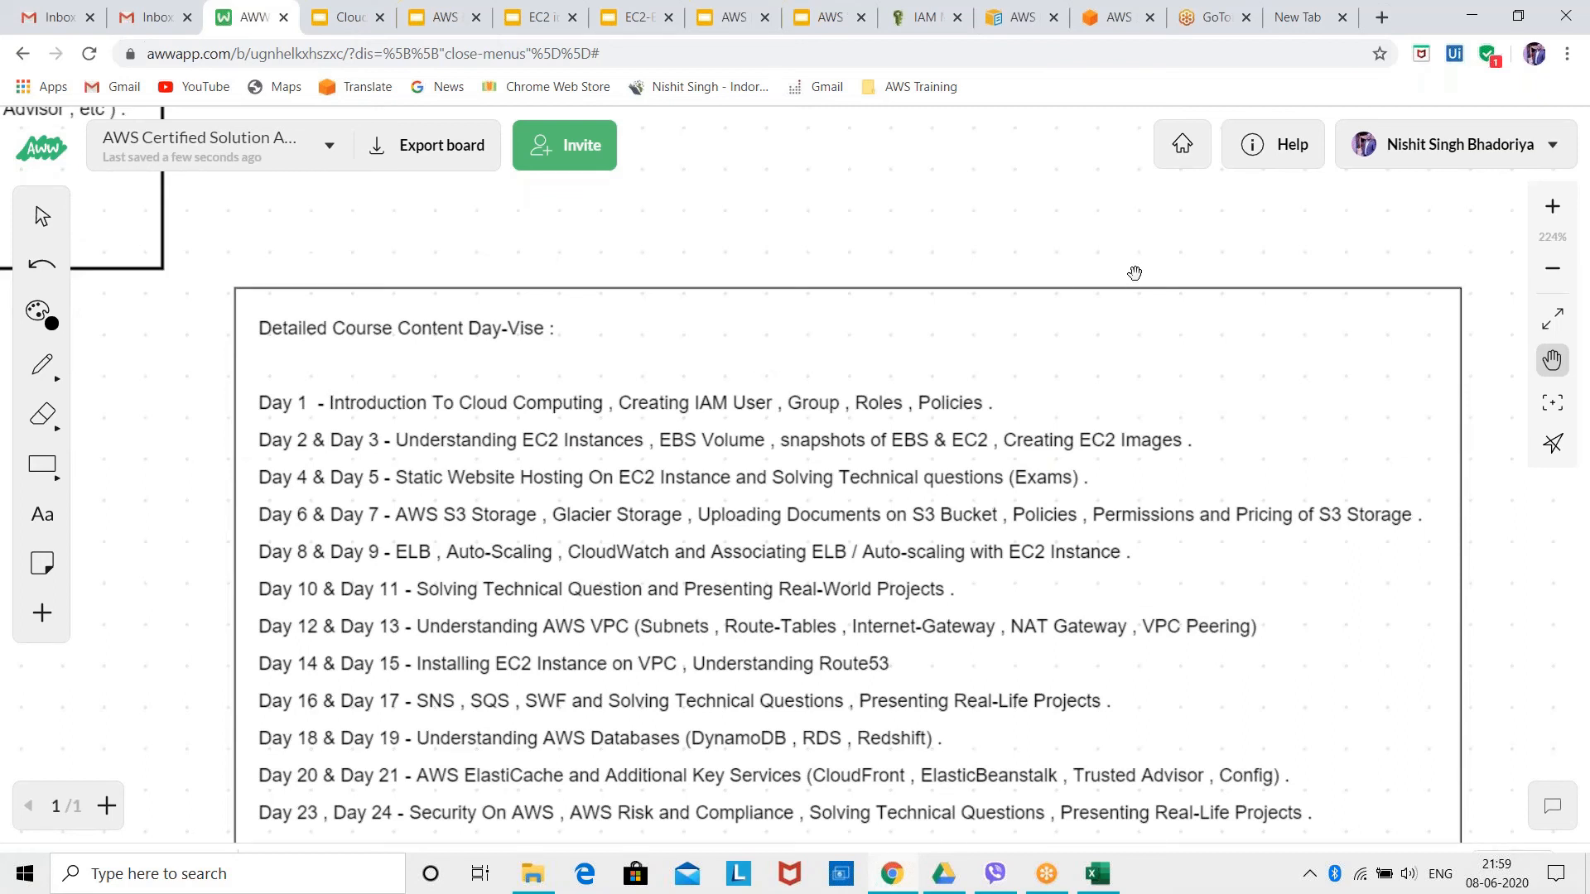
pyautogui.moveTo(1075, 549); pyautogui.dragTo(1069, 461)
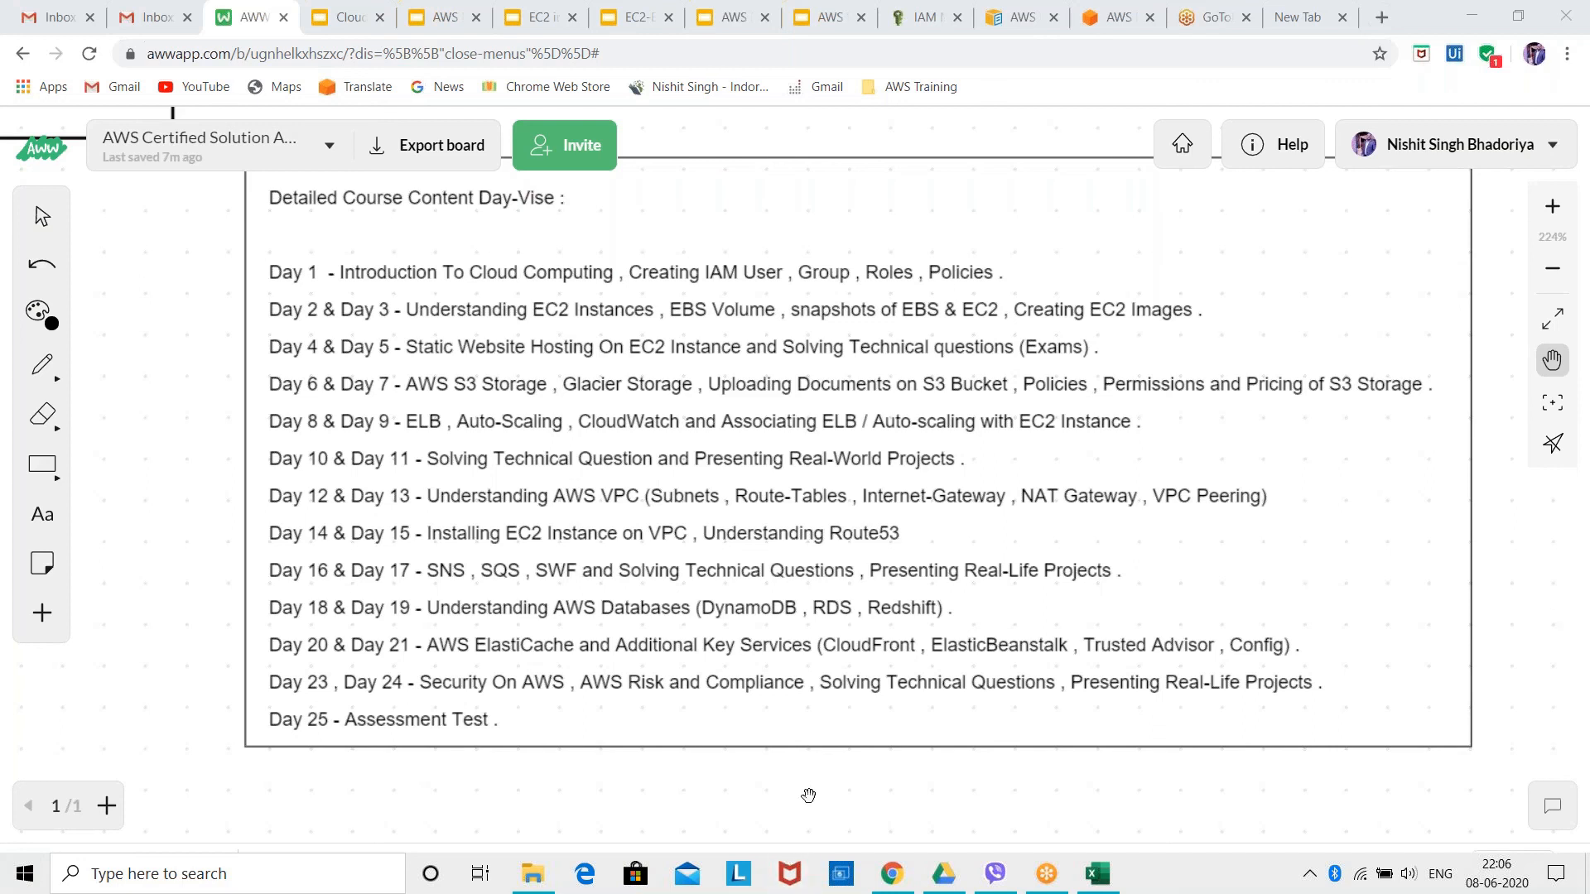
pyautogui.scroll(1, 807, 795)
pyautogui.scroll(-3, 807, 795)
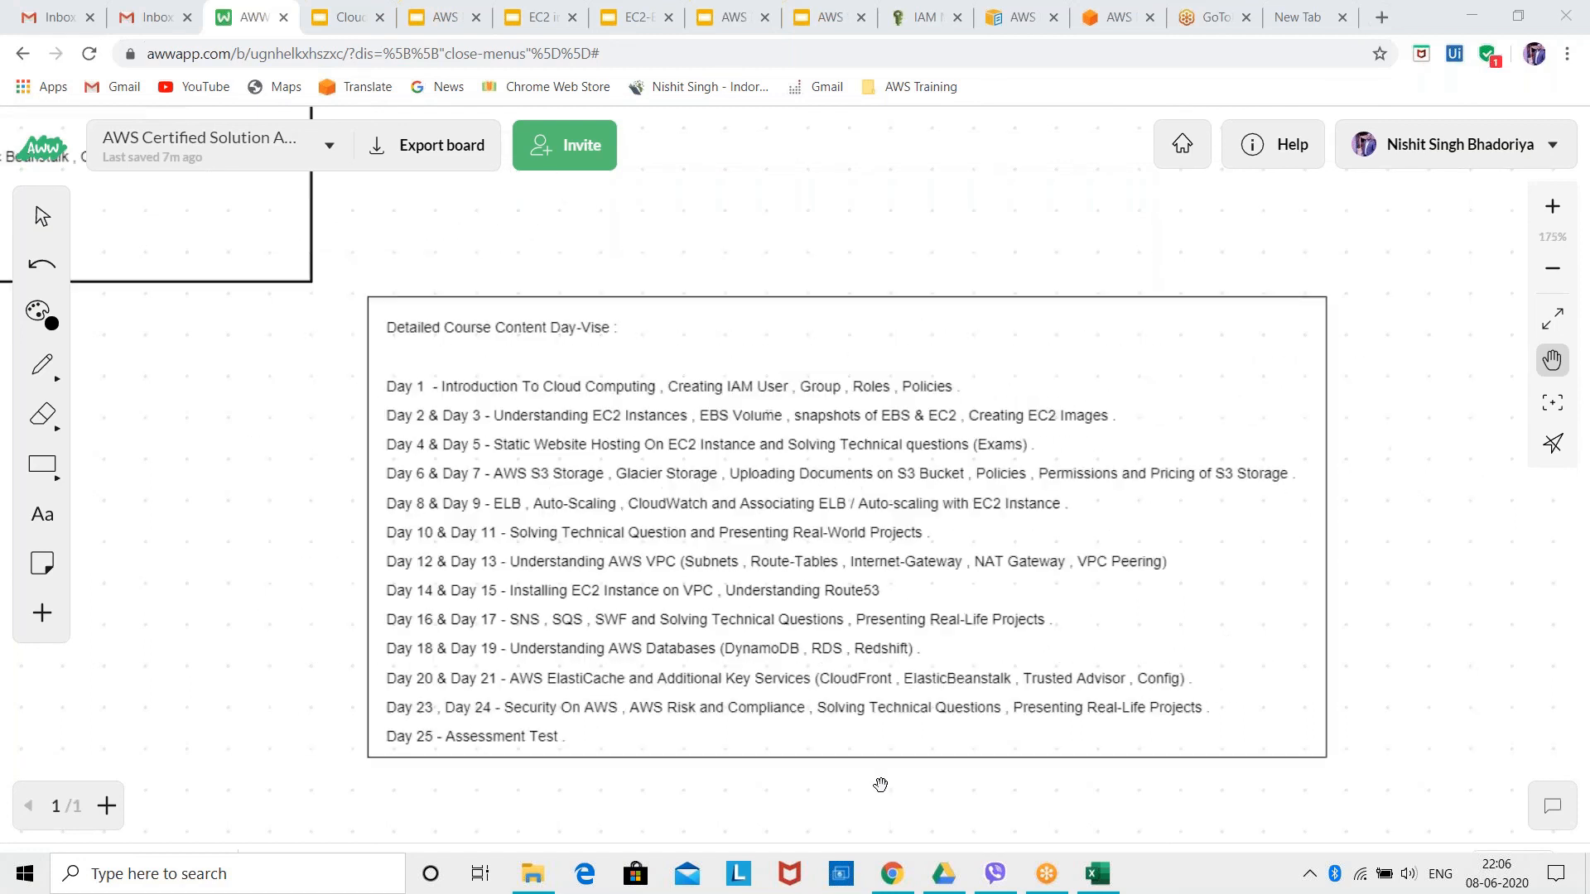
pyautogui.scroll(1, 834, 780)
pyautogui.scroll(1, 834, 779)
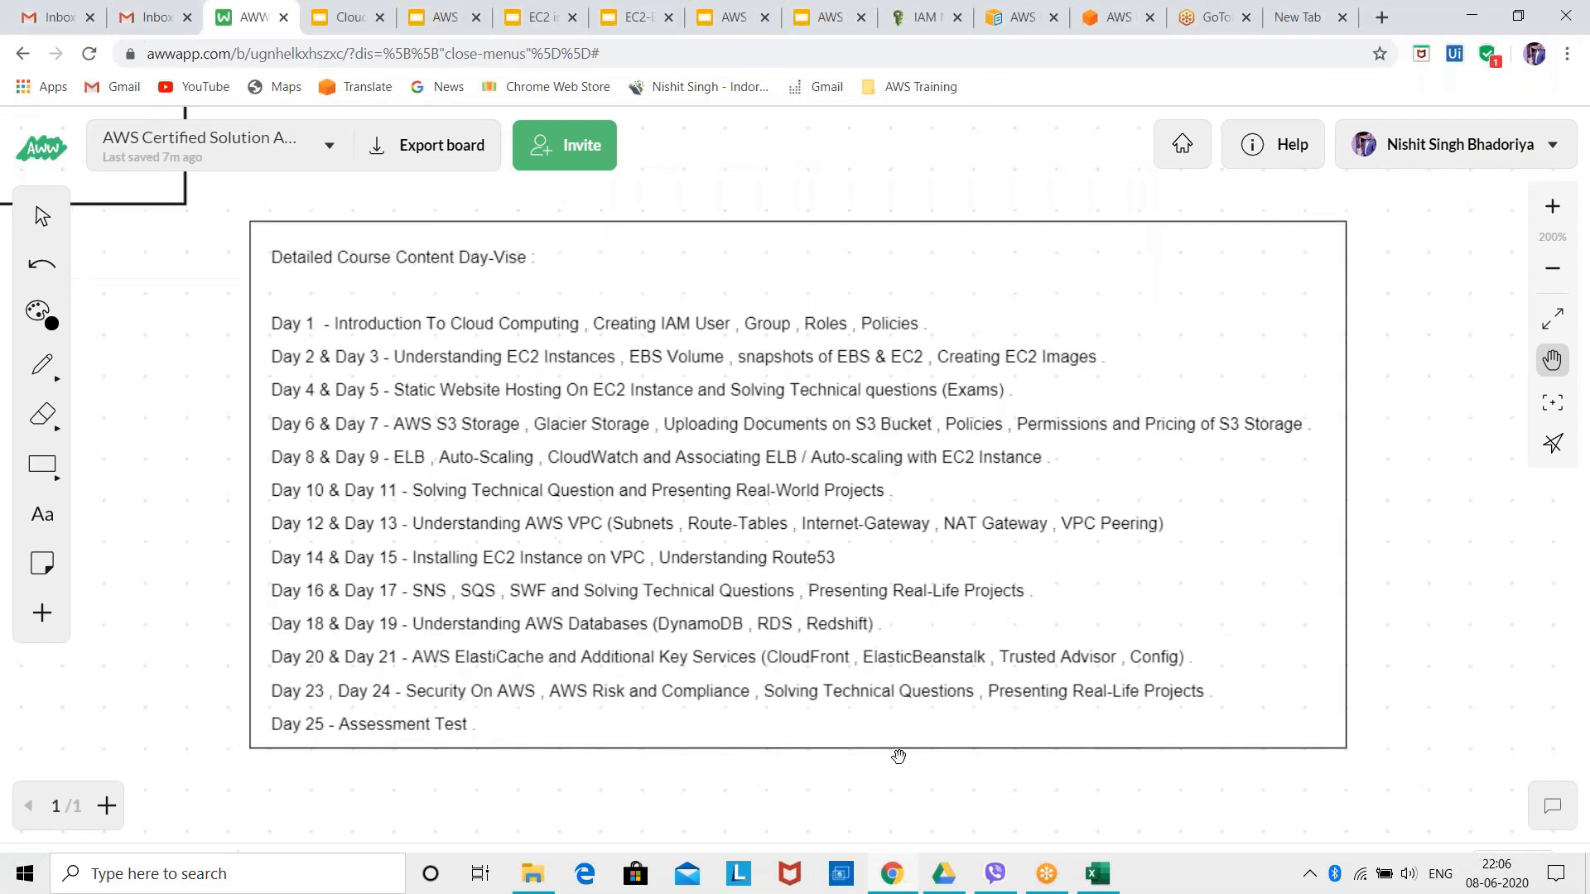
pyautogui.moveTo(866, 759); pyautogui.dragTo(752, 743)
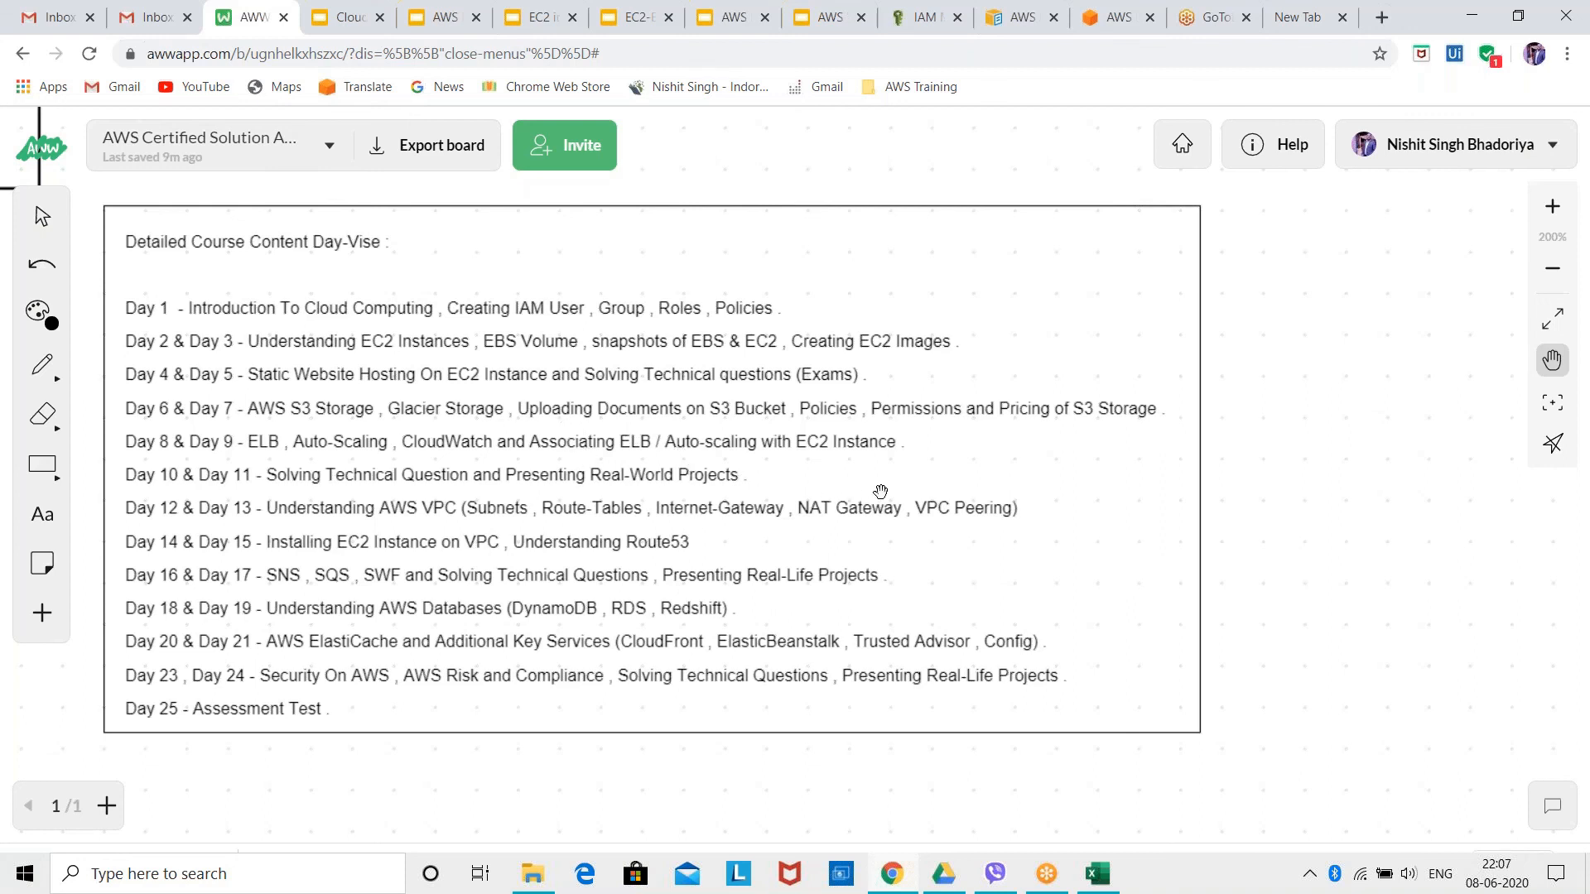
pyautogui.moveTo(885, 494); pyautogui.dragTo(890, 525)
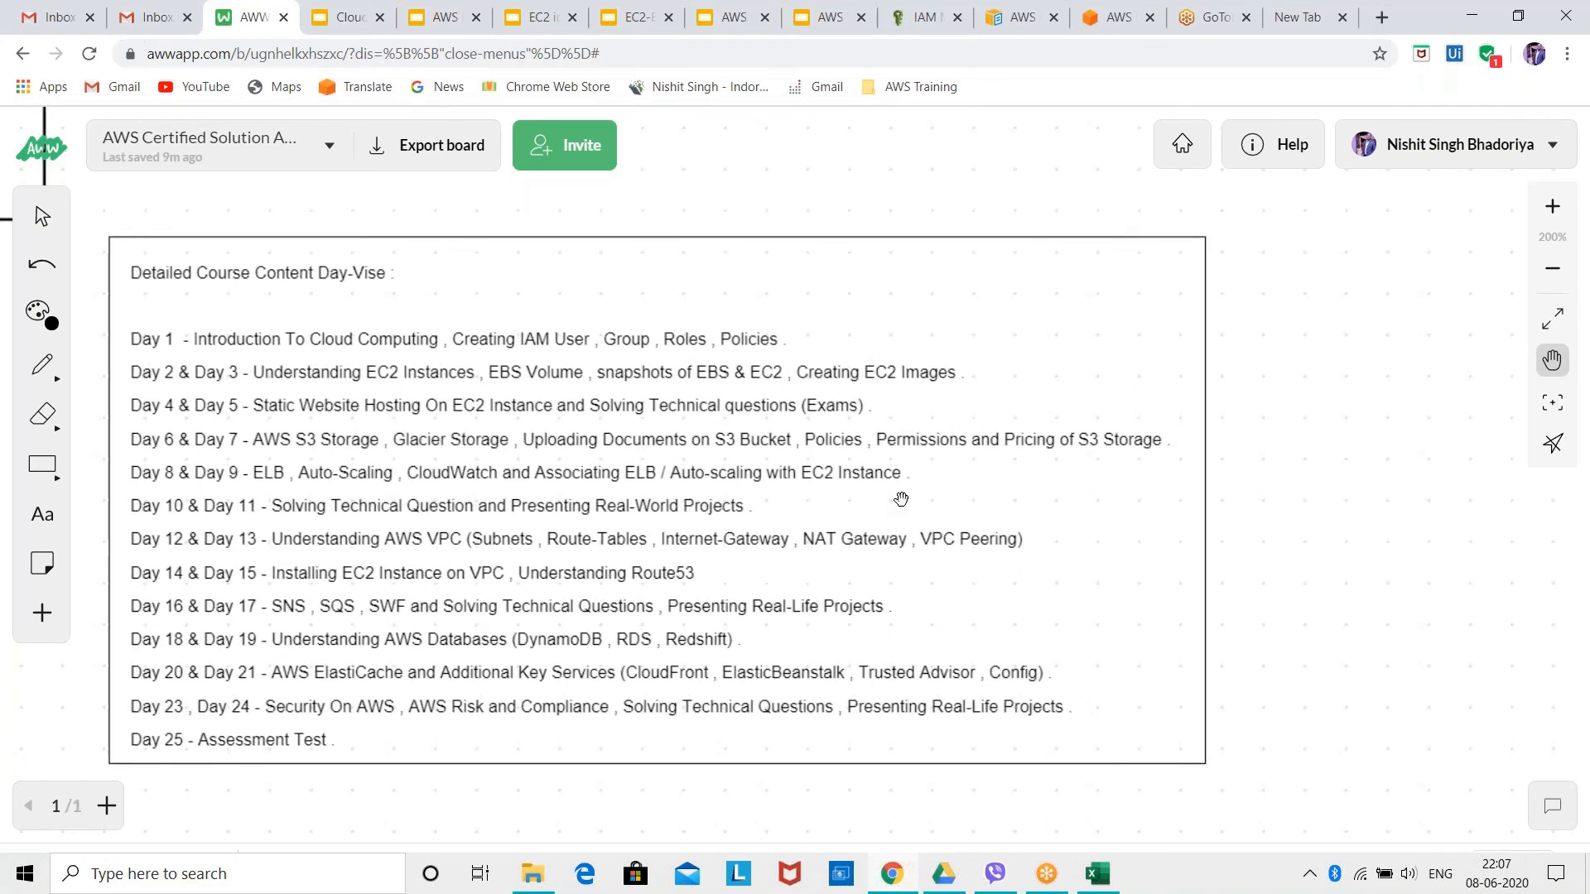